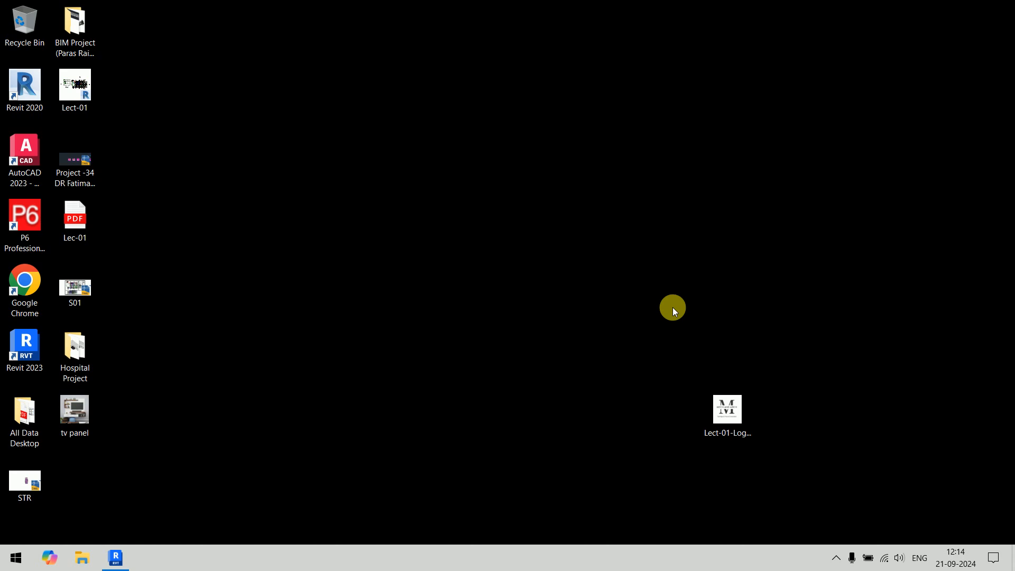
Open the Models folder inside All Data Desktop > MEP_New and check the Architectural_2023 and Structural_2023 files
double_click(36, 429)
double_click(567, 119)
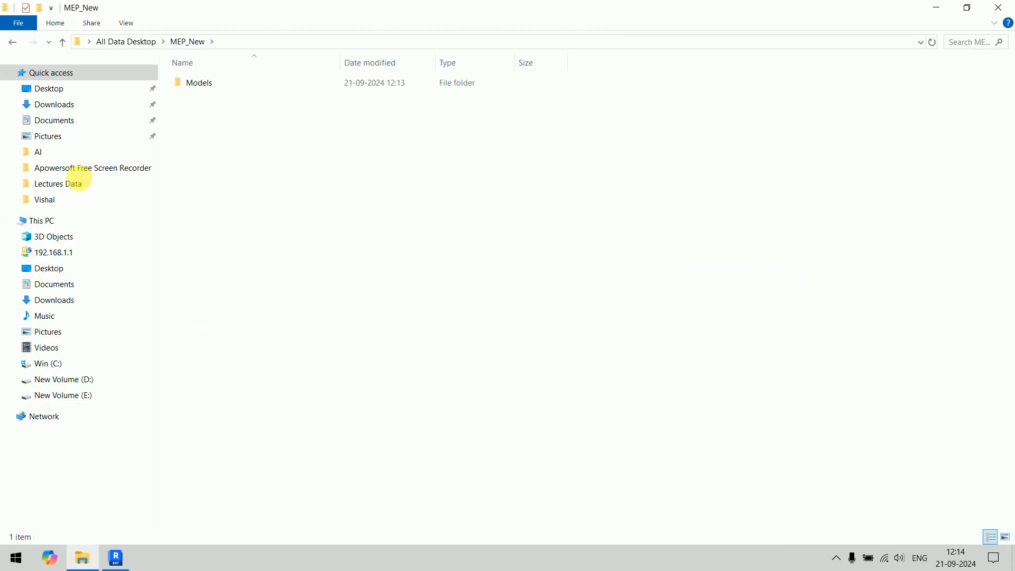
double_click(248, 84)
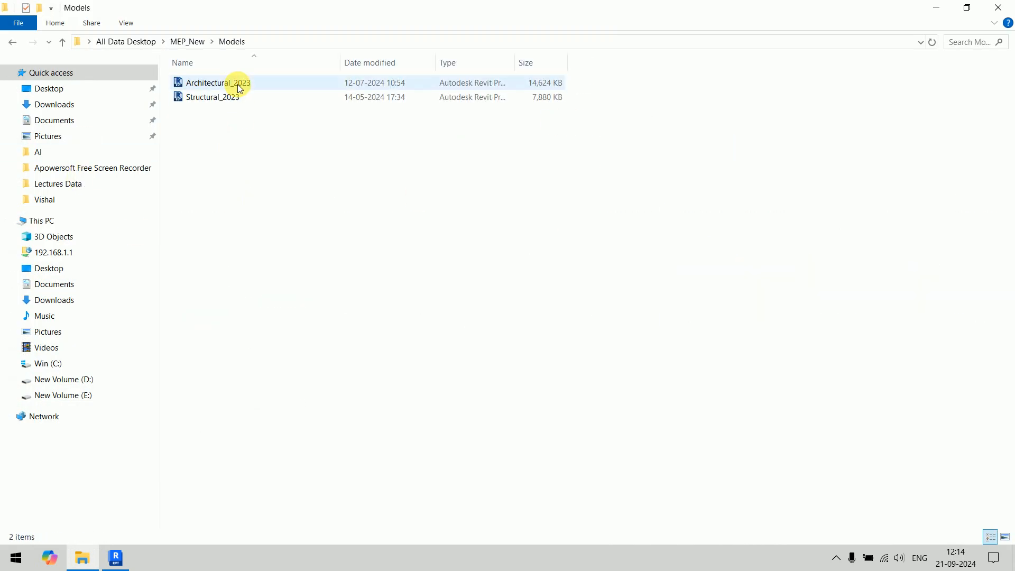
click(239, 86)
click(243, 98)
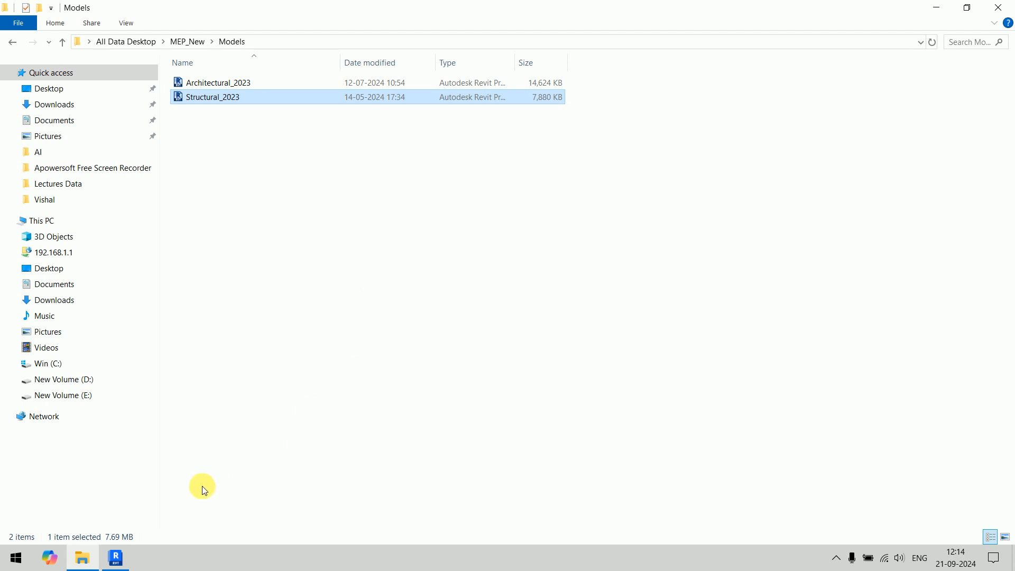
Switch to Revit 2023, start a new project and browse for a template file
click(116, 557)
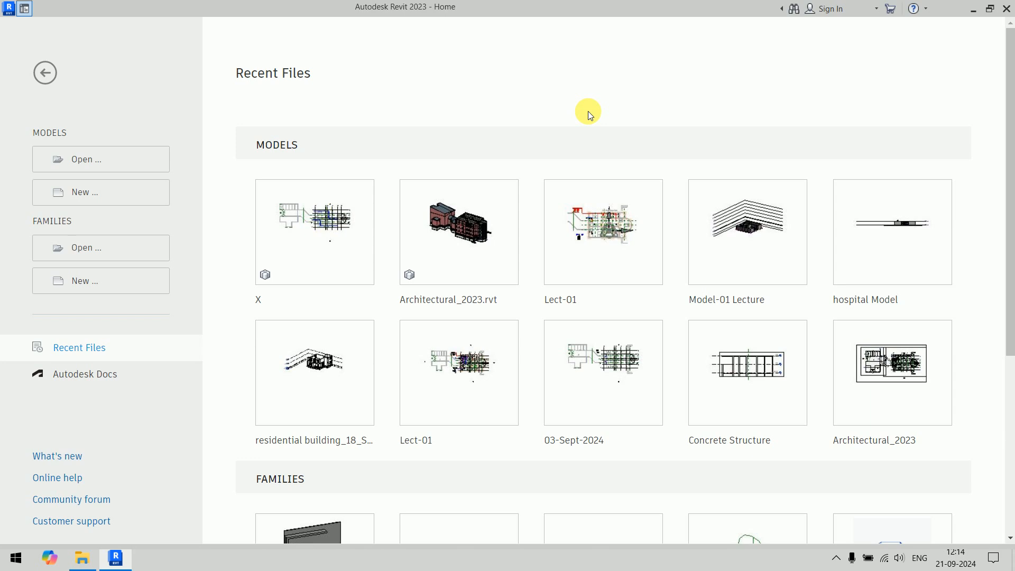
click(140, 183)
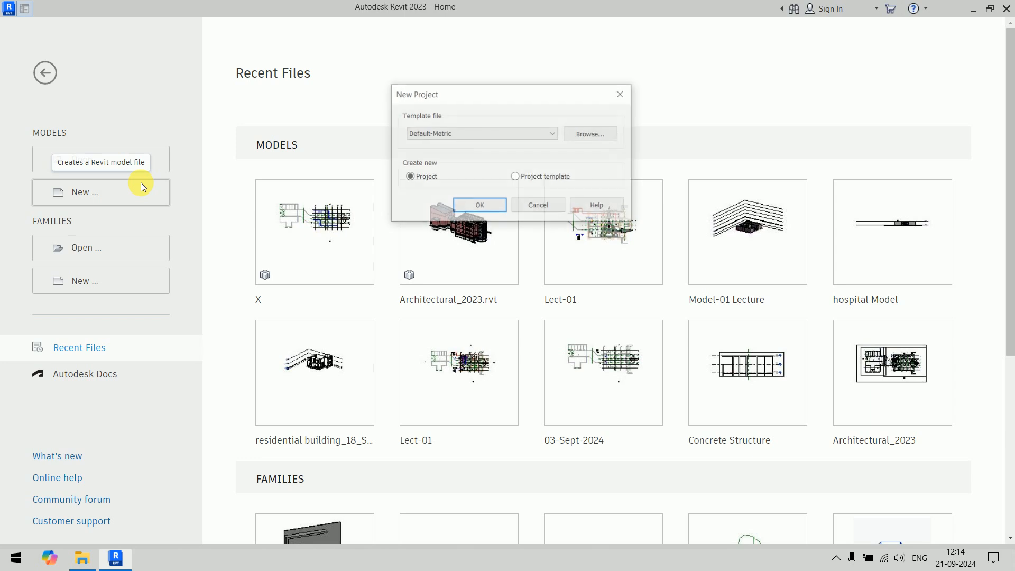
click(547, 137)
click(548, 136)
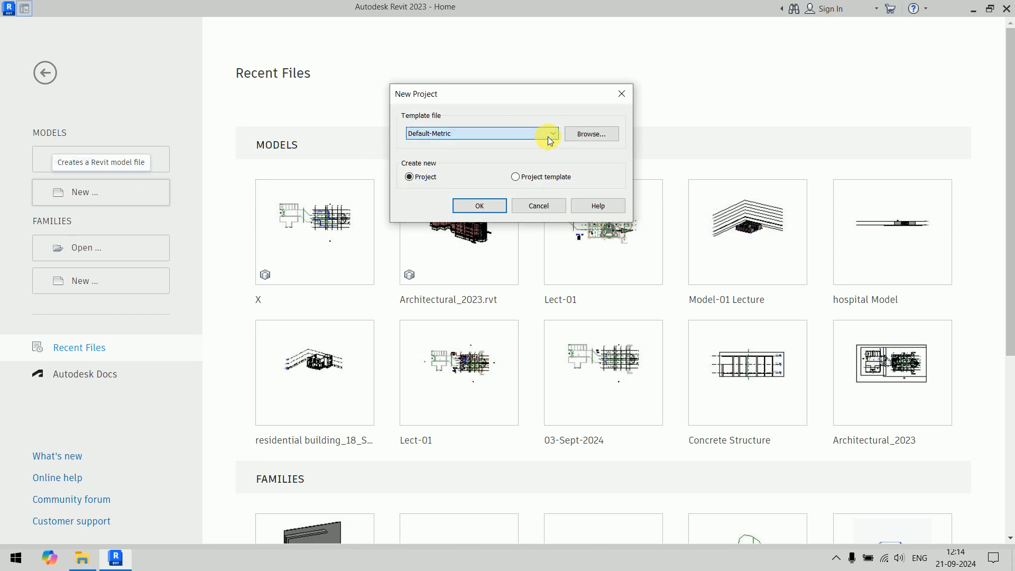
click(548, 137)
click(548, 137)
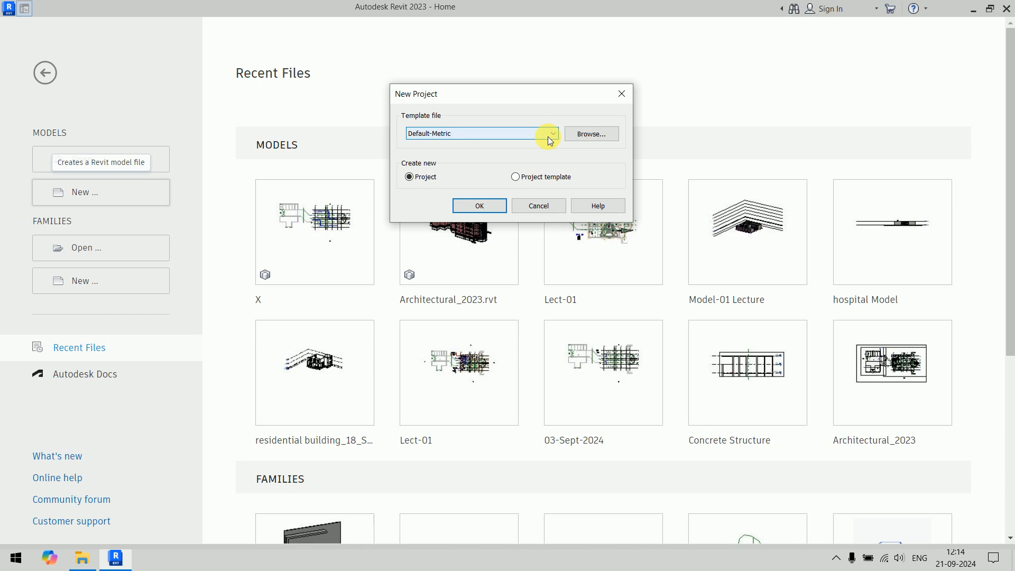
click(610, 134)
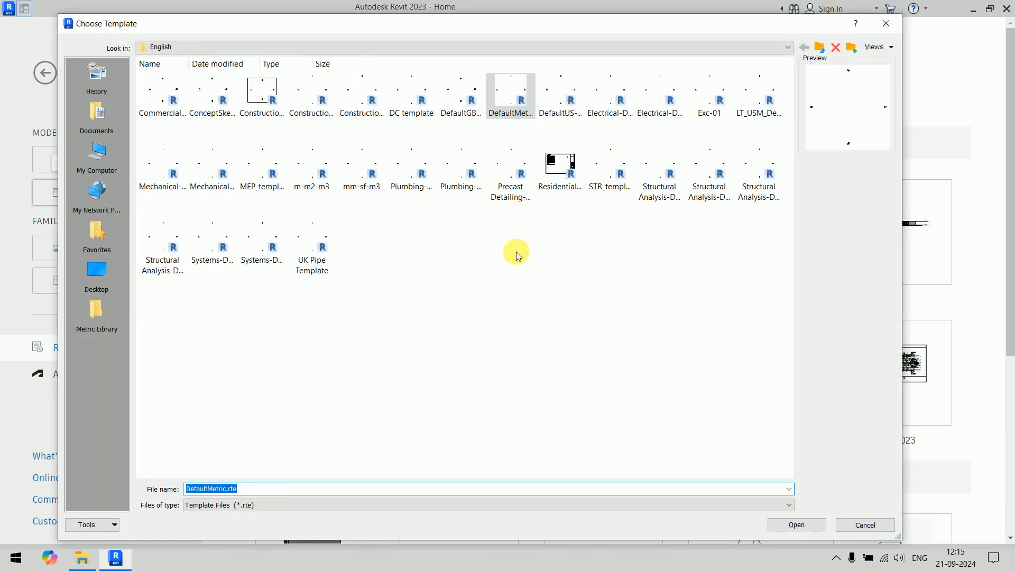
Display the template files in the English folder as a list
right_click(481, 291)
mouse_move(531, 302)
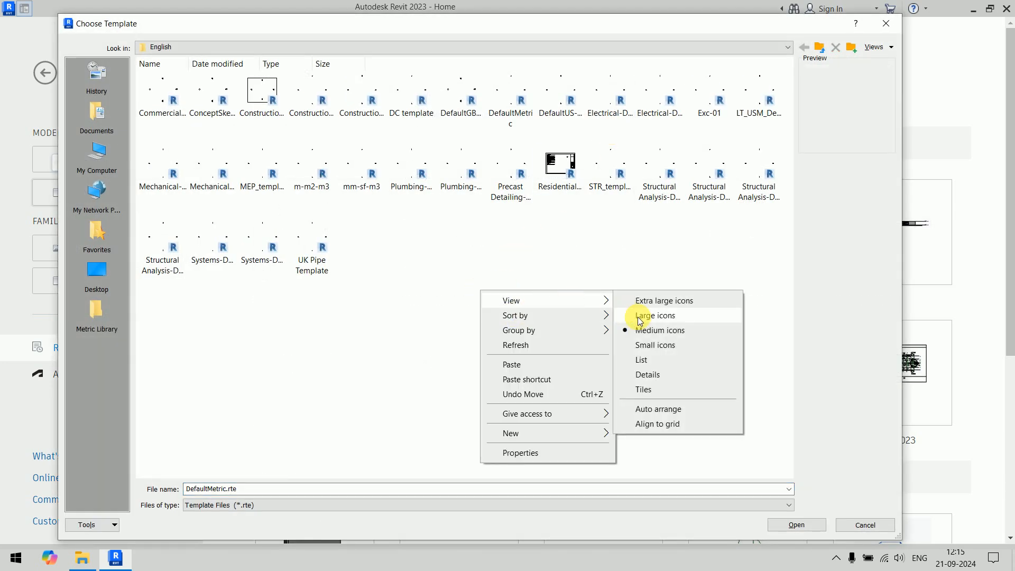
click(682, 359)
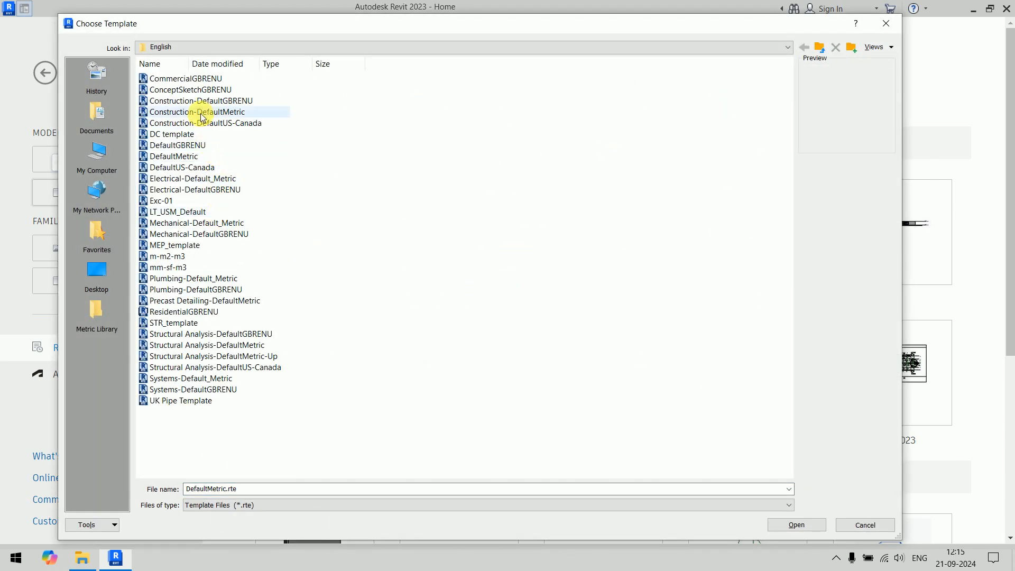
Look over the metric Mechanical, Electrical, Plumbing and Systems default templates in the English folder
click(207, 224)
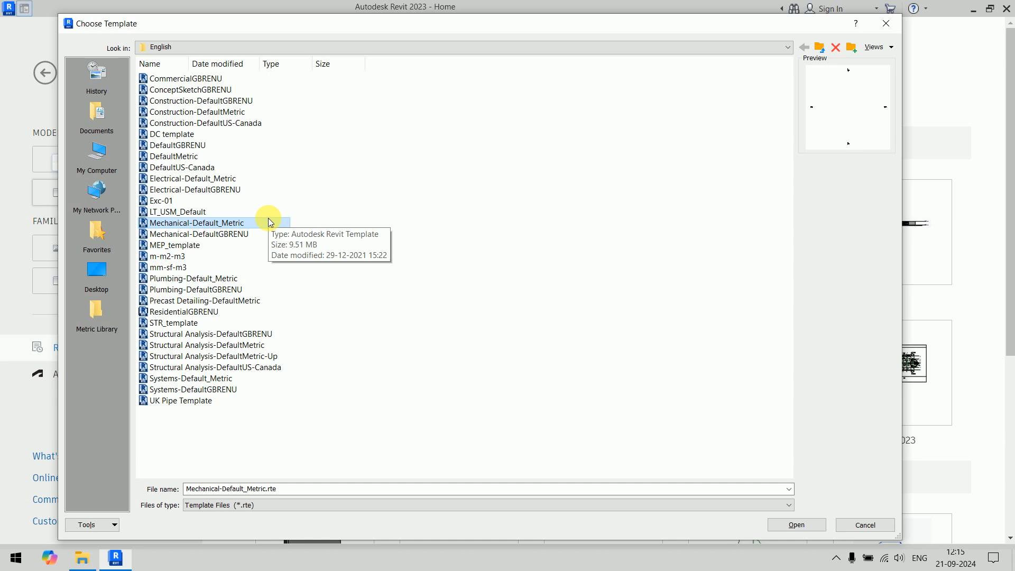
click(242, 177)
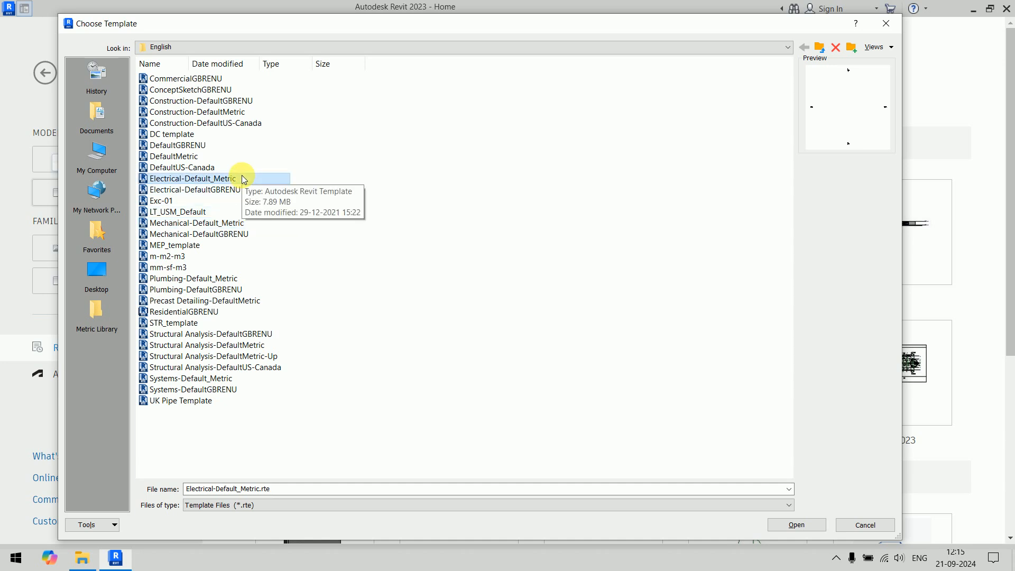
click(206, 278)
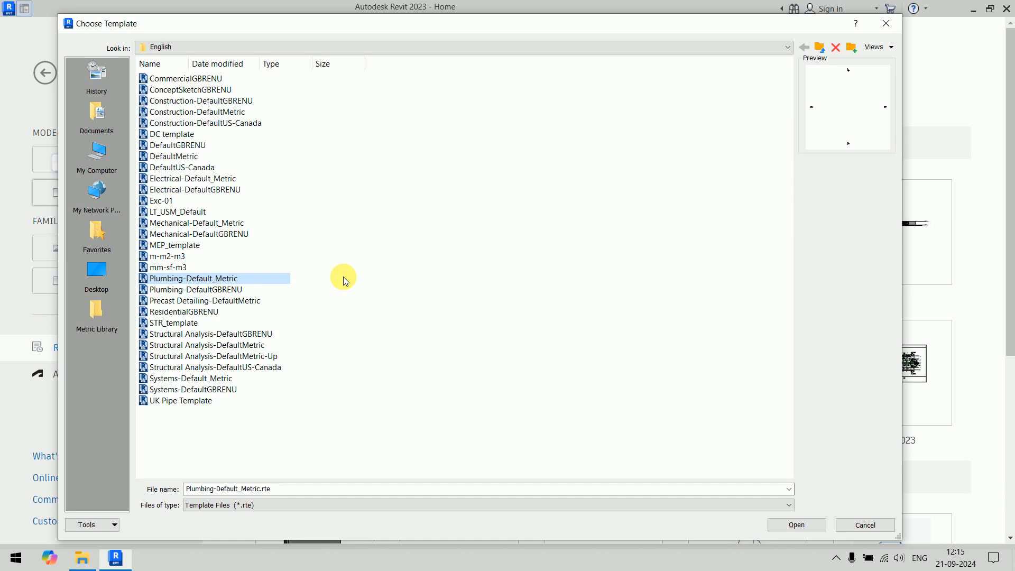
click(226, 382)
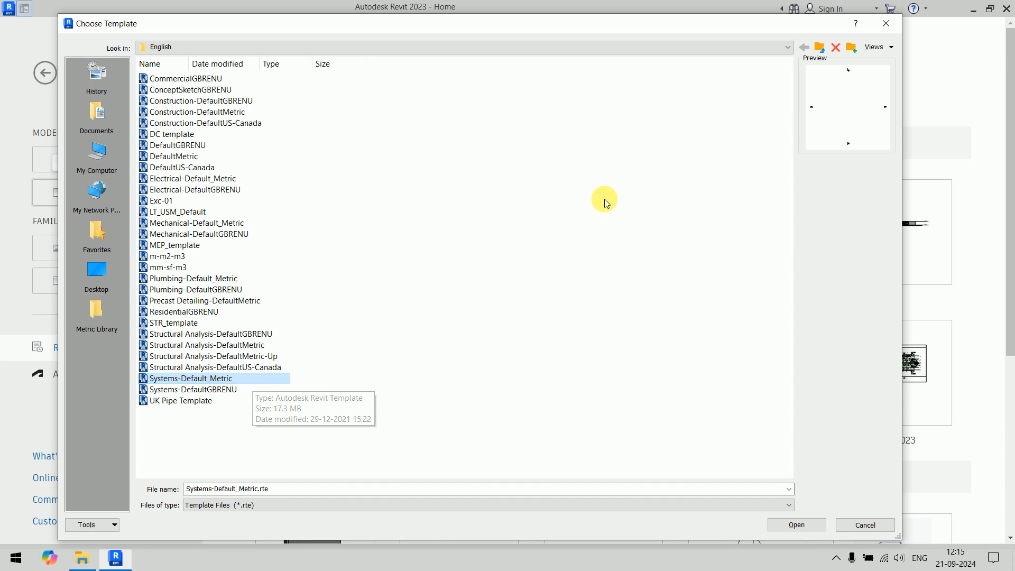
Examine the Systems, Electrical, Mechanical and Plumbing default templates in the English-Imperial folder
click(819, 48)
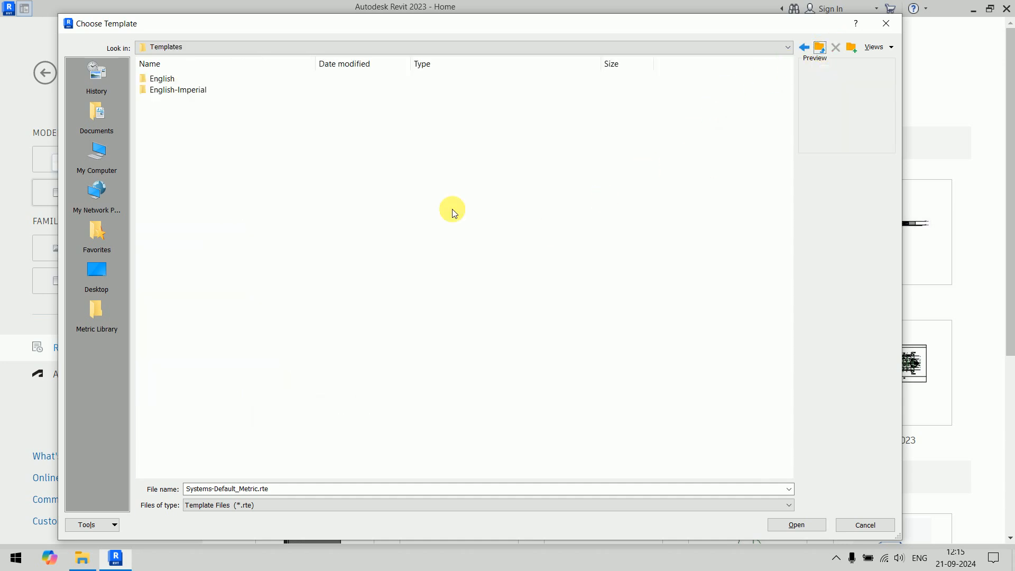
double_click(214, 91)
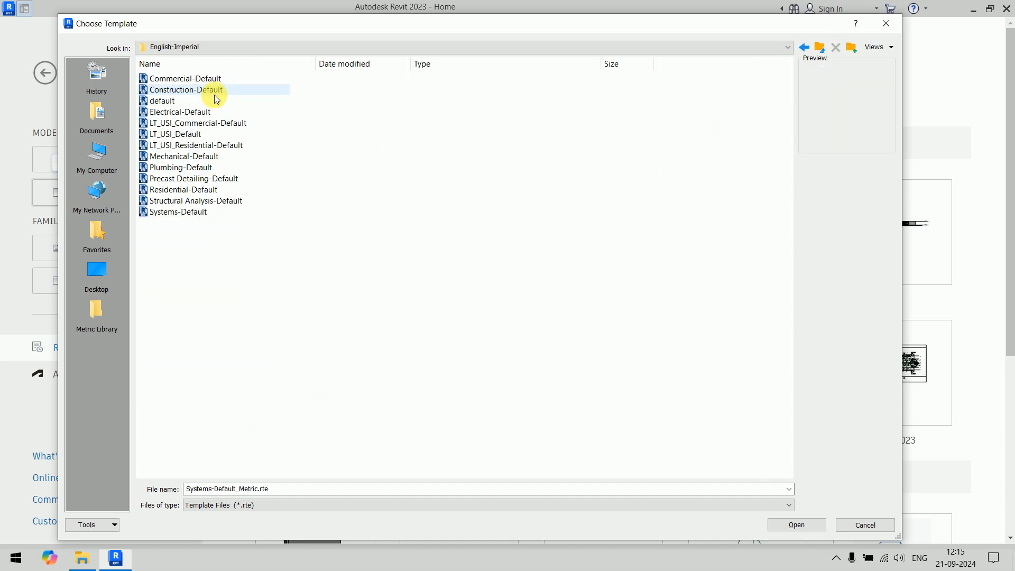
click(205, 212)
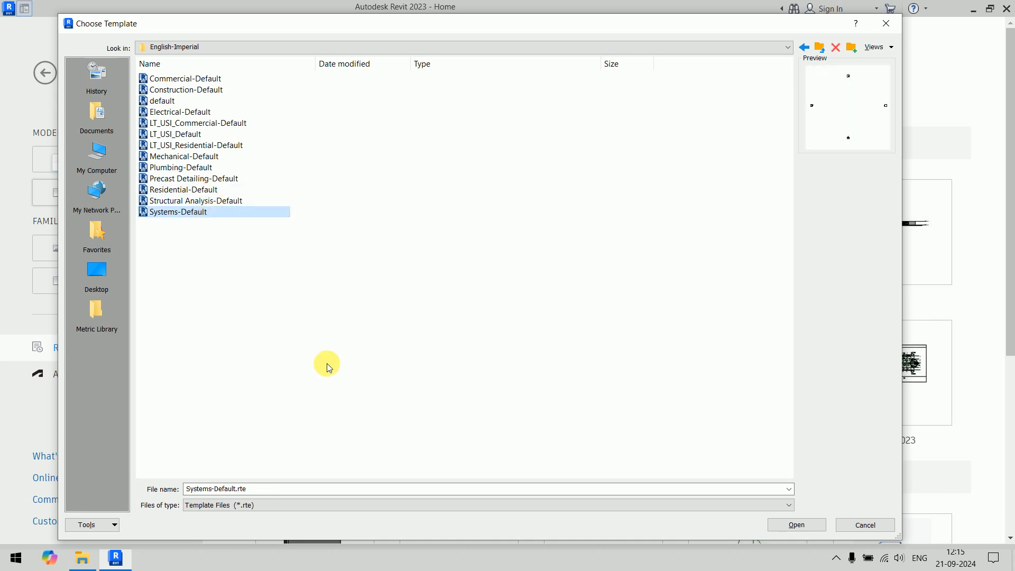
click(210, 111)
click(216, 158)
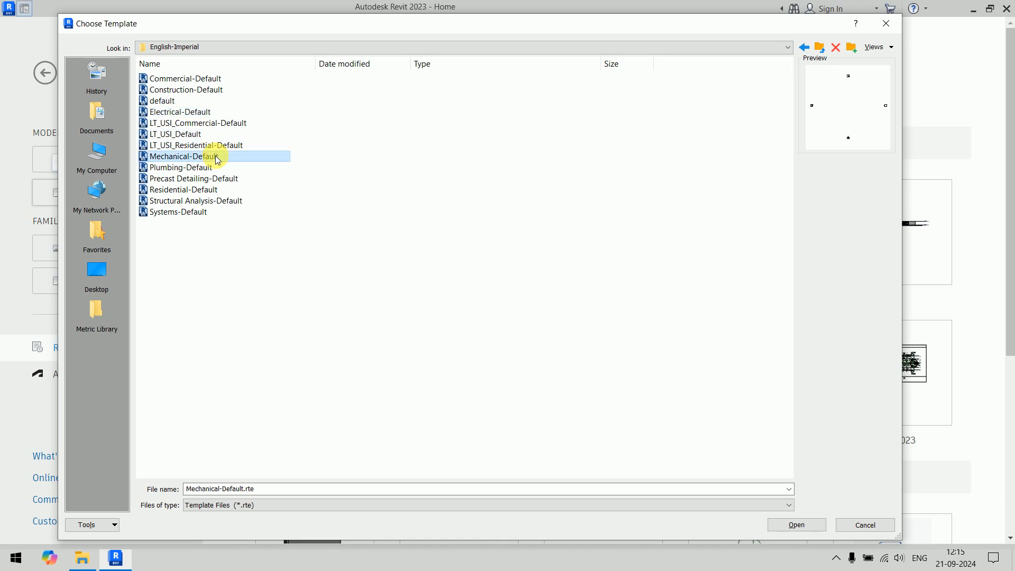
click(215, 169)
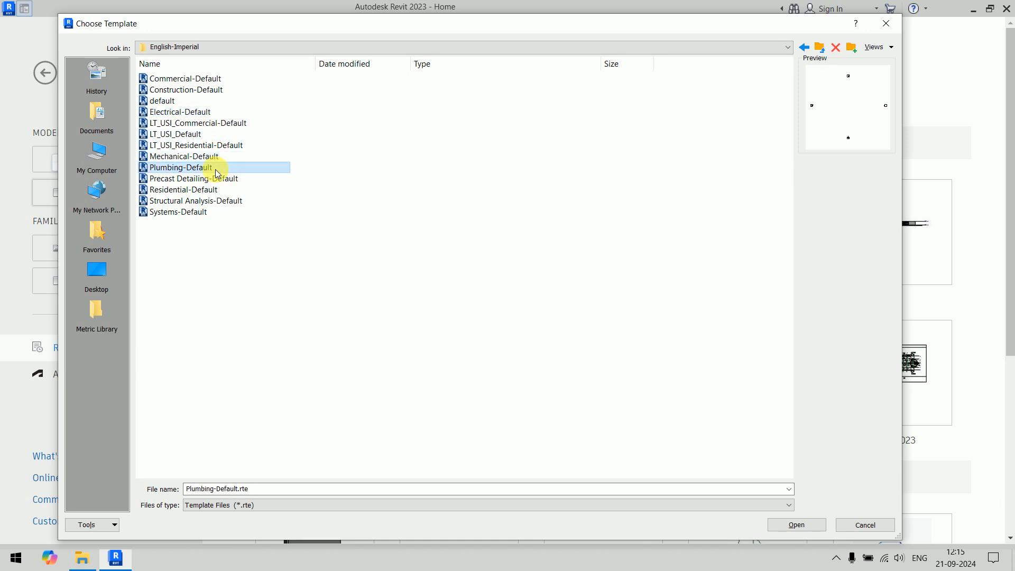
click(207, 212)
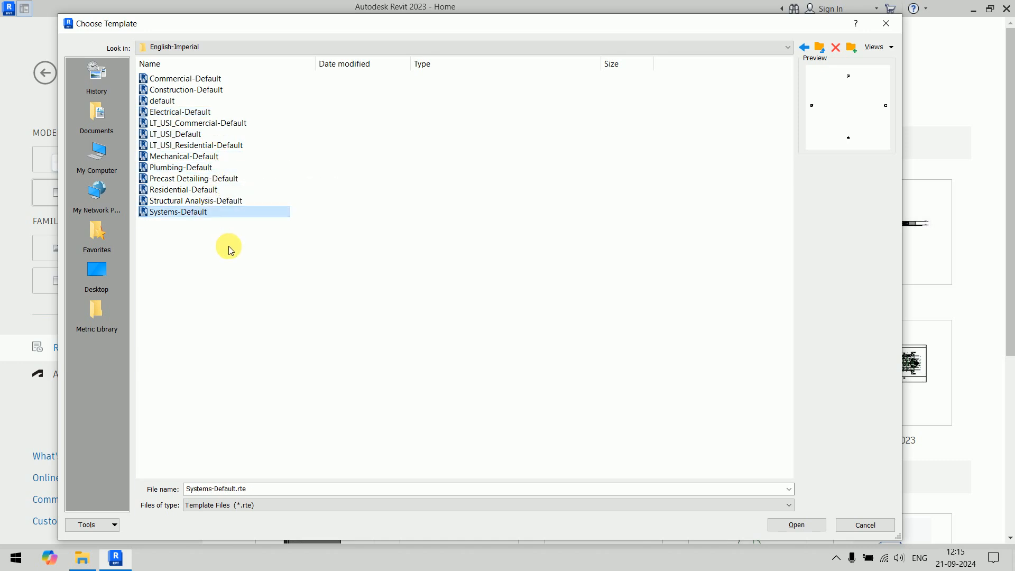
Create the new project from the Systems-Default_Metric template in the English folder
click(819, 48)
double_click(186, 79)
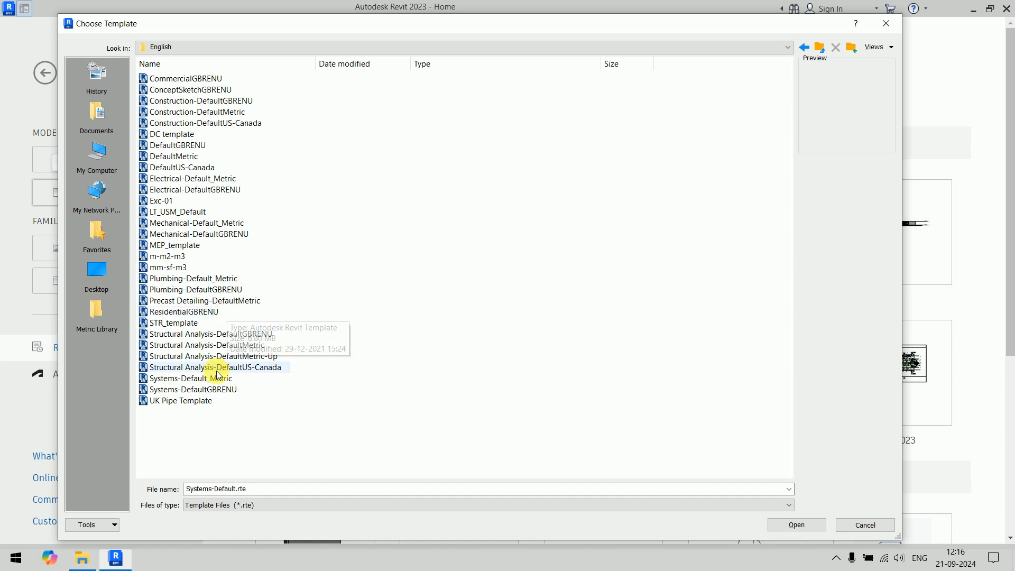
click(233, 378)
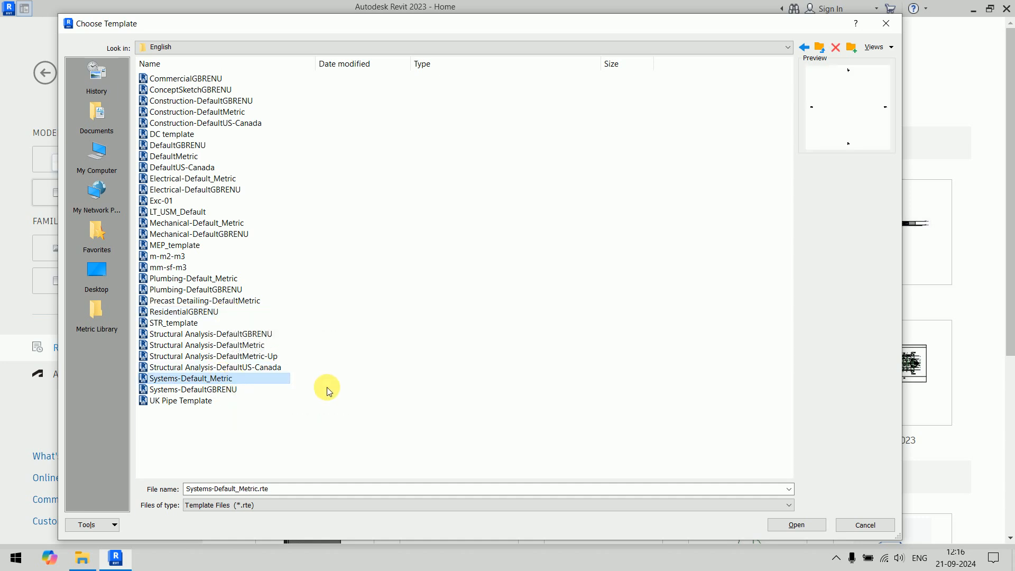
click(809, 529)
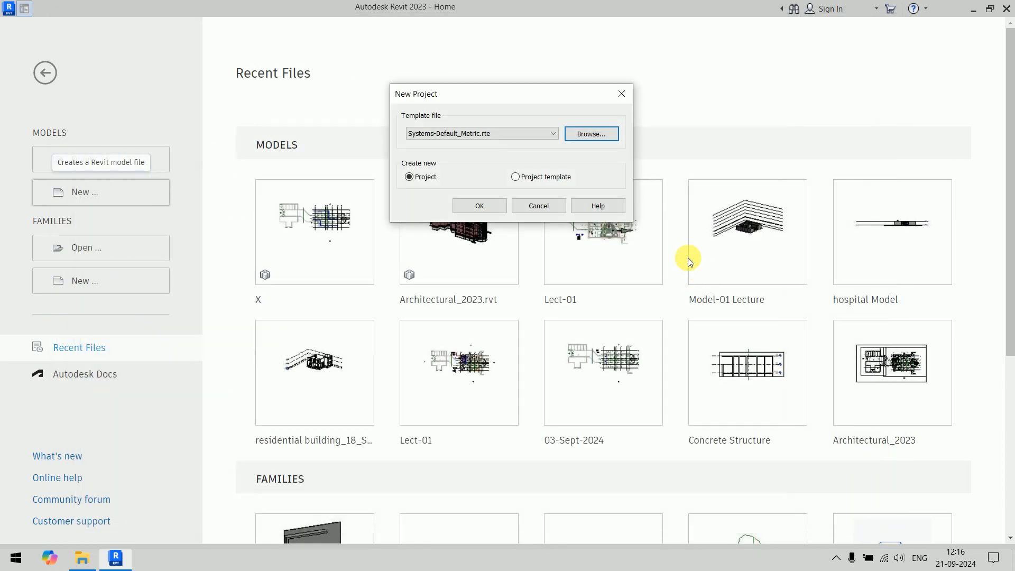
click(479, 206)
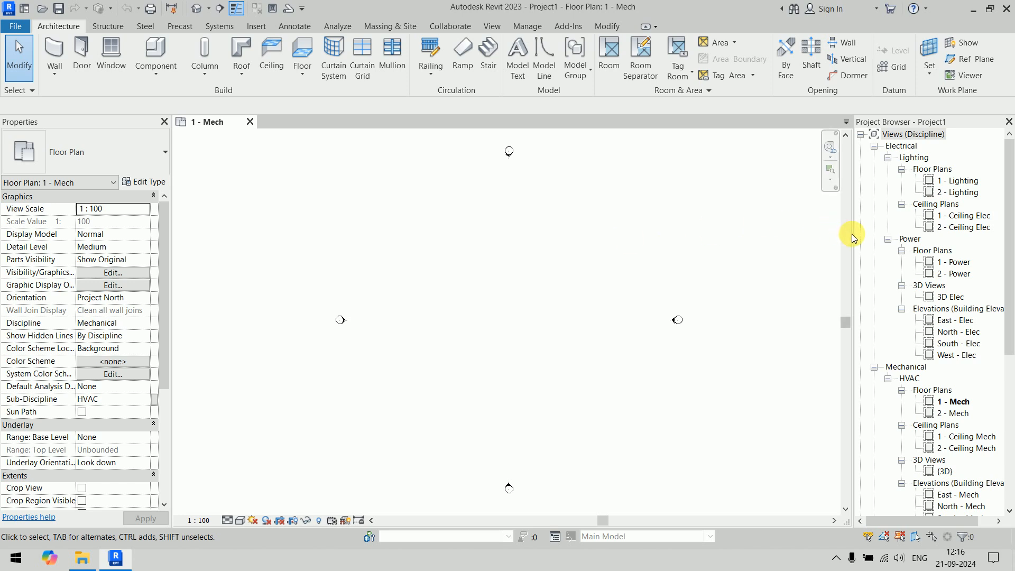
Widen the Project Browser and collapse its Electrical, Mechanical and Plumbing disciplines
drag(858, 236, 761, 222)
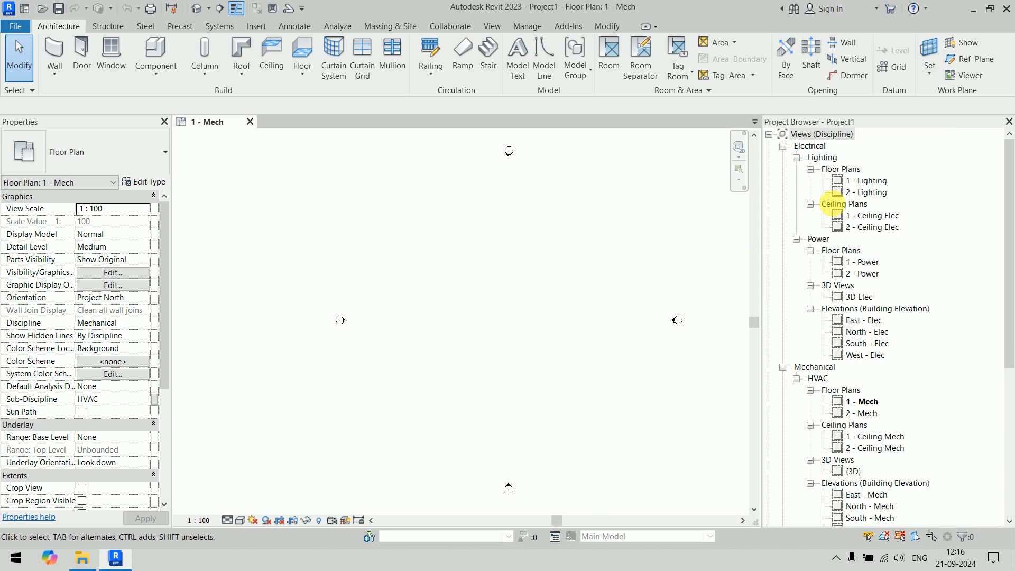
click(782, 146)
click(782, 157)
click(782, 169)
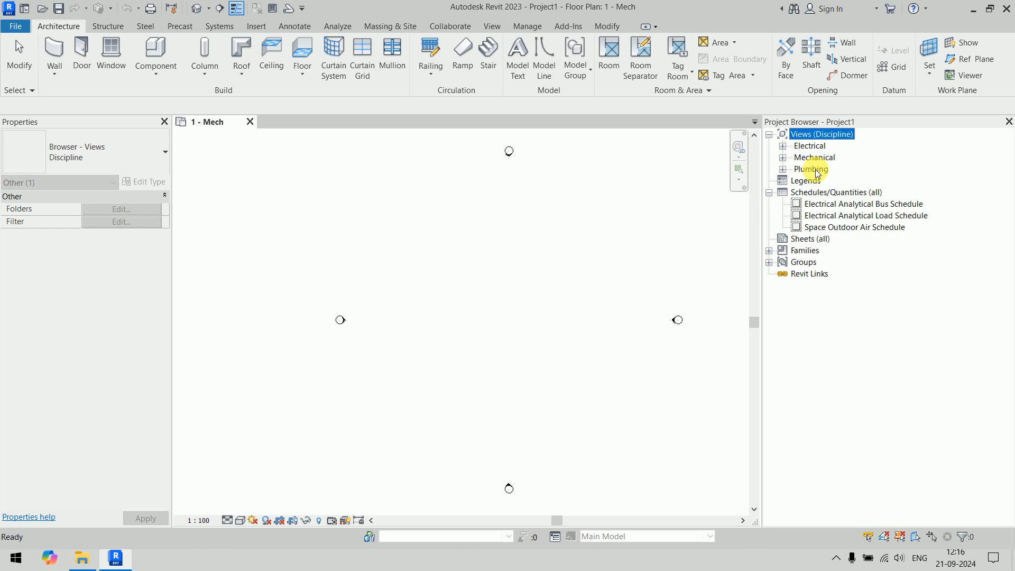
Expand the Electrical discipline in the Project Browser and collapse its Lighting and Power groups
click(783, 147)
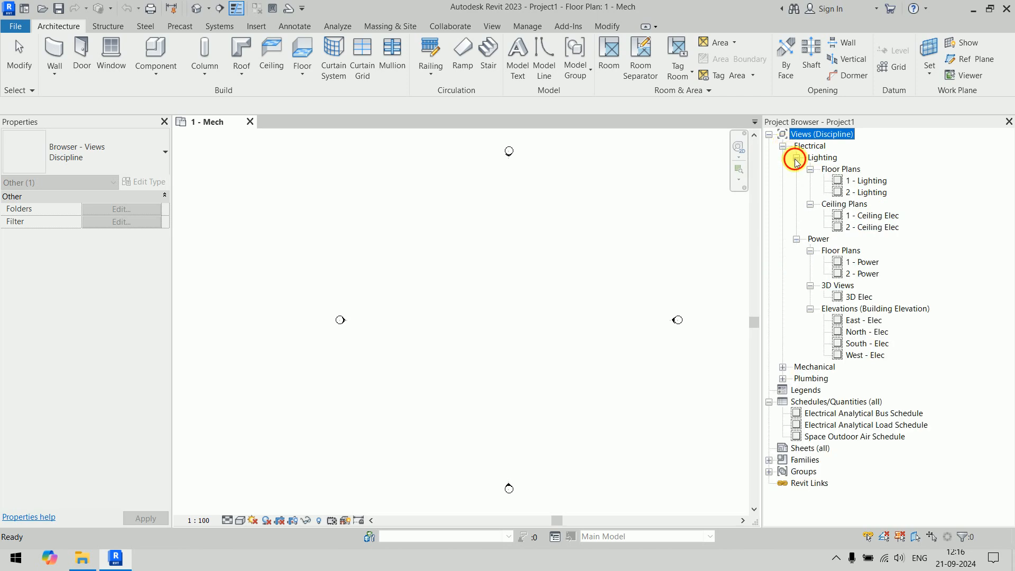
click(796, 158)
click(796, 169)
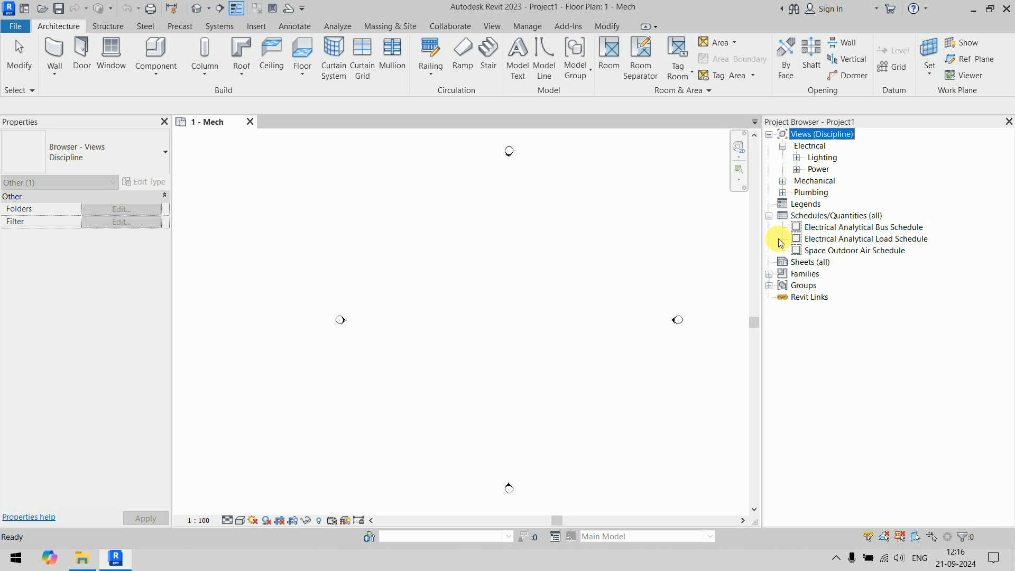
click(821, 157)
click(819, 169)
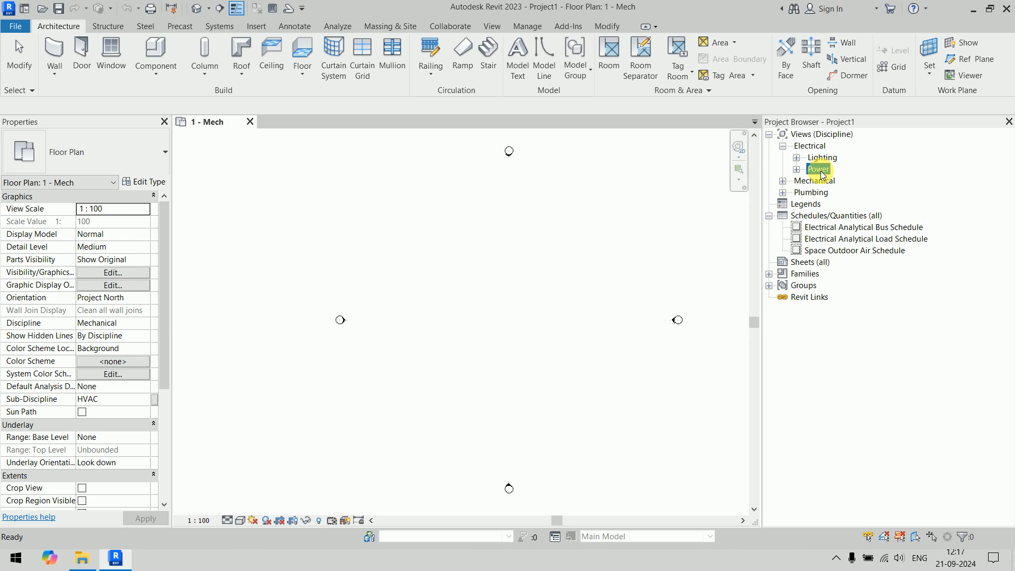
Expand the Mechanical and Plumbing disciplines and collapse the HVAC and Plumbing groups inside them
click(783, 181)
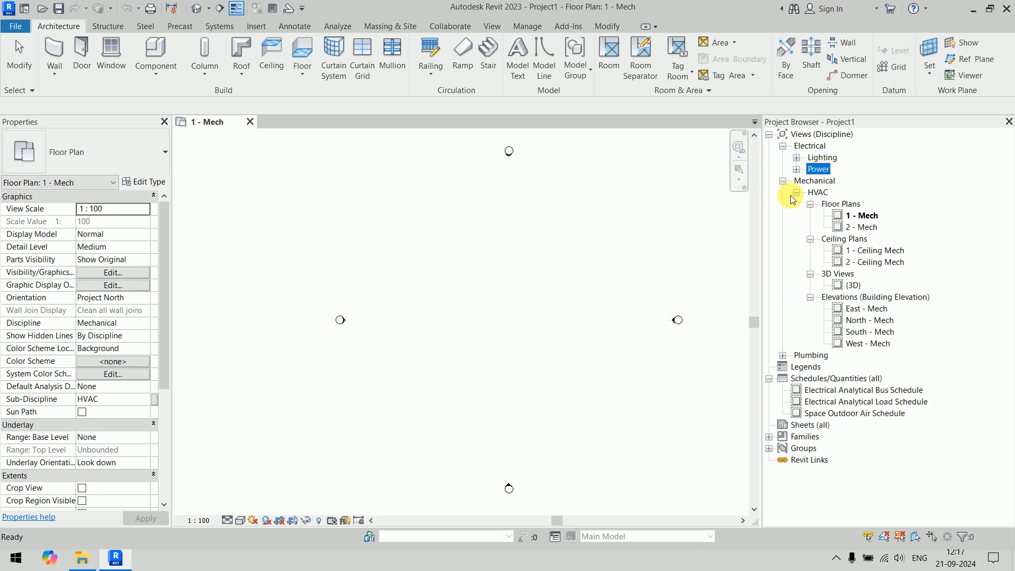
click(797, 193)
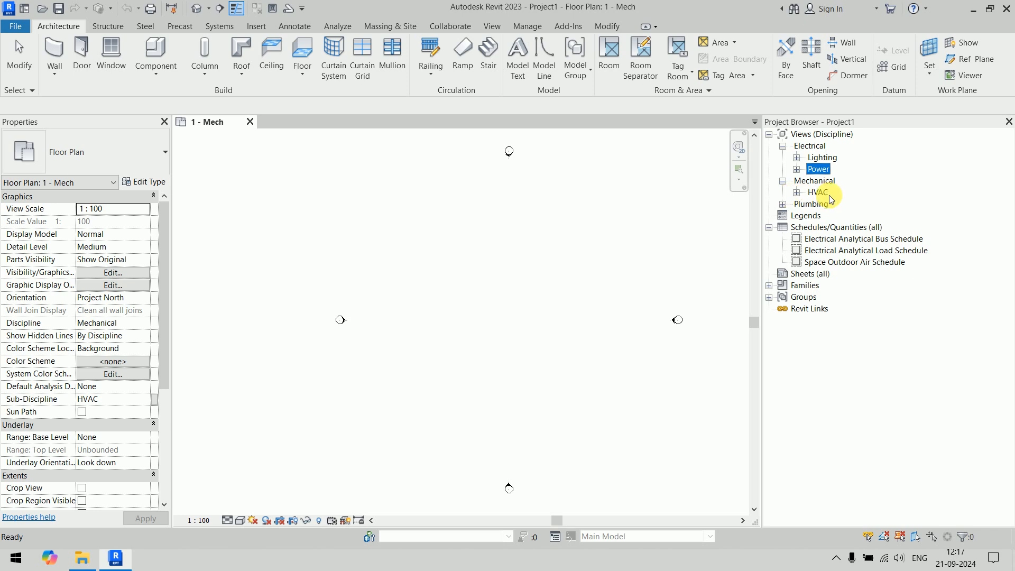
click(782, 204)
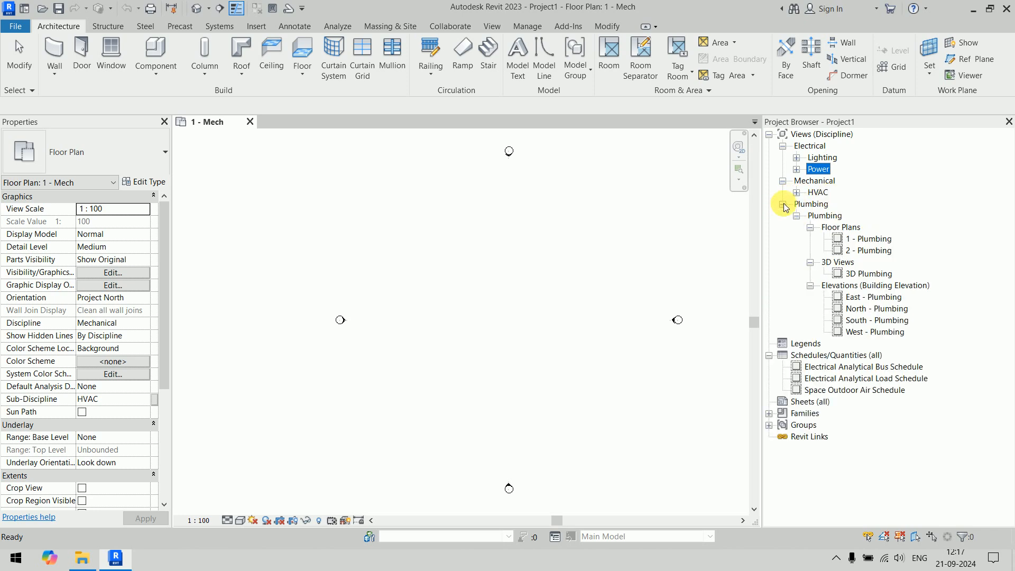
click(797, 216)
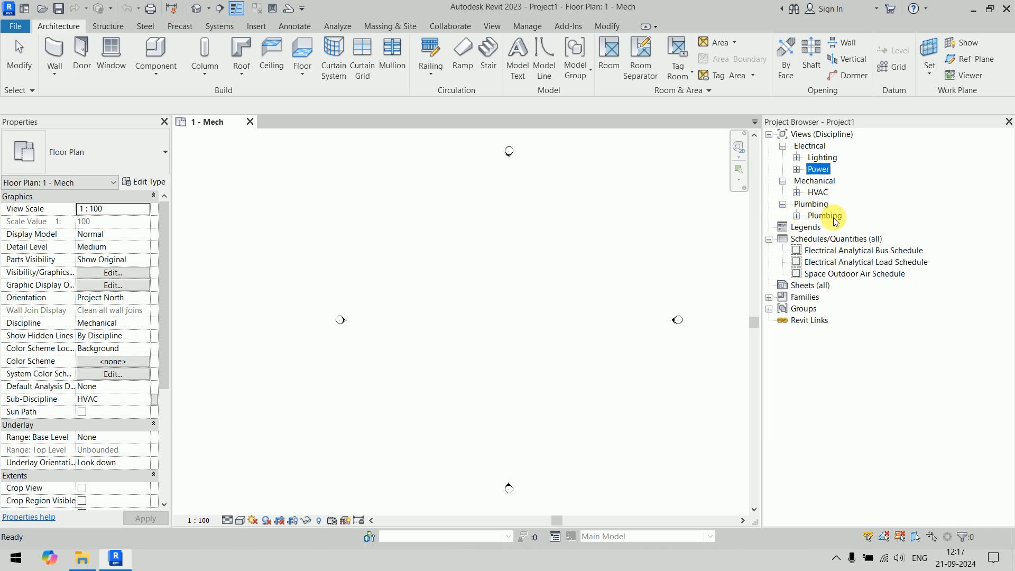
click(820, 182)
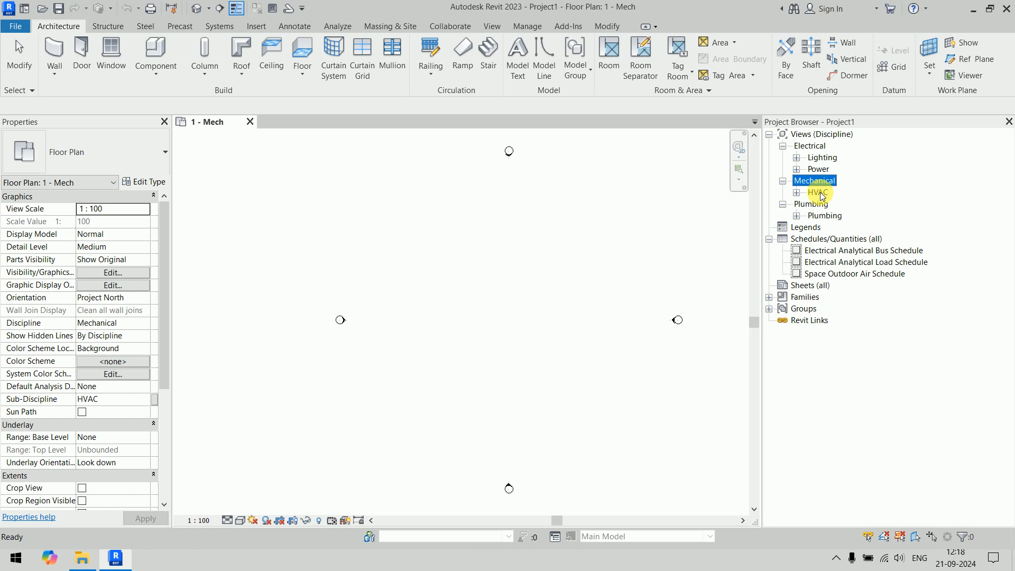
click(547, 228)
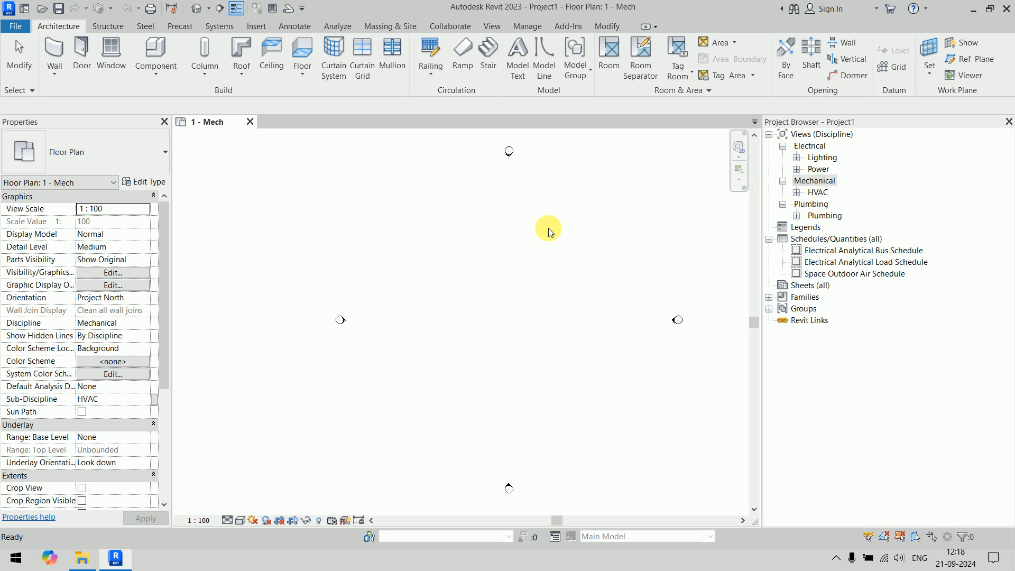
Expand the Electrical Lighting group and set up new floor plans for Level 1 and Level 2, allowing duplicates of existing views
click(797, 158)
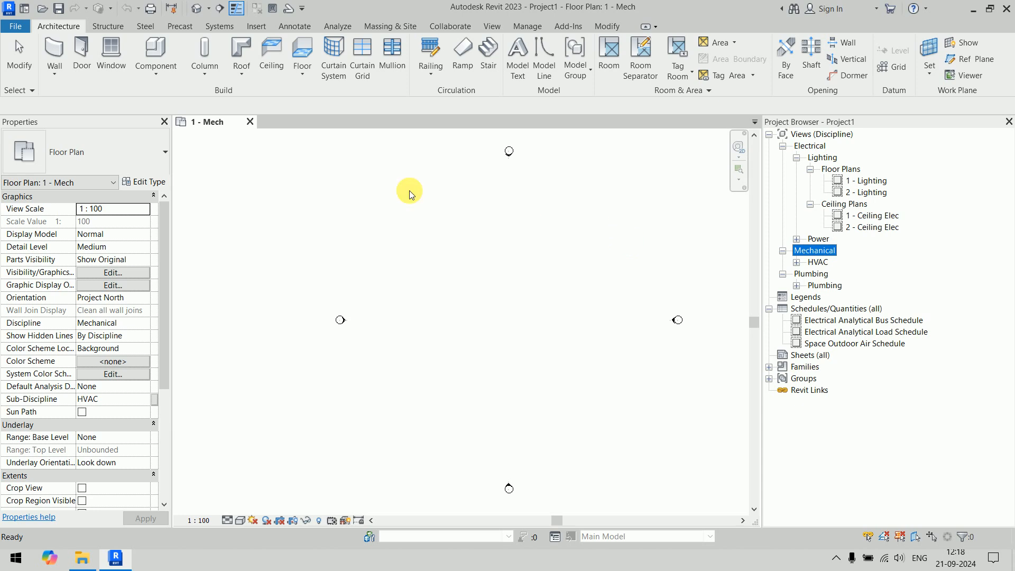
click(497, 28)
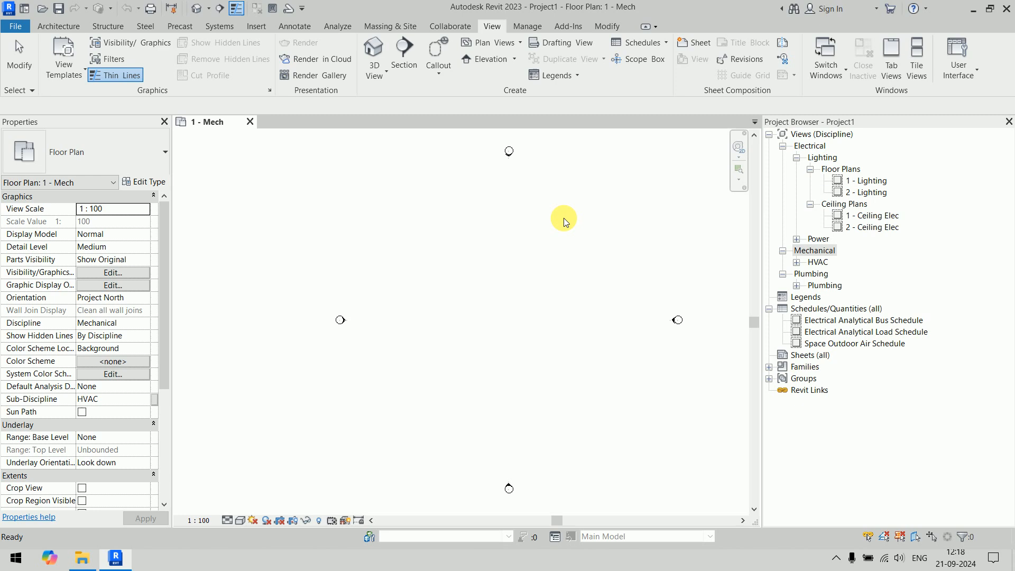
click(491, 43)
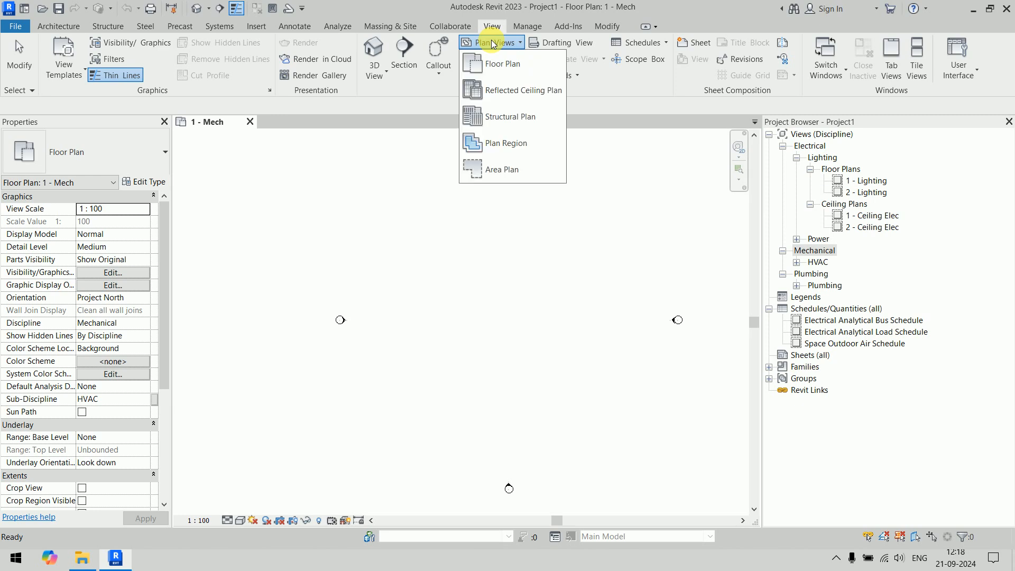
click(502, 68)
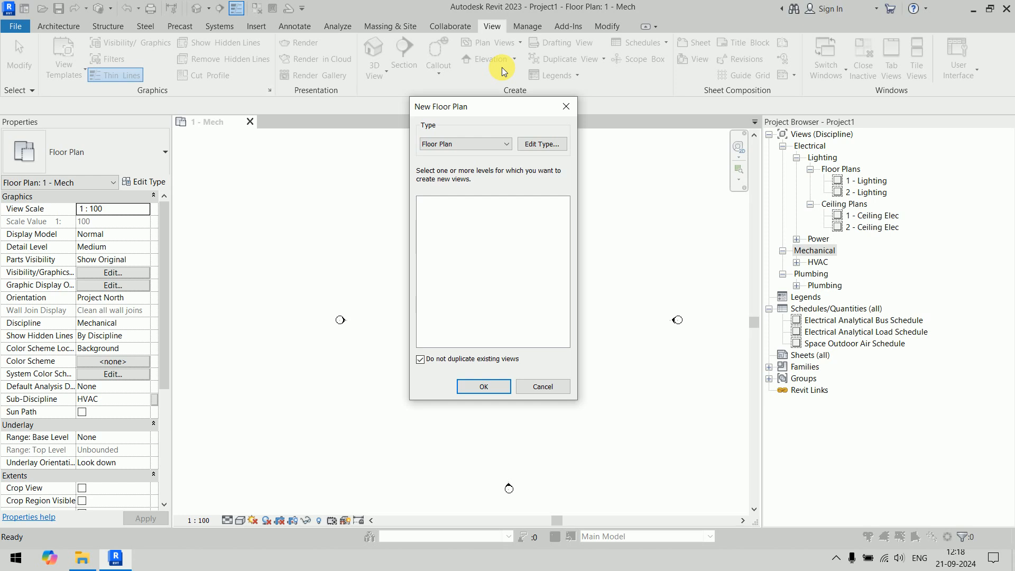
click(460, 359)
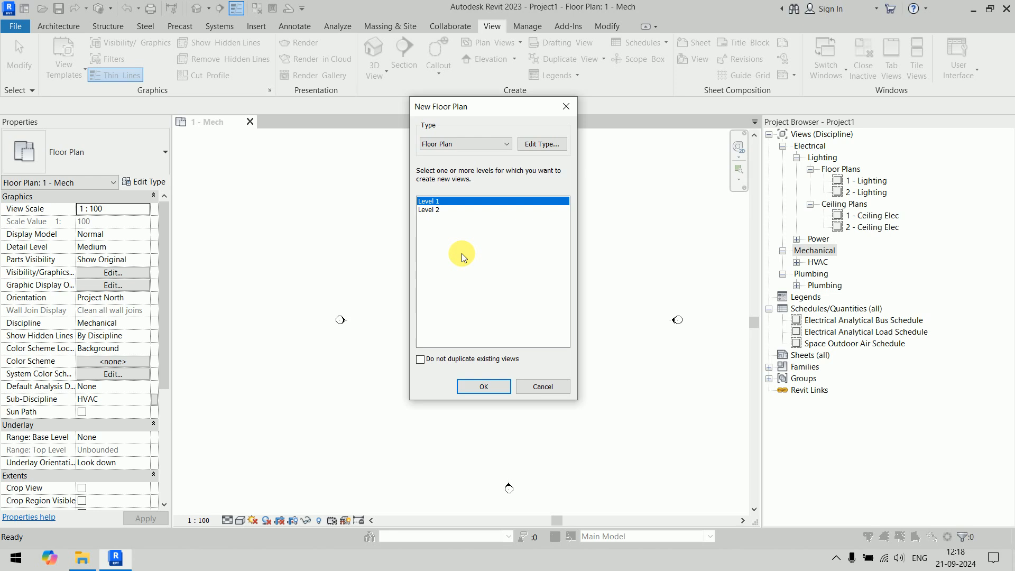
shift+click(455, 210)
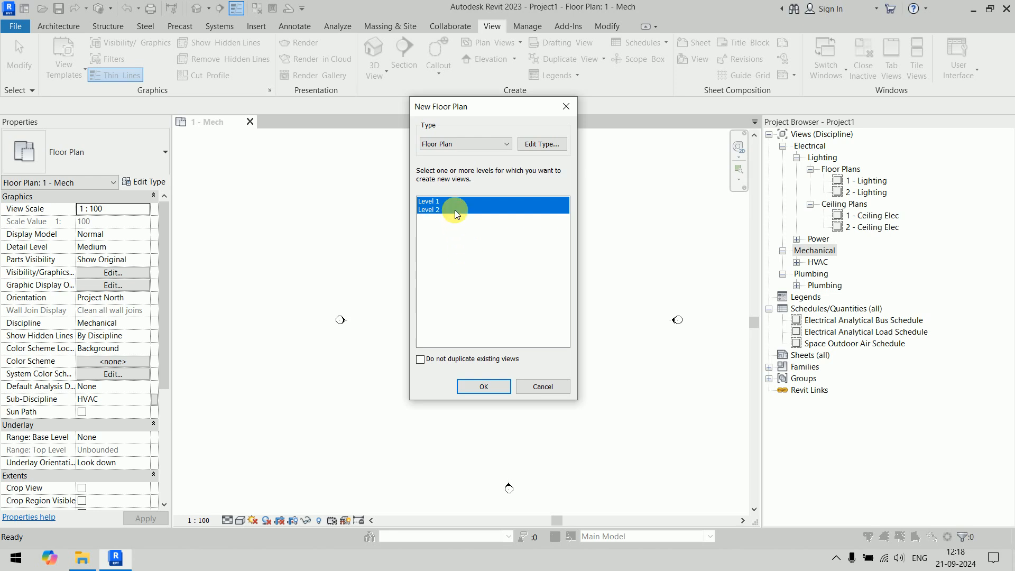
Edit the floor plan type's Mechanical Plan view template, setting its Sub-Discipline to Fire Fighting, and accept the type properties
click(532, 143)
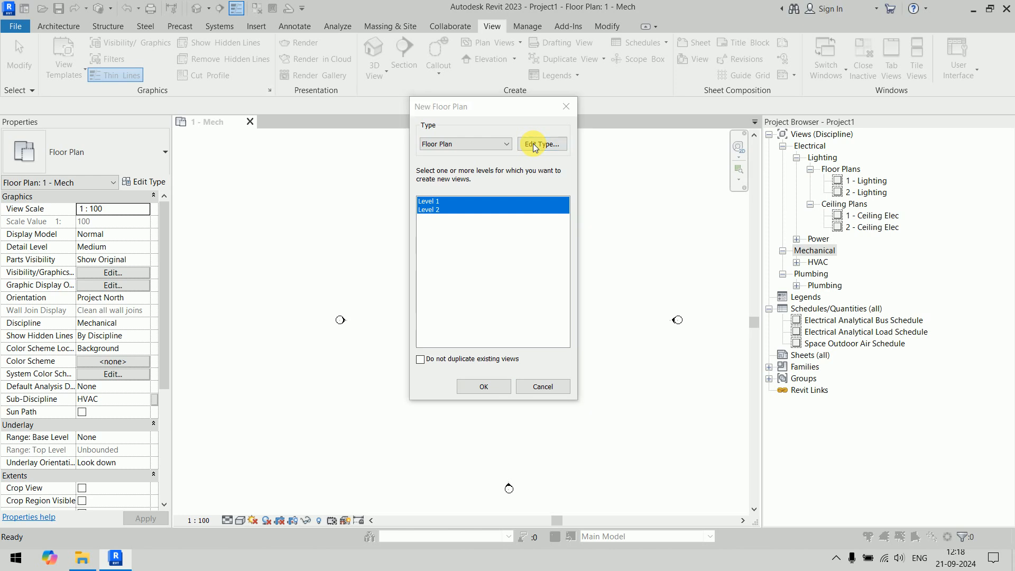
drag(605, 55, 651, 24)
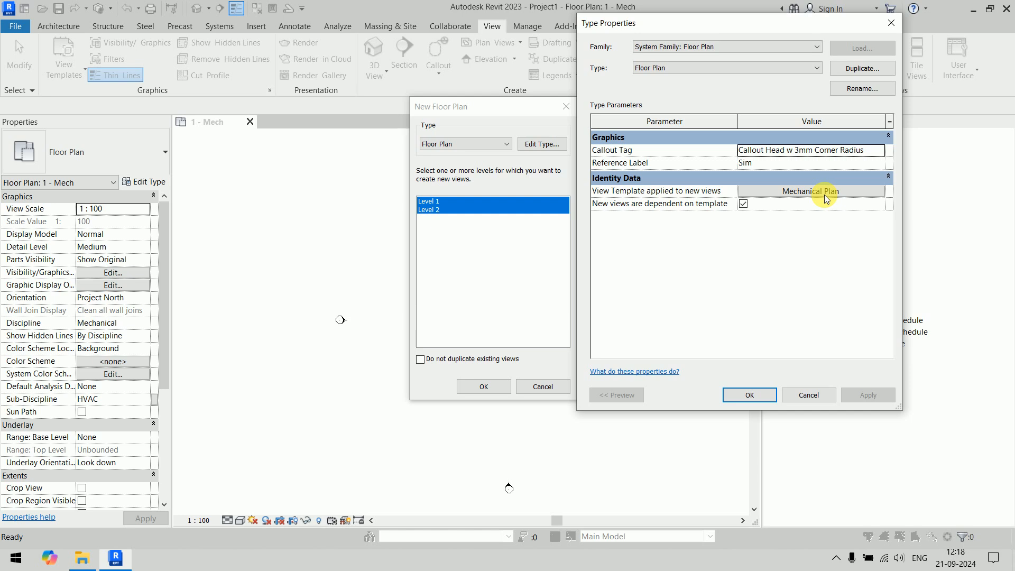
click(779, 193)
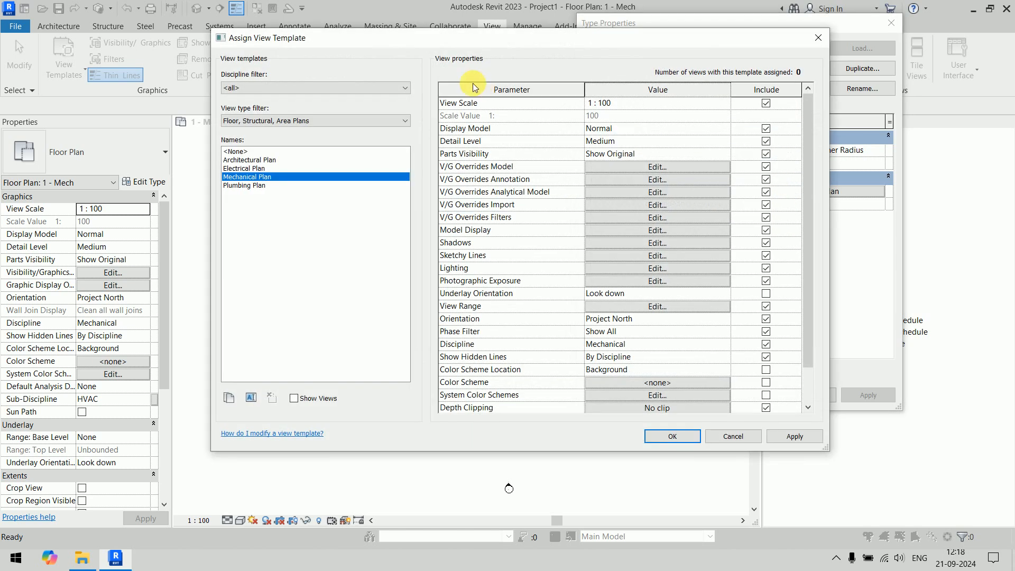
drag(483, 40, 508, 18)
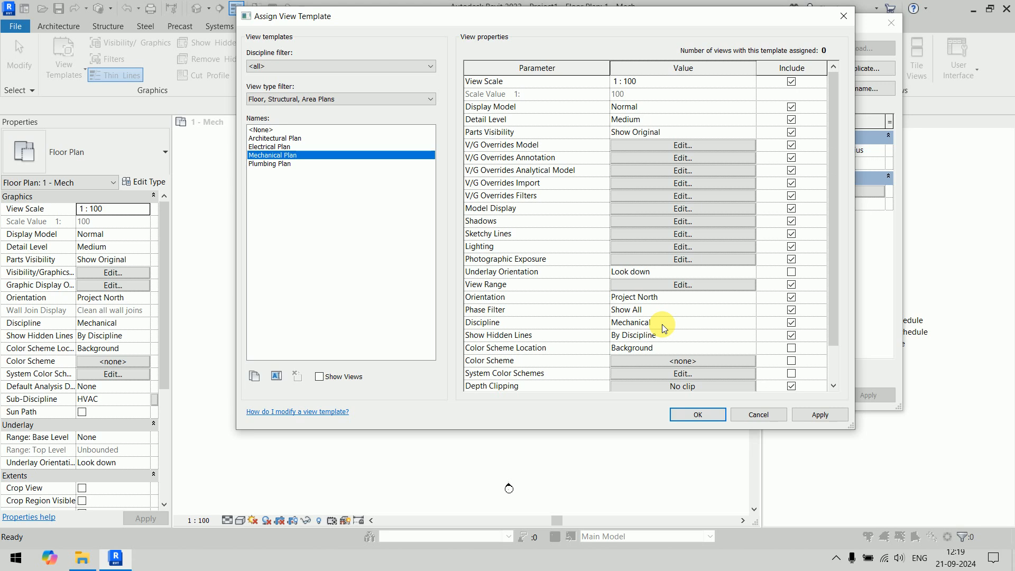
scroll(673, 326, down, 1)
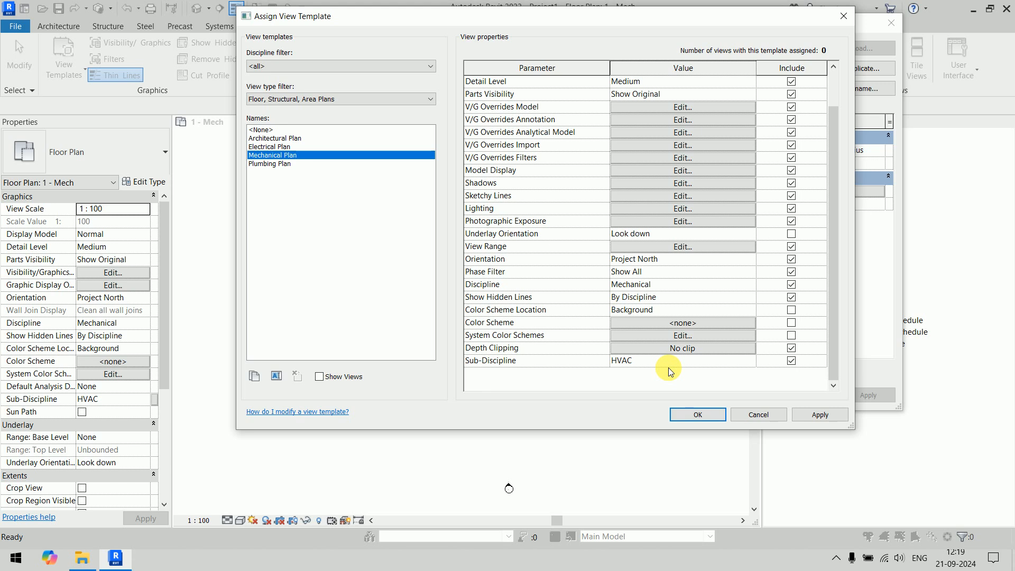
click(751, 365)
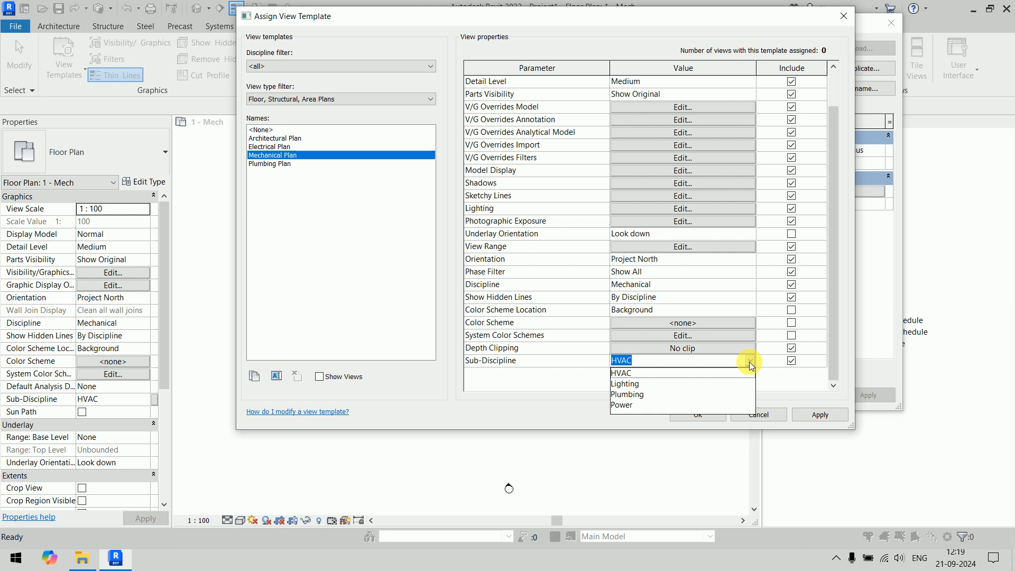
text(Fire Fi)
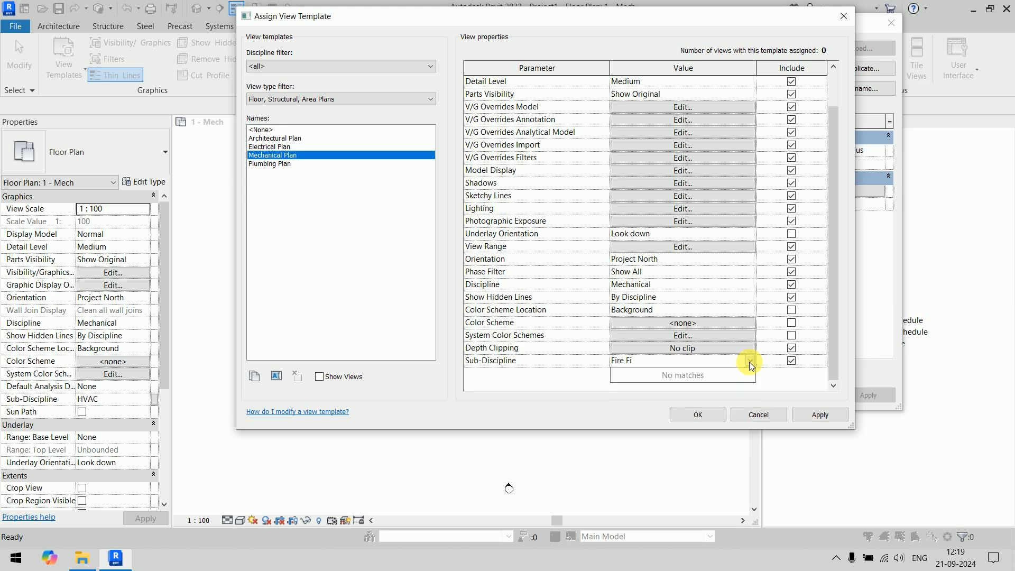
text(ghting)
key(Return)
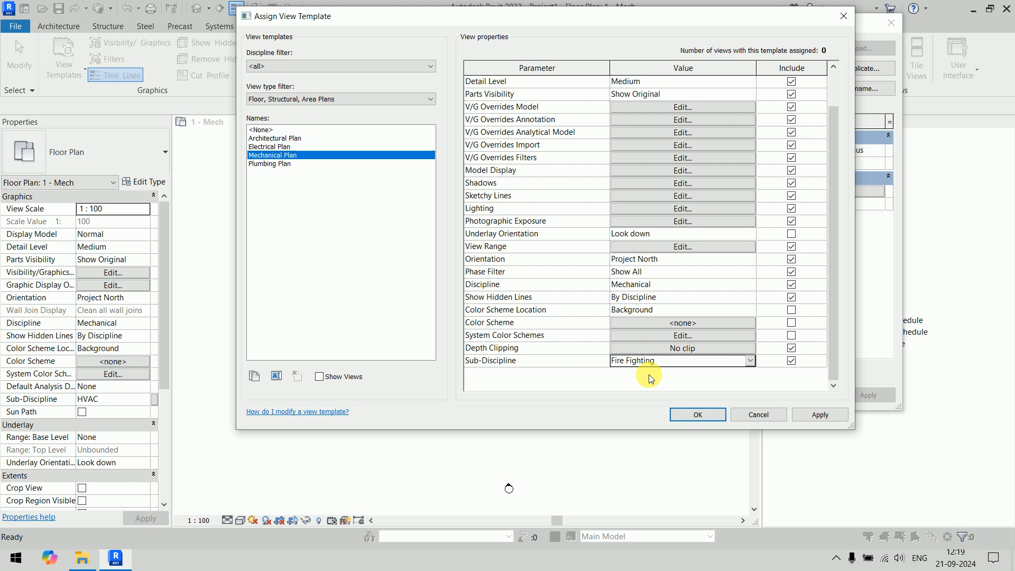
click(698, 414)
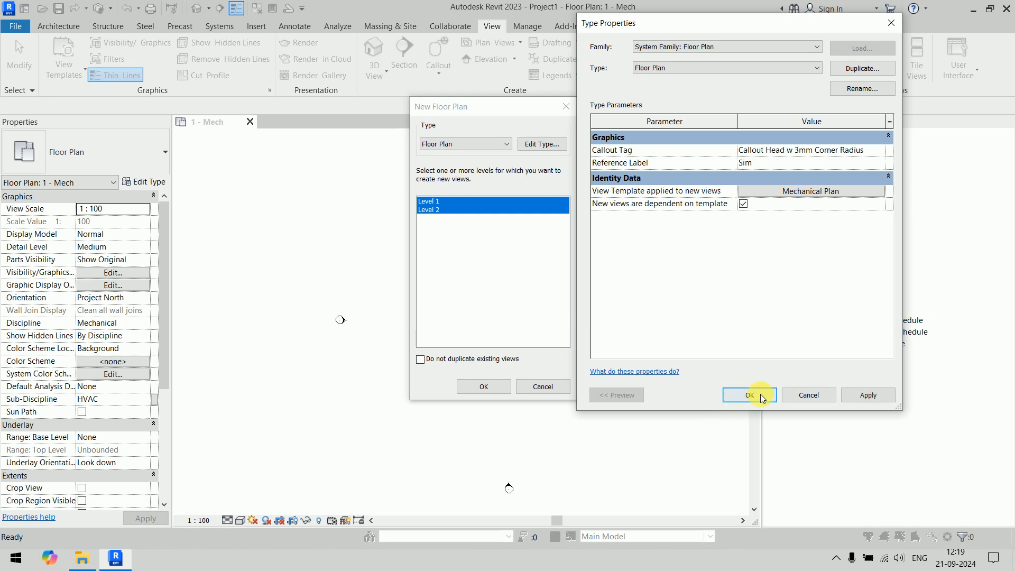
click(760, 394)
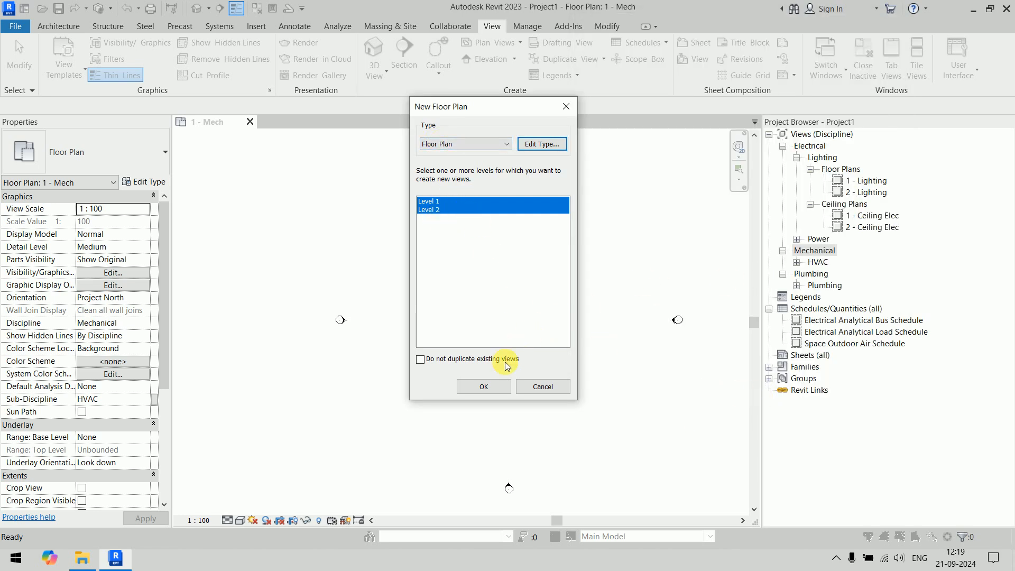
Create the Level 1 and Level 2 floor plans, and expand the Fire Fighting and HVAC groups under Mechanical
click(488, 387)
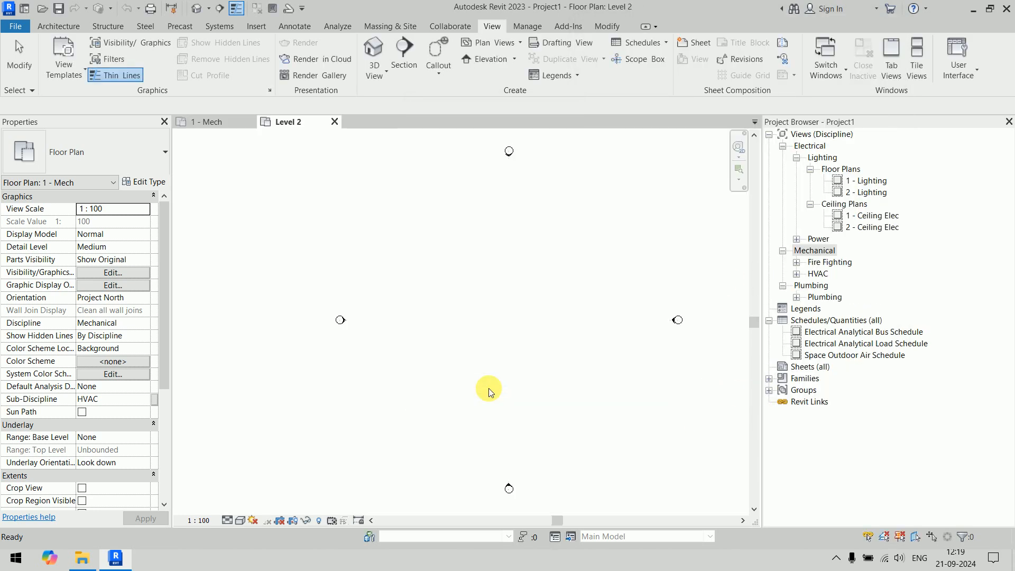
click(795, 262)
click(810, 274)
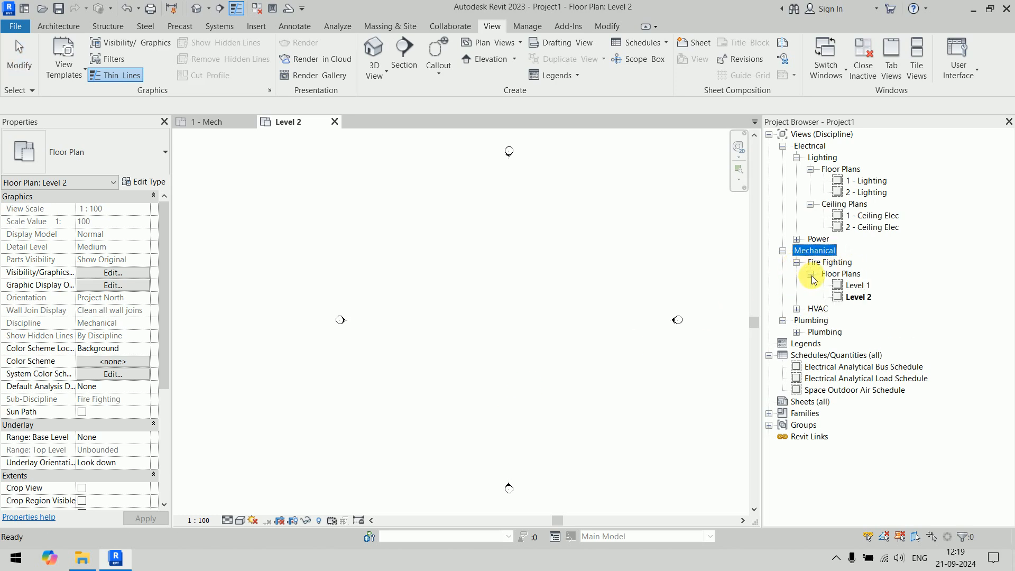
click(567, 326)
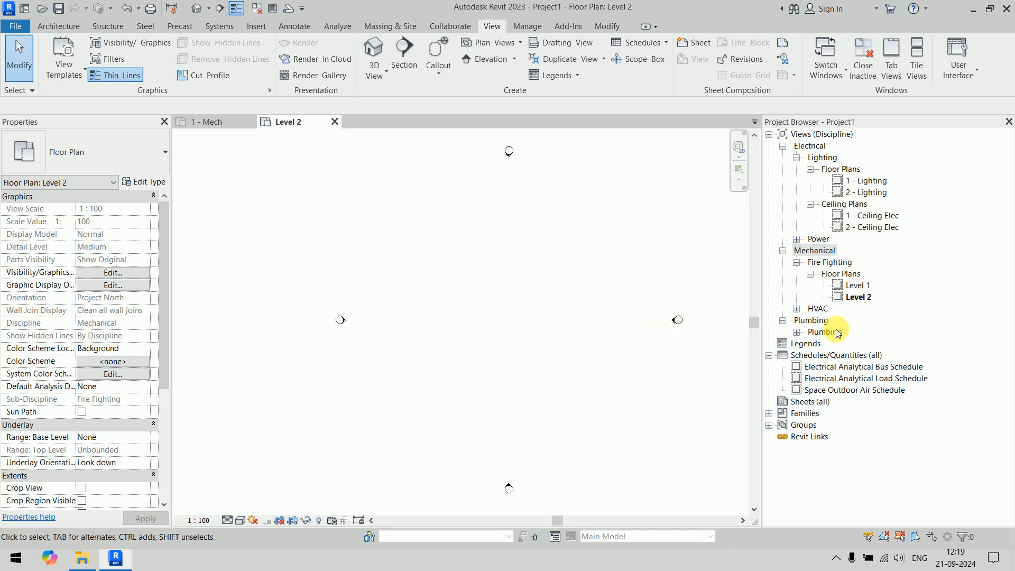
click(796, 309)
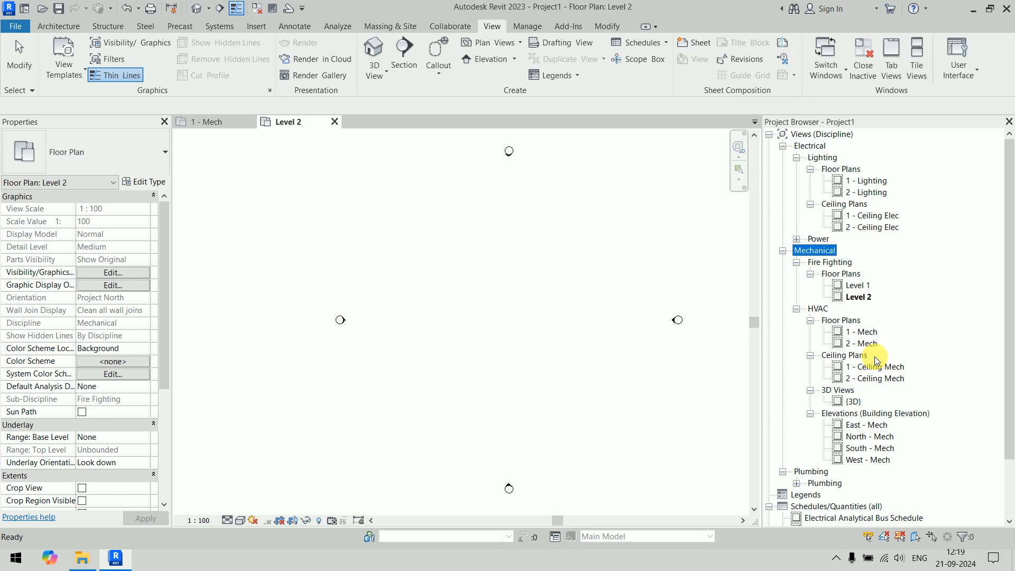
click(557, 274)
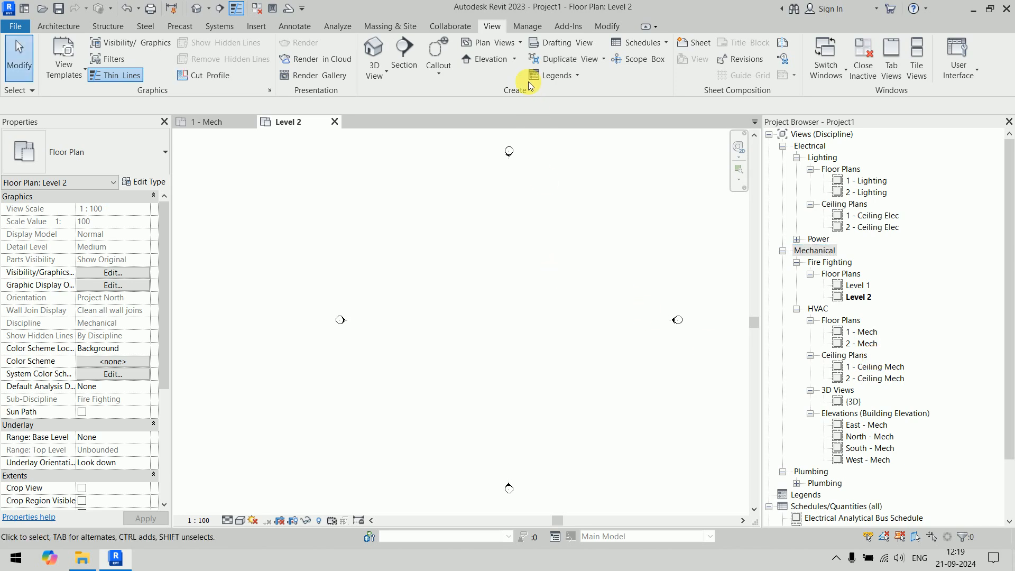
Start a new reflected ceiling plan and choose Mechanical Ceiling as the view template applied to new views of its type
click(500, 43)
click(505, 88)
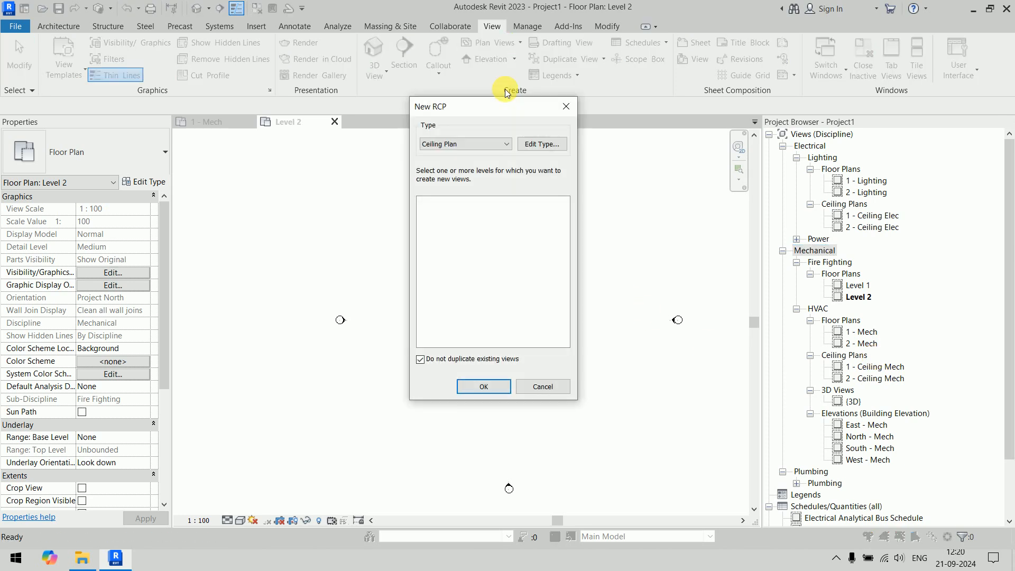
click(531, 144)
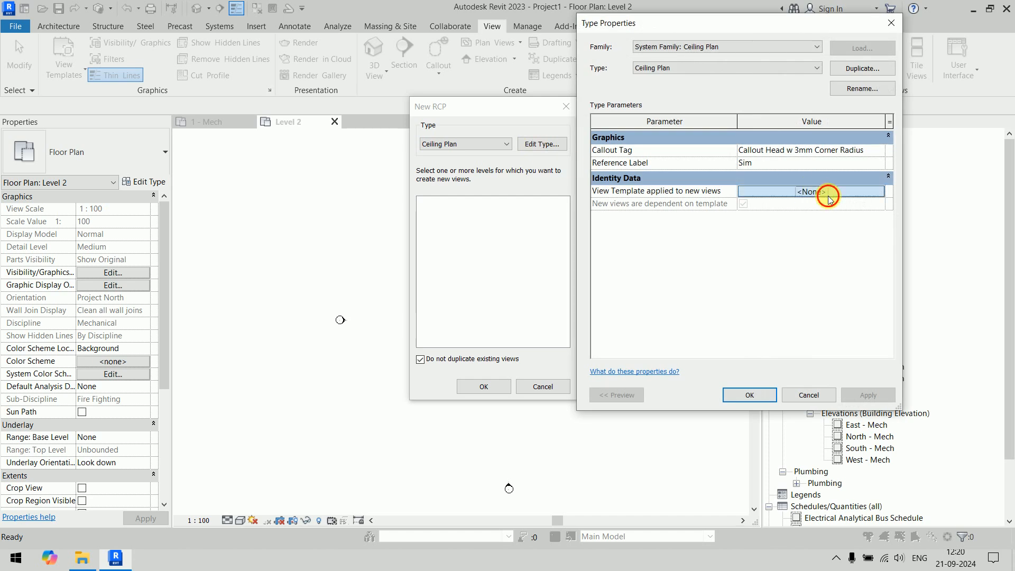
click(827, 192)
click(294, 156)
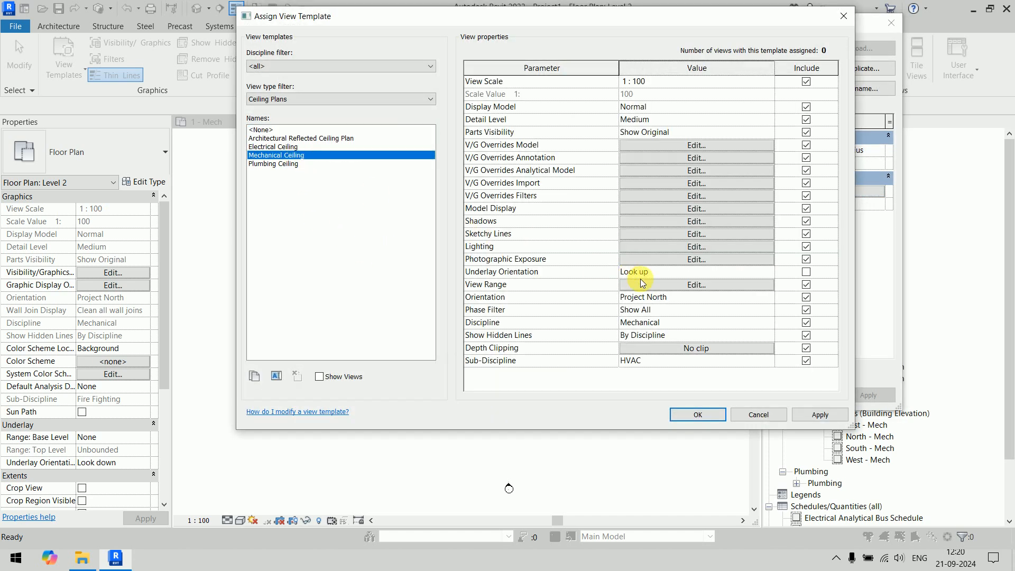
Set the Mechanical Ceiling template's Sub-Discipline to Fire Fighting and accept the template and type properties
click(775, 363)
click(770, 361)
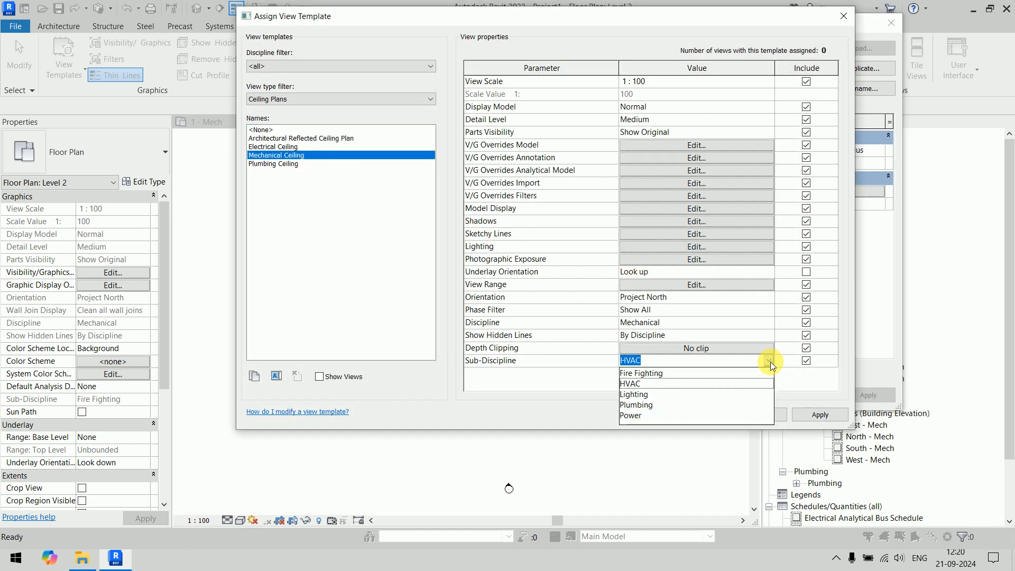
click(649, 374)
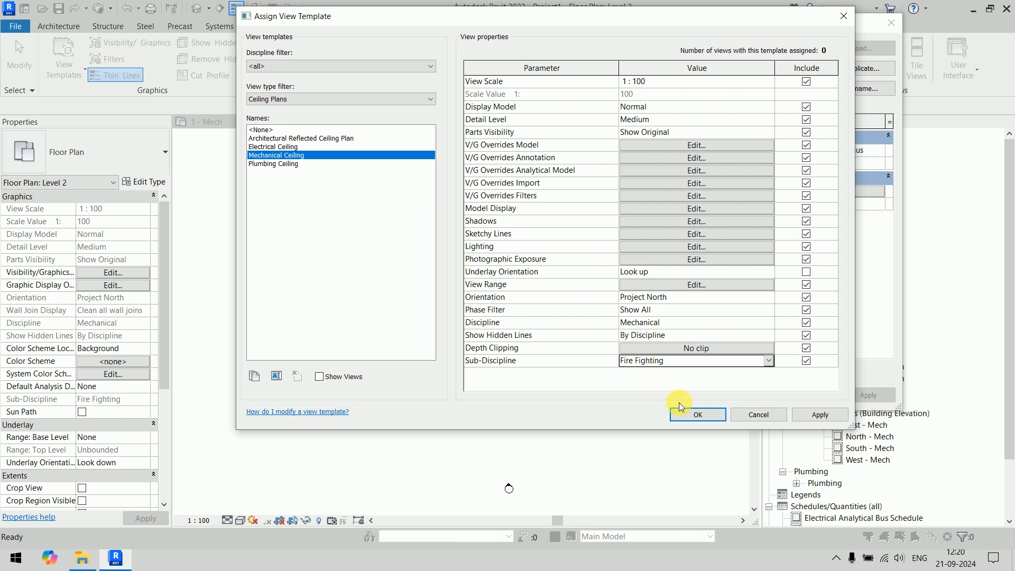
click(694, 415)
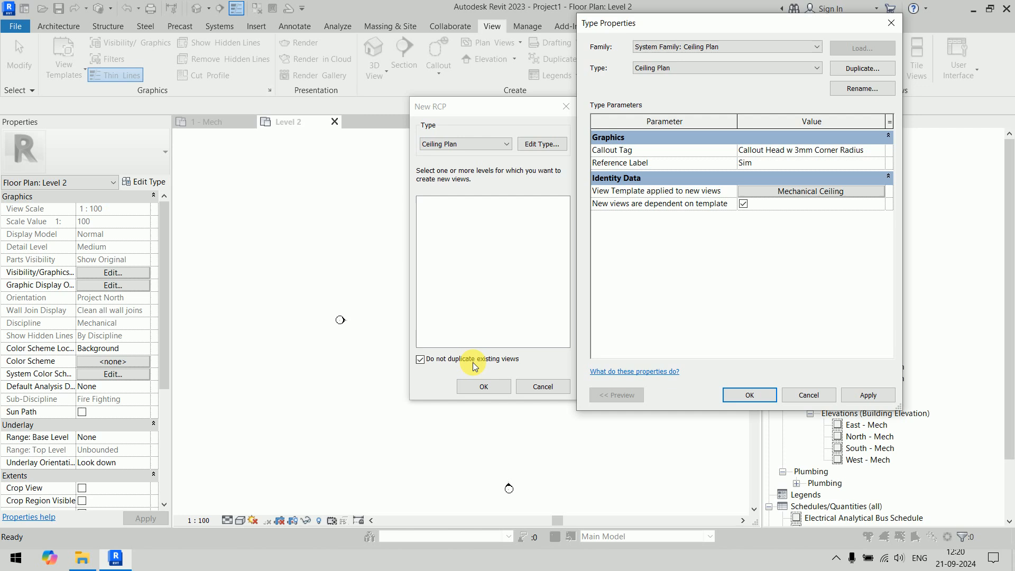
click(749, 395)
Create reflected ceiling plans for Level 1 and Level 2, allowing duplicates of existing views
click(448, 363)
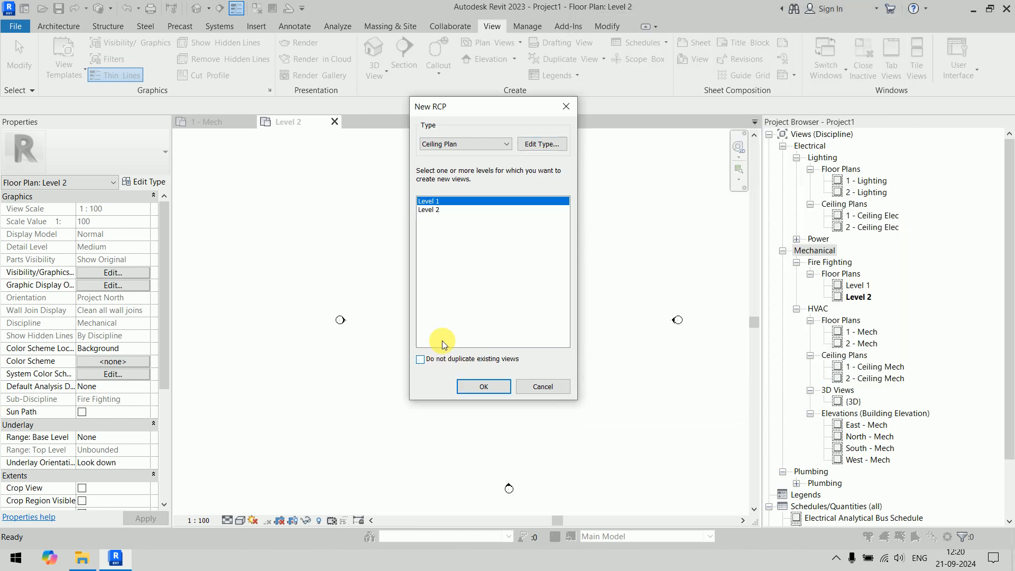
ctrl+click(436, 211)
click(477, 386)
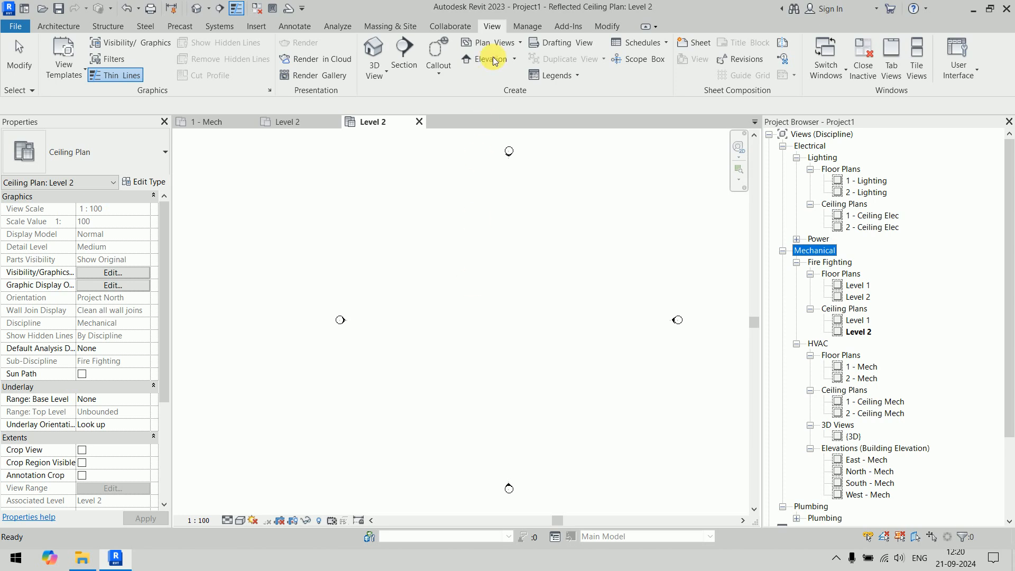
Expand the Electrical Power group and review the views listed under each discipline in the Project Browser
click(496, 42)
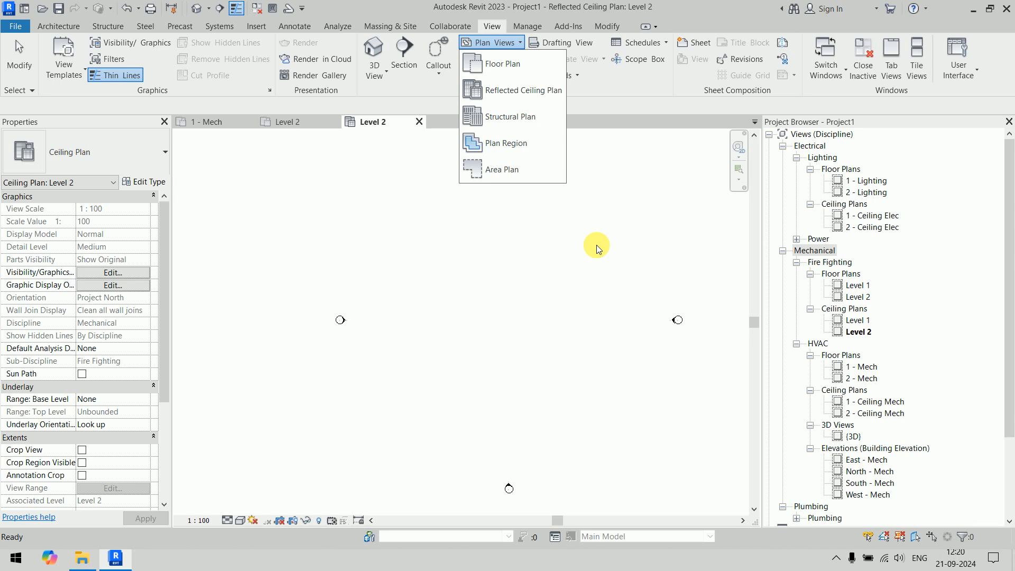
click(596, 243)
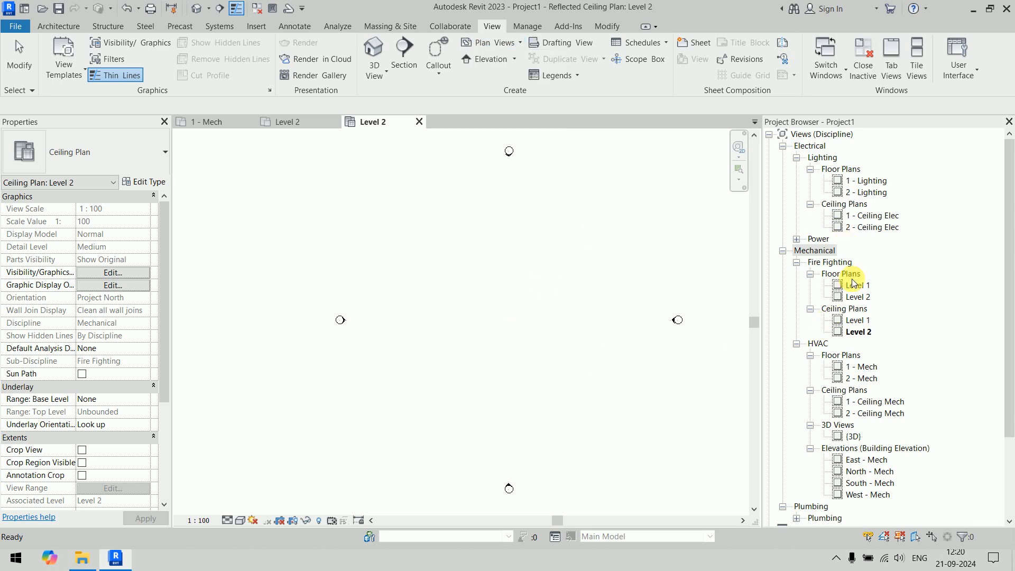
click(798, 241)
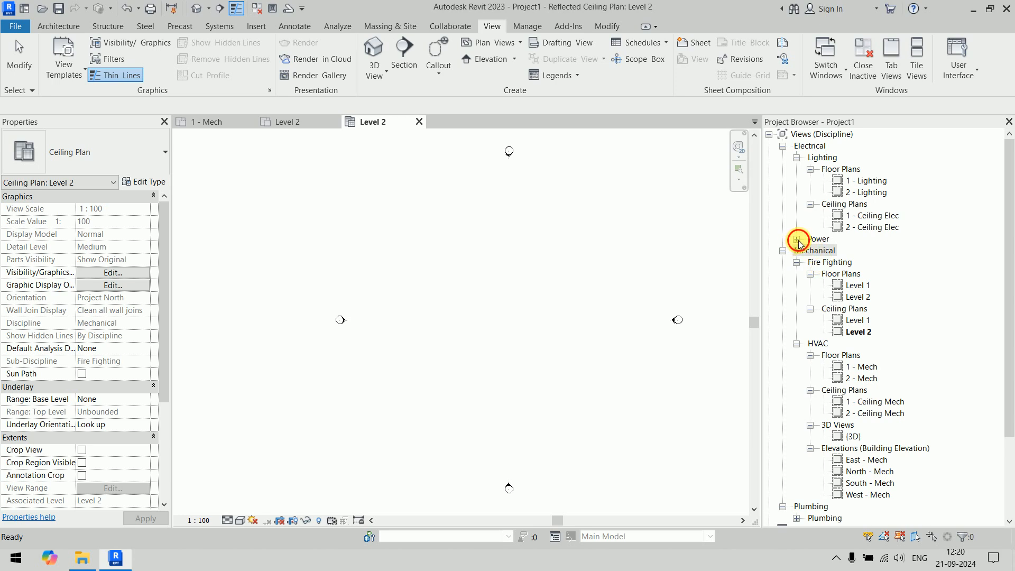
scroll(916, 348, down, 2)
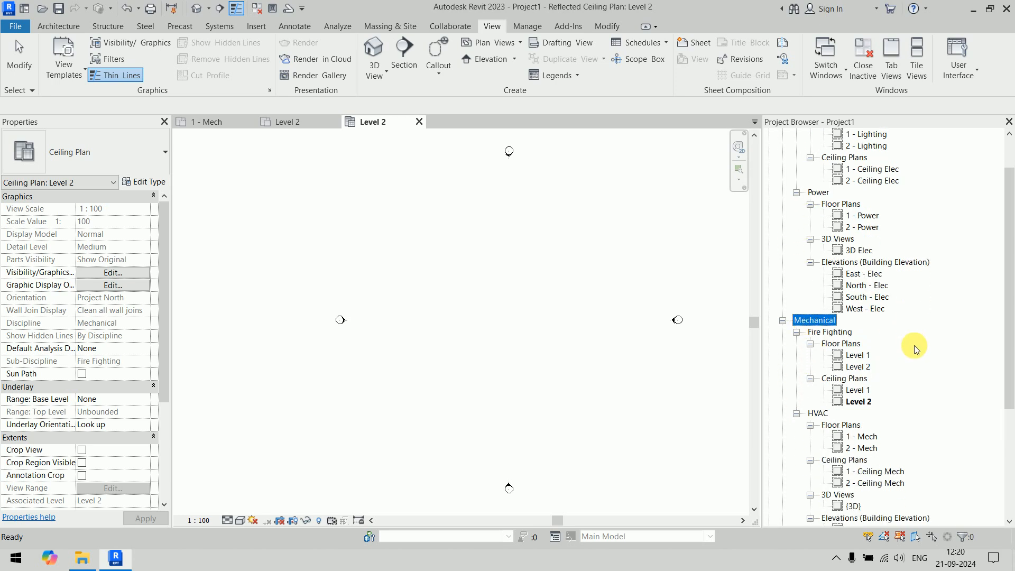
scroll(914, 344, down, 6)
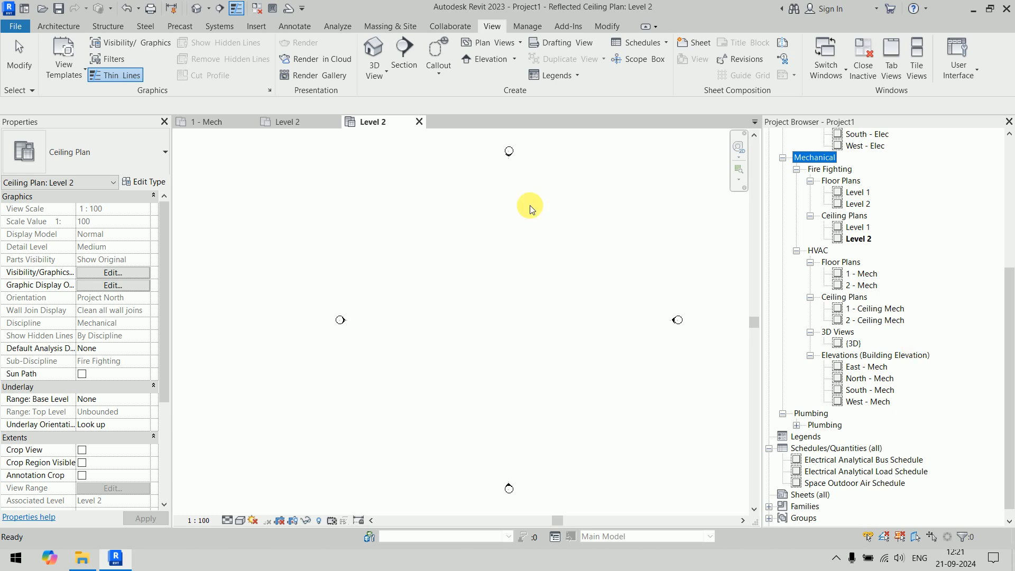
Save the project as a template file named MEP Template in the English templates folder, with a maximum of 1 backup
click(19, 25)
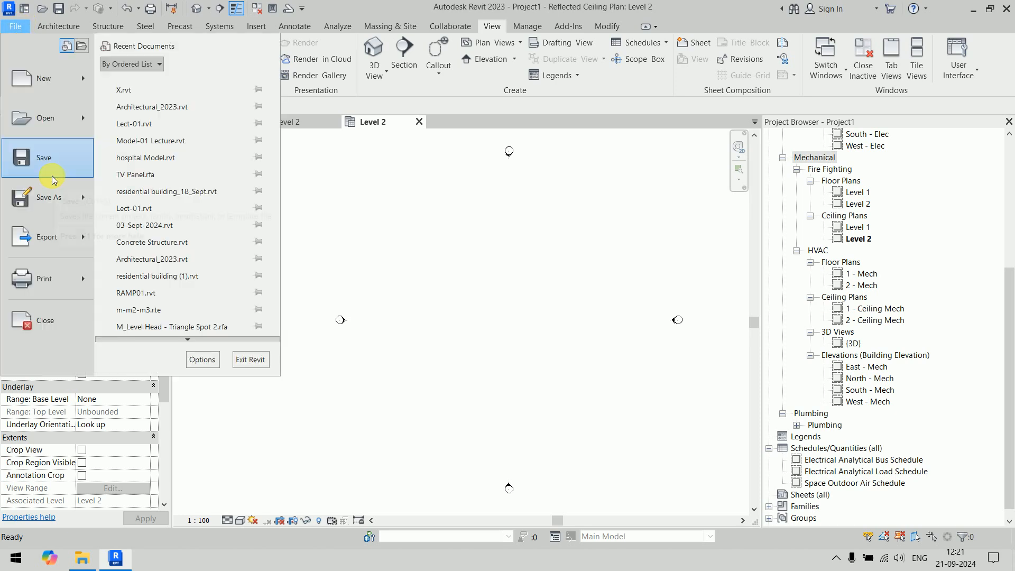
mouse_move(76, 205)
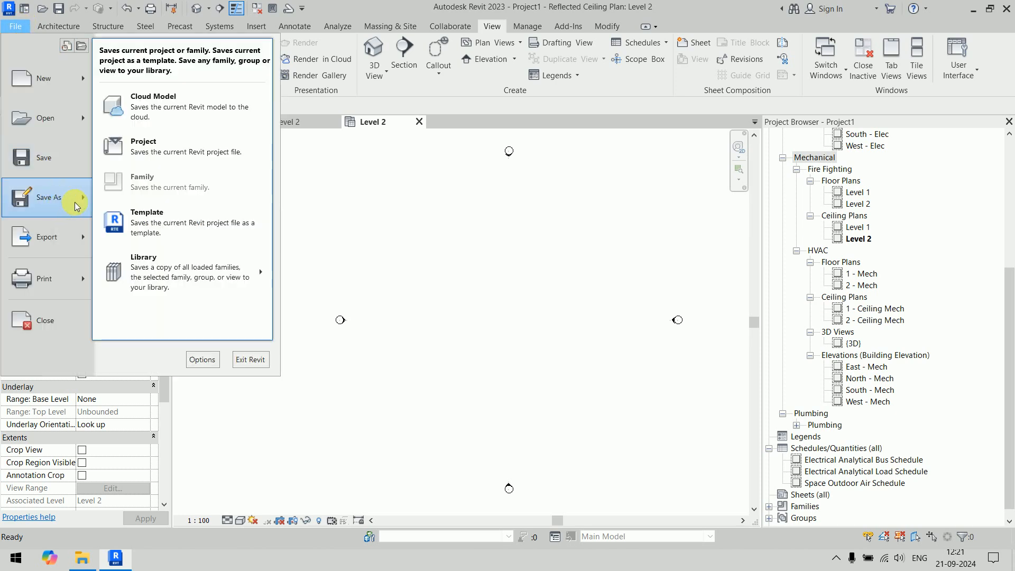
click(185, 214)
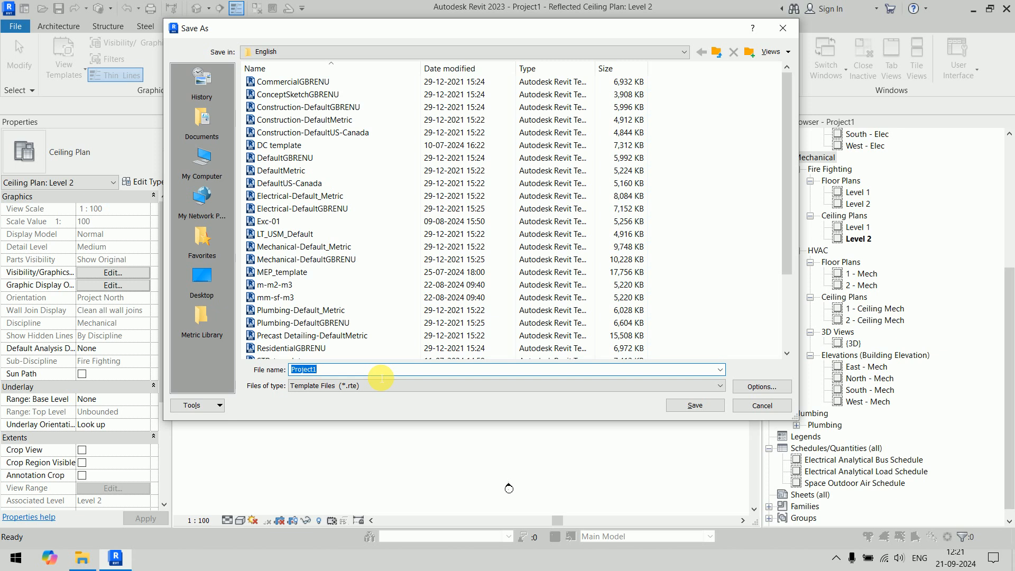
text(MEP Template)
click(745, 386)
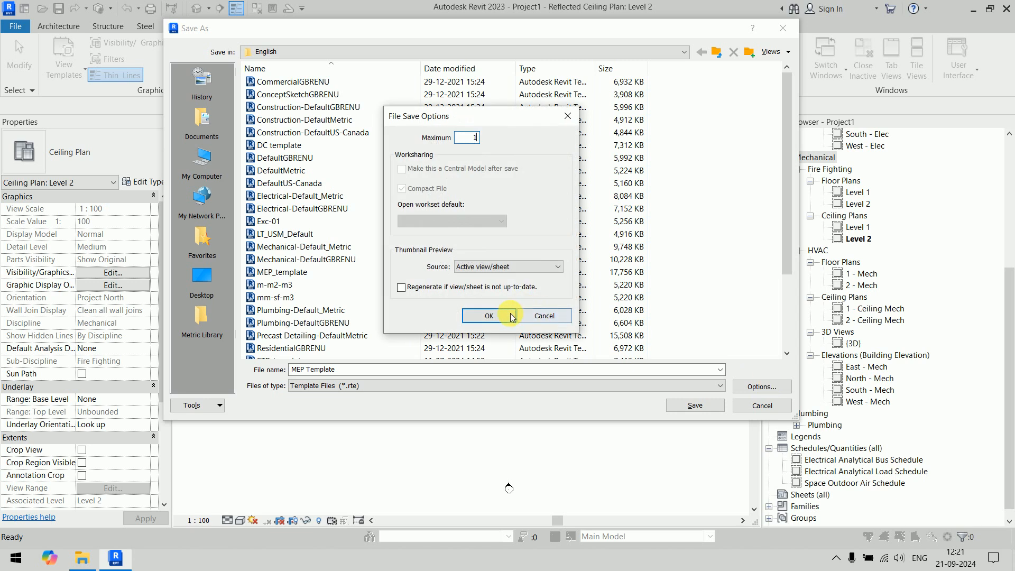
click(492, 316)
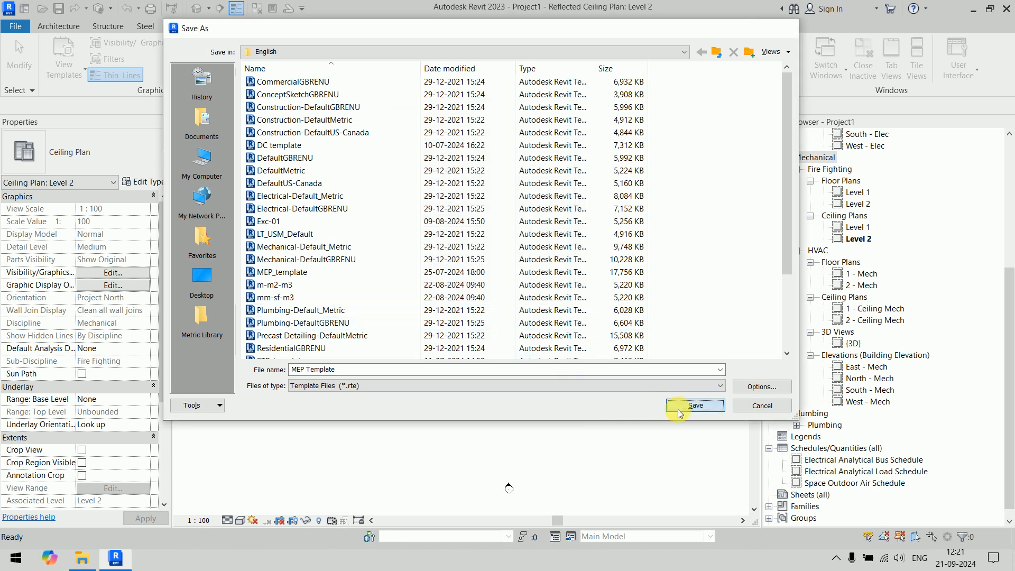
click(677, 408)
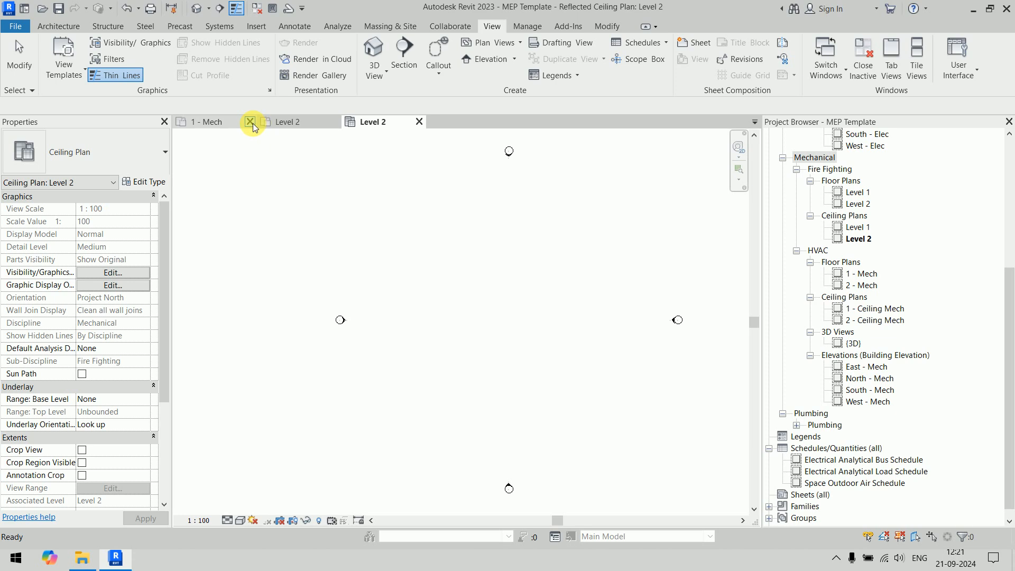
Close all three open views of the saved template to return to the home screen
click(251, 123)
click(250, 122)
click(250, 123)
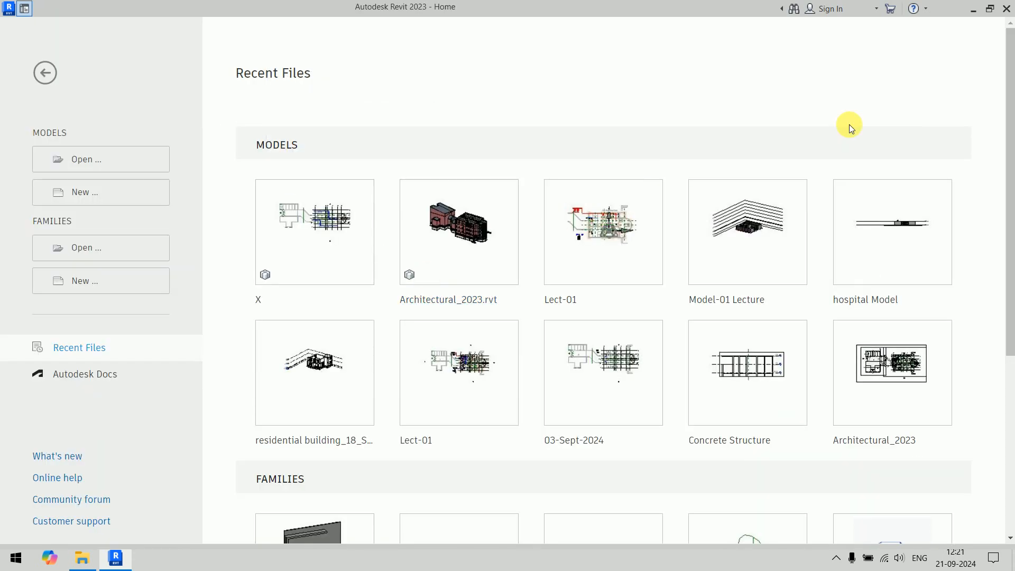
click(129, 192)
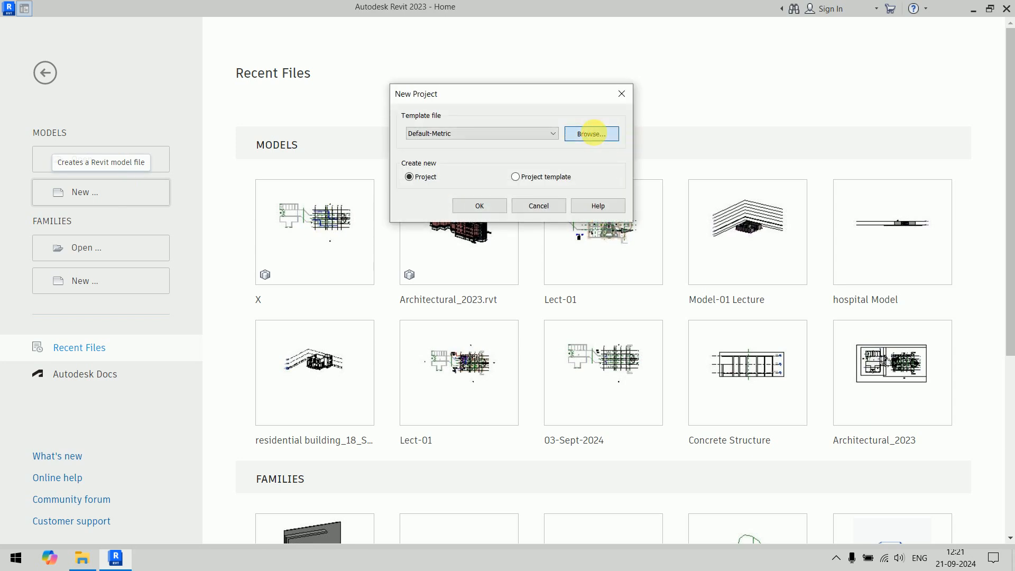
click(591, 134)
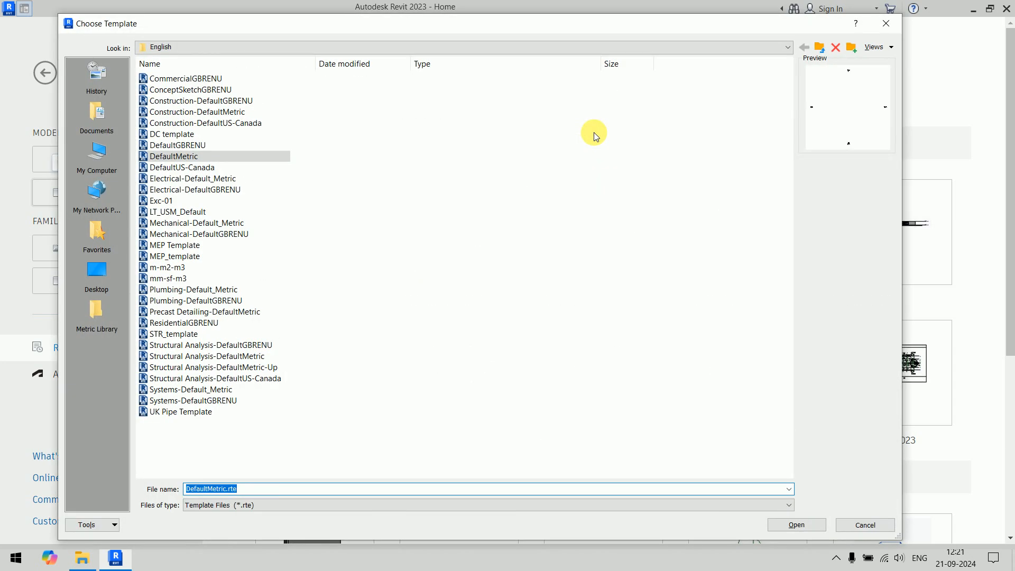
click(885, 23)
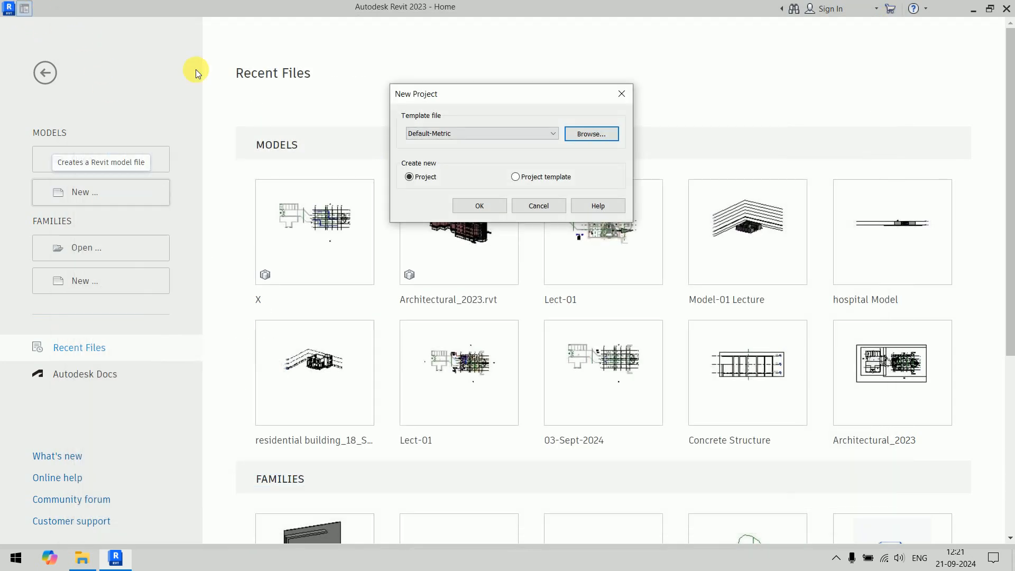
click(539, 206)
Add MEP Template.rte to the project templates list in the File Locations options and accept the change
click(24, 8)
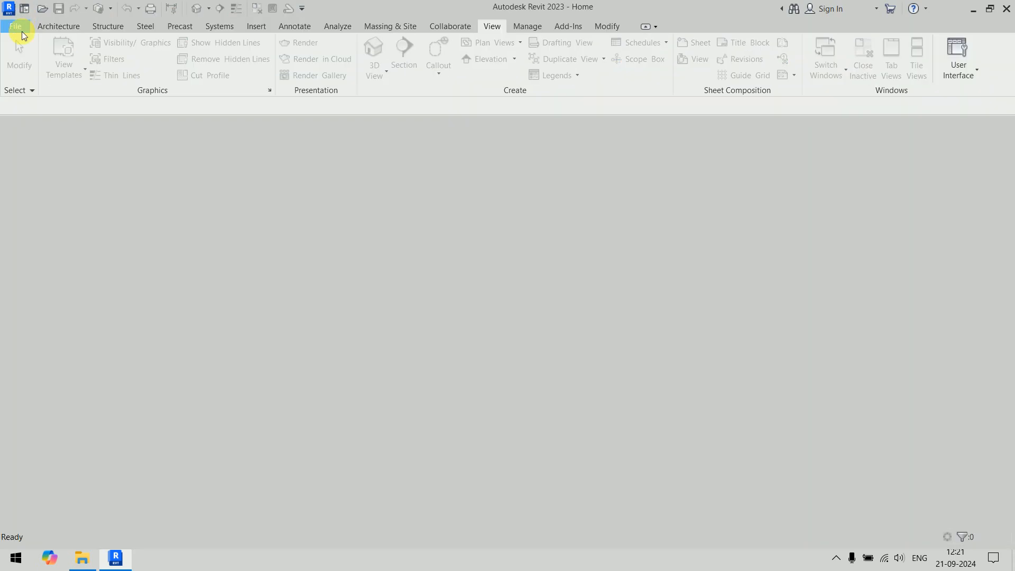
click(16, 27)
click(207, 361)
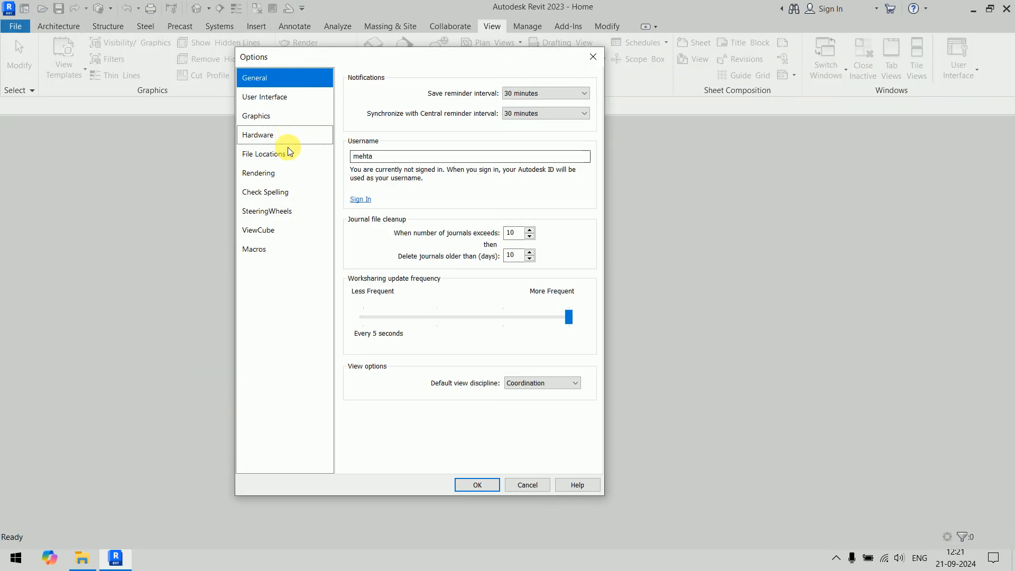
click(285, 153)
click(354, 142)
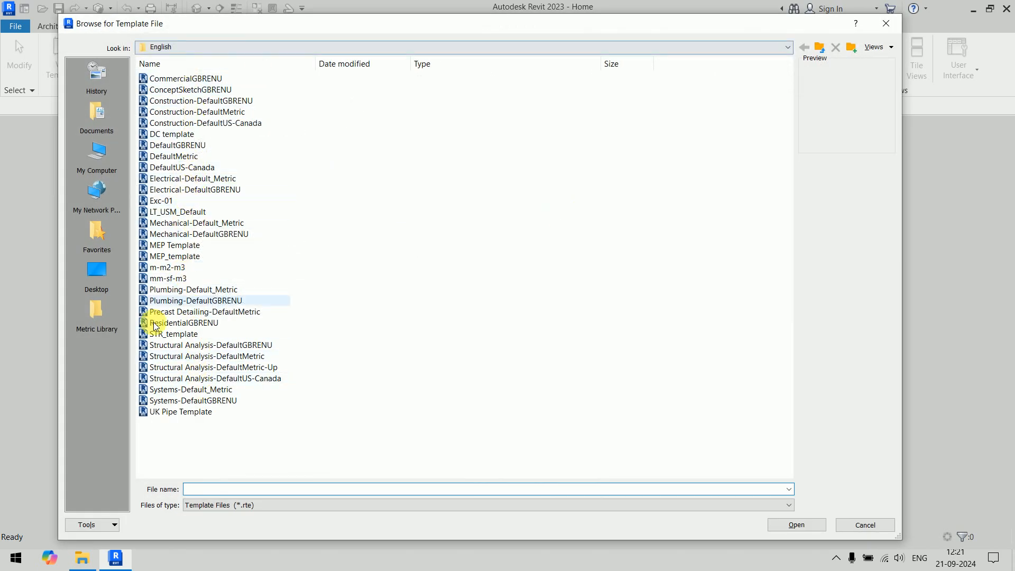
click(174, 244)
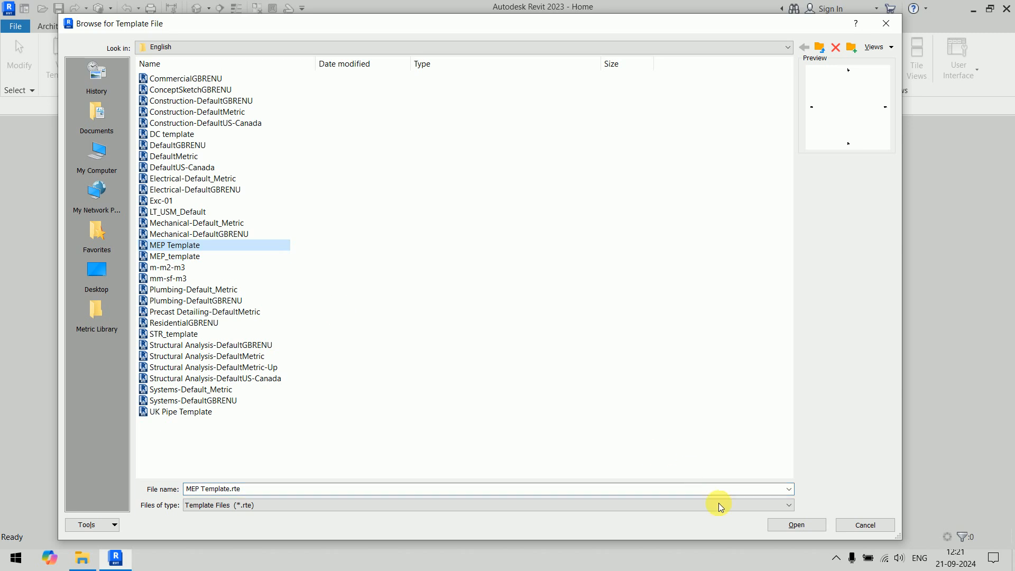
click(797, 524)
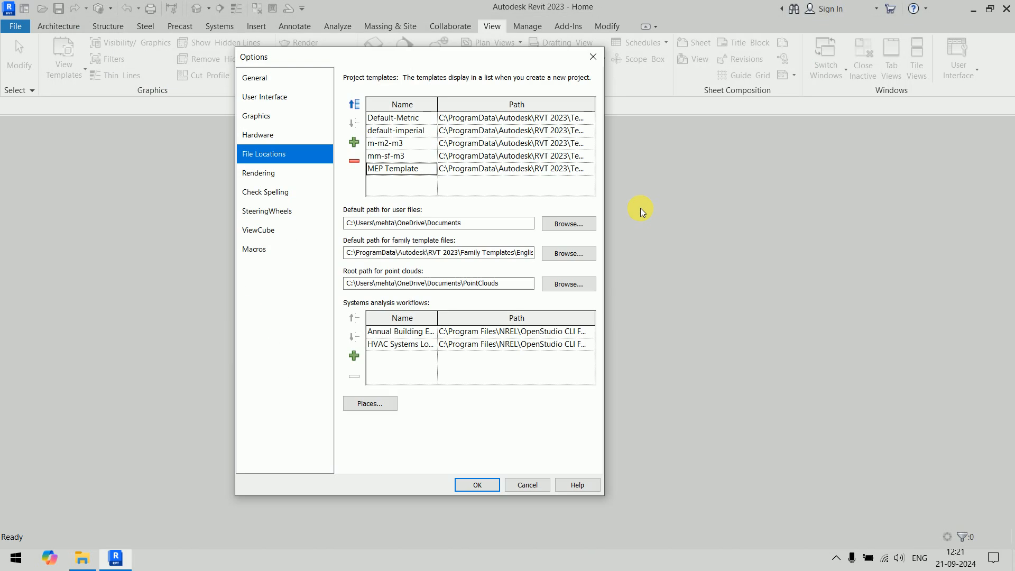
click(477, 485)
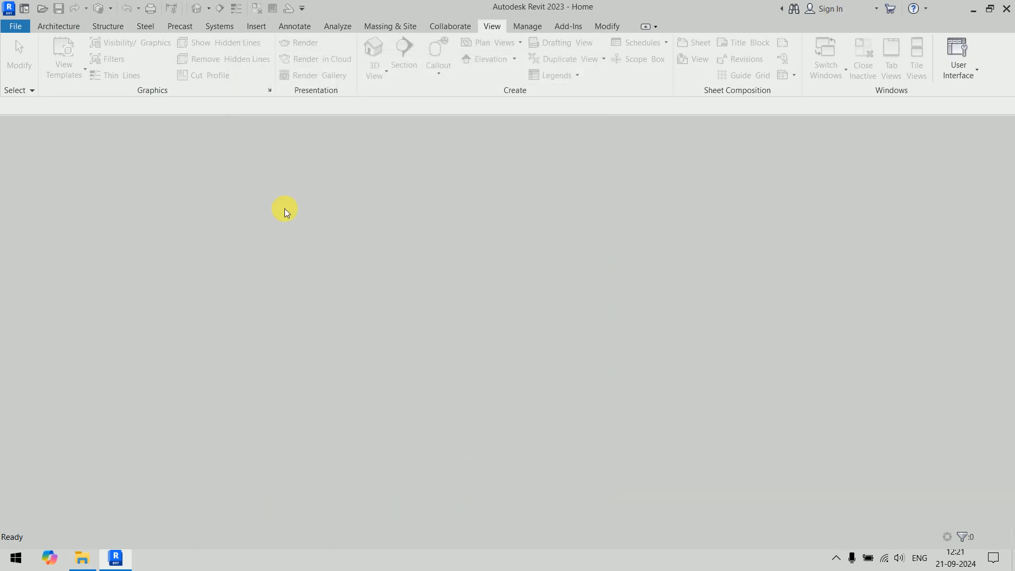
Create a new project based on MEP Template
click(30, 7)
click(102, 192)
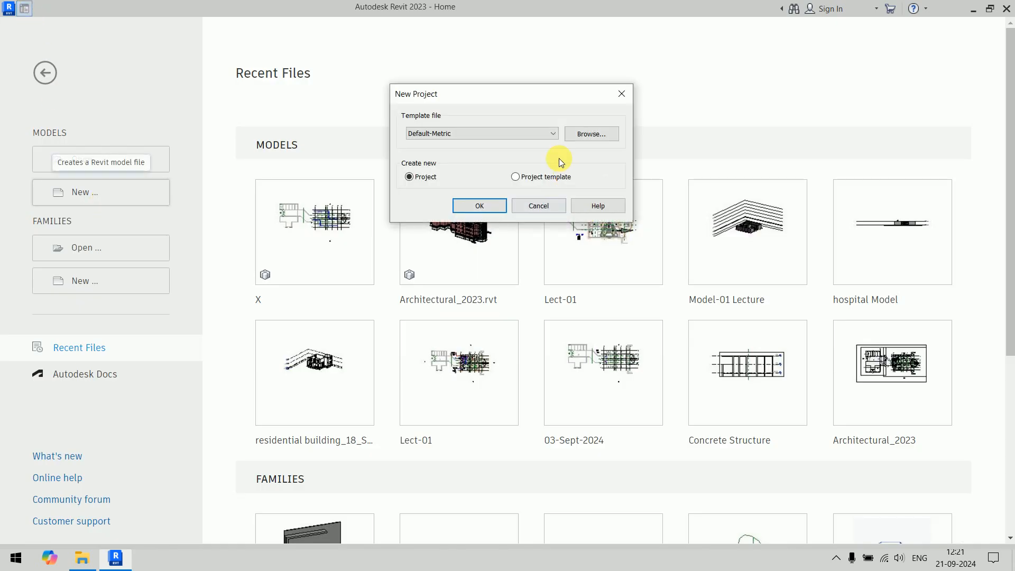
click(515, 134)
click(486, 185)
click(485, 205)
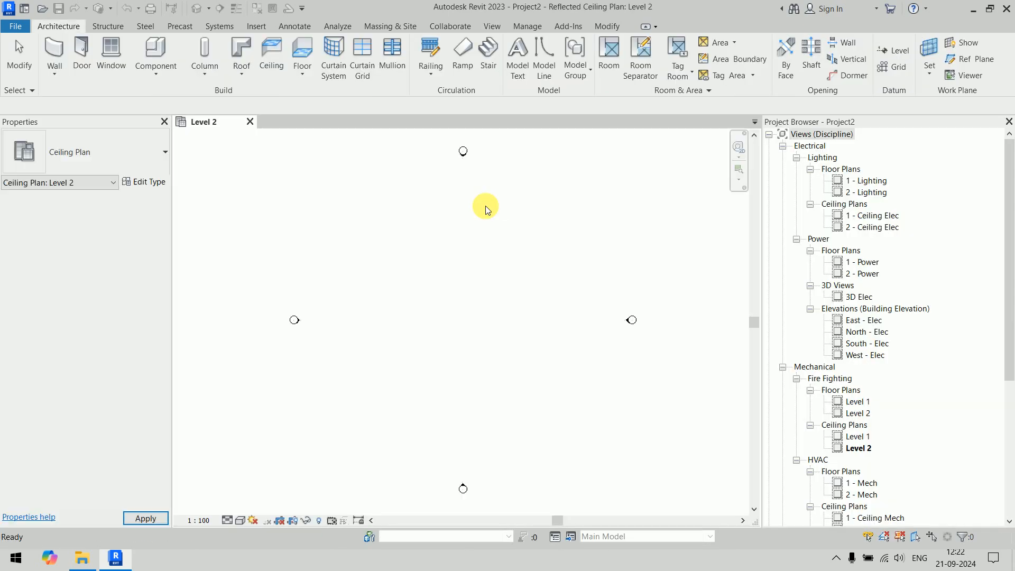
Open the HVAC floor plan 1 - Mech and close the Level 1 and Level 2 views
scroll(890, 260, down, 4)
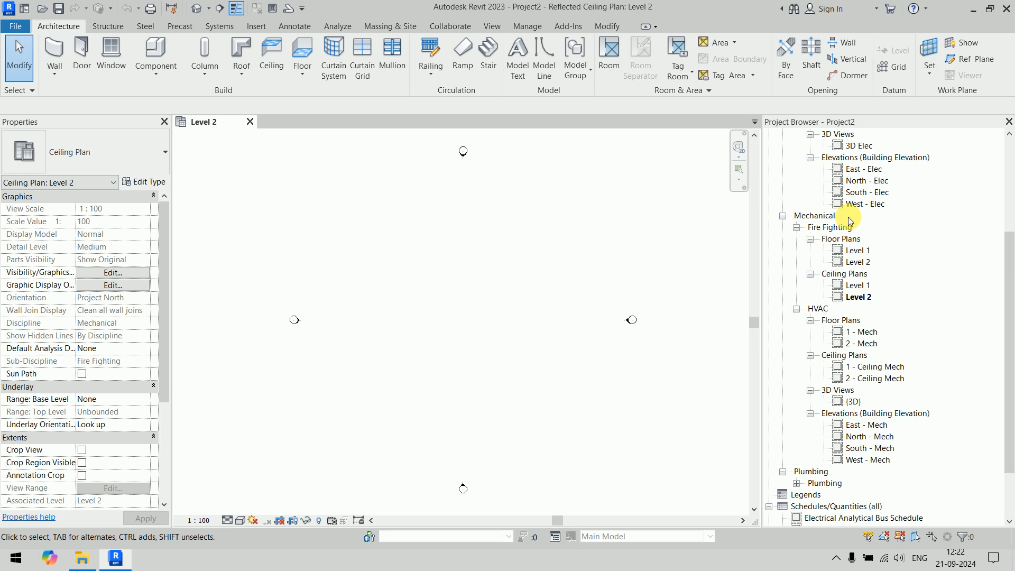
double_click(853, 255)
click(858, 333)
double_click(856, 335)
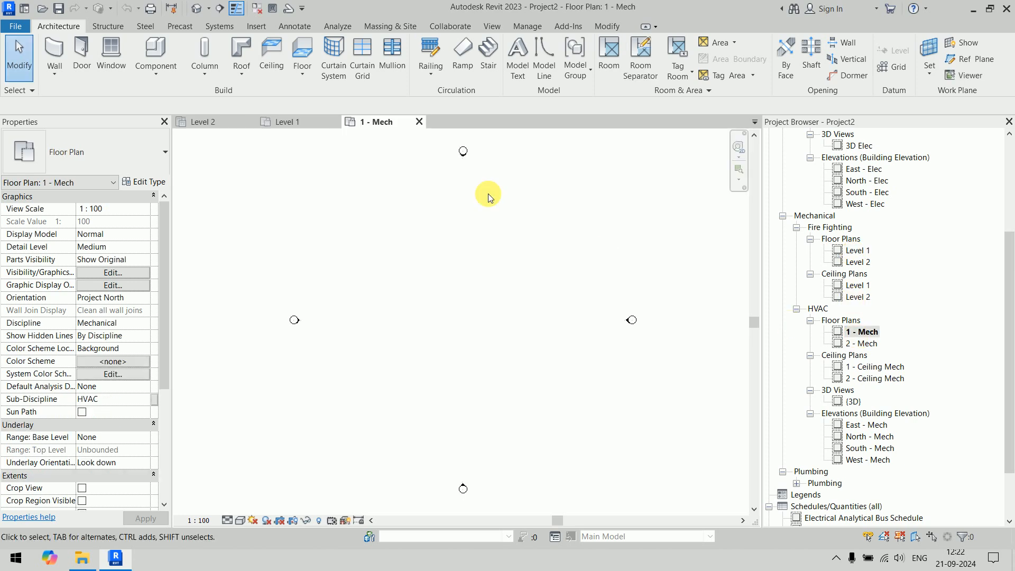
click(329, 122)
click(249, 122)
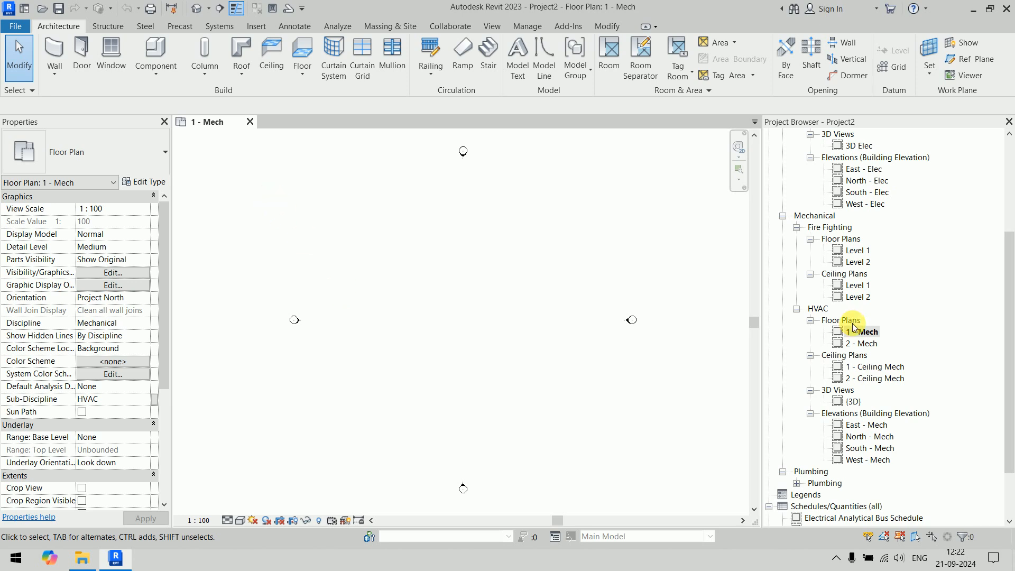
scroll(866, 259, up, 5)
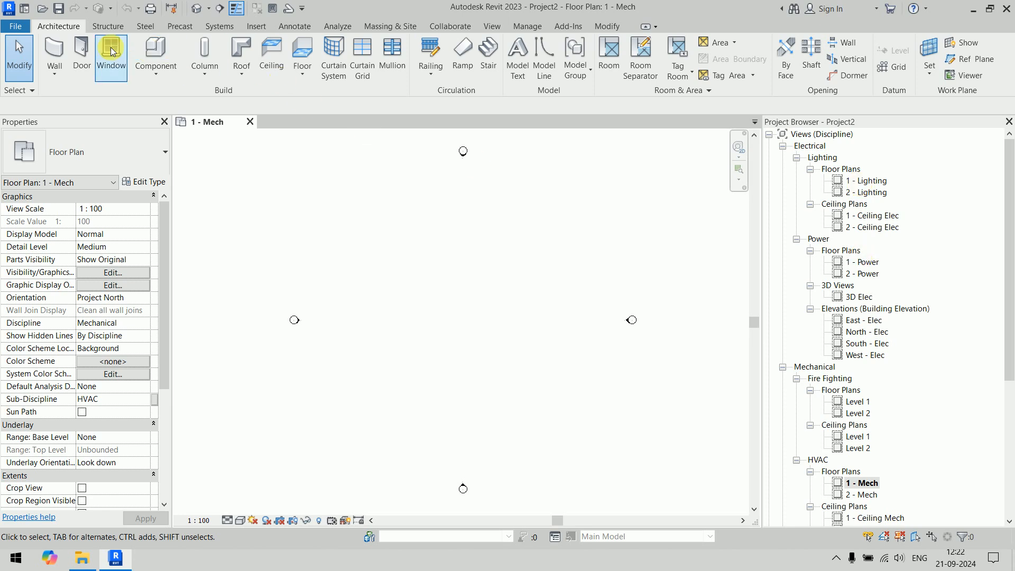
Start linking a Revit model and choose Architectural_2023.rvt from the Models folder under All Data Desktop, MEP_New
click(253, 26)
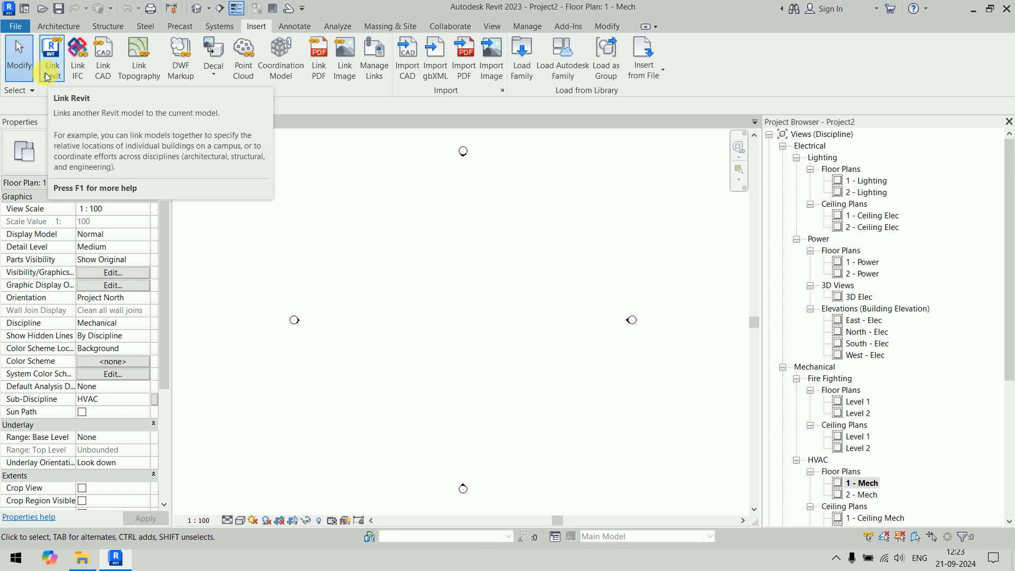
click(54, 69)
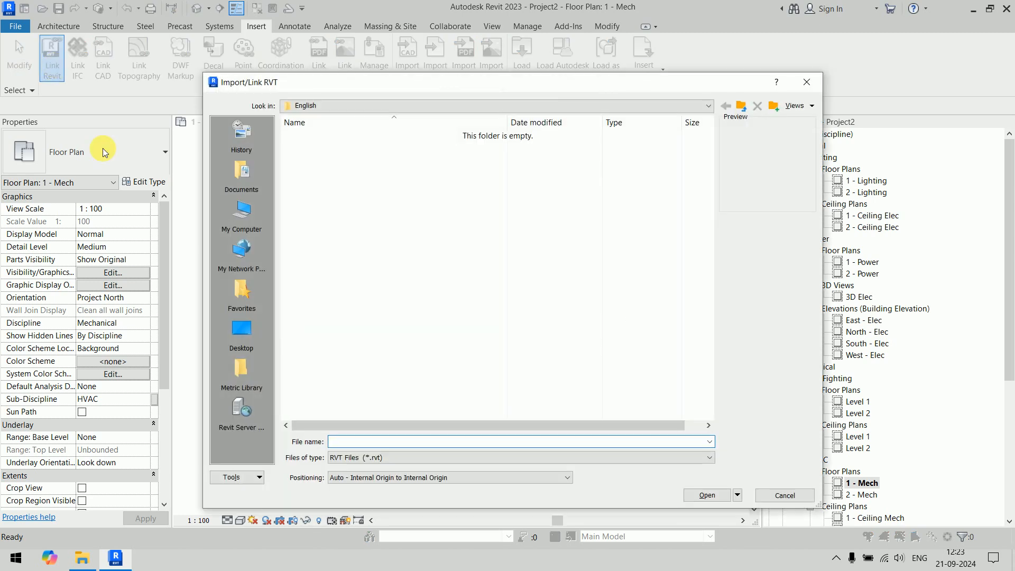
click(241, 332)
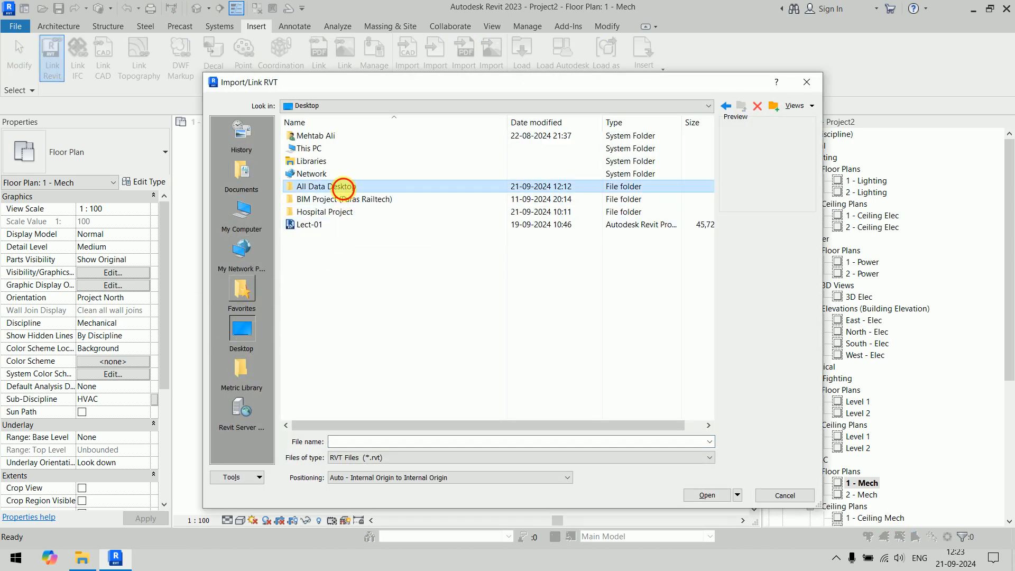
double_click(339, 186)
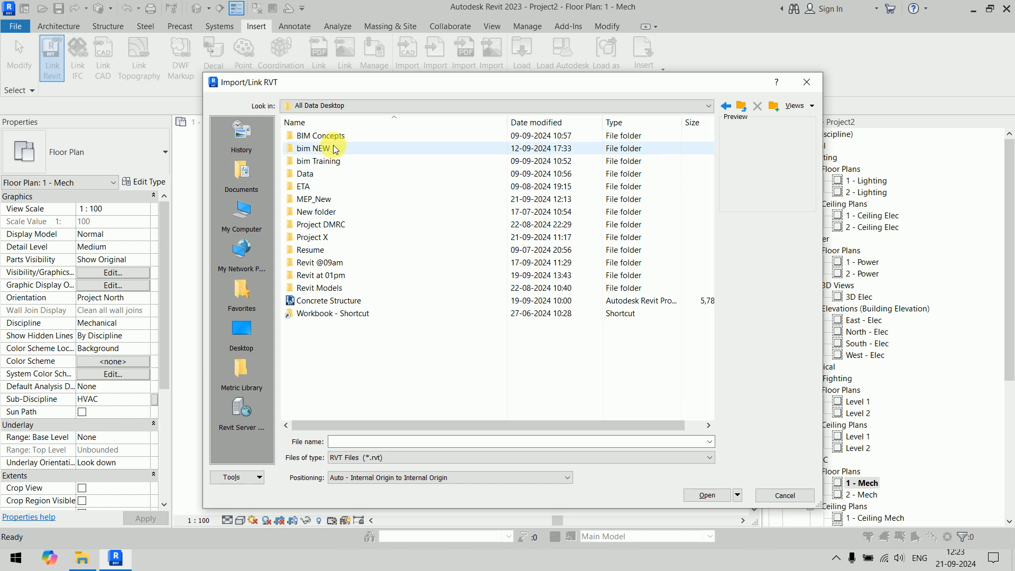
double_click(324, 198)
click(325, 144)
double_click(323, 141)
click(324, 144)
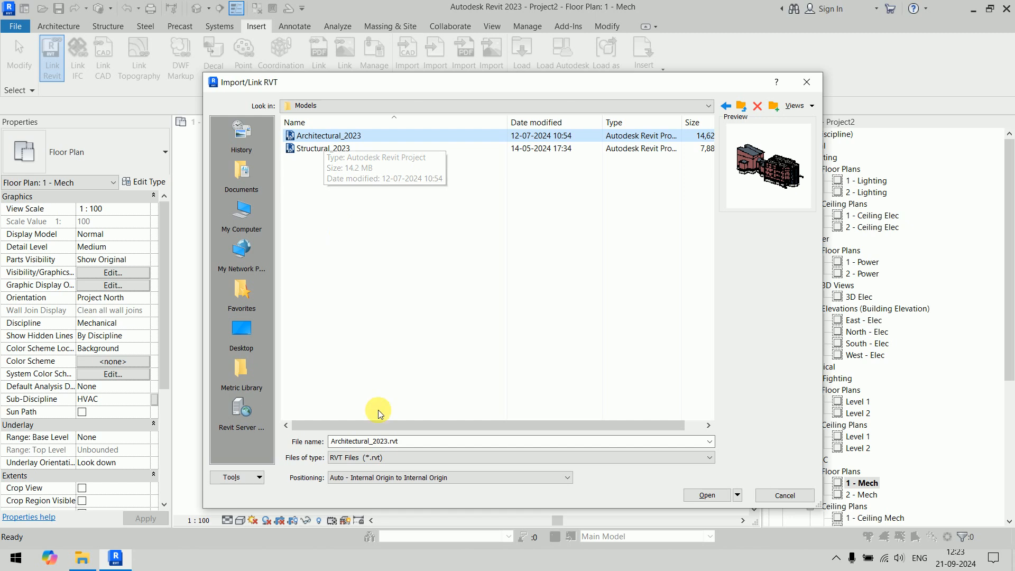
Link the architectural model with Auto - Internal Origin to Internal Origin positioning and select it in the plan to check the link
click(398, 481)
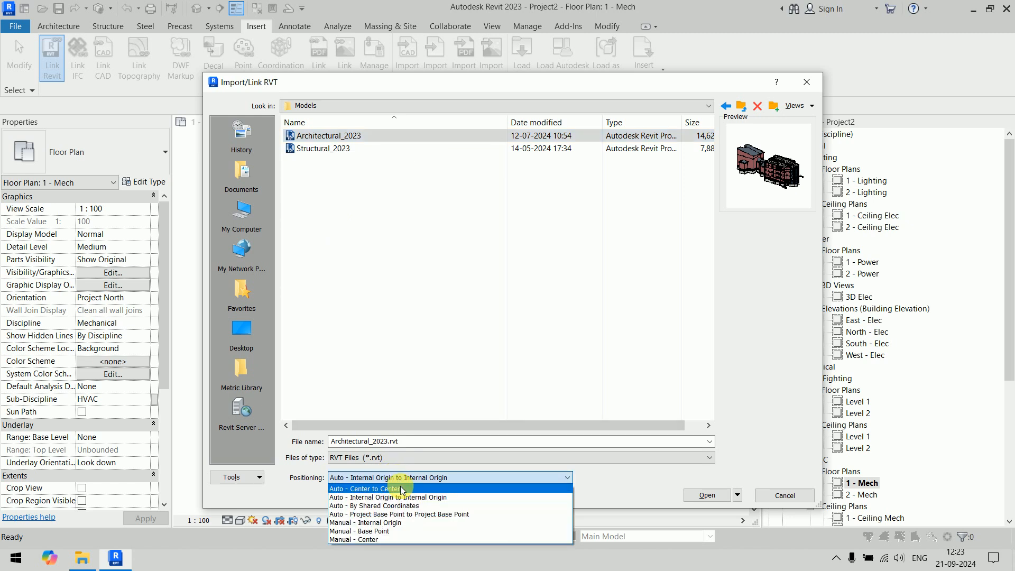
click(404, 498)
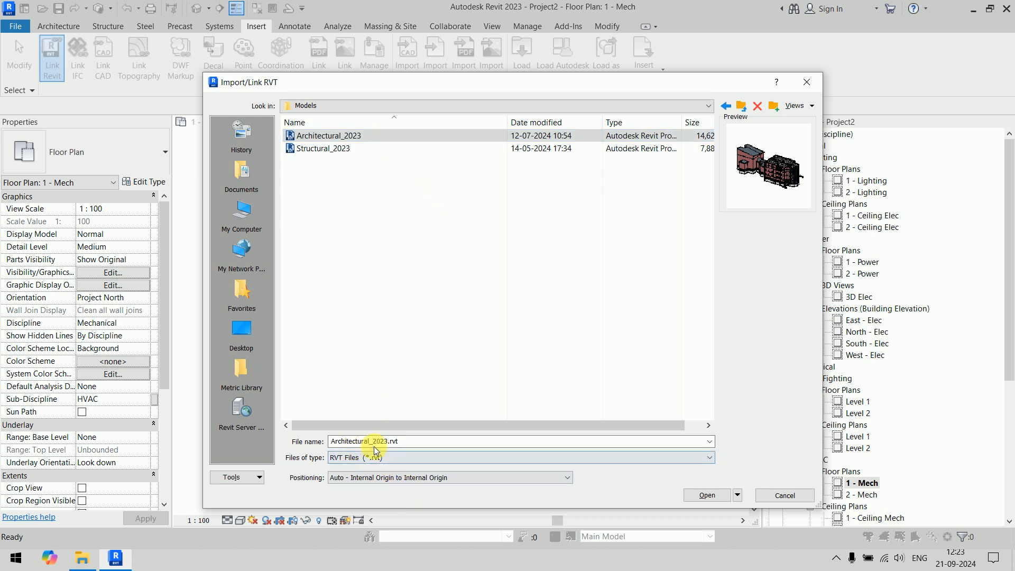
click(707, 495)
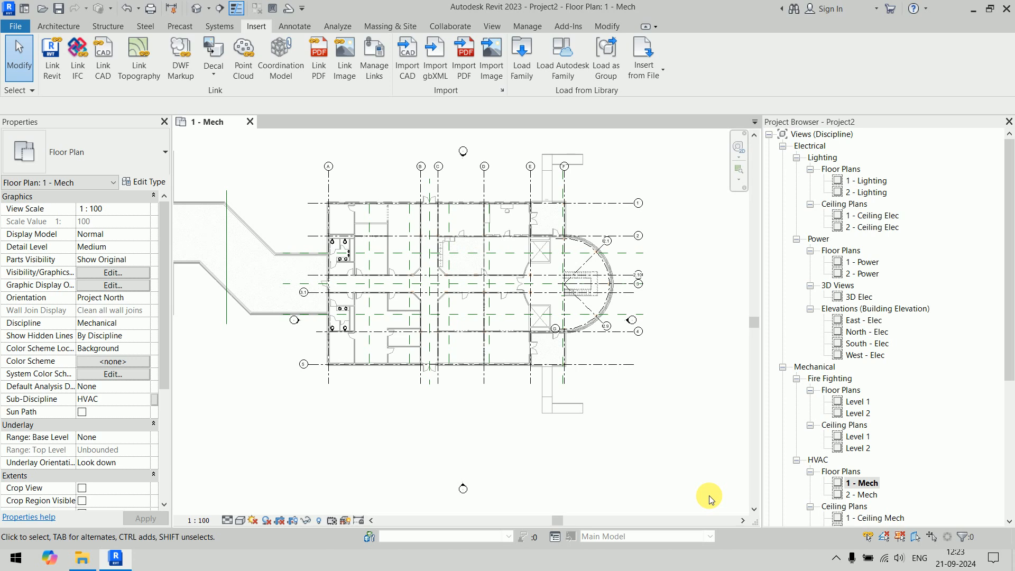
click(540, 356)
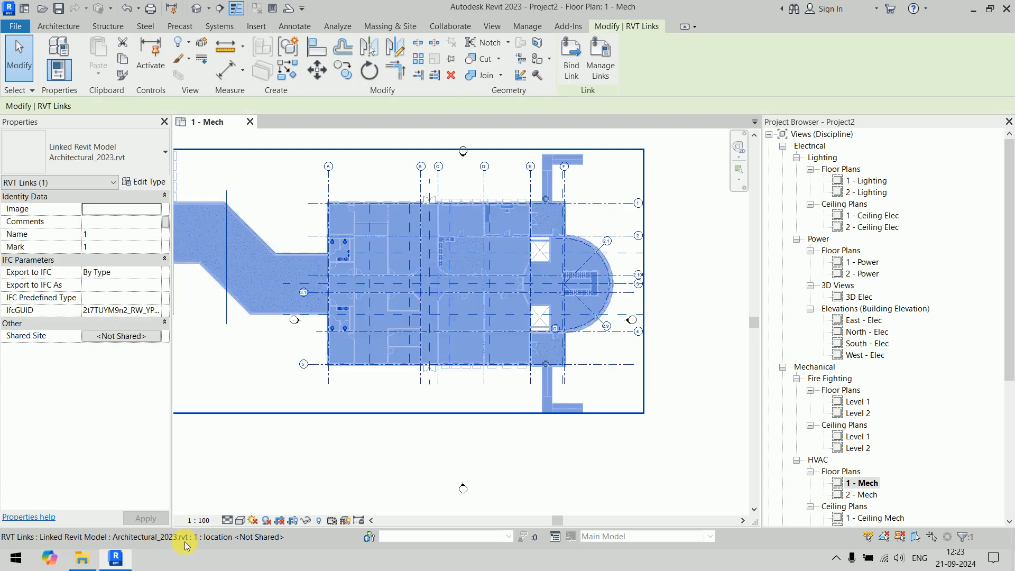
click(339, 477)
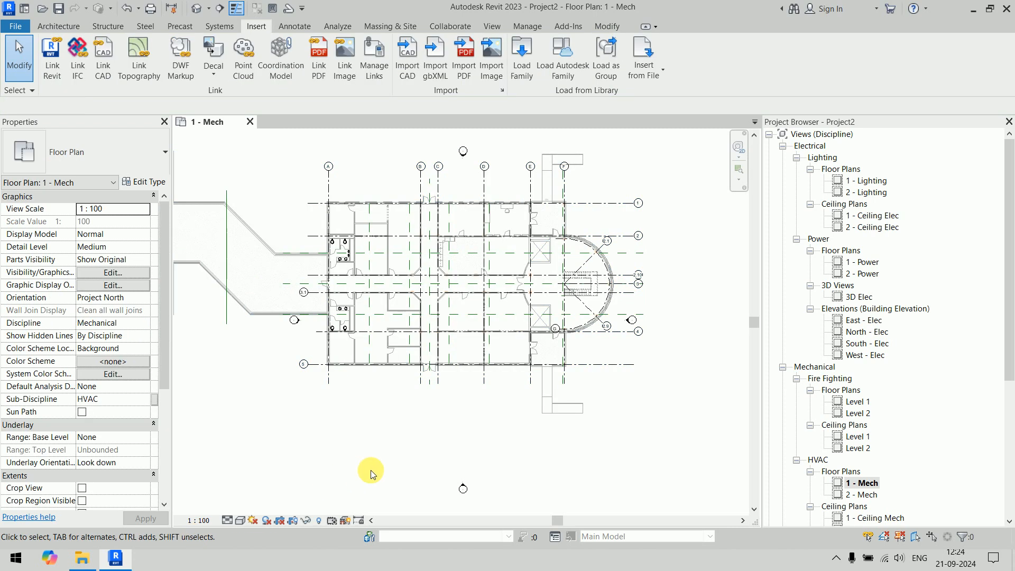
Link Structural_2023.rvt with Auto - Internal Origin to Internal Origin positioning and select the structural link in the plan
click(52, 87)
click(330, 161)
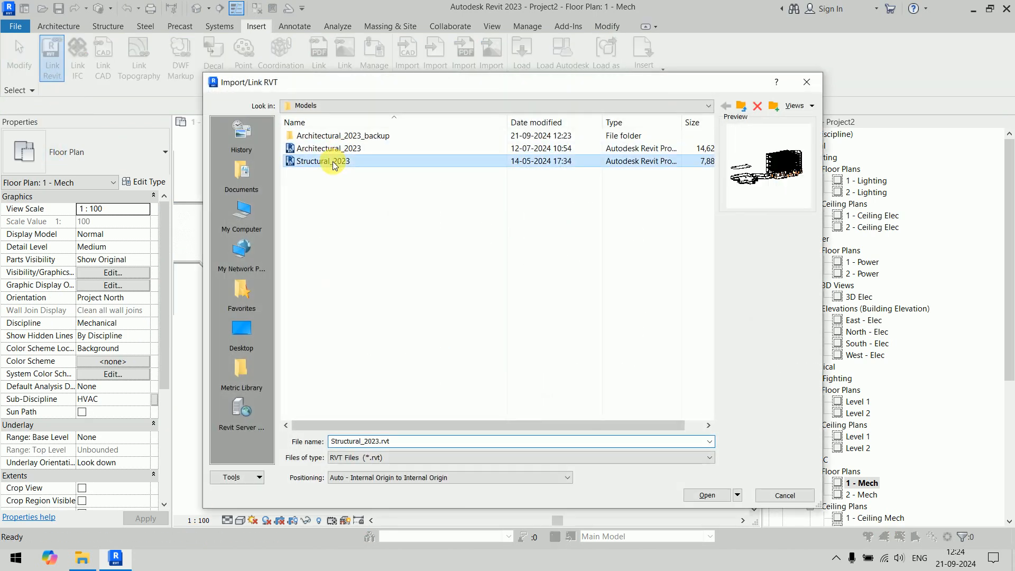
click(708, 494)
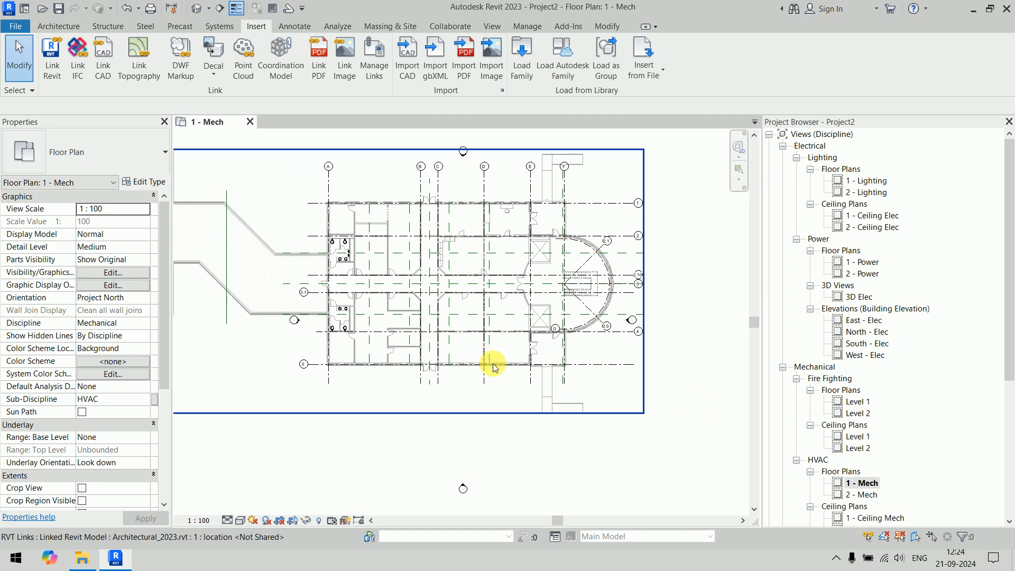
click(329, 367)
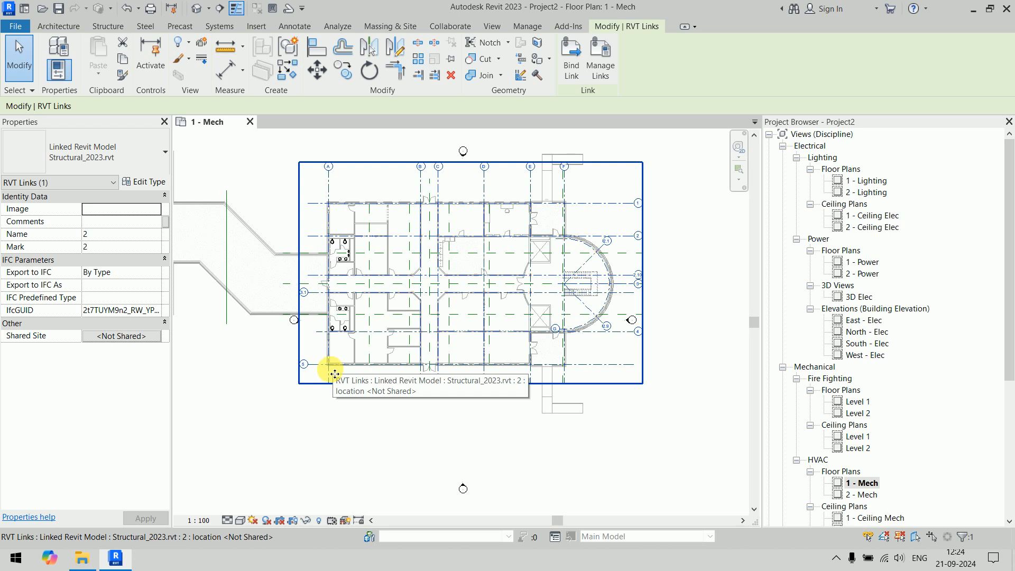
Pin the architectural link and the structural link in place in the 1 - Mech plan
click(277, 452)
scroll(278, 451, down, 2)
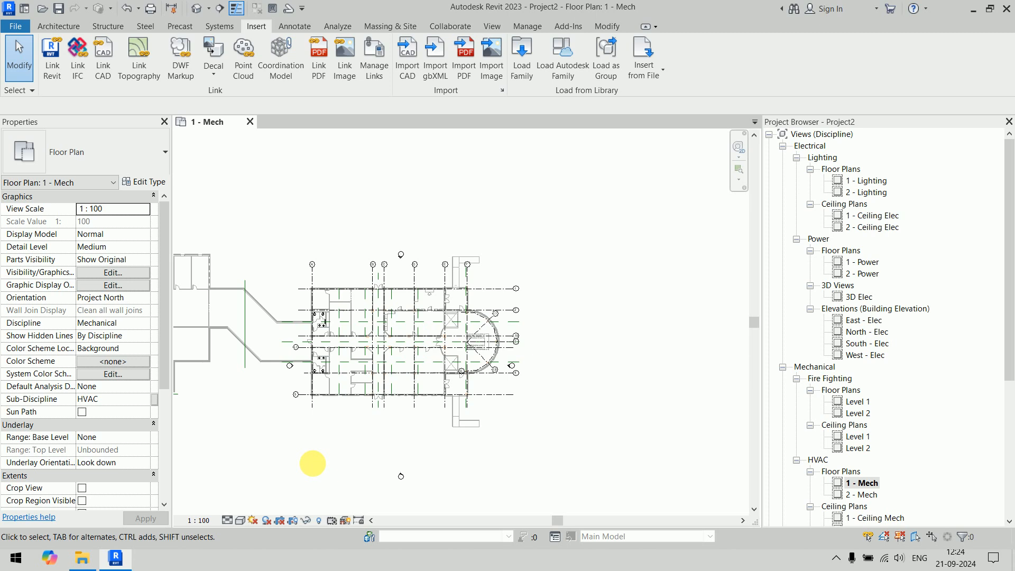
middle_drag(313, 463, 421, 440)
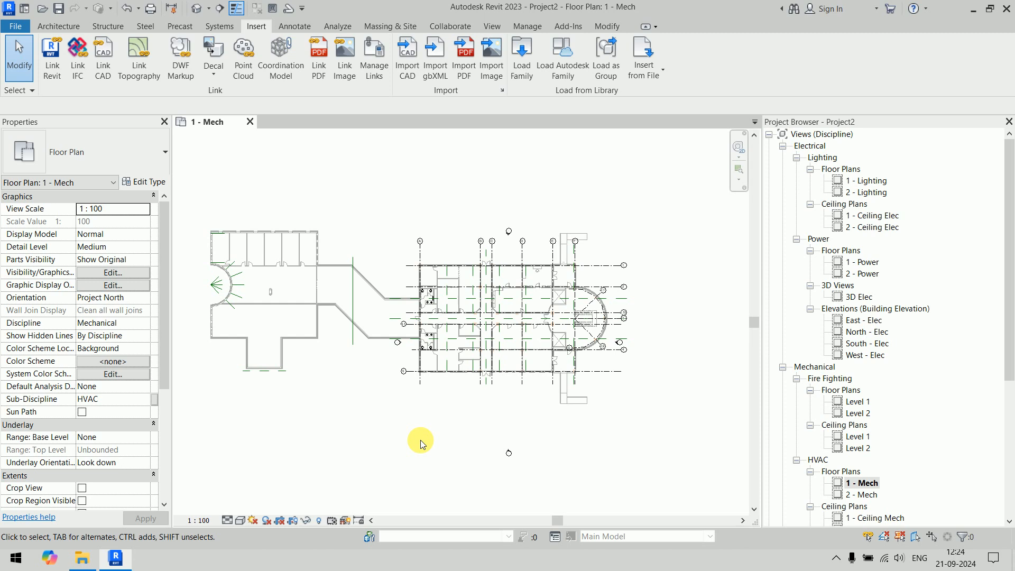
click(242, 284)
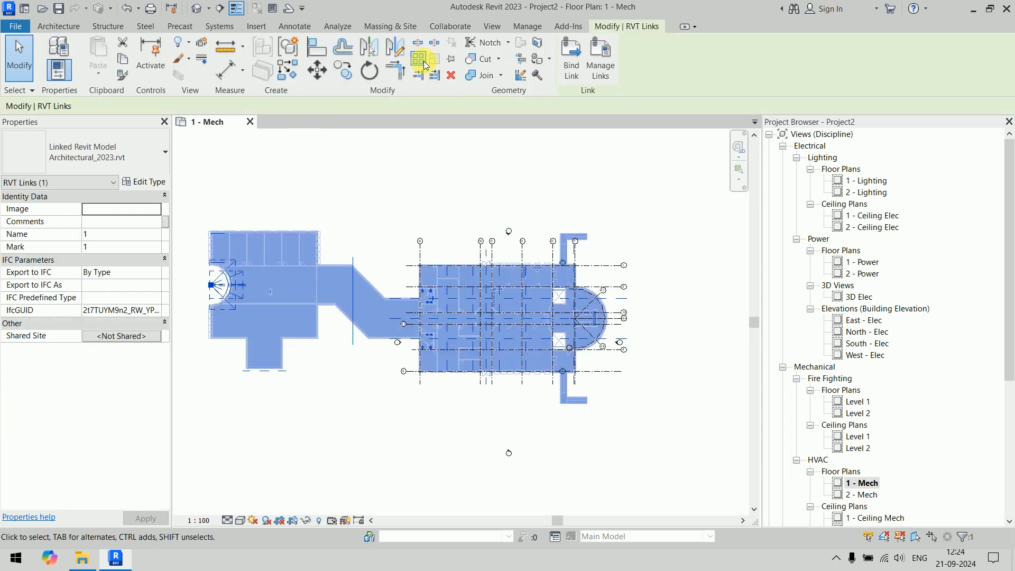
click(451, 139)
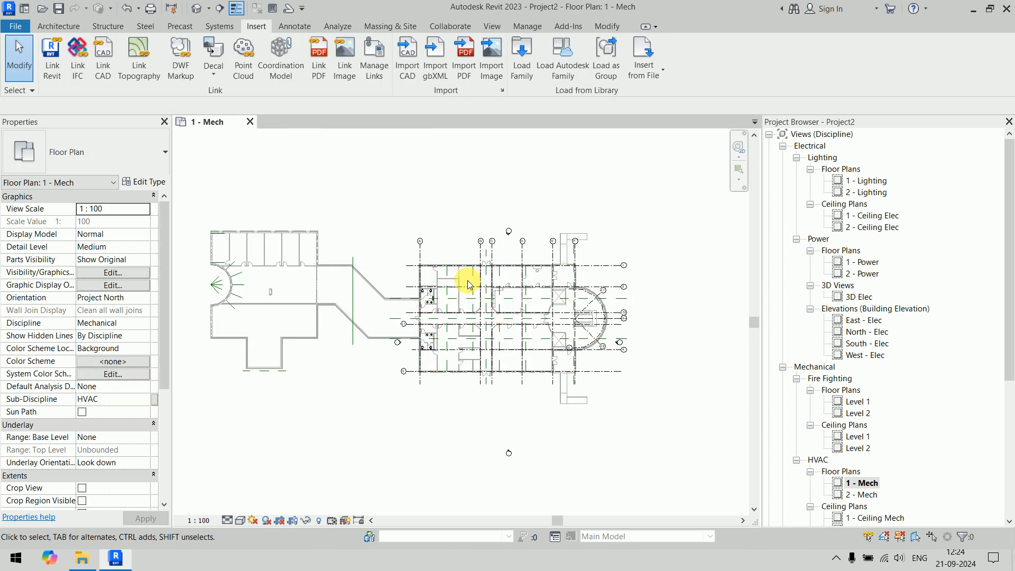
click(460, 309)
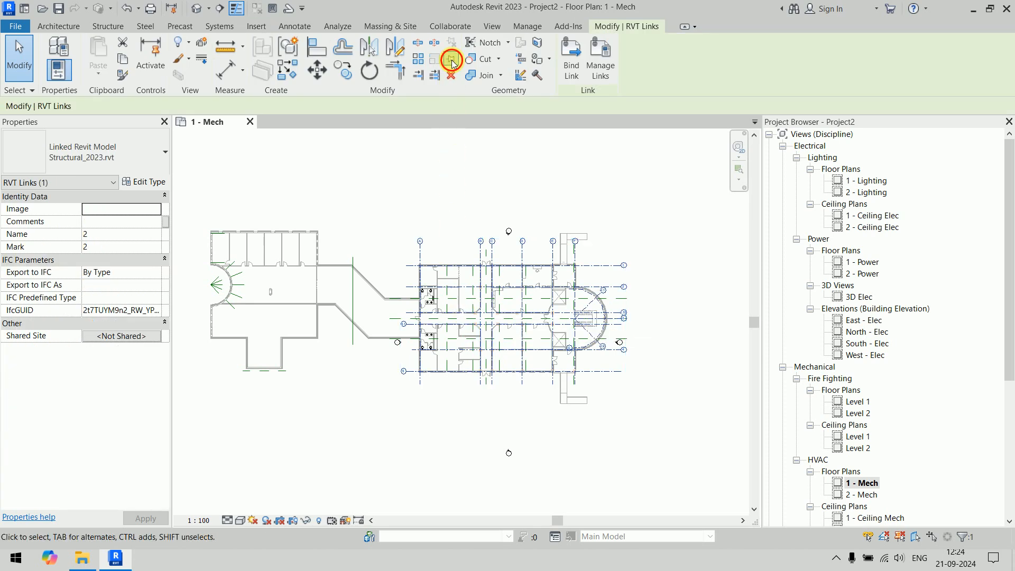
click(445, 194)
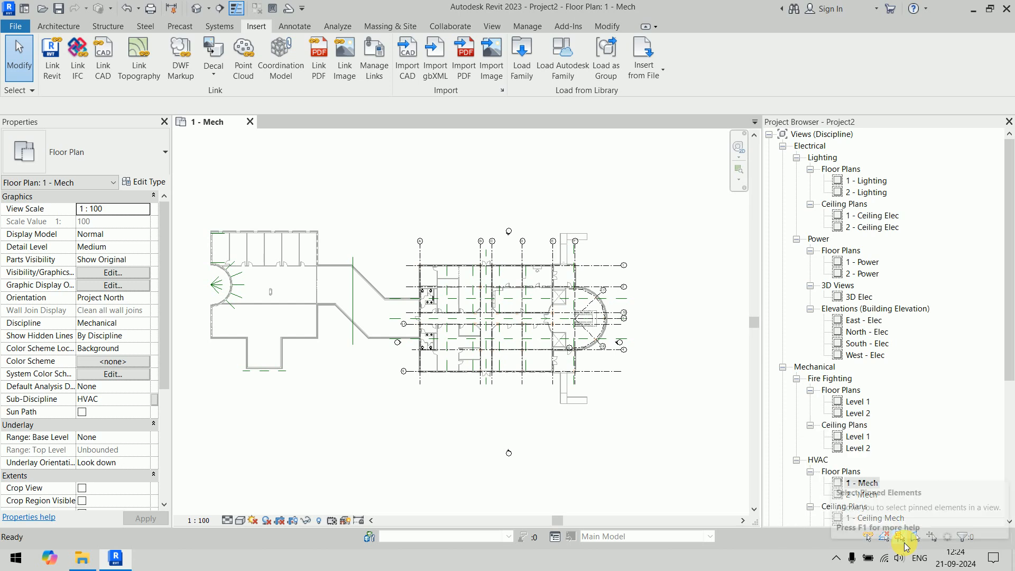
Enable Room Bounding in the type properties of the Architectural_2023.rvt link
click(272, 272)
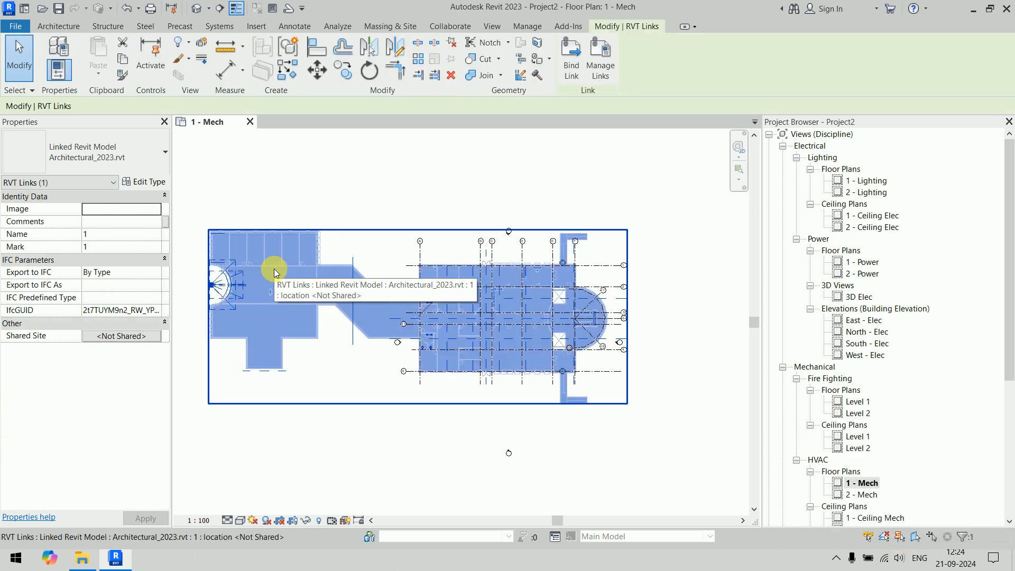
click(134, 183)
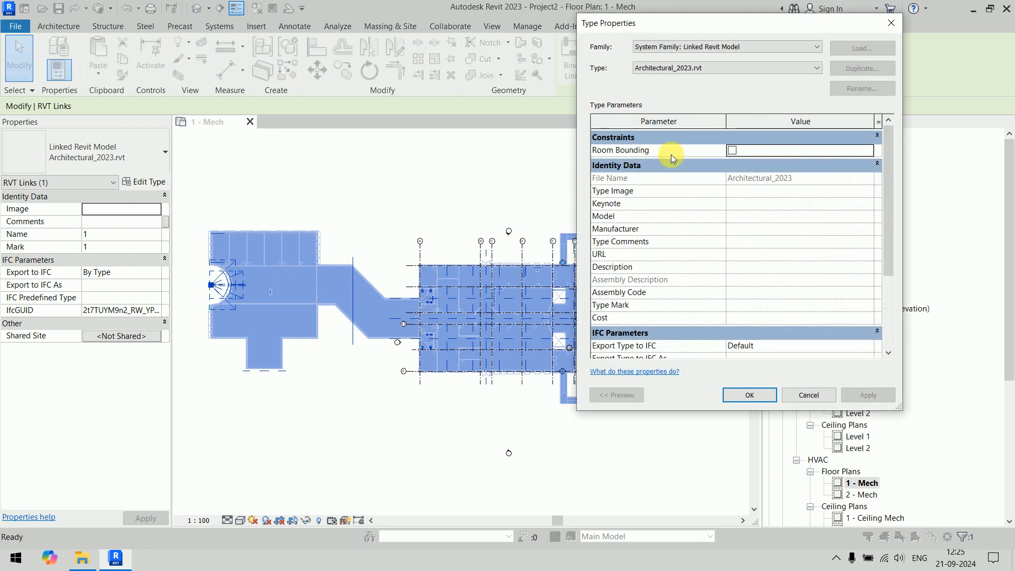
click(732, 150)
click(750, 395)
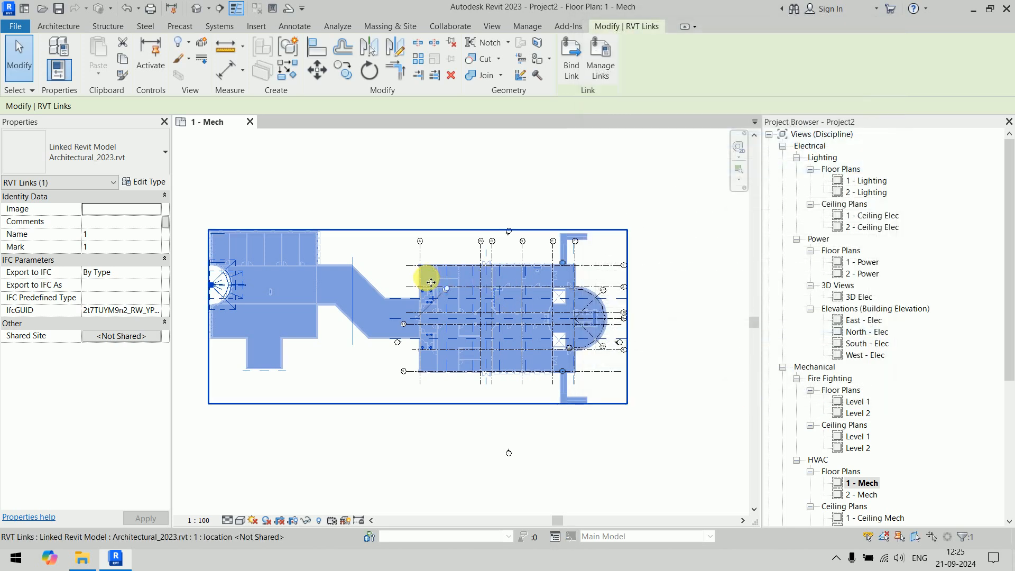
scroll(430, 276, up, 5)
key(Escape)
Open the South - Mech elevation of the HVAC views and bring its level heads into view
scroll(457, 250, up, 4)
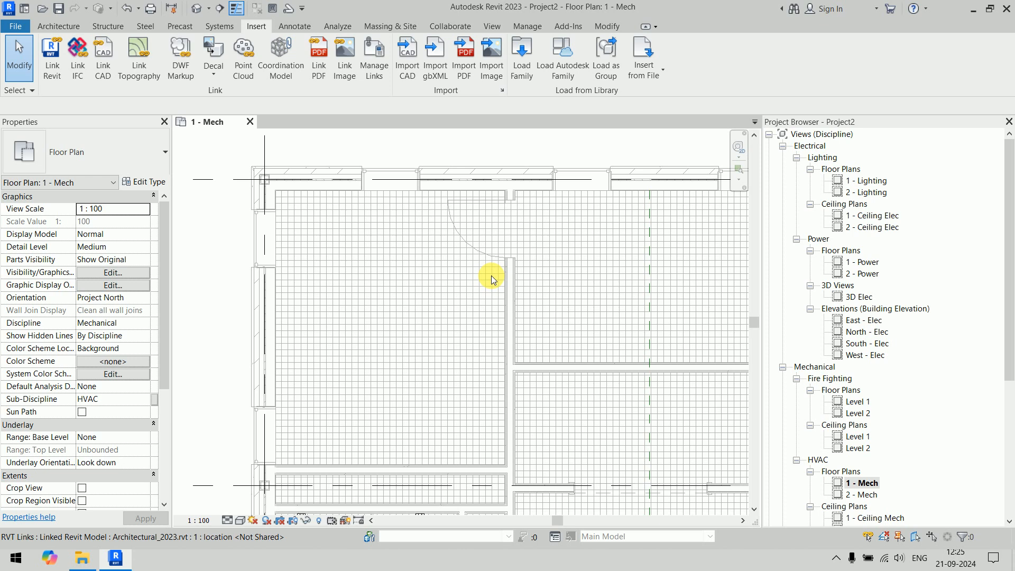
scroll(473, 261, down, 5)
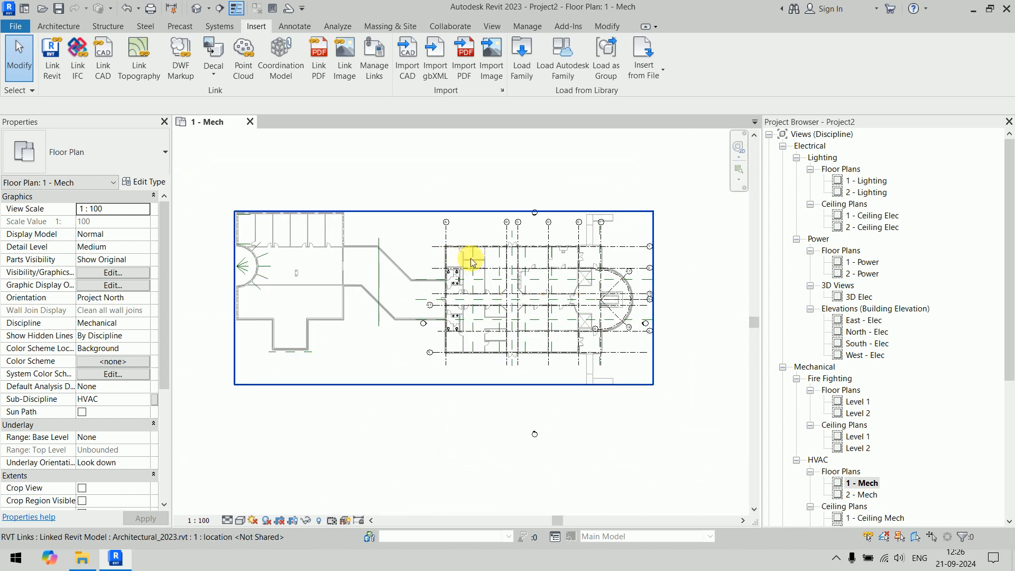
scroll(908, 280, down, 3)
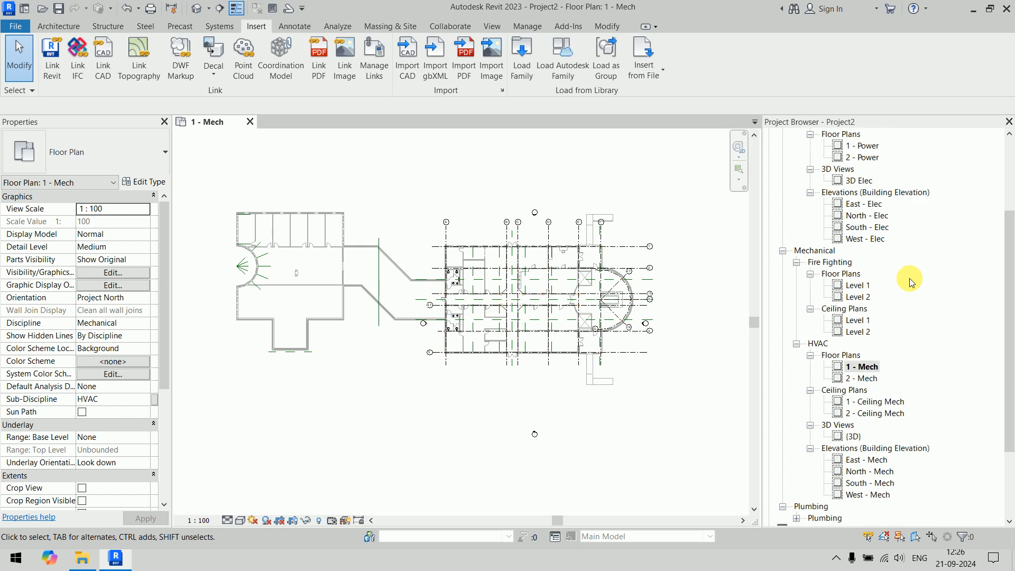
scroll(909, 283, down, 2)
click(869, 402)
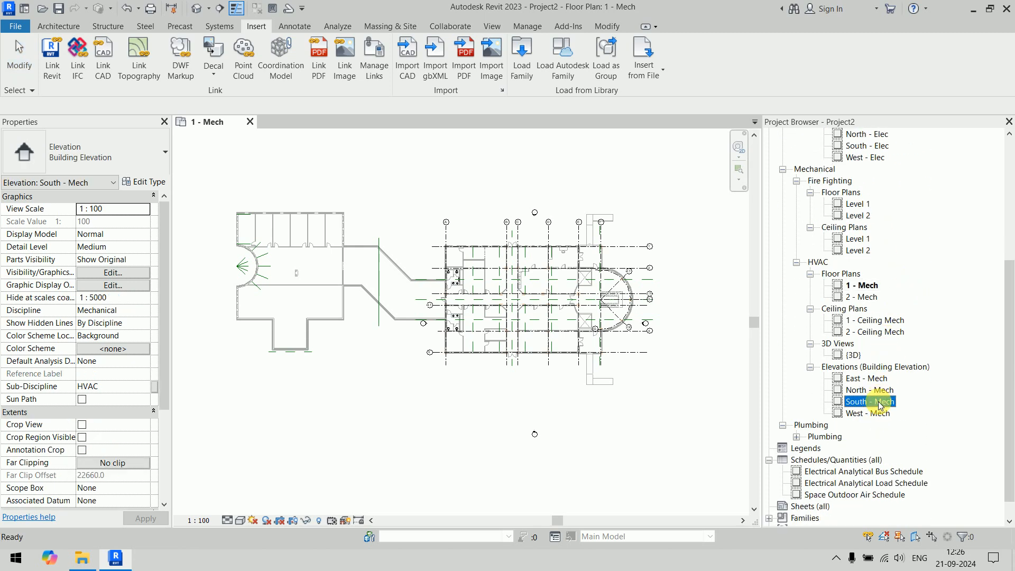
double_click(879, 402)
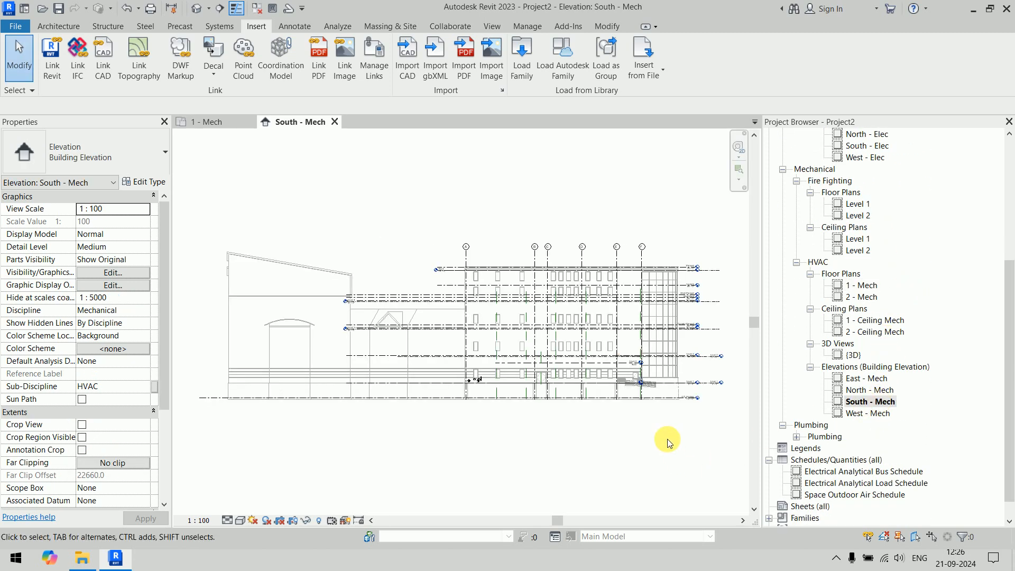
scroll(512, 394, up, 5)
middle_drag(623, 279, 503, 297)
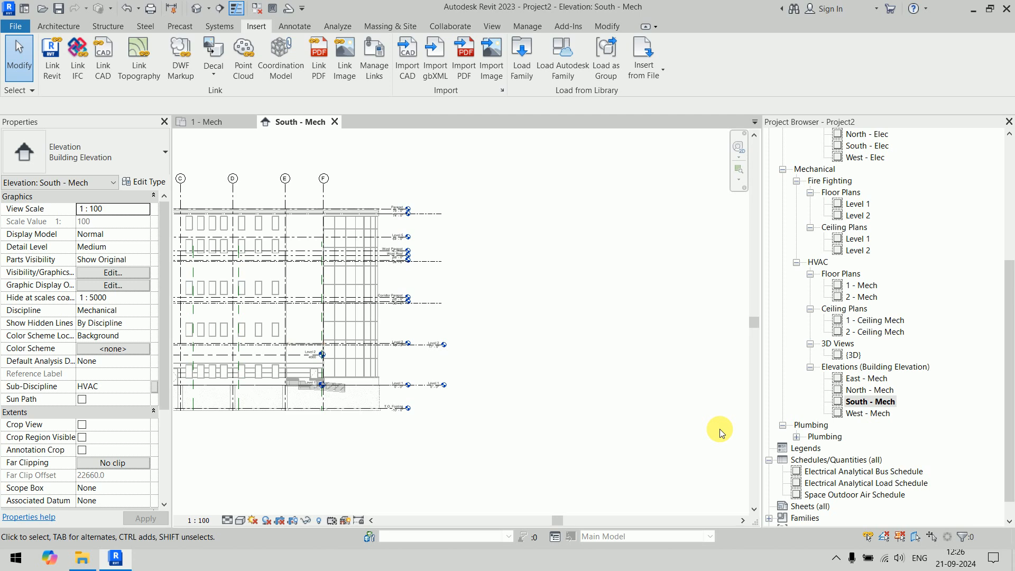
Extend the host project's Level 1 and Level 2 lines so their heads sit outside the linked models' level heads
click(400, 210)
click(349, 234)
click(312, 353)
scroll(322, 389, up, 3)
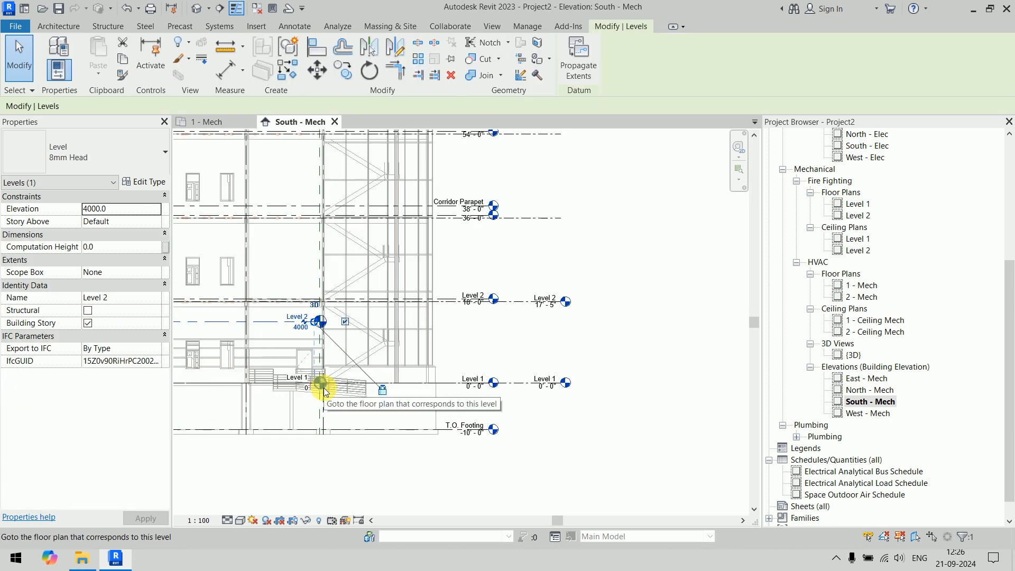
drag(316, 321, 637, 321)
click(610, 248)
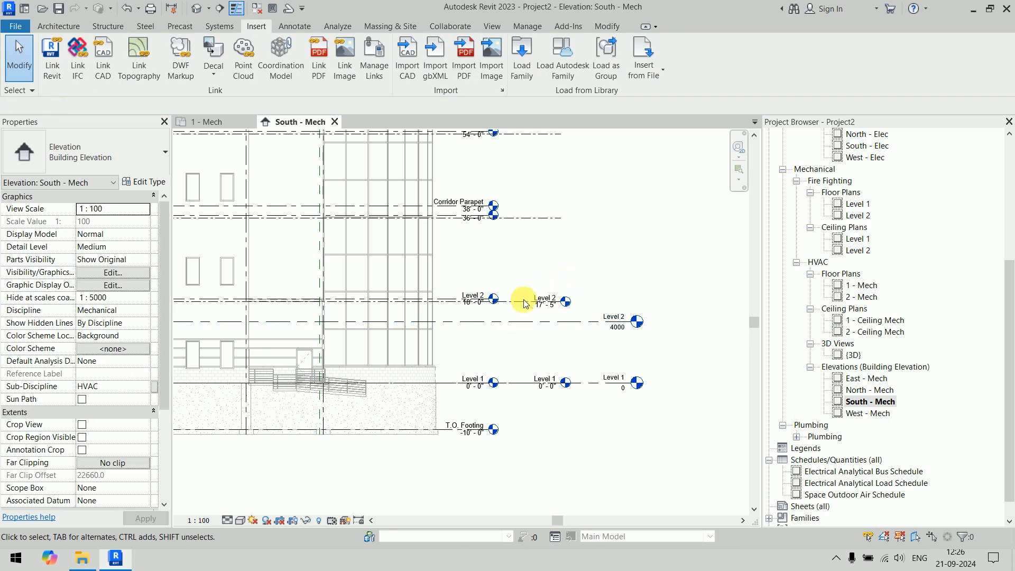
Select the structural link at its Level 1 line and examine the overlapping level lines of the host and linked models
click(537, 383)
click(499, 273)
scroll(489, 185, down, 3)
middle_drag(494, 204, 505, 281)
scroll(557, 217, up, 4)
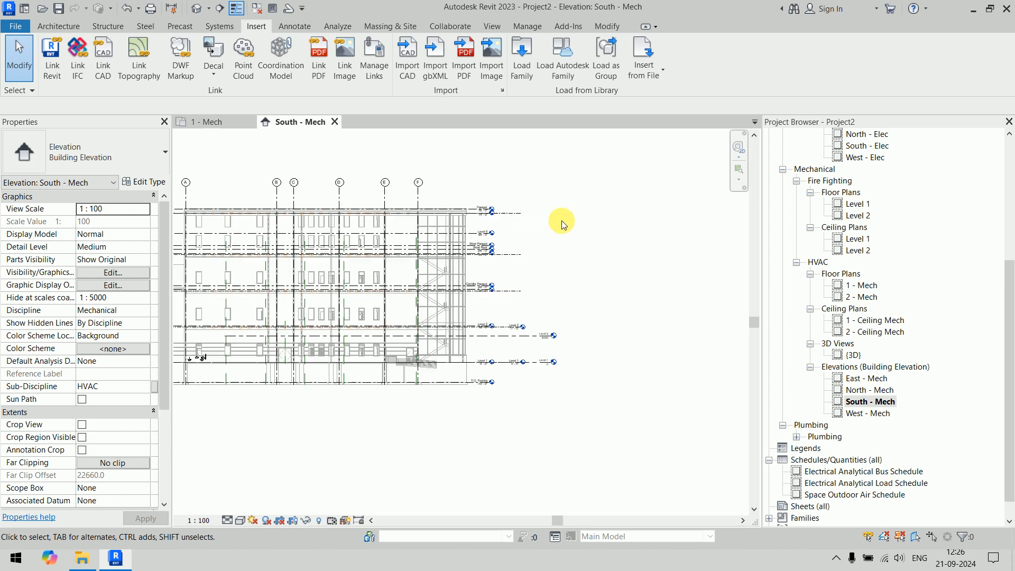
middle_drag(557, 245, 560, 257)
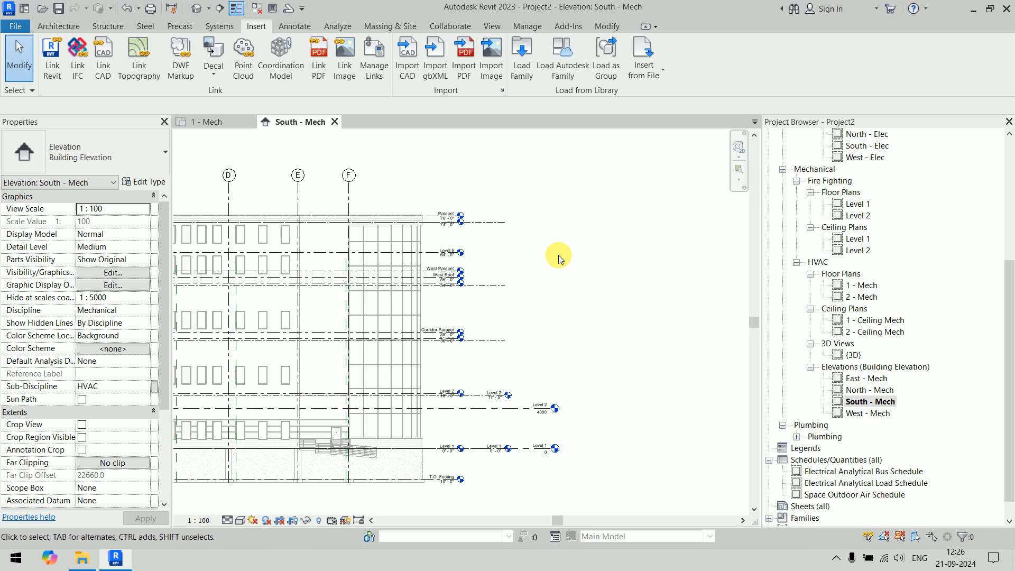
Open the South - Mech visibility overrides for Revit links and set the display of Structural_2023.rvt to Custom
key(v)
key(v)
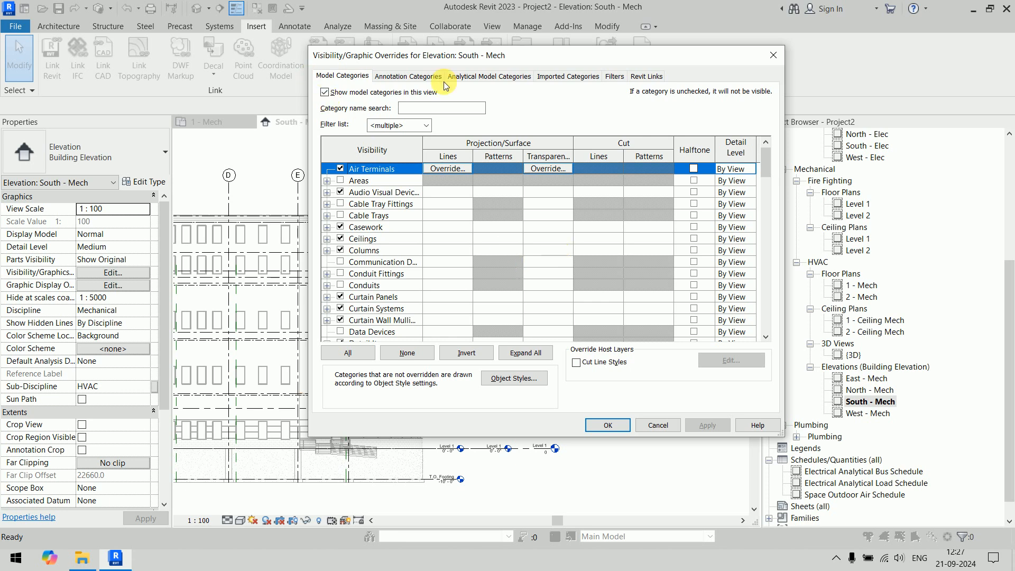
click(653, 77)
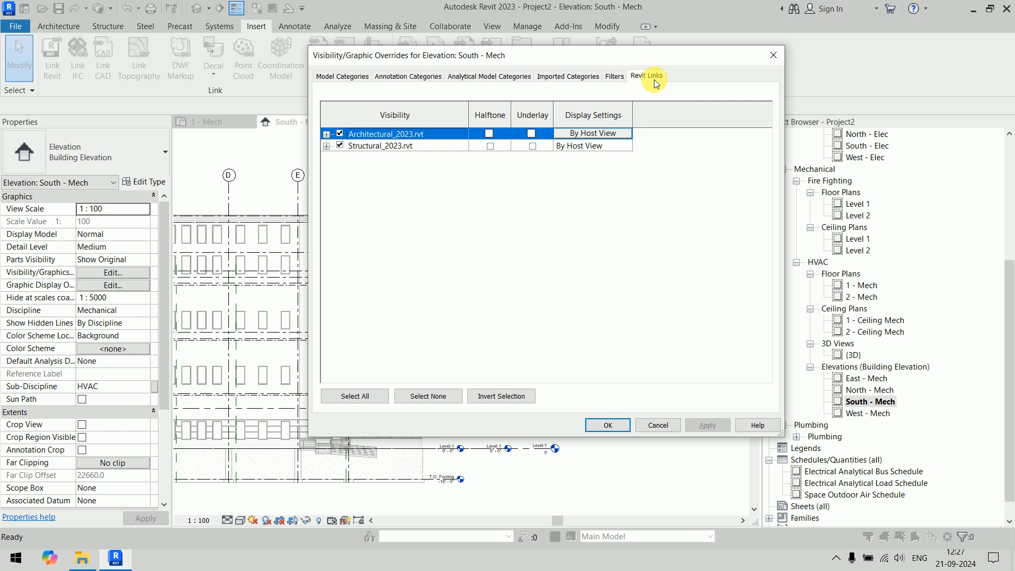
click(608, 146)
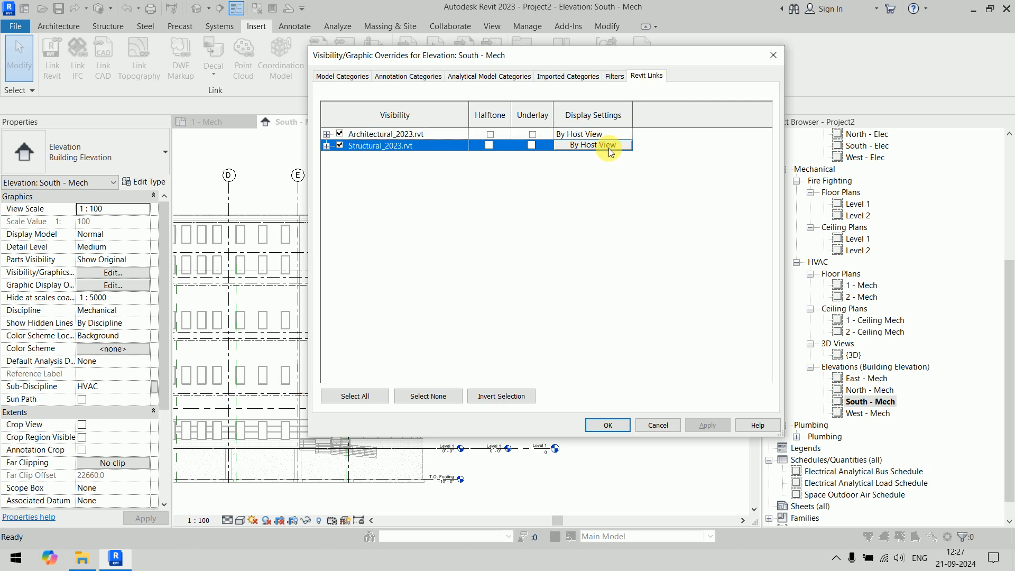
click(607, 147)
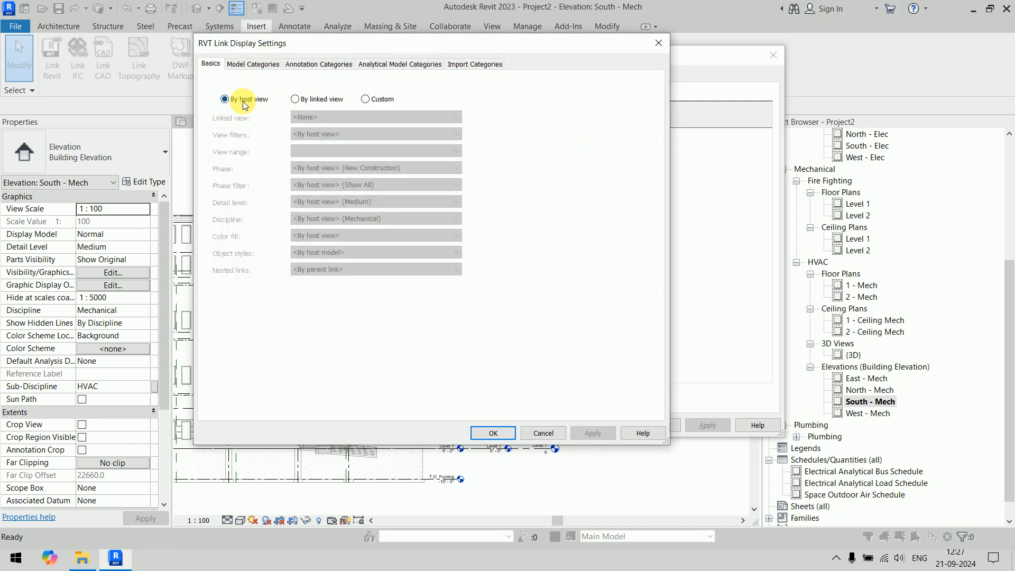
click(391, 100)
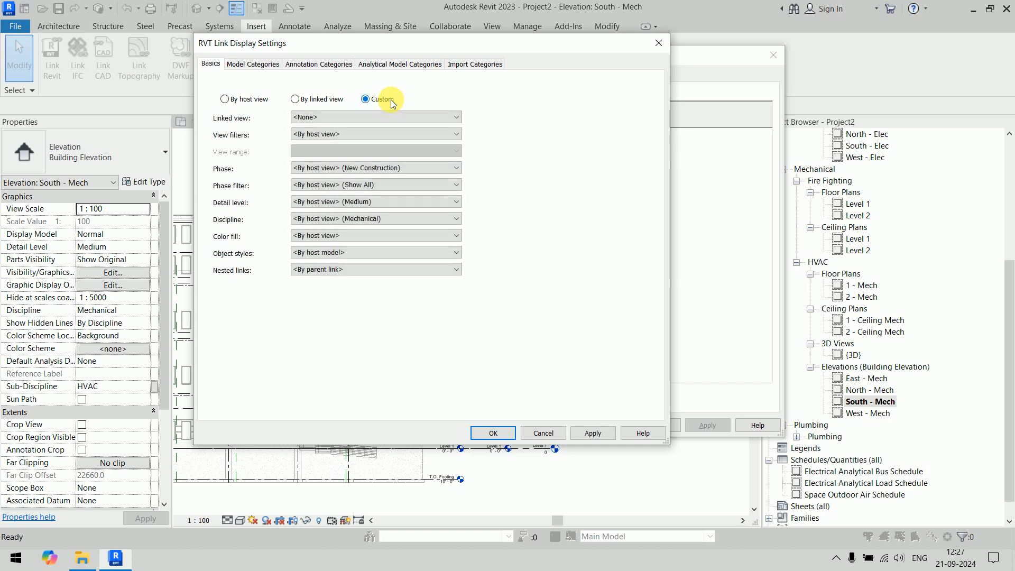
Set the structural link's annotation categories to Custom, hide its Levels and apply the overrides to the elevation
click(251, 64)
click(317, 64)
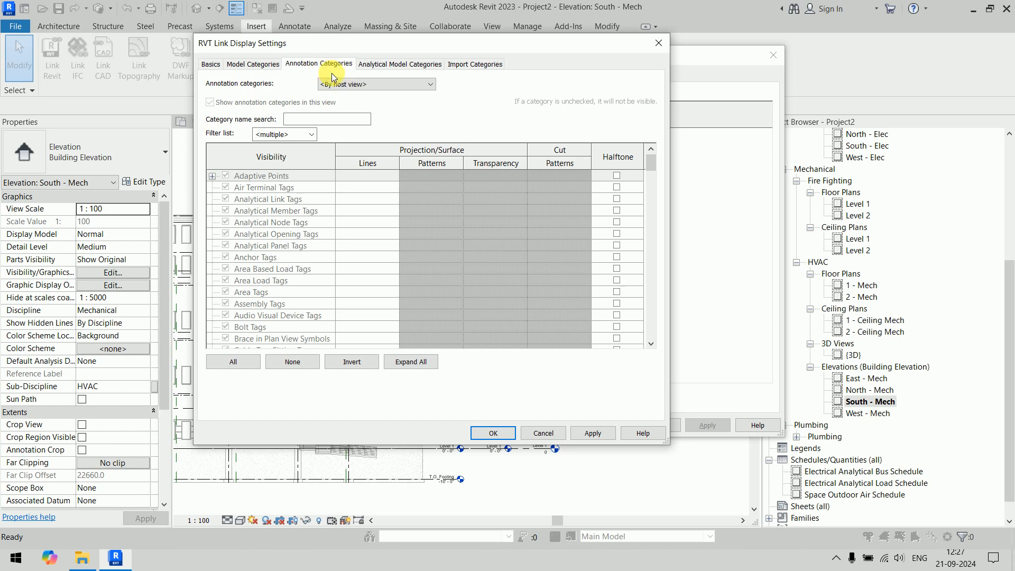
click(344, 84)
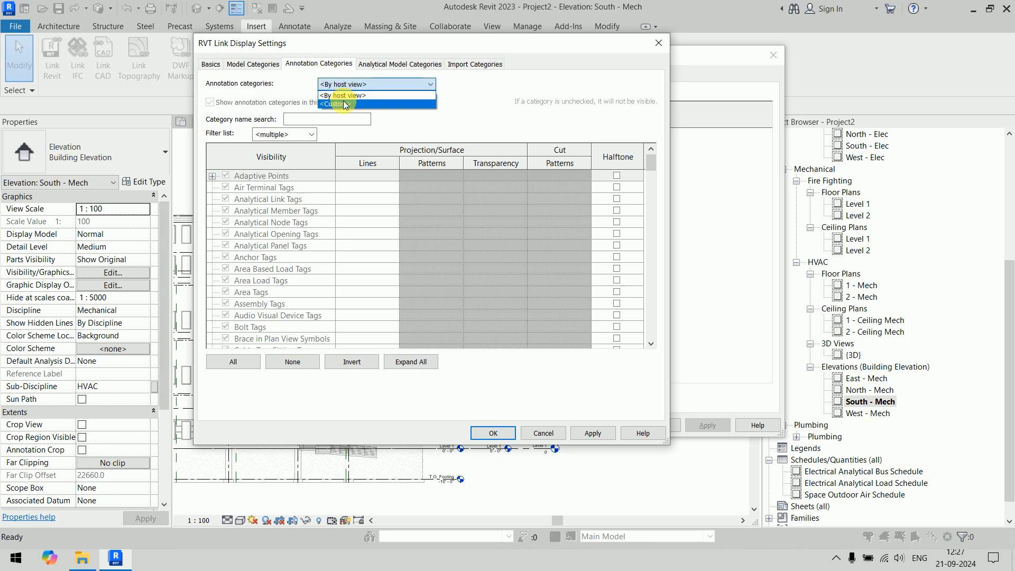
click(343, 100)
mouse_move(649, 178)
mouse_down()
mouse_move(646, 268)
mouse_move(649, 226)
mouse_up()
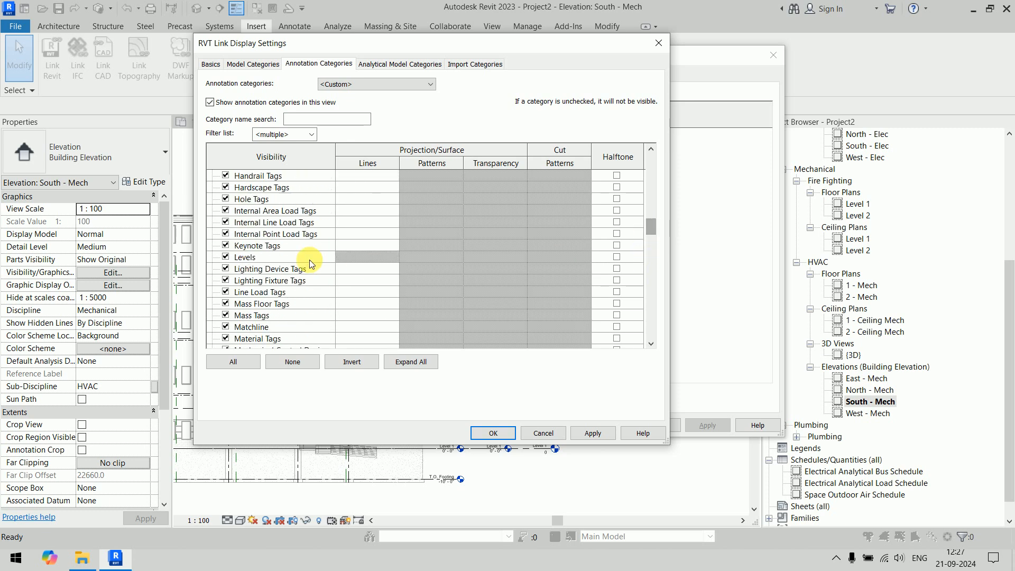
click(226, 259)
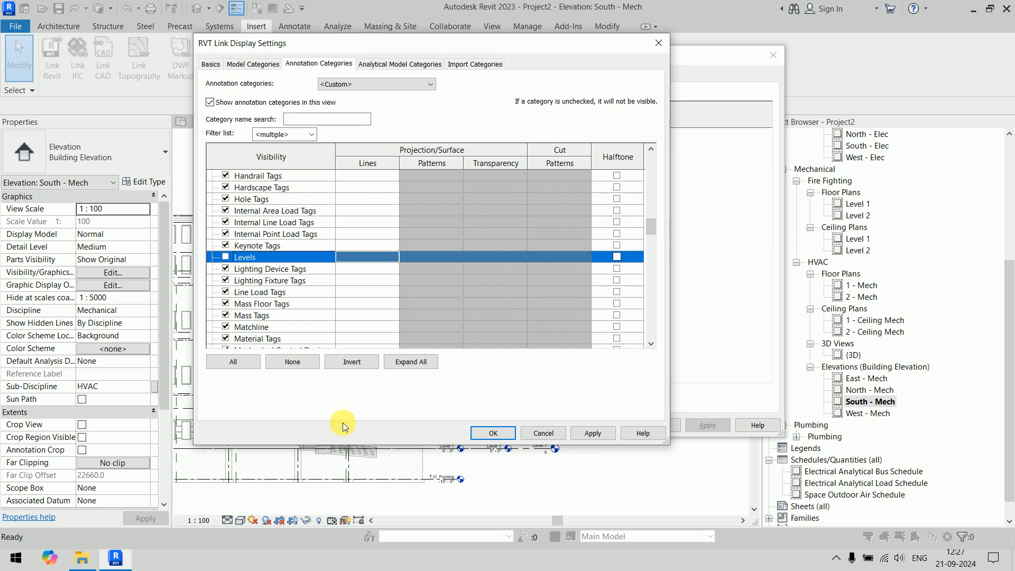
click(492, 433)
drag(398, 67, 671, 54)
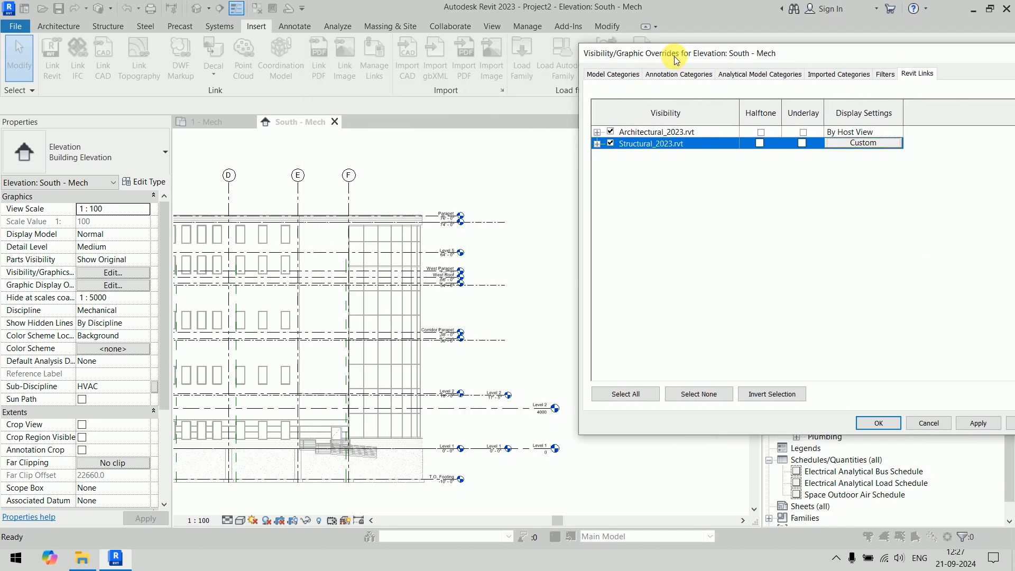
click(877, 422)
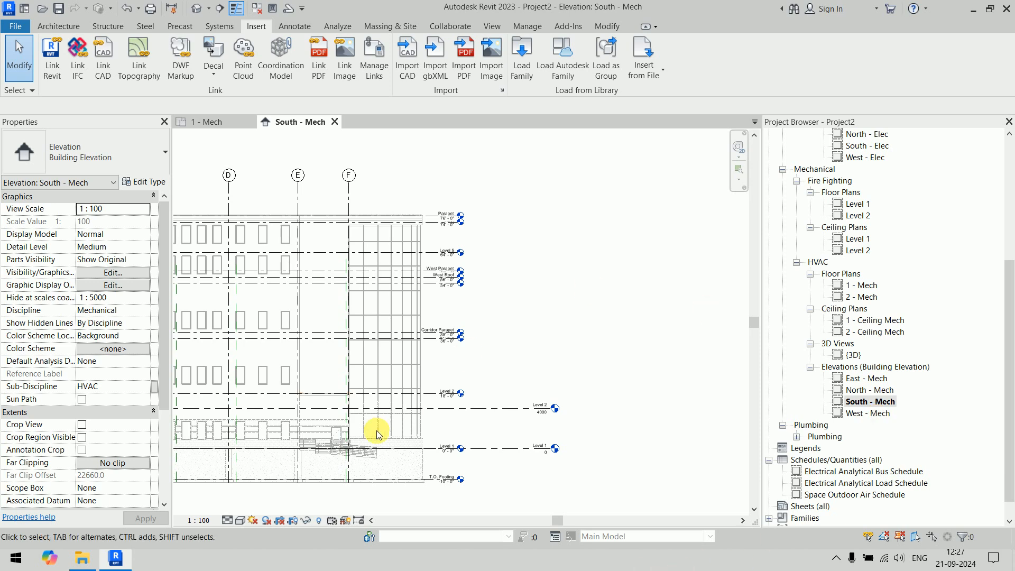
Shorten the host Level 1 and Level 2 lines so their heads sit just beyond the architectural link's level heads
middle_drag(542, 426, 513, 350)
scroll(512, 350, up, 3)
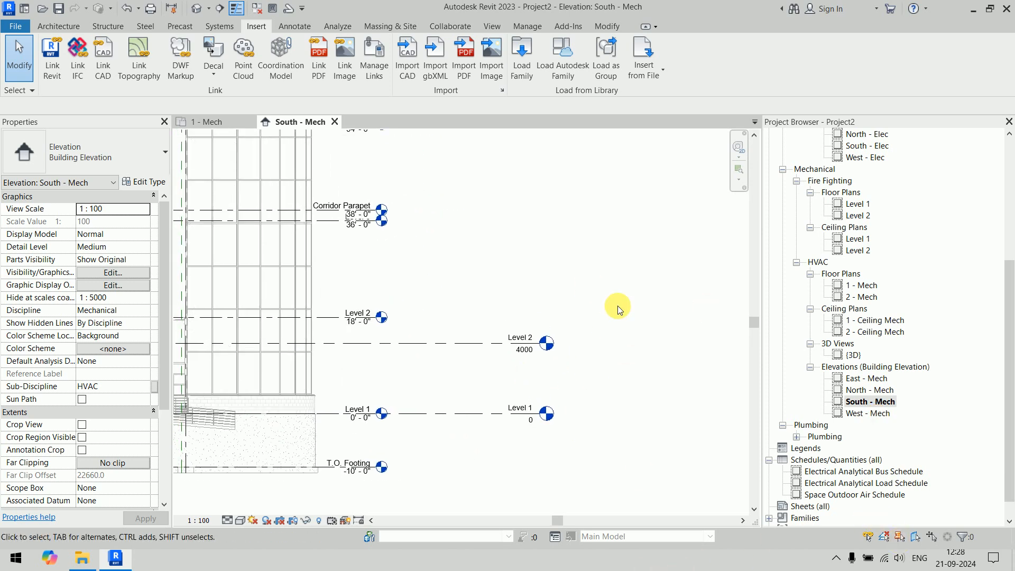
click(516, 413)
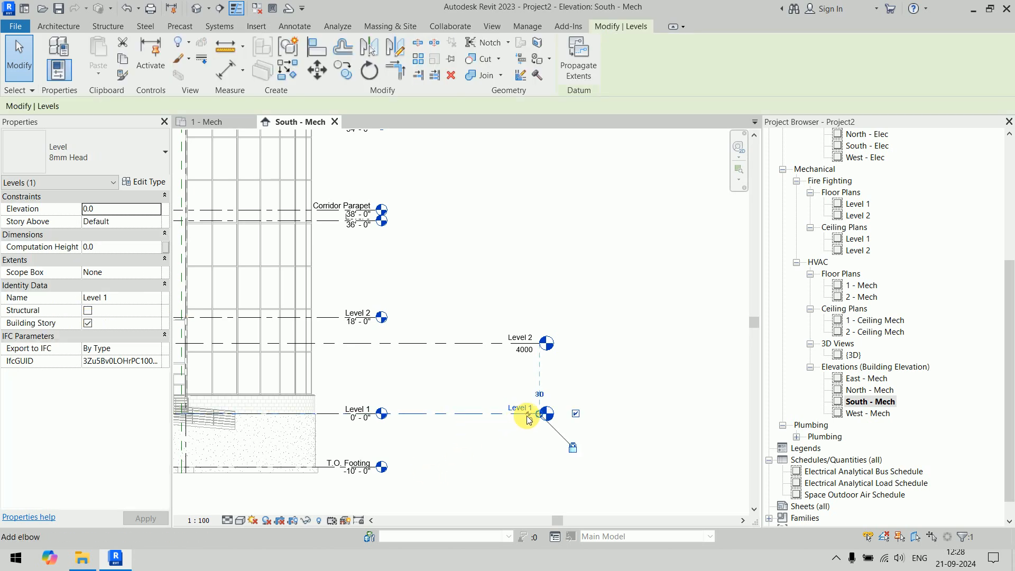
drag(544, 415, 450, 415)
click(568, 397)
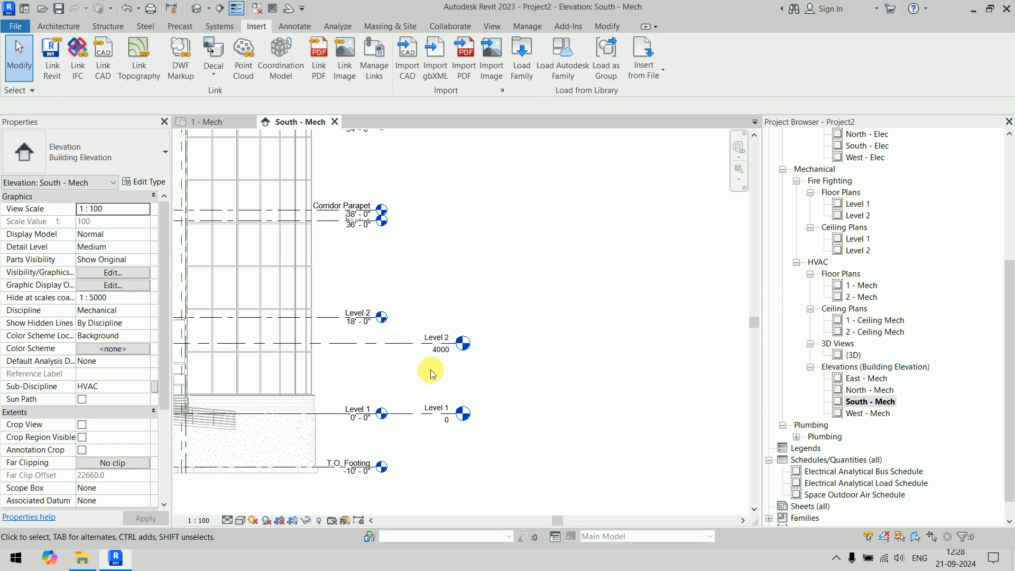
scroll(430, 370, up, 2)
middle_drag(405, 357, 421, 362)
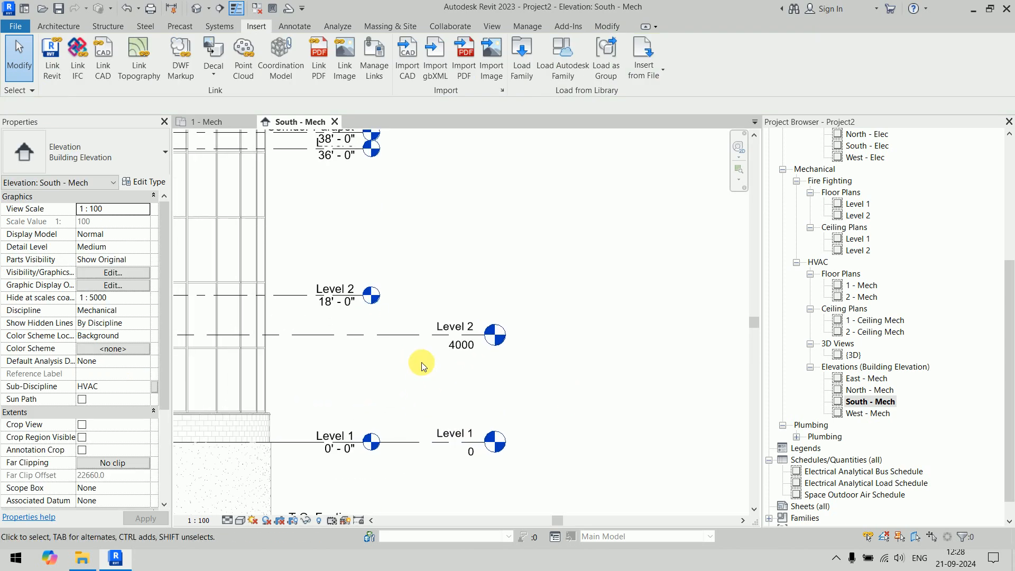
key(a)
key(l)
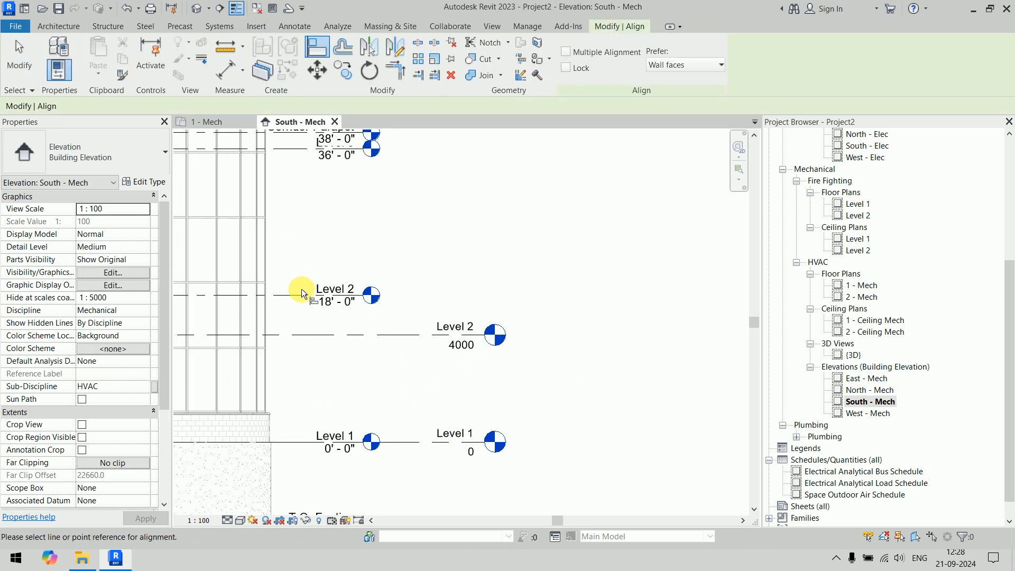
click(301, 290)
key(Escape)
key(Escape)
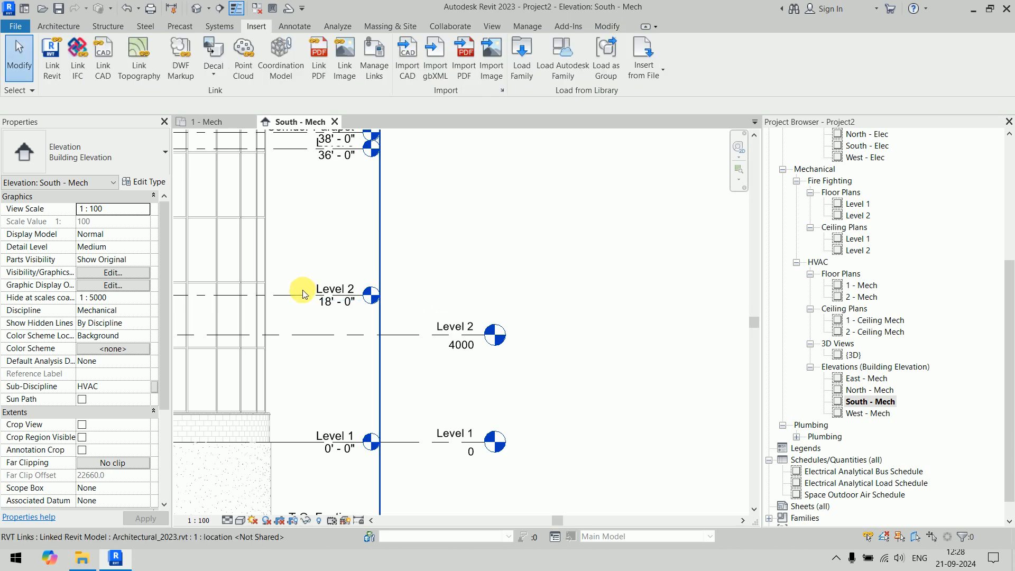
Align the host Level 2 line with the architectural link's Level 2 line in the South - Mech elevation
key(a)
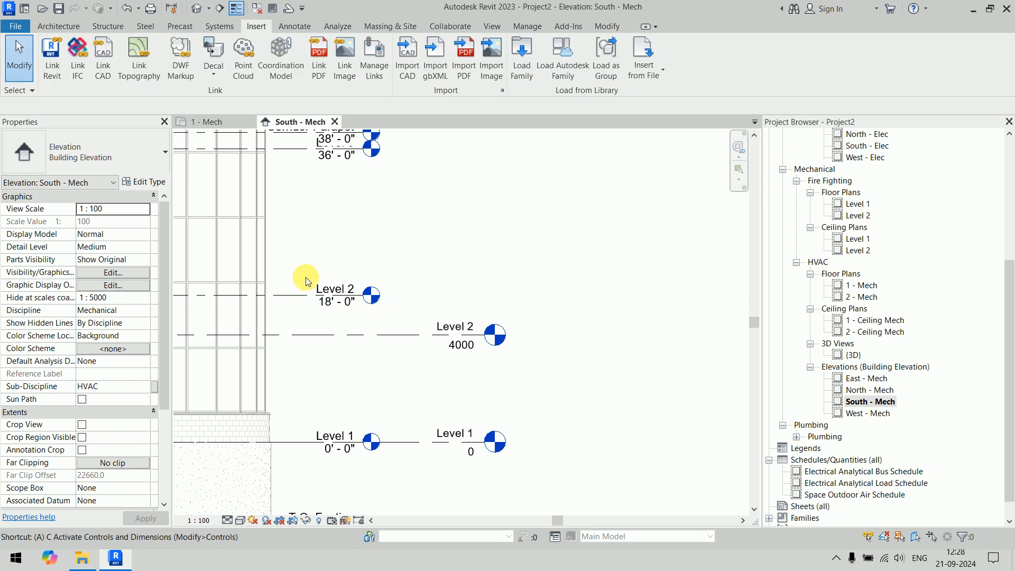
key(a)
key(l)
click(306, 296)
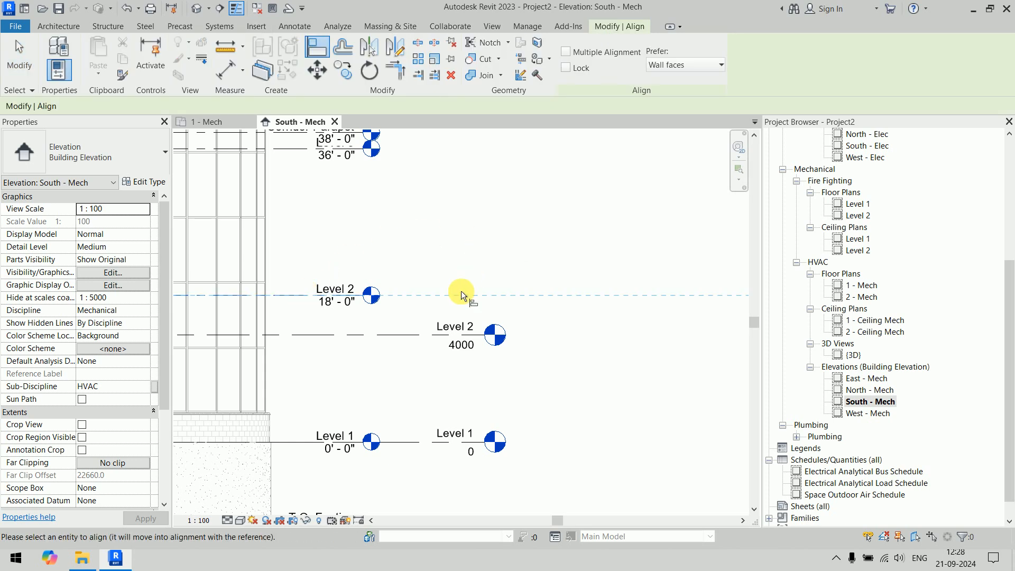
click(417, 334)
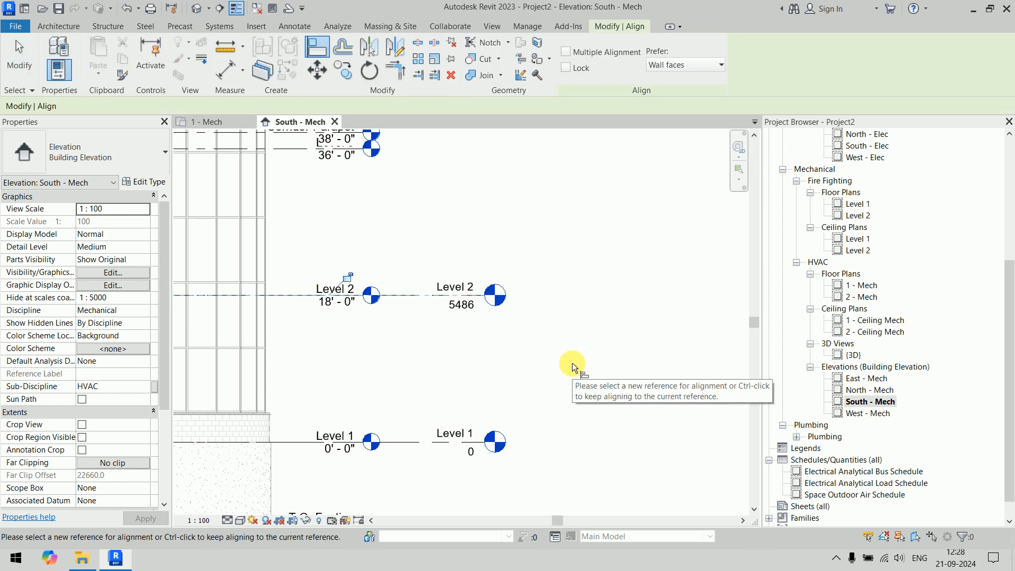
scroll(572, 362, down, 1)
scroll(572, 363, down, 3)
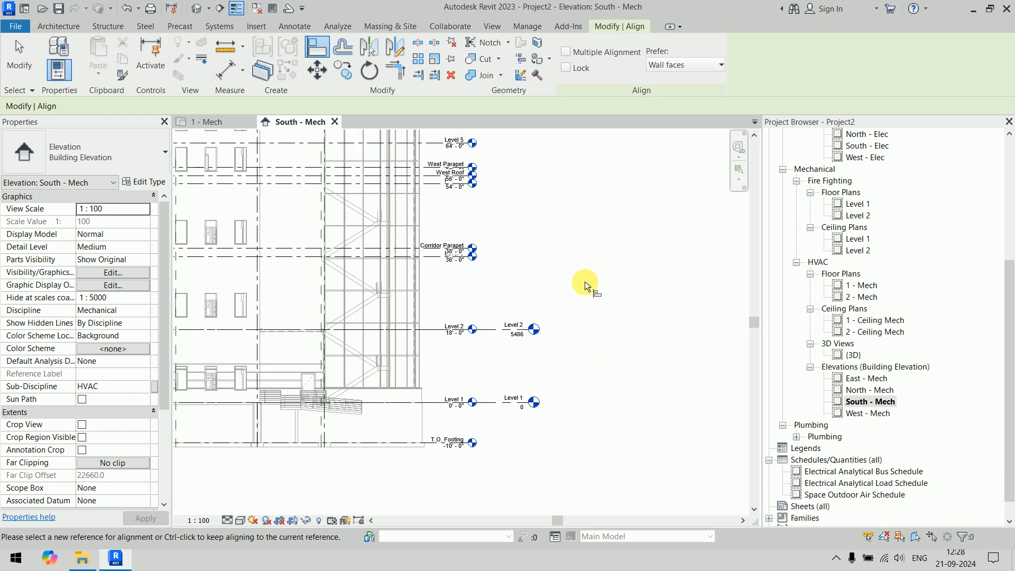
scroll(580, 373, down, 3)
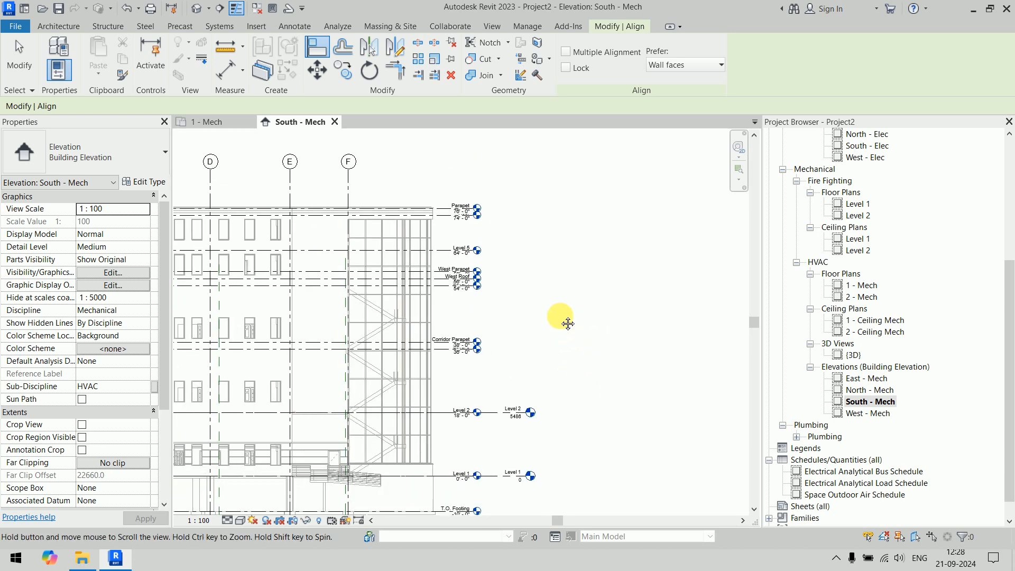
key(Escape)
key(Escape)
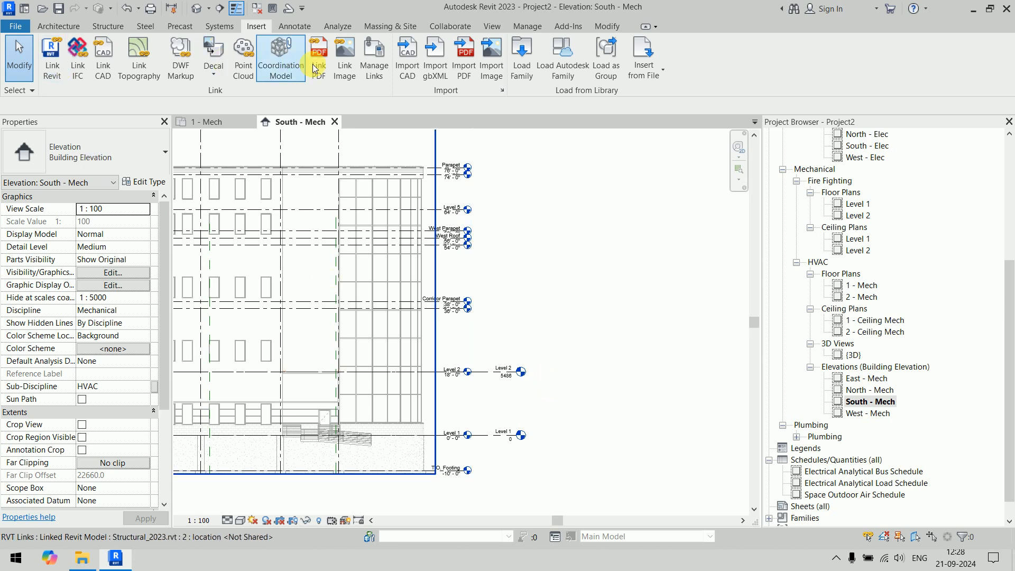
Start Copy/Monitor on the linked architectural model and set its Copy tool to accept multiple elements
click(449, 29)
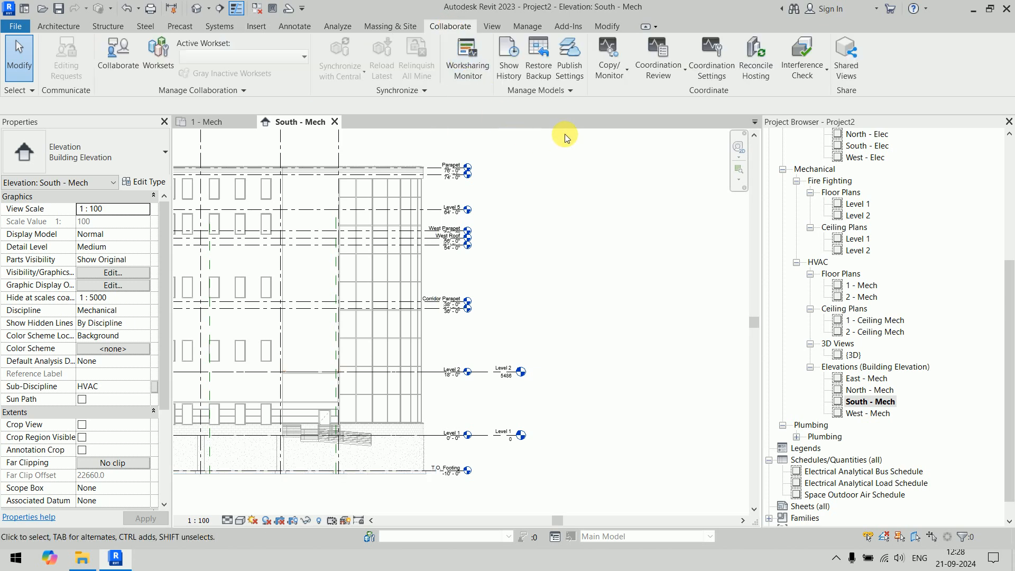
click(609, 74)
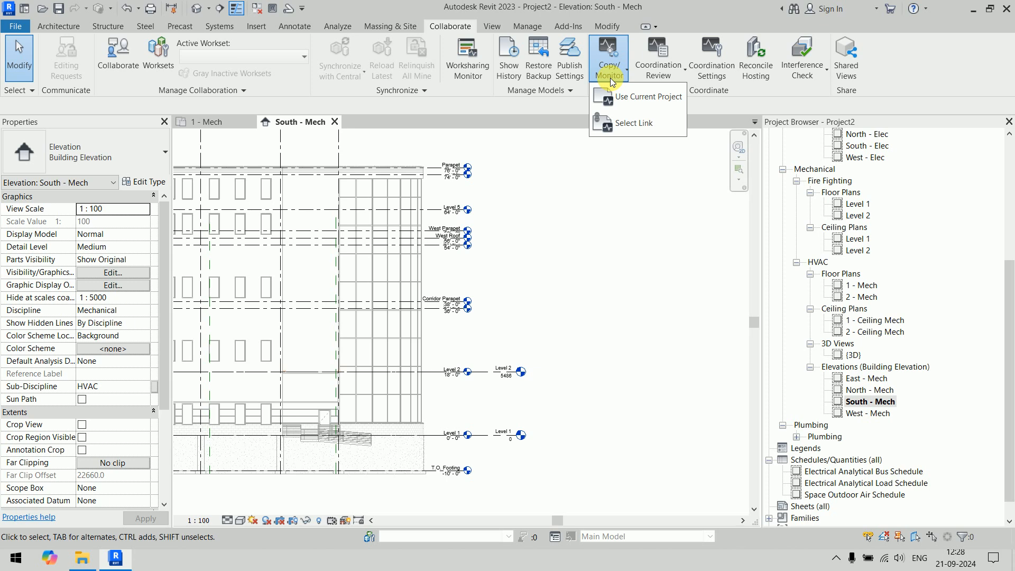
click(622, 131)
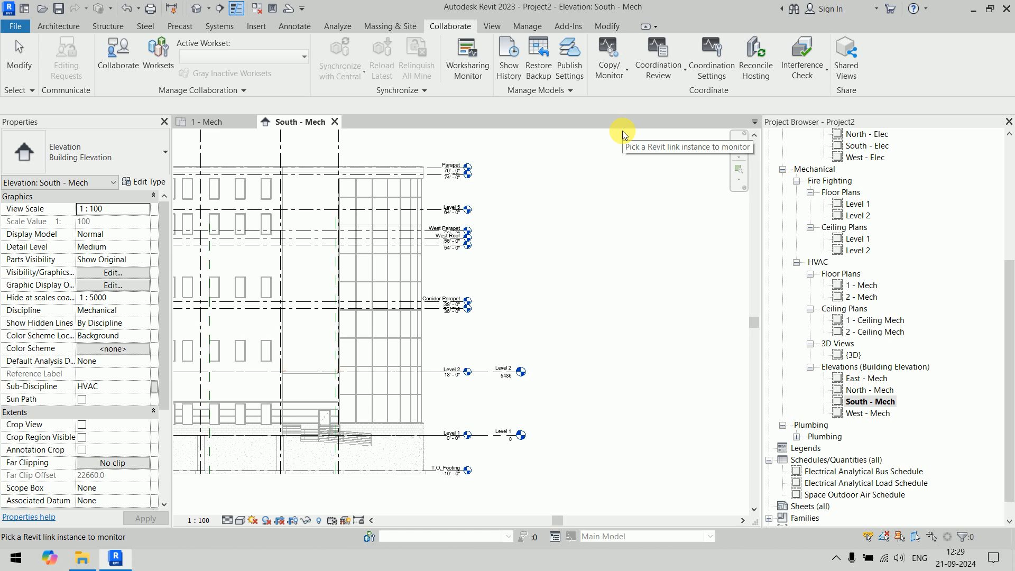
click(404, 209)
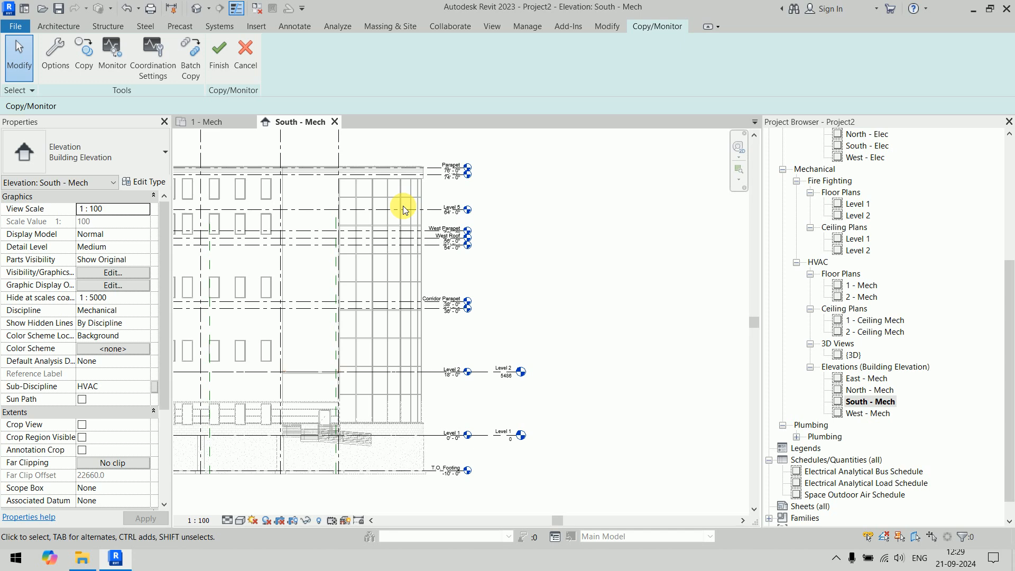
click(81, 65)
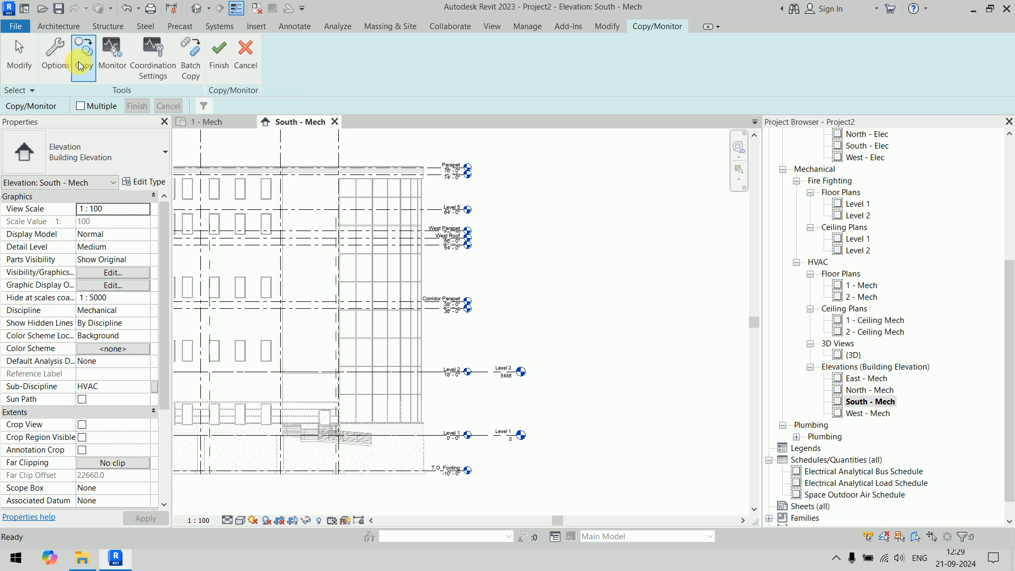
click(81, 106)
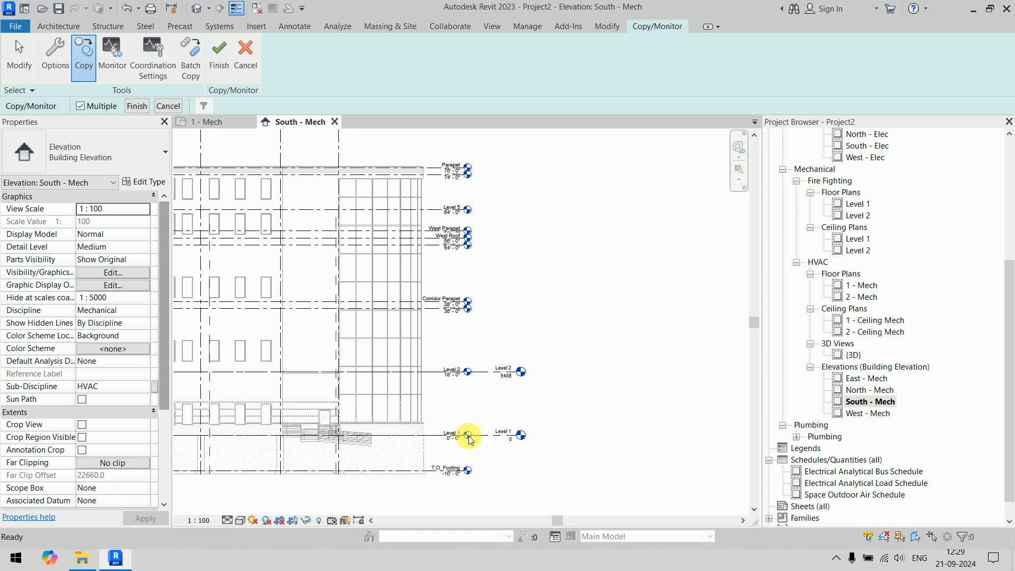
Copy the linked T.O. Footing, Level 3, Level 4, Level 5 and Roof levels into the host project, leaving out the parapets and West Roof
click(407, 470)
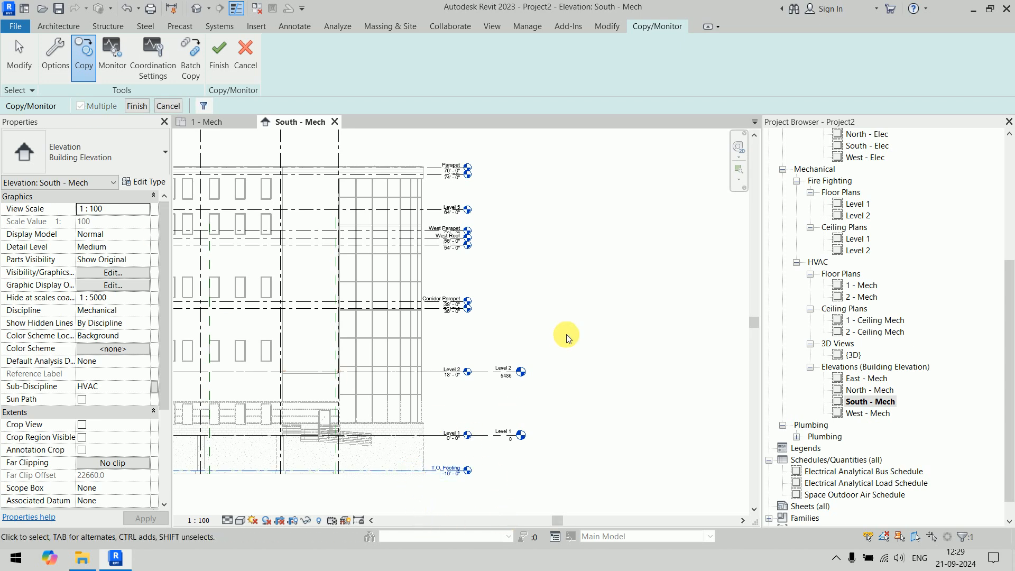
scroll(511, 337, up, 3)
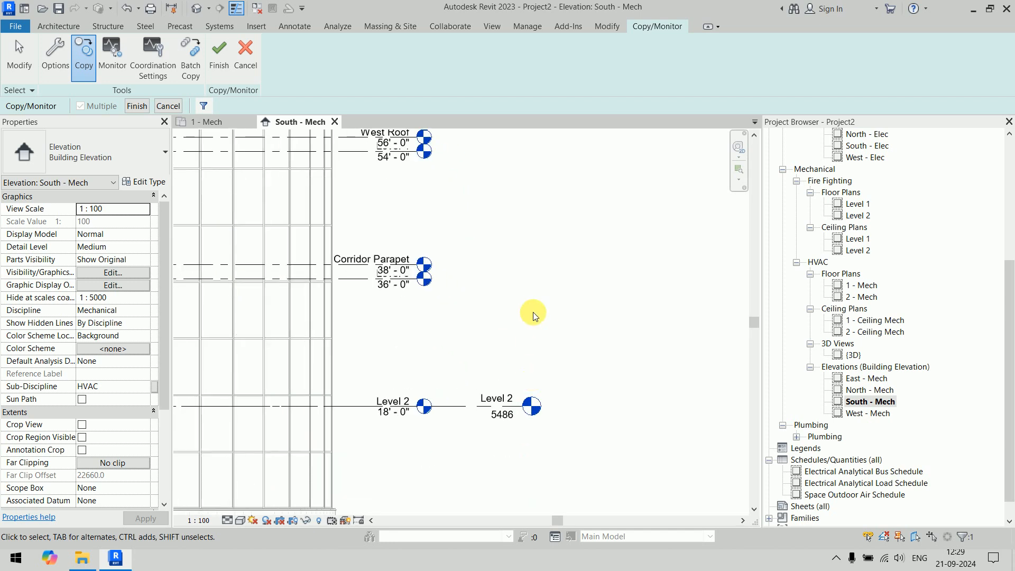
click(346, 283)
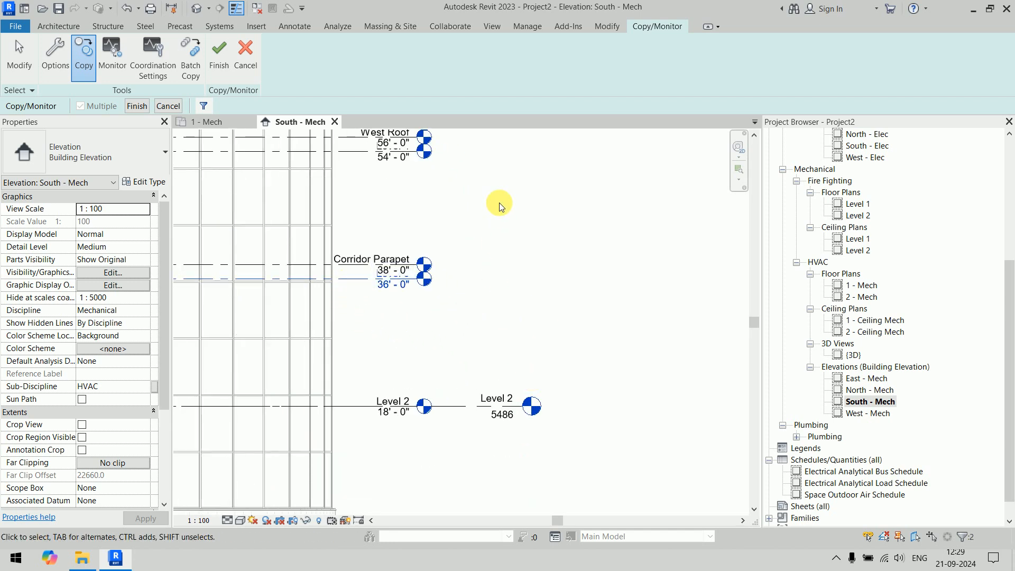
middle_drag(508, 212, 520, 352)
click(382, 295)
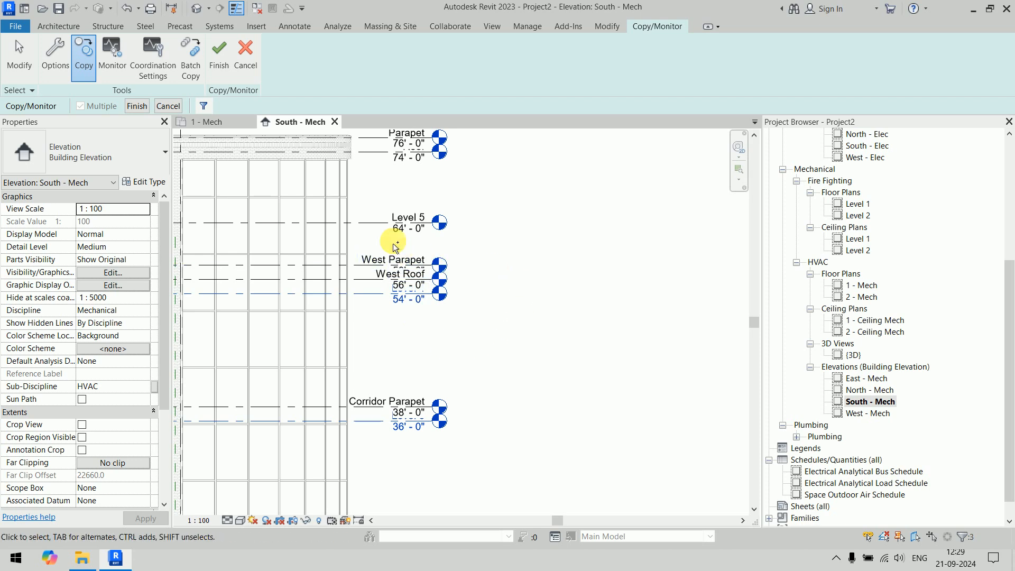
click(391, 229)
click(376, 158)
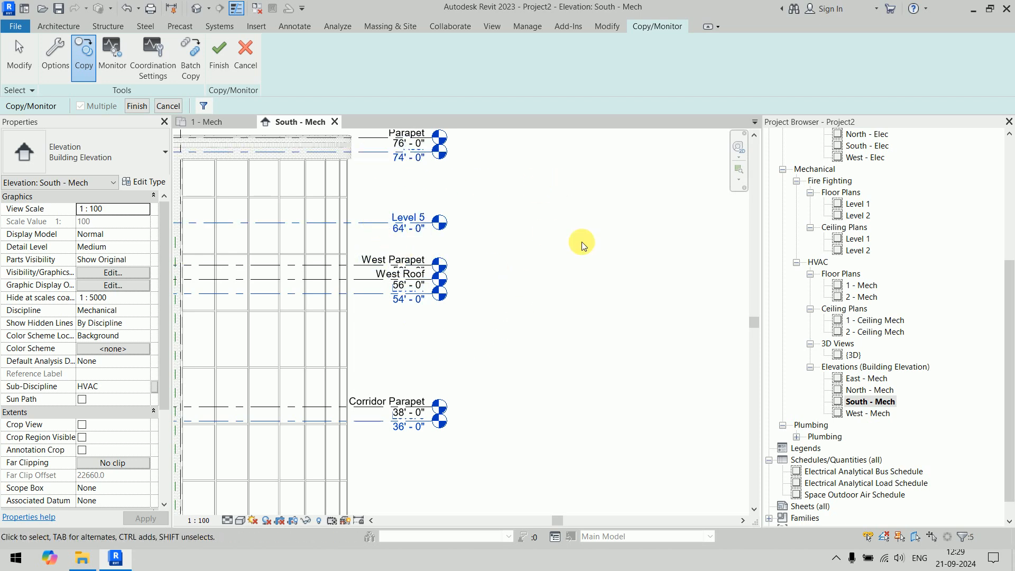
scroll(581, 244, down, 5)
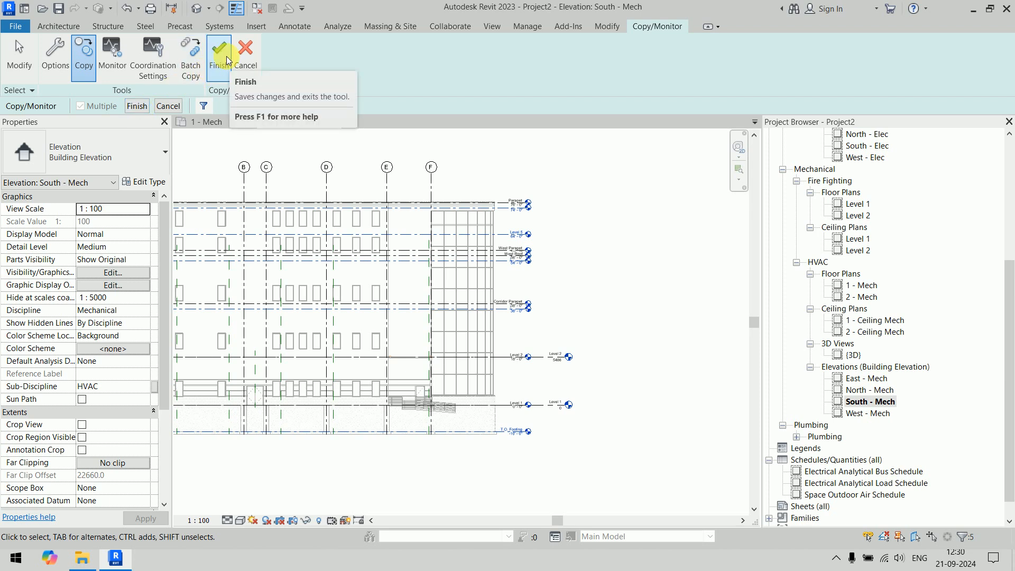
click(138, 106)
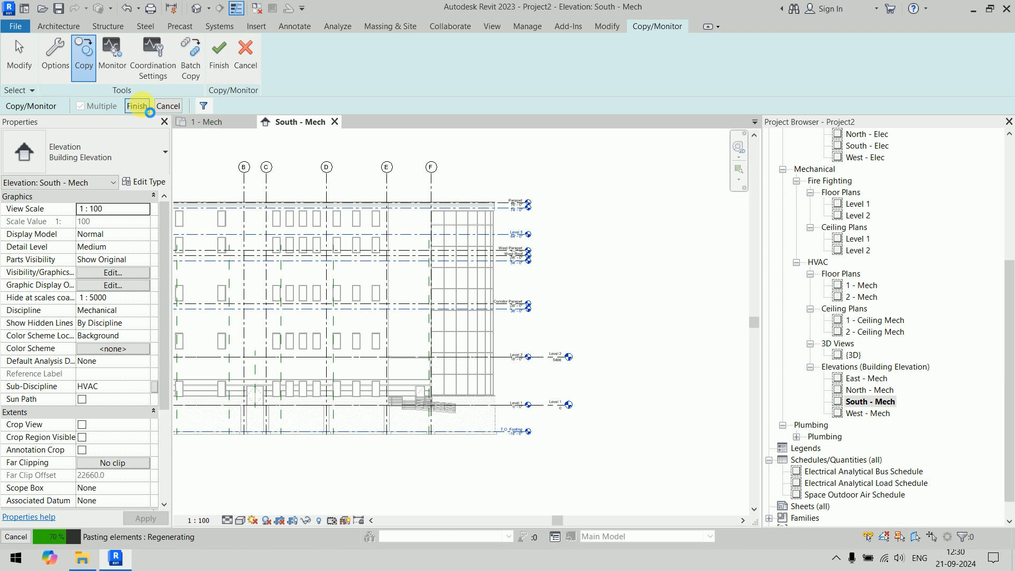
click(137, 105)
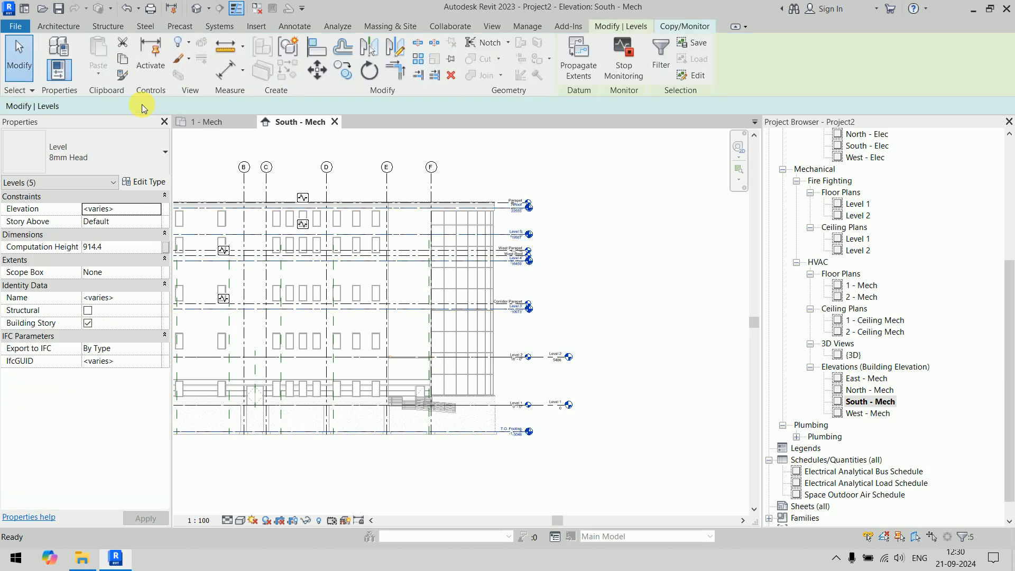
Examine the copied levels and their monitoring marks, clear the selection and compare them with the linked levels
scroll(573, 296, down, 2)
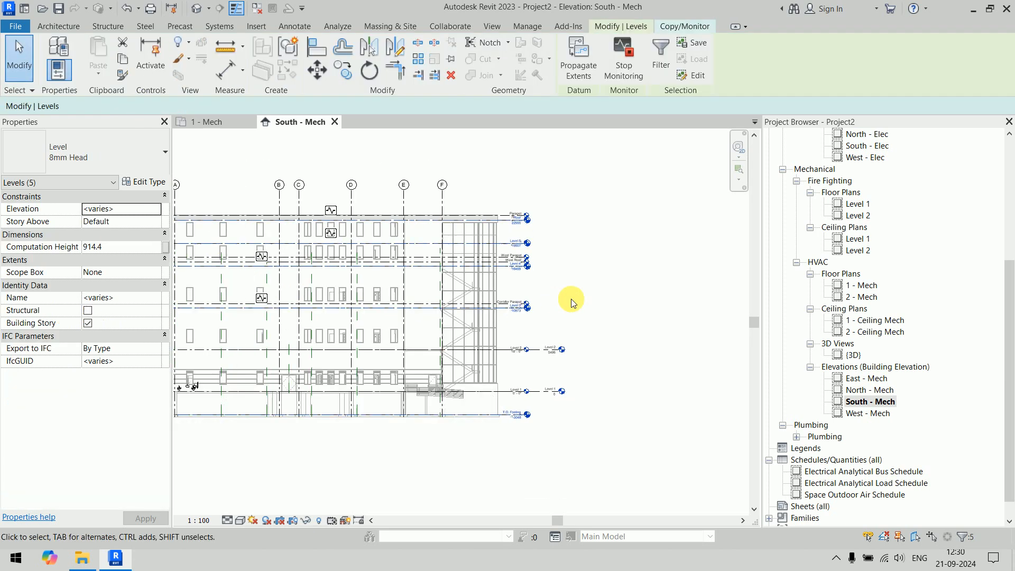
middle_drag(573, 290, 645, 274)
middle_drag(655, 272, 653, 272)
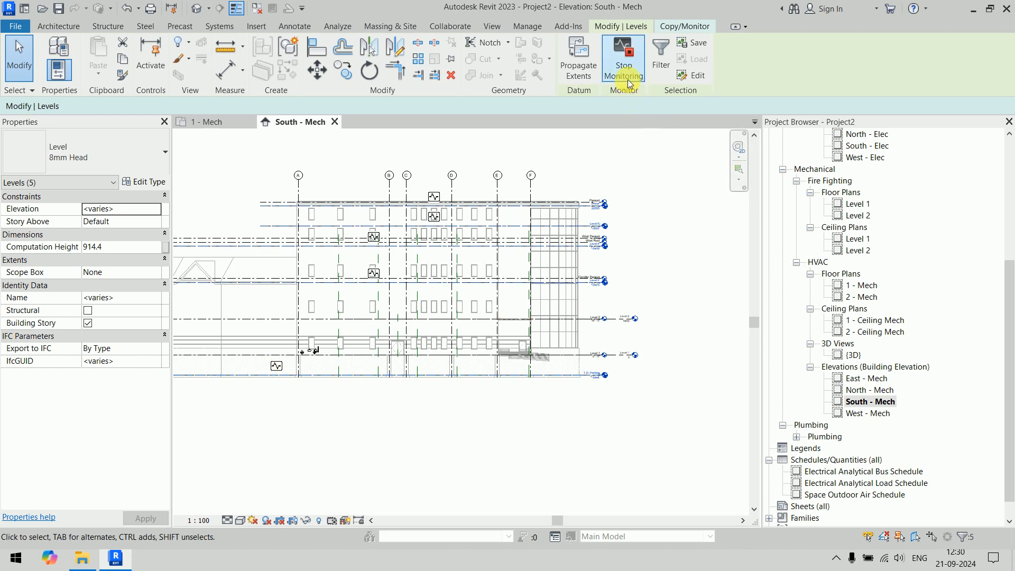
click(651, 165)
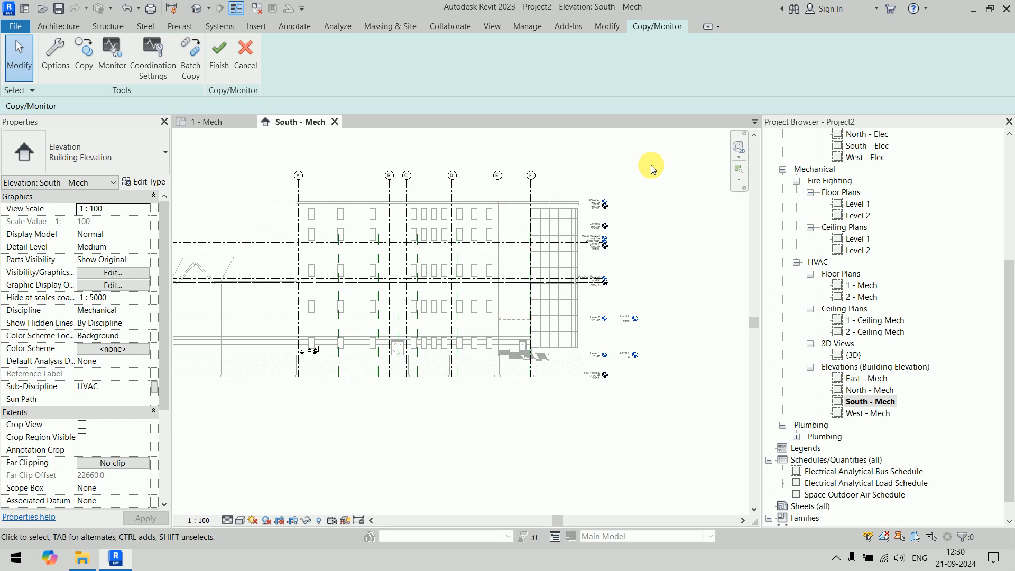
scroll(651, 165, up, 3)
middle_drag(646, 227, 645, 168)
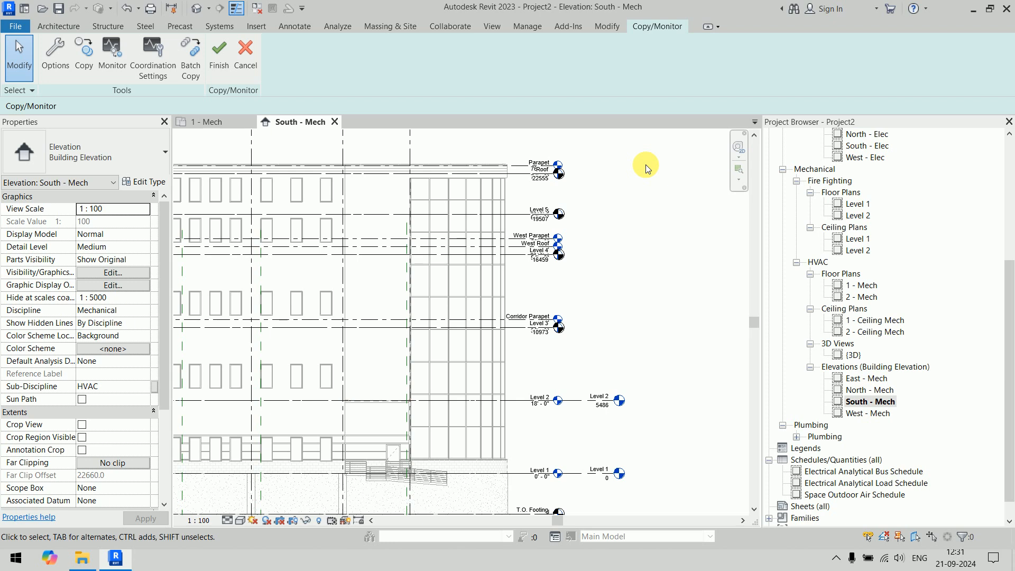
Monitor the host Level 1 and Level 2 against the matching architectural link levels and finish Copy/Monitor
scroll(629, 264, down, 3)
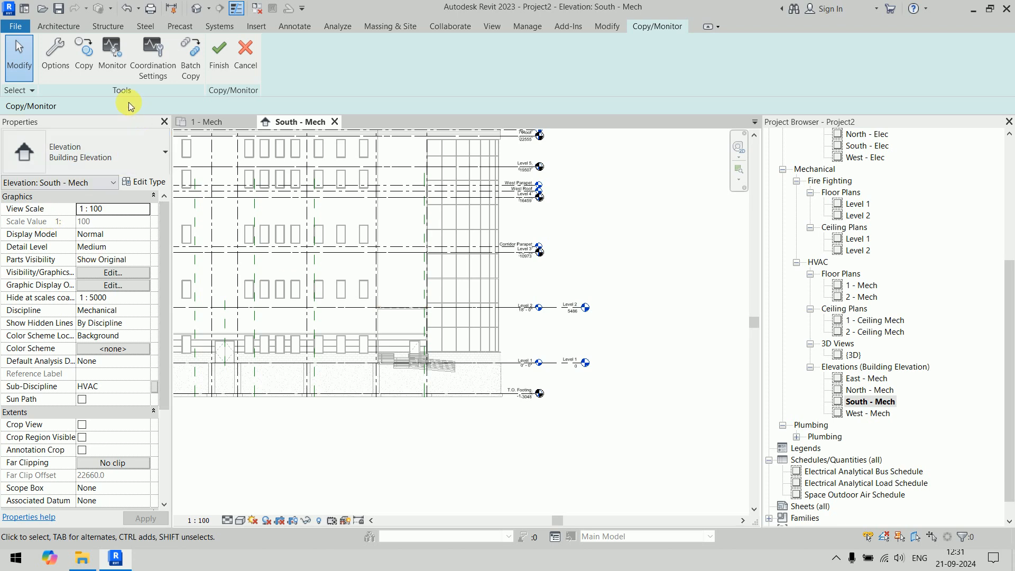
click(112, 74)
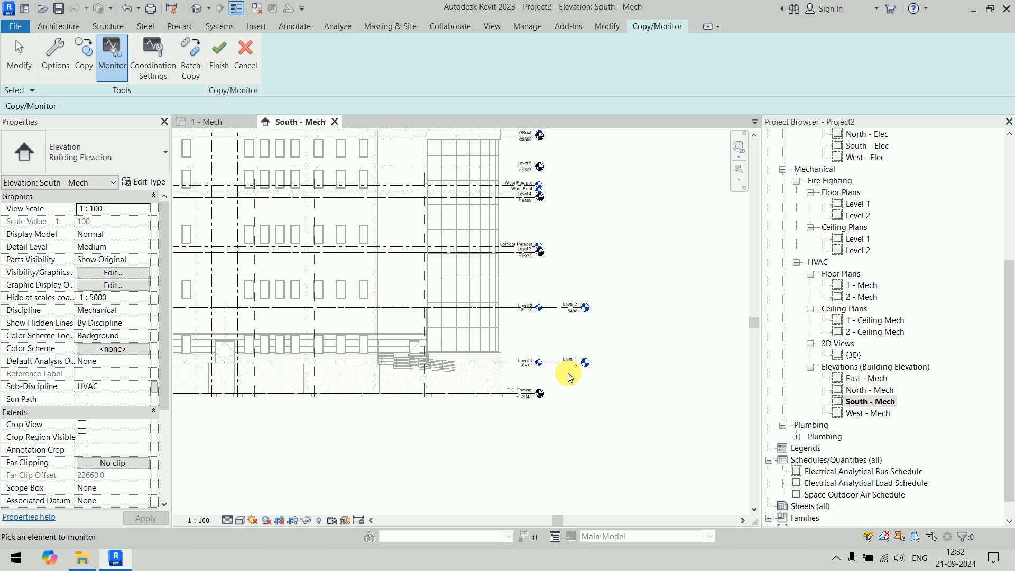
scroll(567, 372, up, 2)
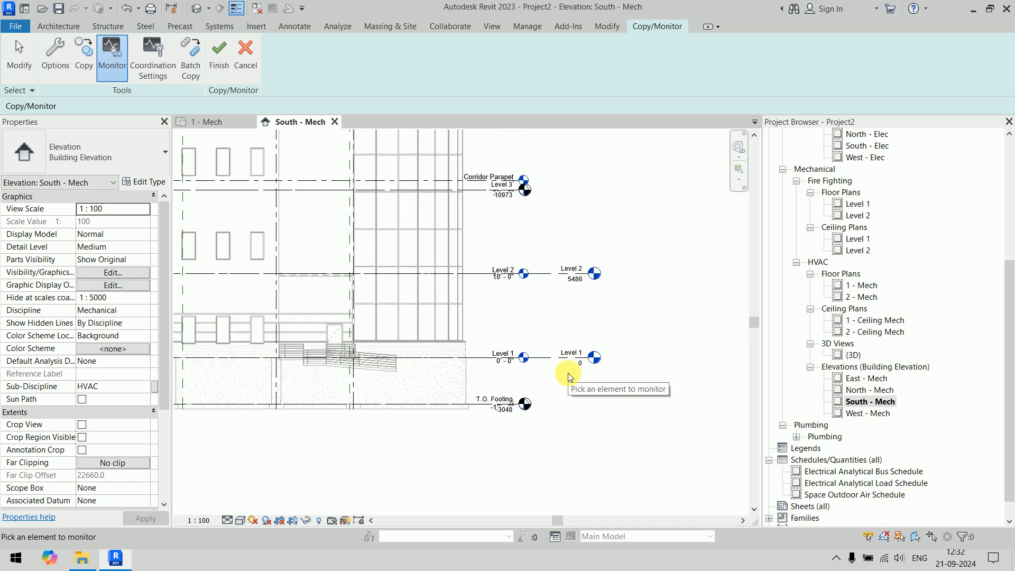
click(555, 357)
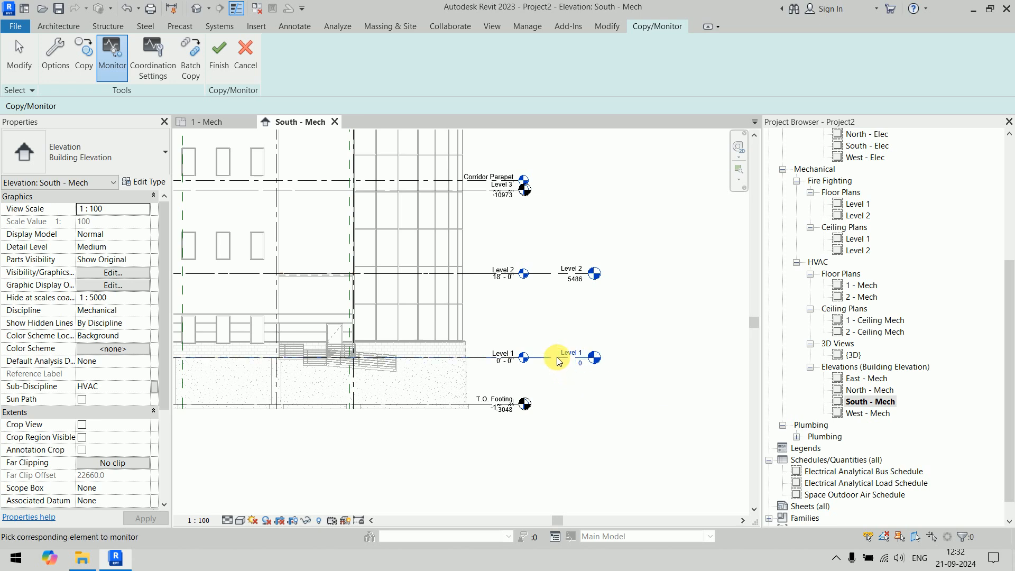
click(465, 357)
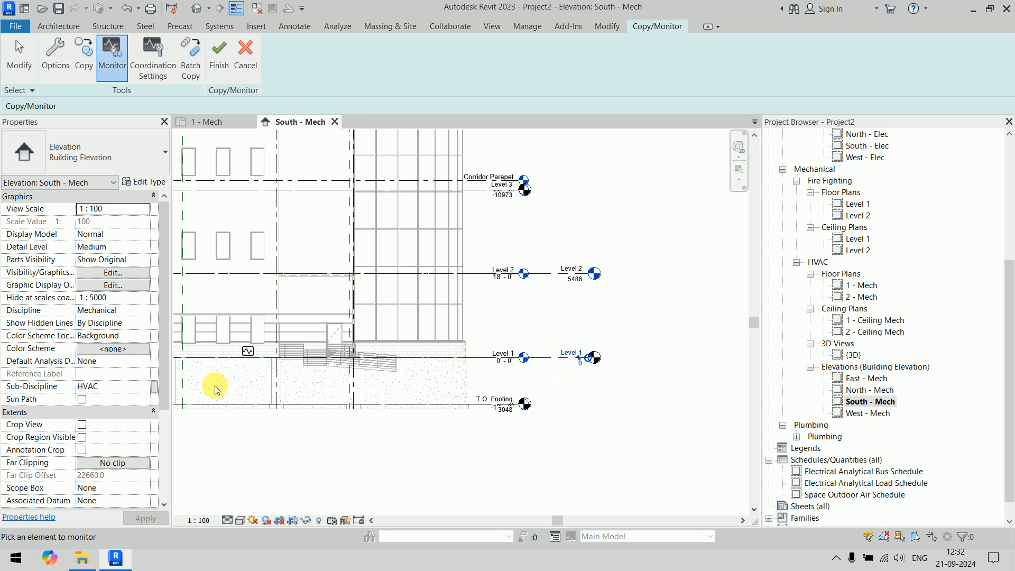
click(553, 285)
click(463, 275)
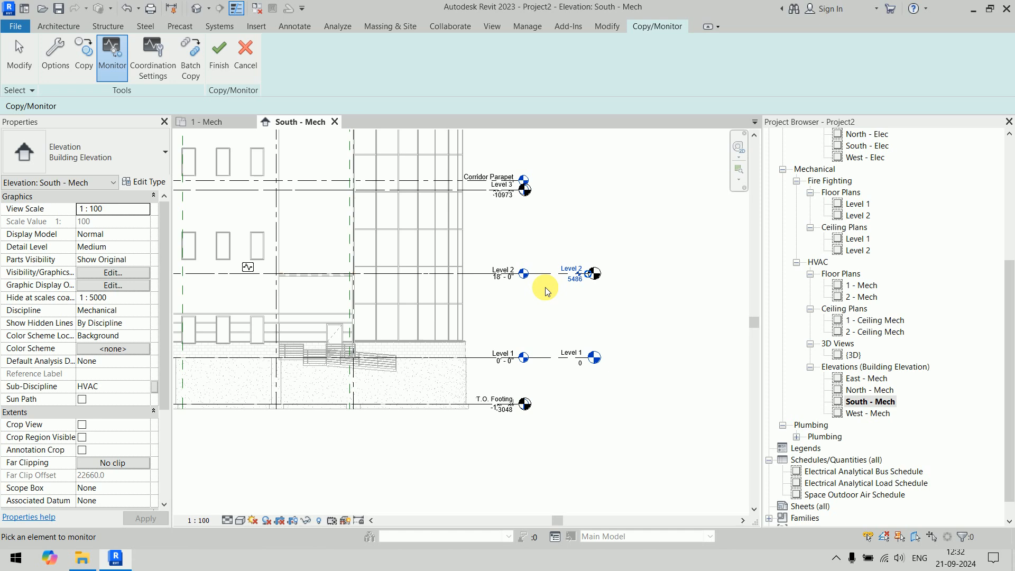
click(216, 64)
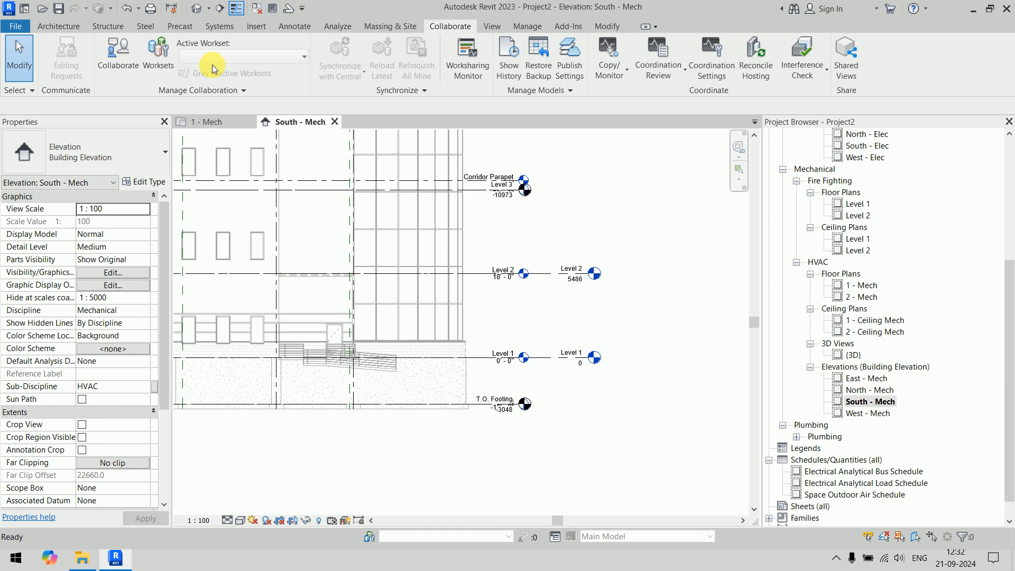
scroll(611, 200, down, 3)
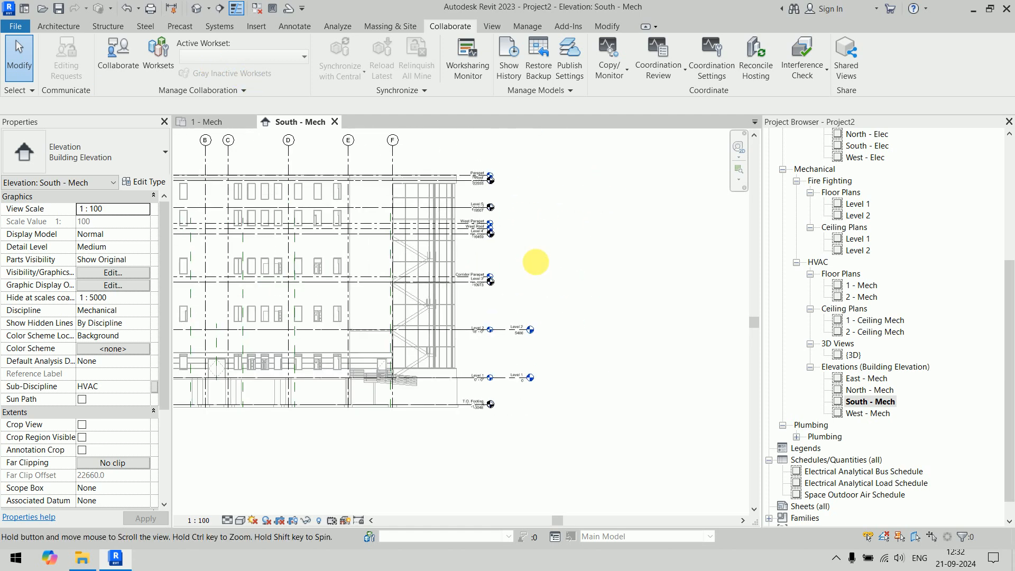
Extend the copied levels' head ends outward in line with the host Level 1 and Level 2 heads, and clear the selection
click(462, 287)
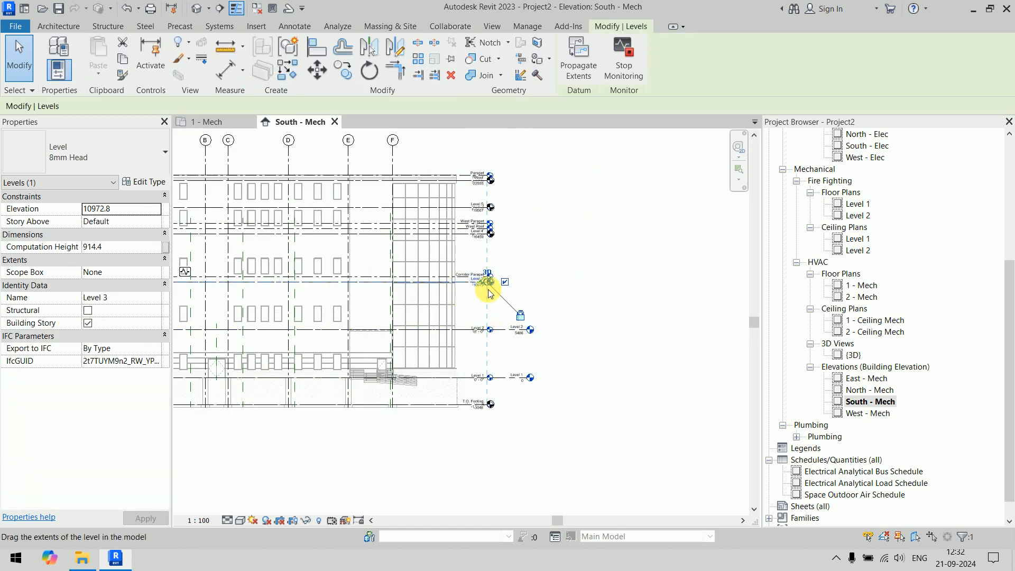
drag(487, 287, 532, 291)
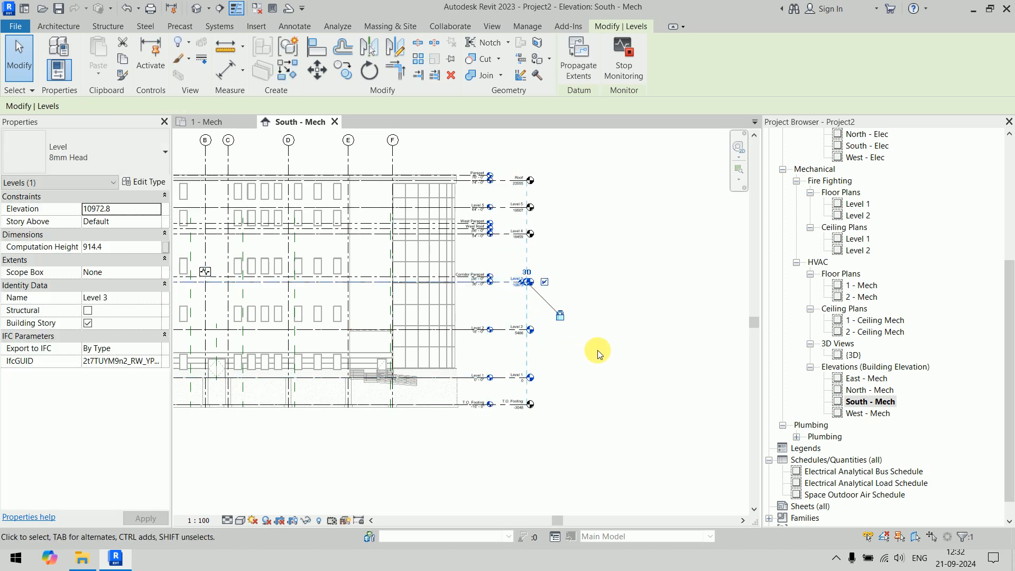
click(596, 348)
Compare the host levels with the linked ones and select all host levels to examine their monitoring marks, clearing the selection after checking
scroll(576, 354, up, 3)
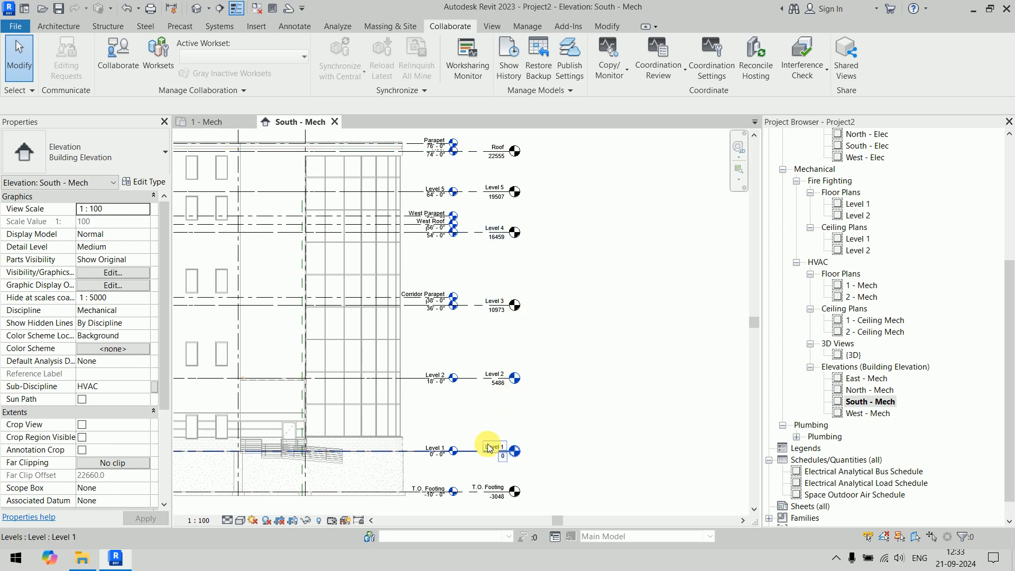
scroll(476, 444, up, 3)
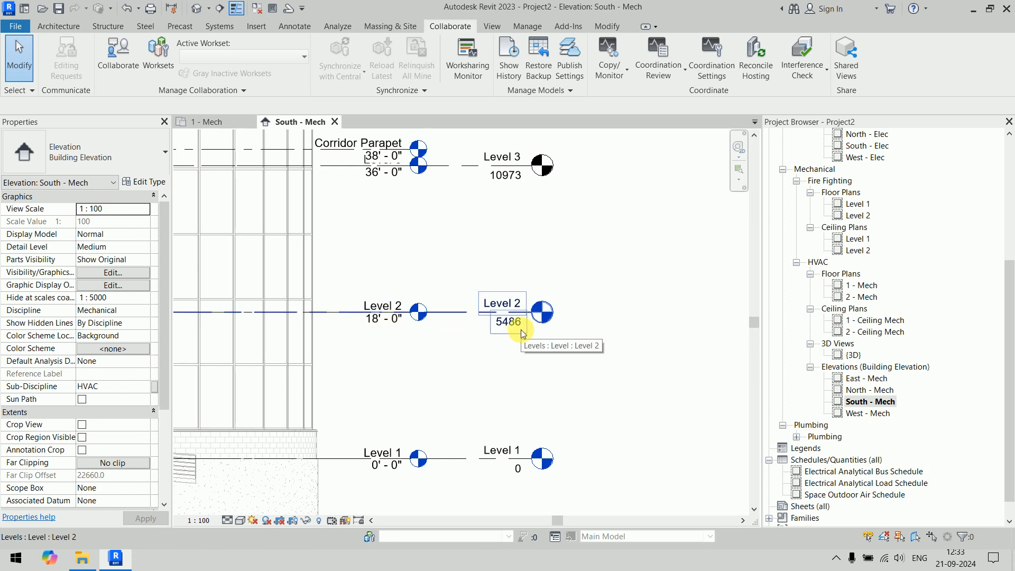
scroll(521, 329, down, 4)
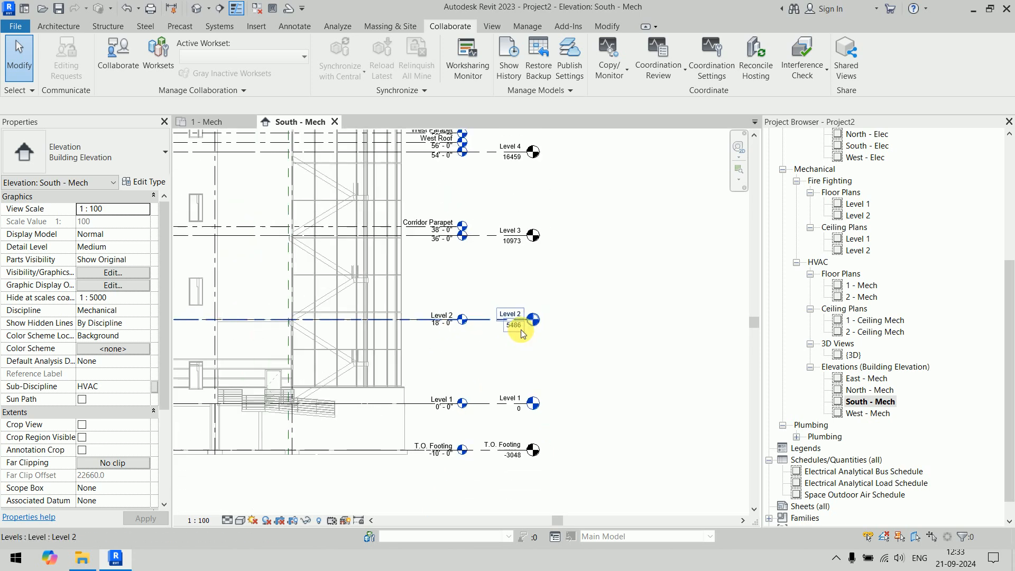
middle_drag(525, 322, 556, 335)
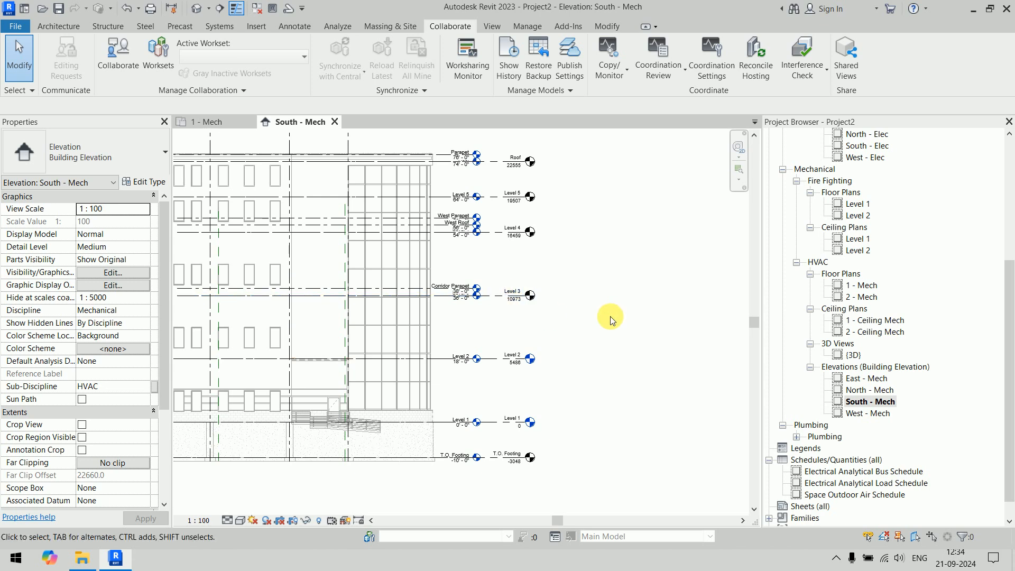
drag(599, 134, 500, 503)
scroll(584, 392, down, 1)
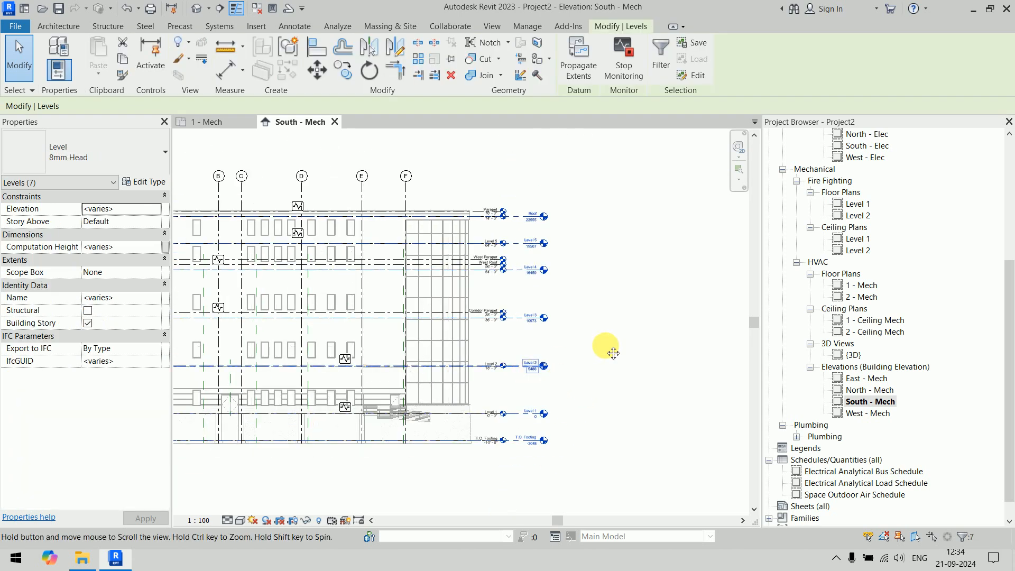
middle_drag(613, 353, 665, 356)
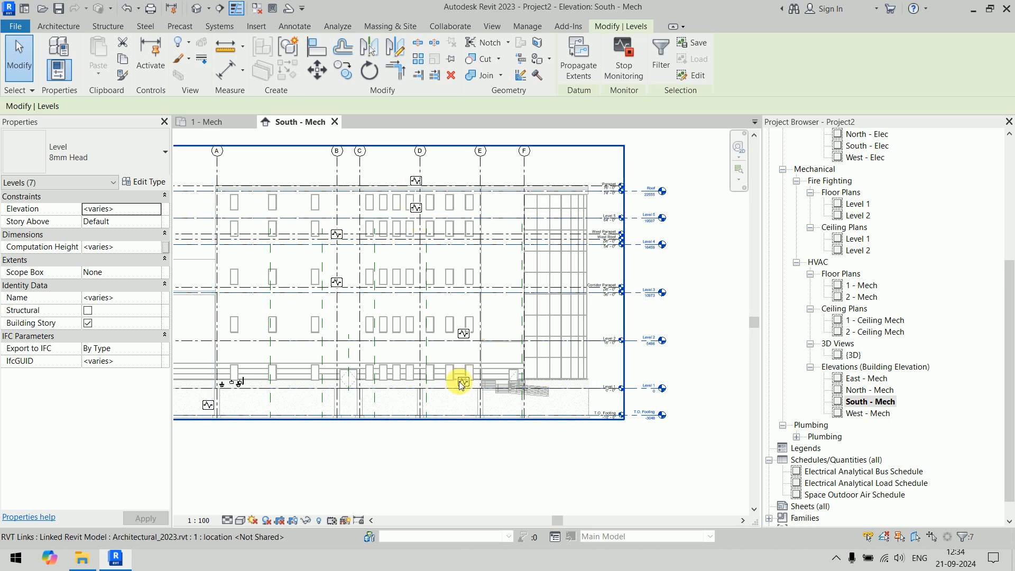
click(483, 477)
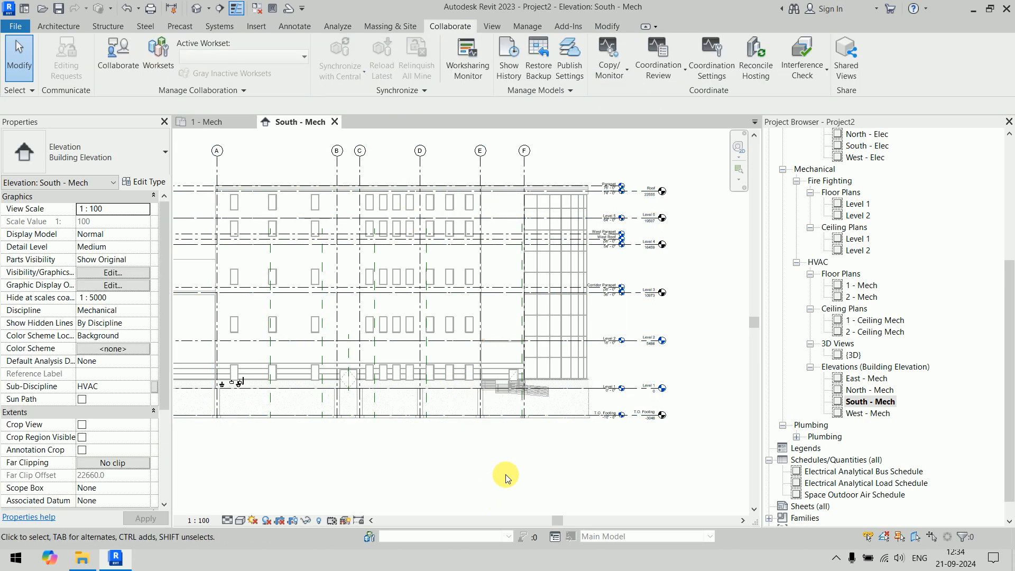
Open the Level 1 floor plan under Mechanical, Fire Fighting
scroll(901, 312, up, 6)
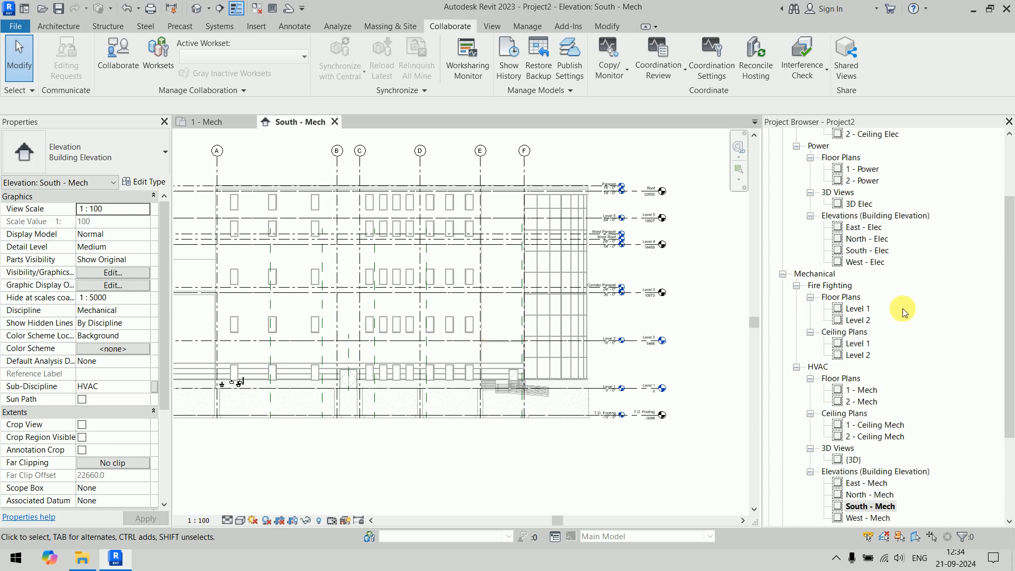
scroll(903, 312, down, 2)
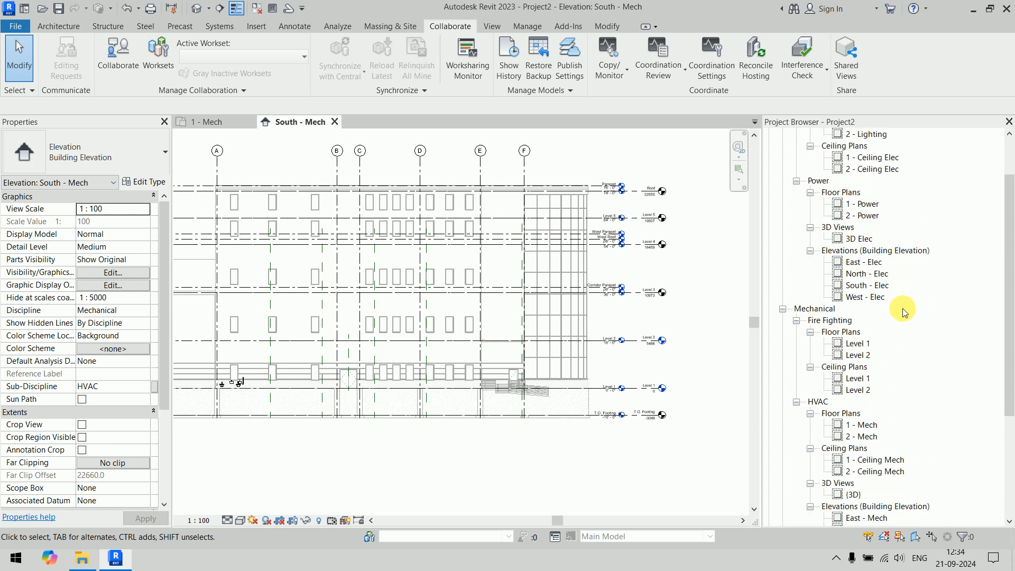
double_click(866, 344)
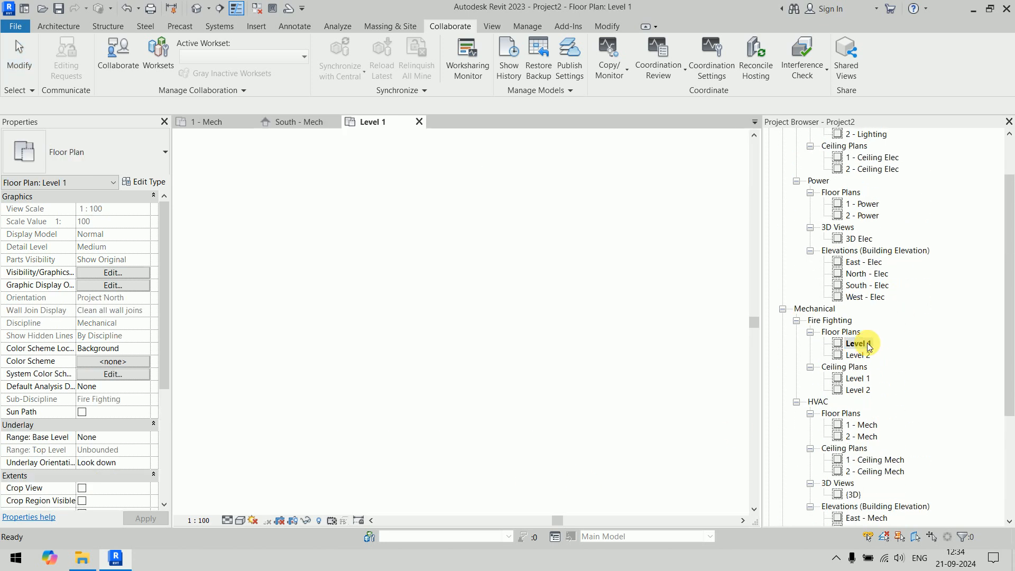
middle_drag(536, 387, 417, 397)
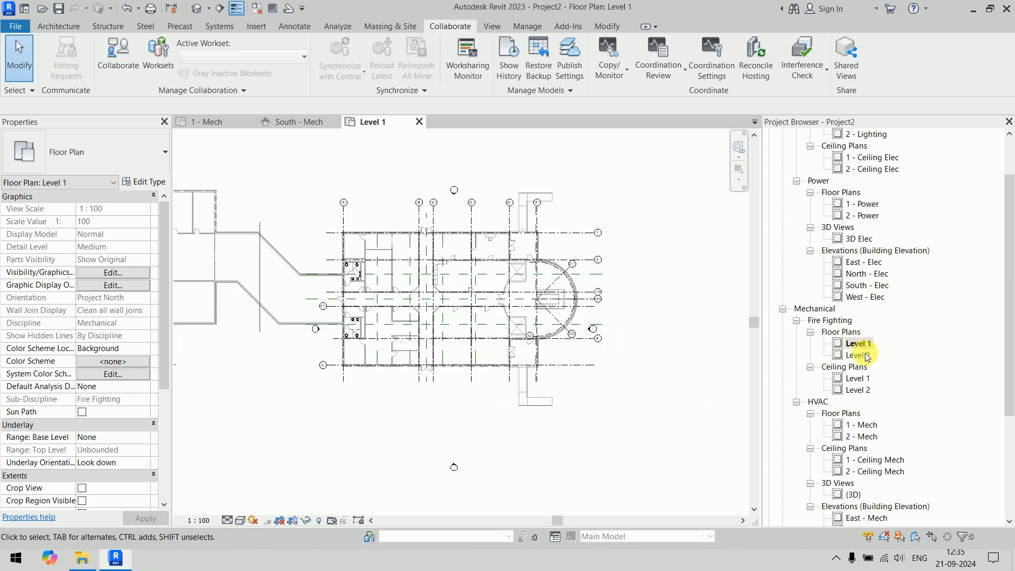
Start creating new floor plans and select Level 3, Level 4, Level 5 and Roof, leaving out T.O. Footing
click(489, 26)
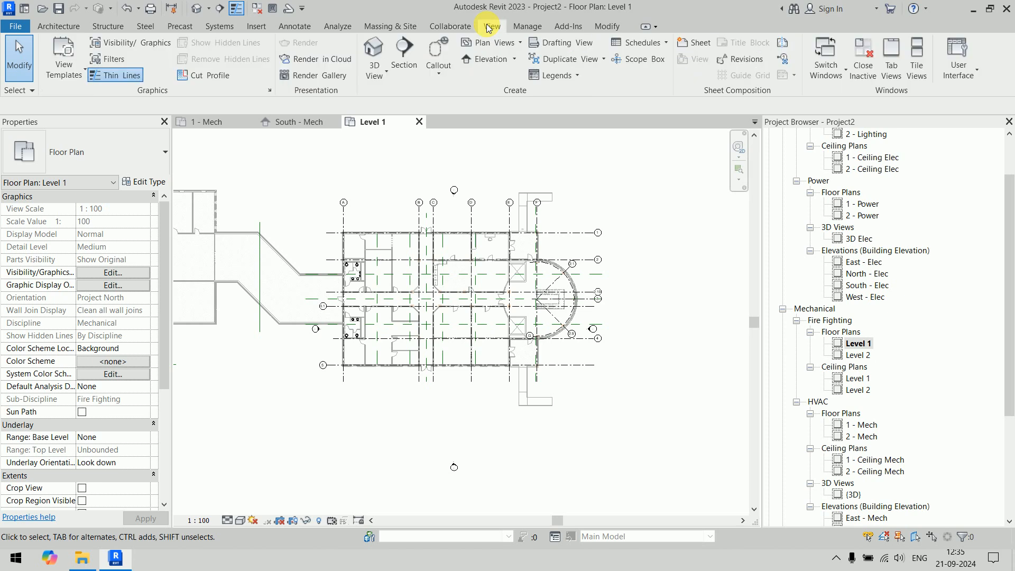
click(491, 42)
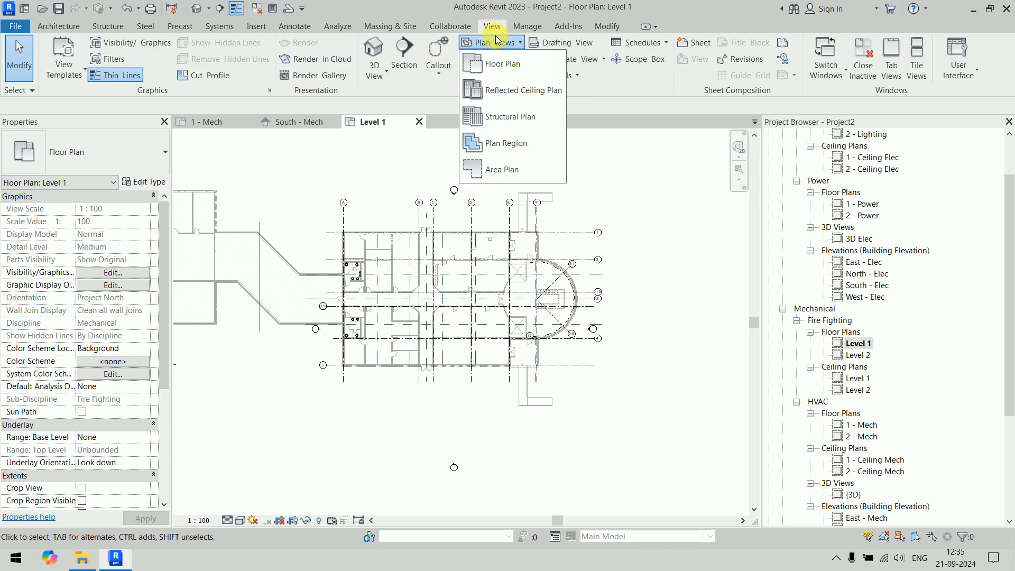
click(500, 65)
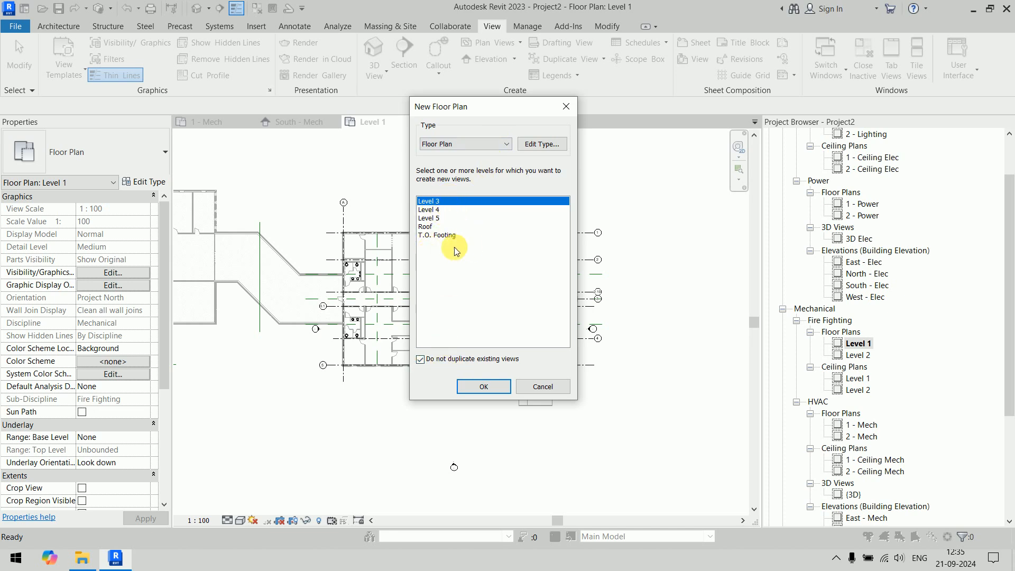
shift+click(430, 226)
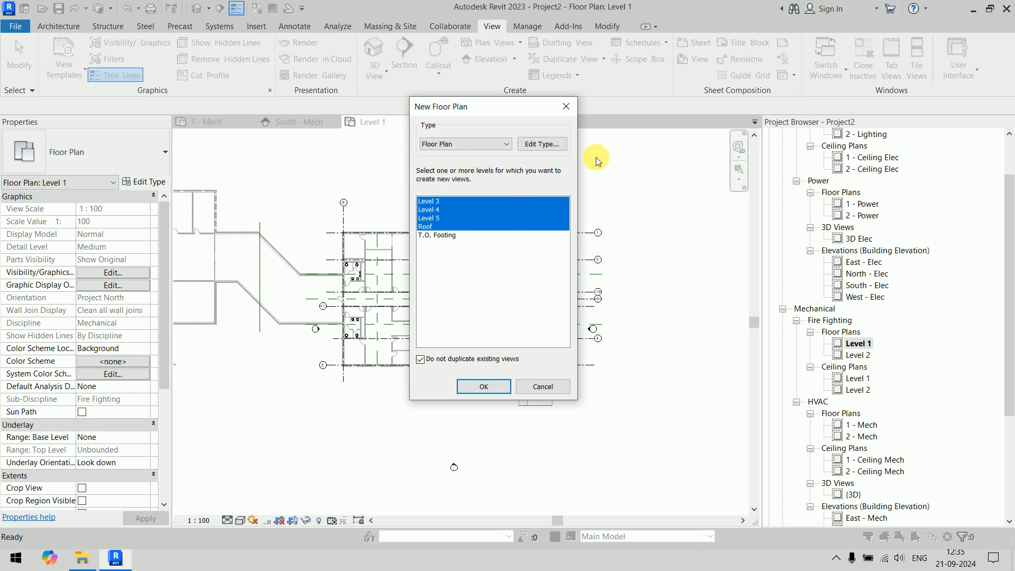
Duplicate the Mechanical Plan view template as HVAC Plan and set the copy's Sub-Discipline to HVAC
click(545, 143)
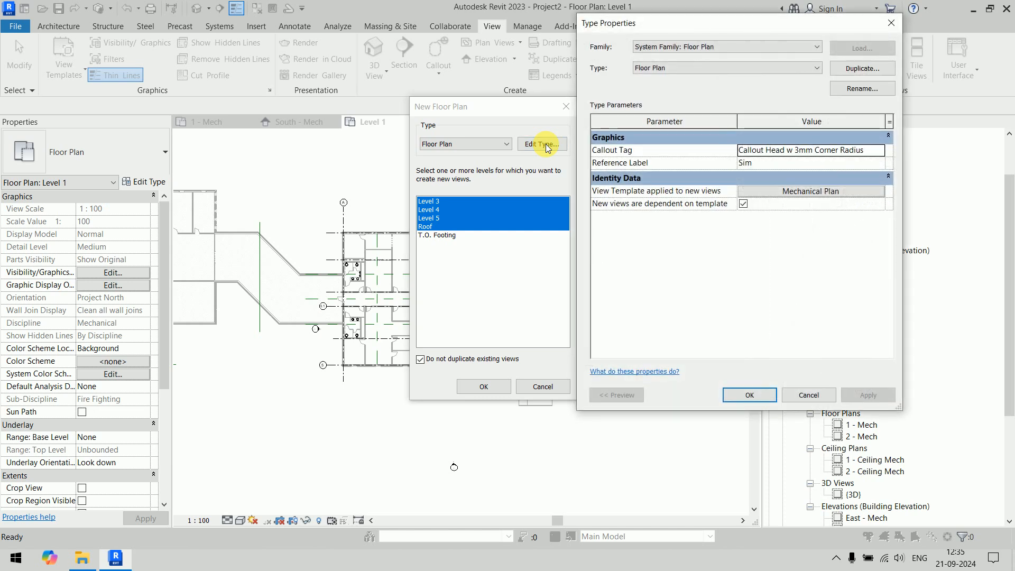
click(833, 189)
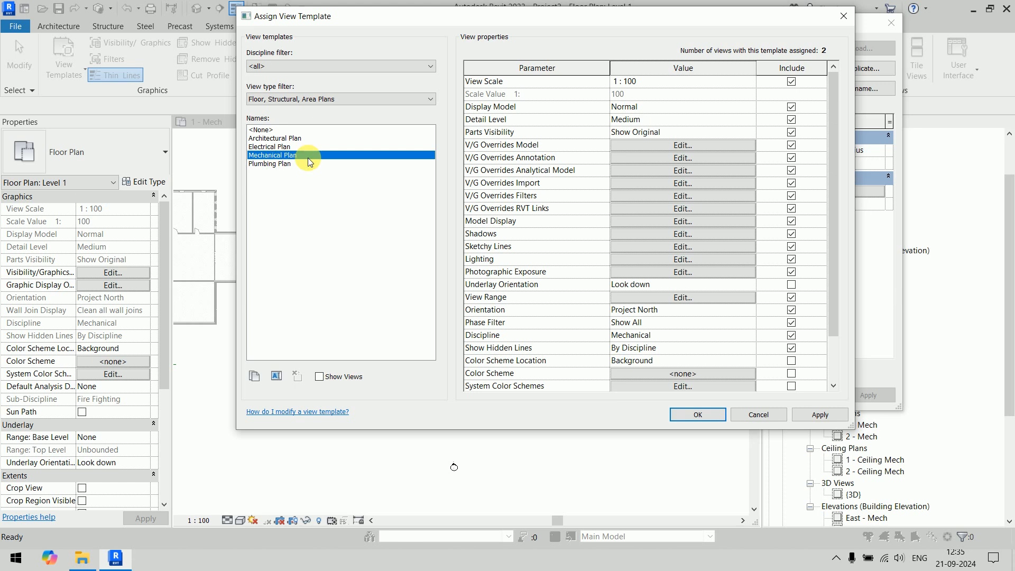
drag(831, 166, 829, 224)
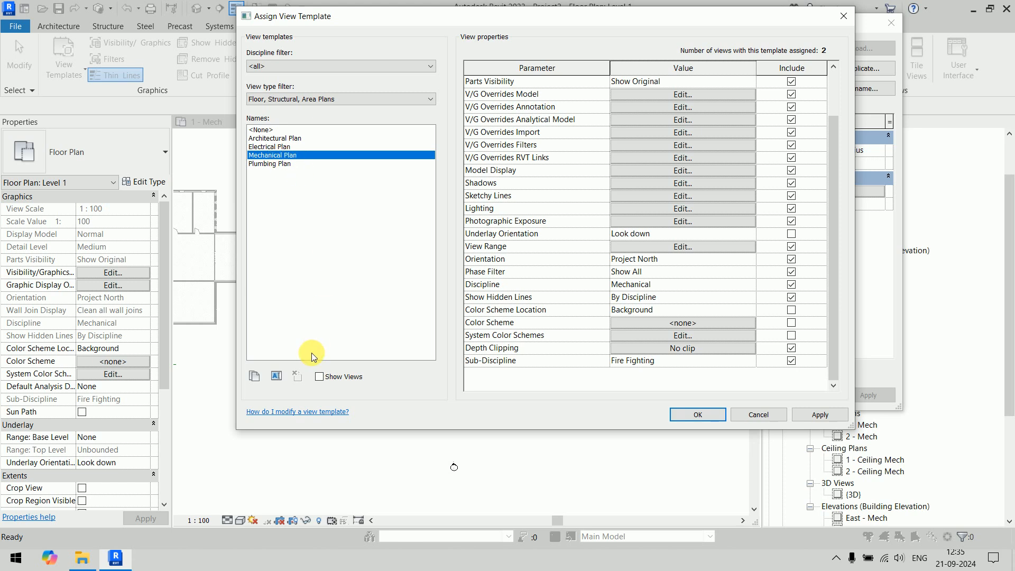
click(254, 376)
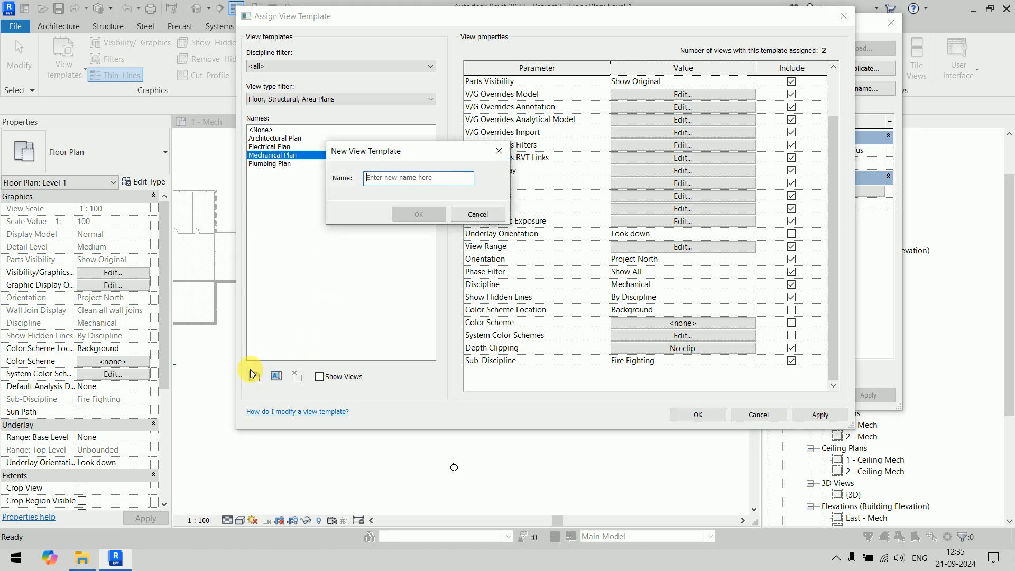
text(HVAC )
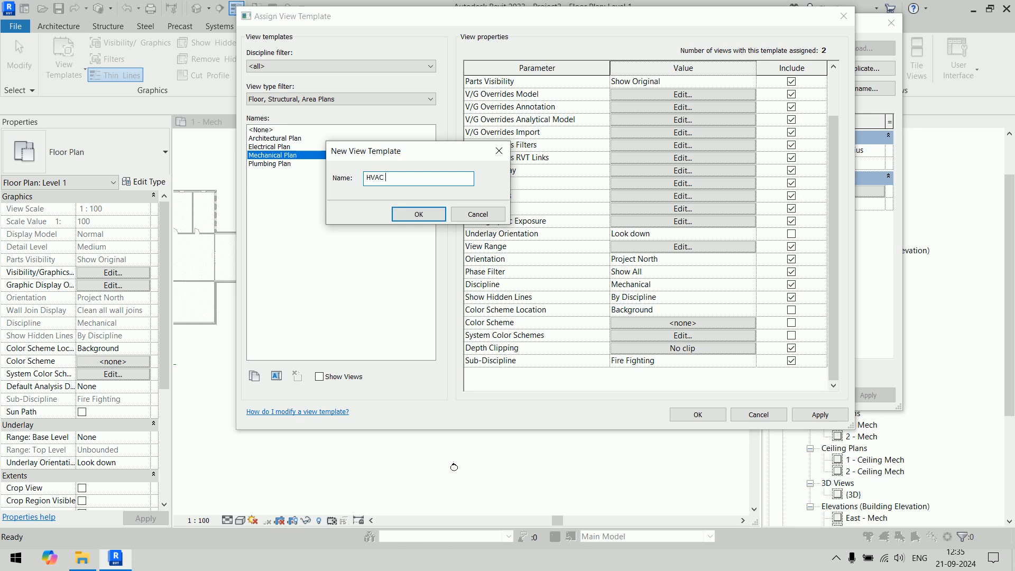
text(Plan)
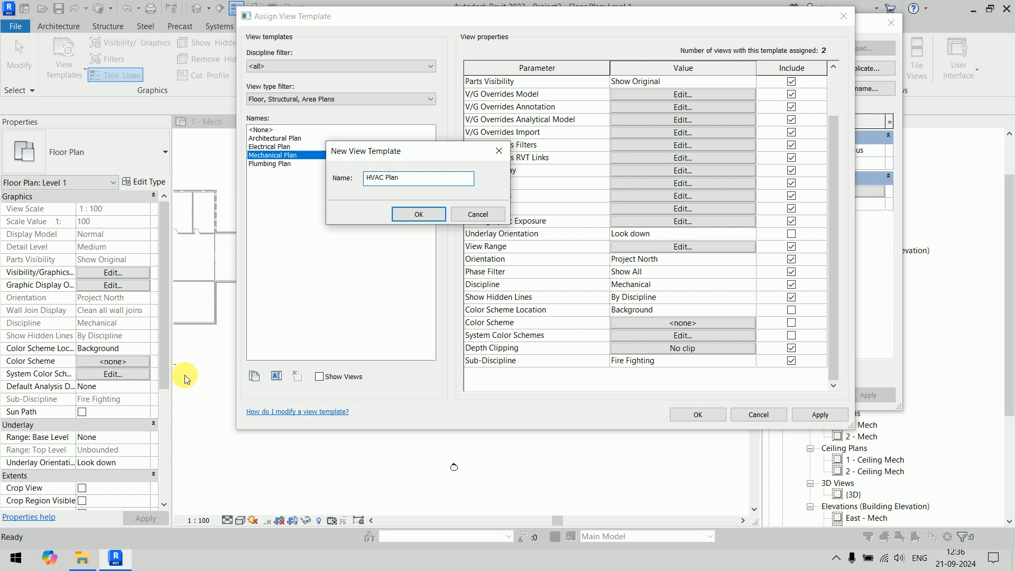
click(417, 214)
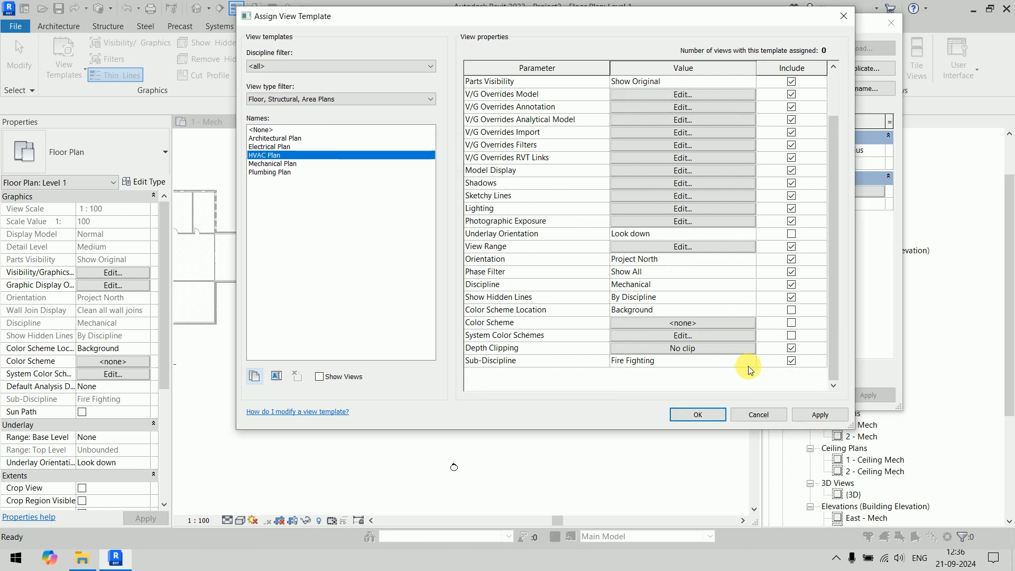
click(747, 365)
click(632, 384)
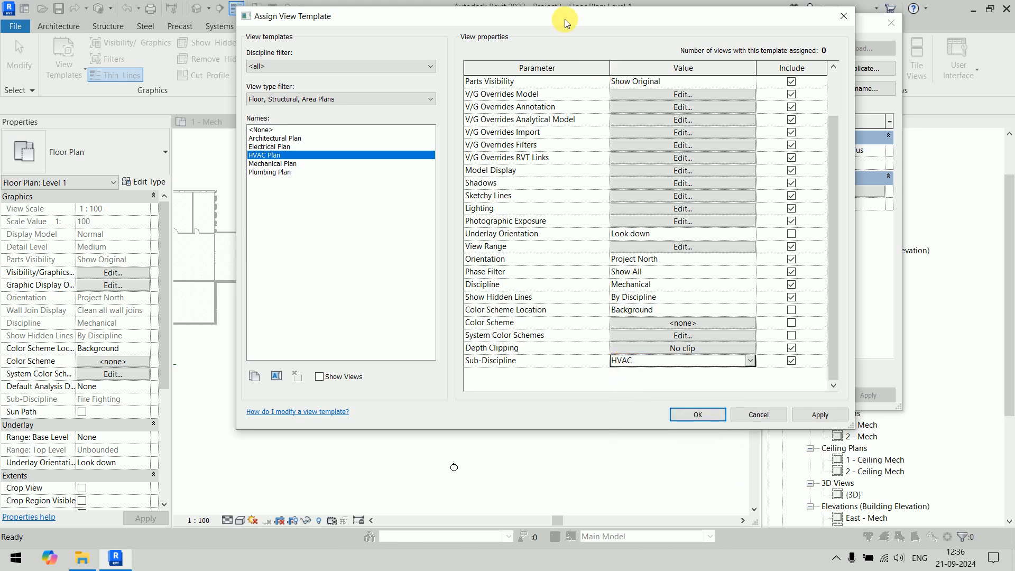
Assign the Mechanical Plan template to new floor plan views and create the plans for the selected levels
drag(564, 19, 475, 57)
click(199, 203)
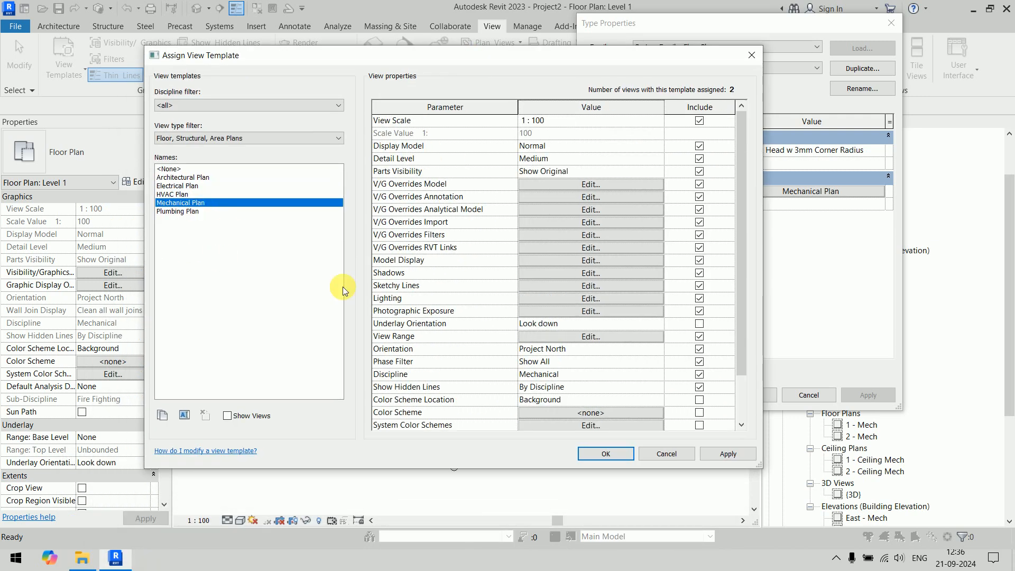
click(607, 455)
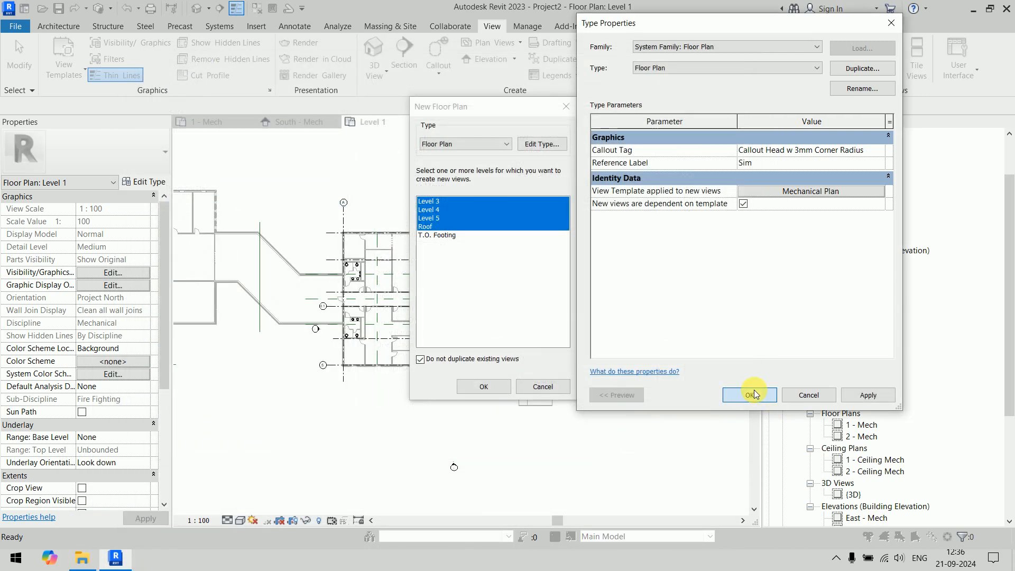
click(755, 394)
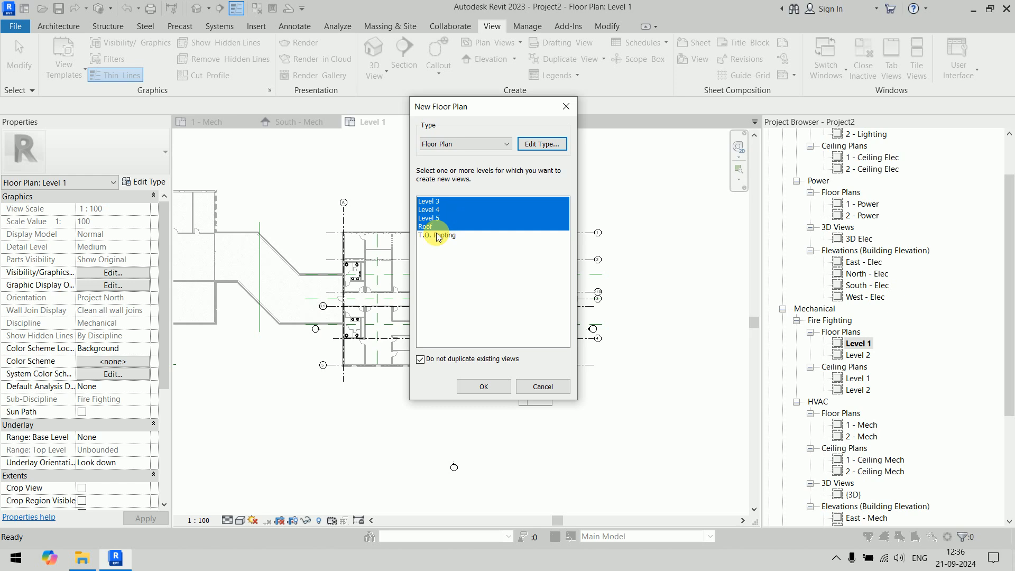
click(490, 390)
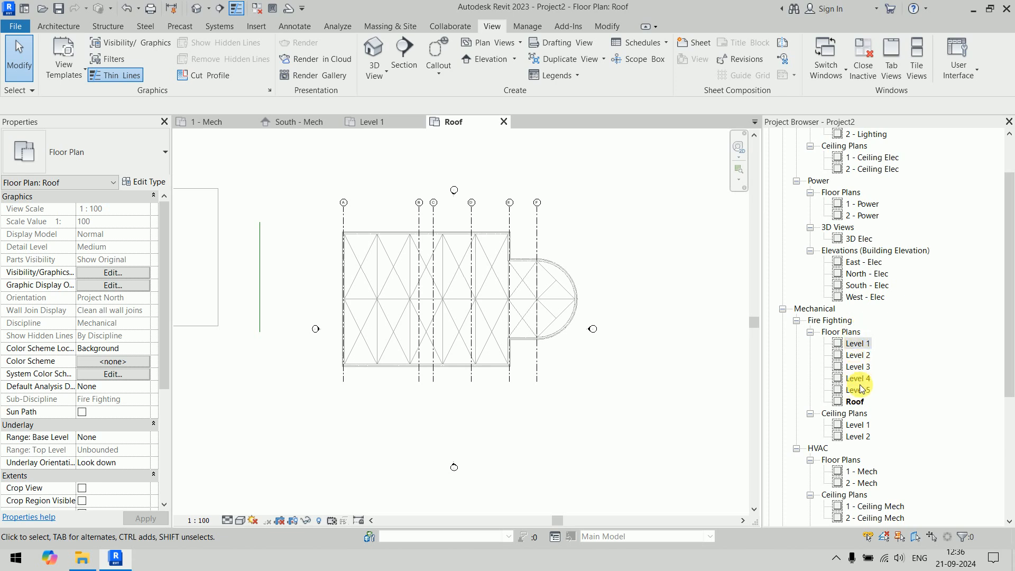
Close the Roof plan and examine the level heads around T.O. Footing in the South - Mech elevation
click(504, 122)
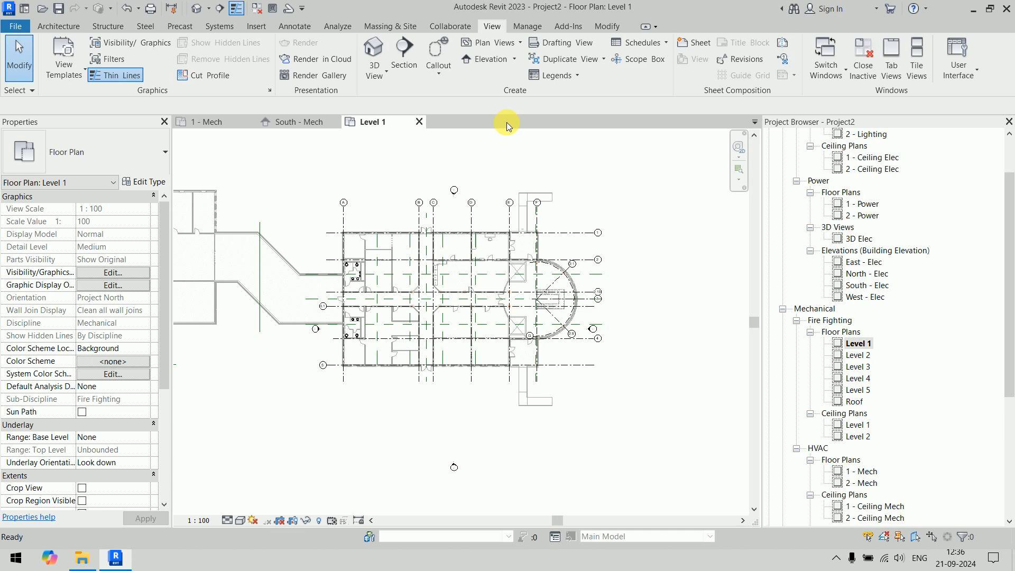
click(290, 122)
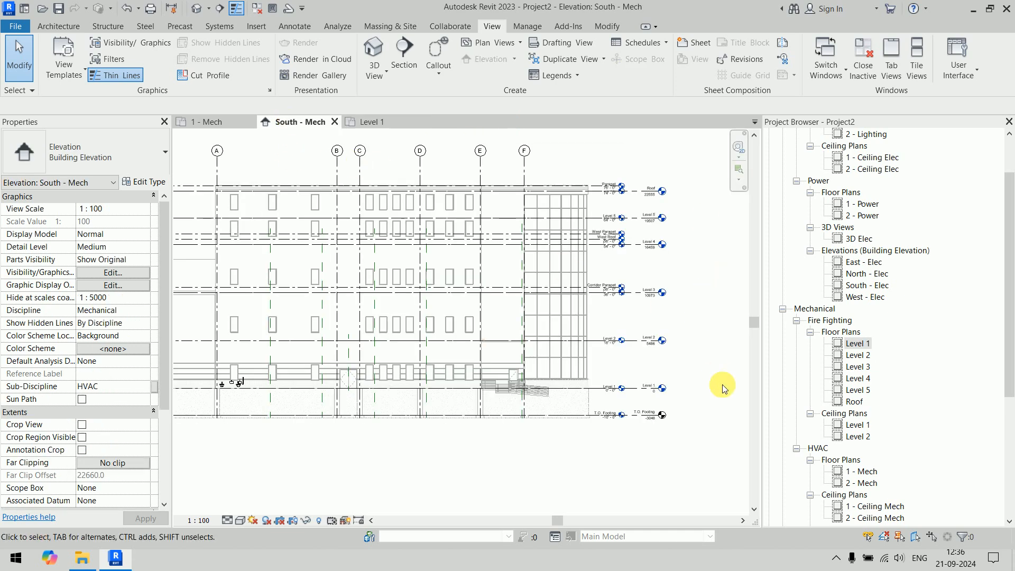
scroll(682, 422, up, 5)
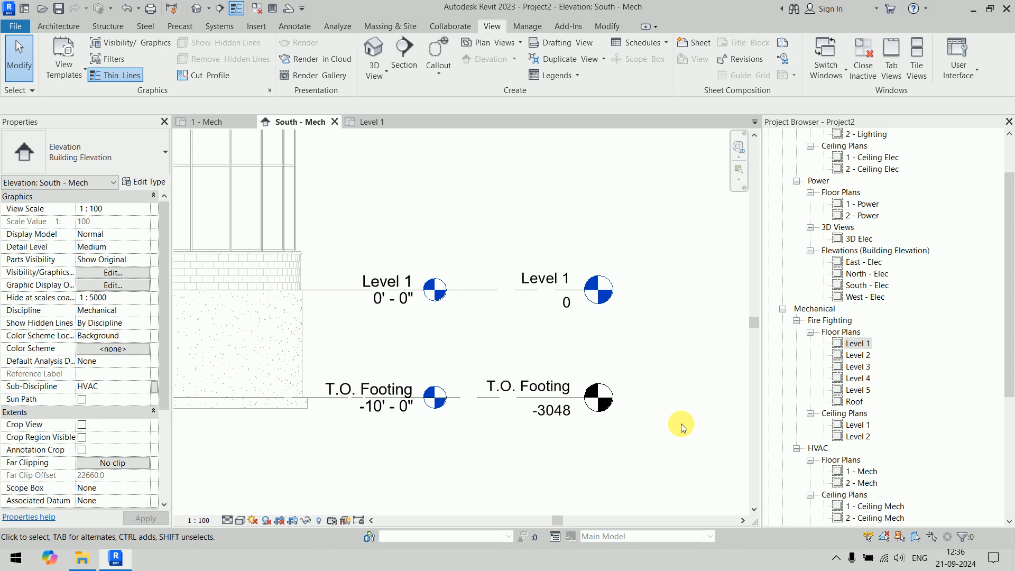
Start creating new reflected ceiling plans and open the type properties of the Ceiling Plan view type
click(484, 47)
click(501, 90)
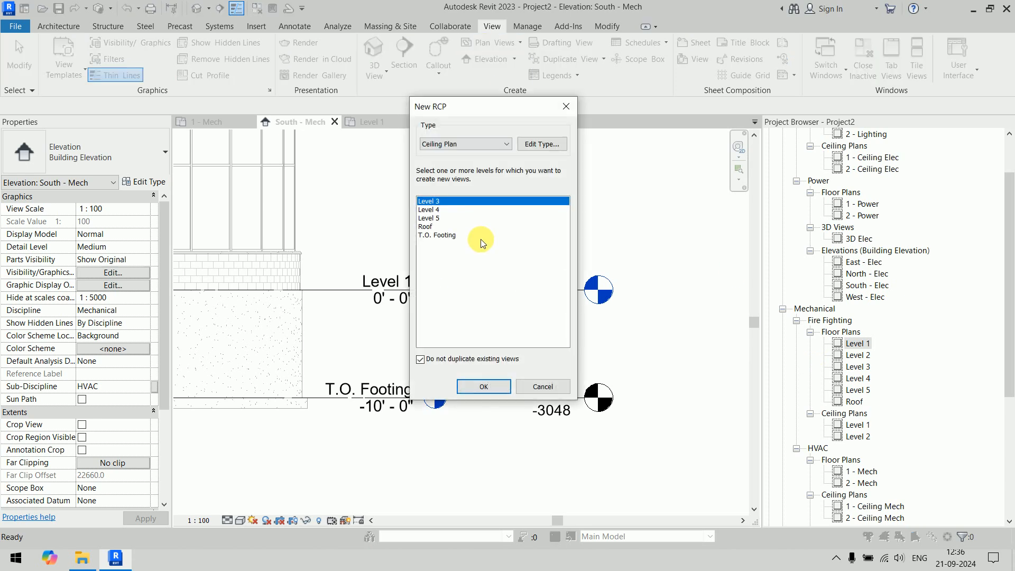
click(537, 144)
Try duplicating the Mechanical Ceiling view template under the name Fire Ceiling
click(829, 188)
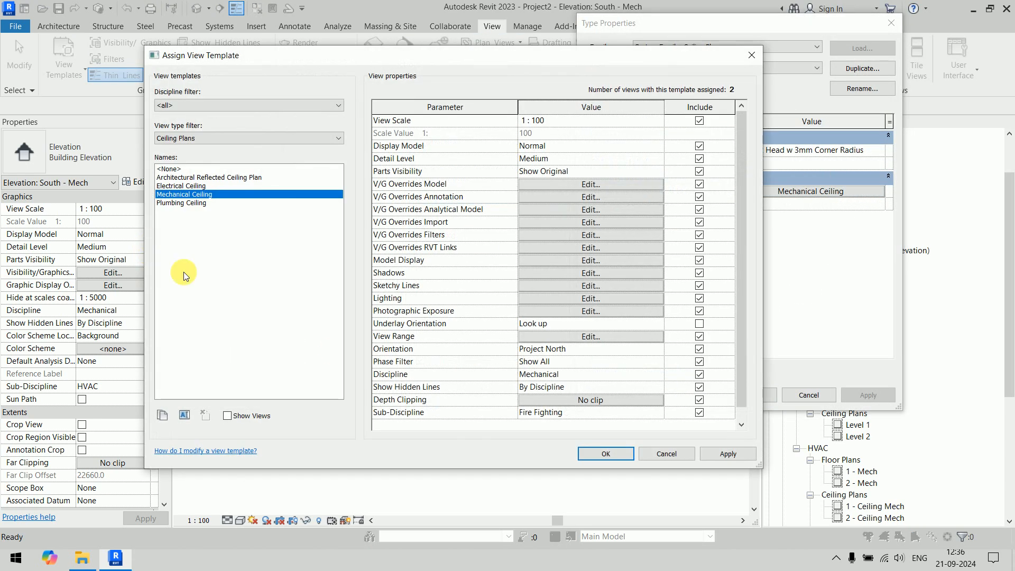
click(161, 417)
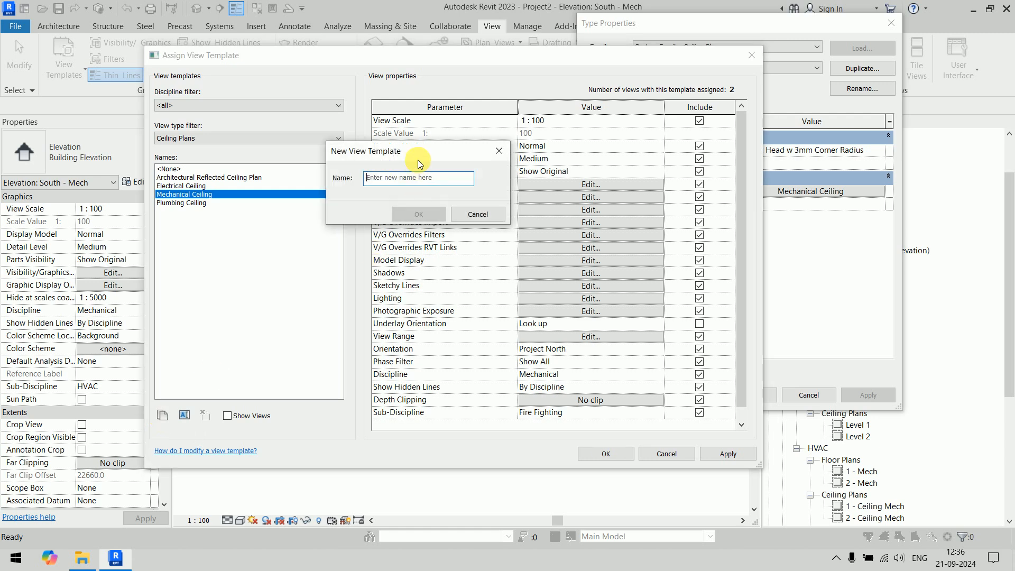
text(Fi)
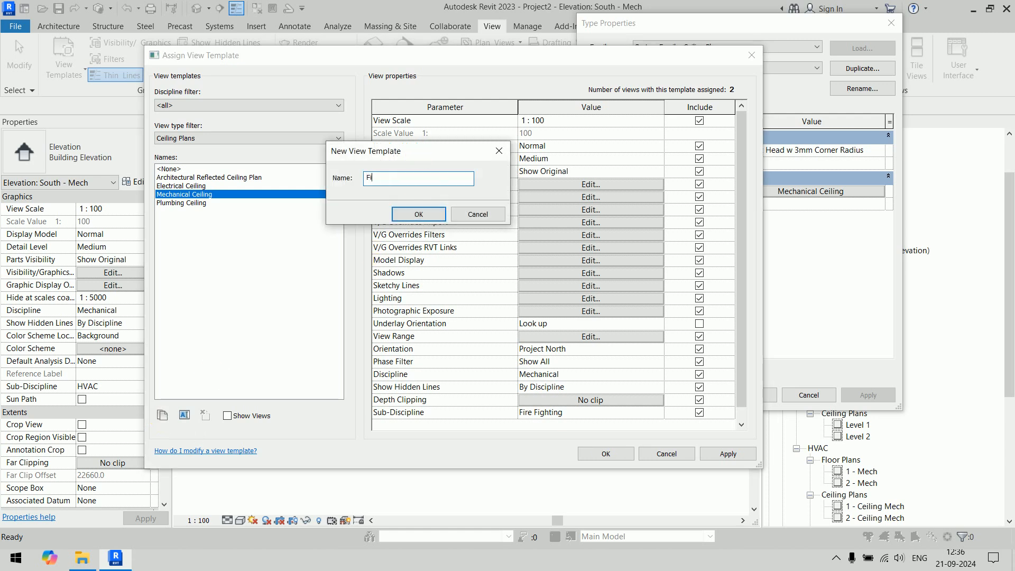
text(re Ceiling)
key(Return)
scroll(659, 412, down, 1)
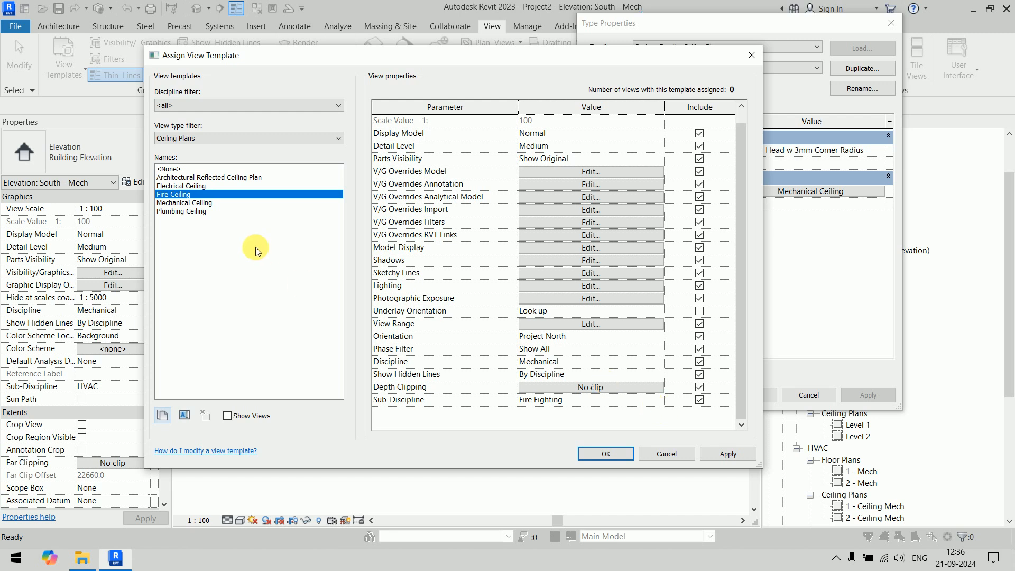
Try setting the Mechanical Ceiling template's Sub-Discipline to HVAC beside the Fire Ceiling copy, and discard the template changes
click(223, 202)
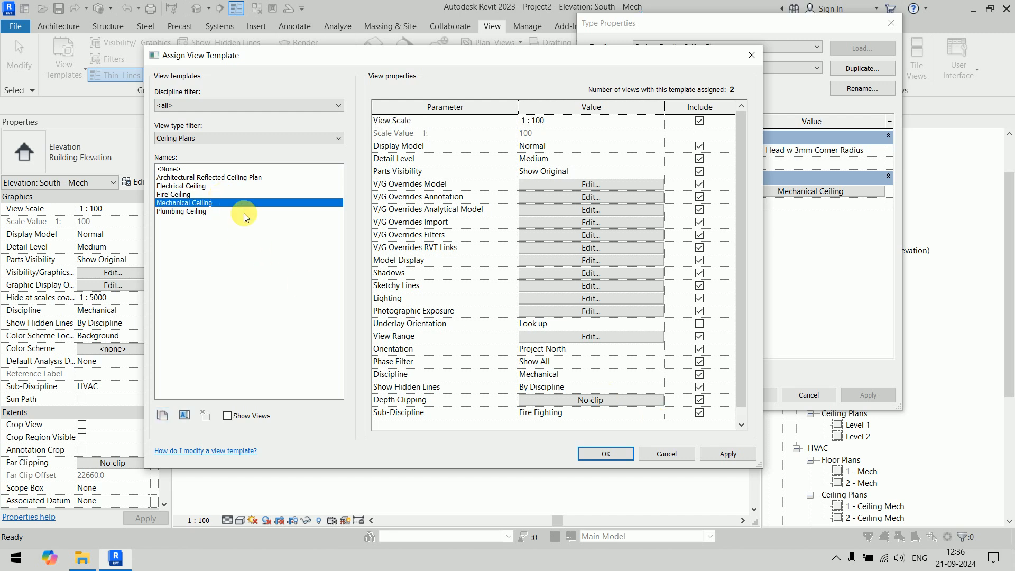
click(229, 193)
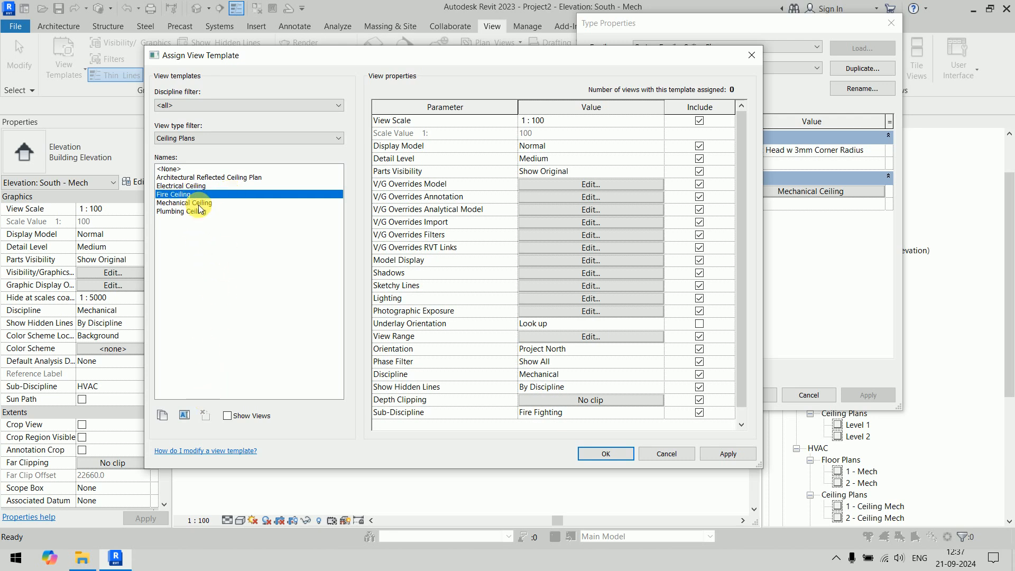
click(226, 202)
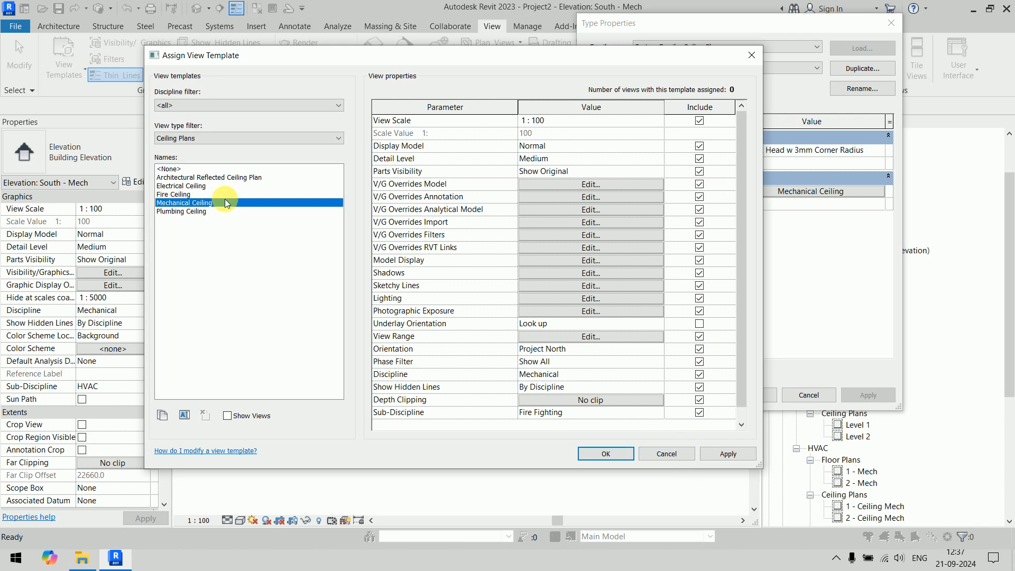
click(653, 415)
click(553, 436)
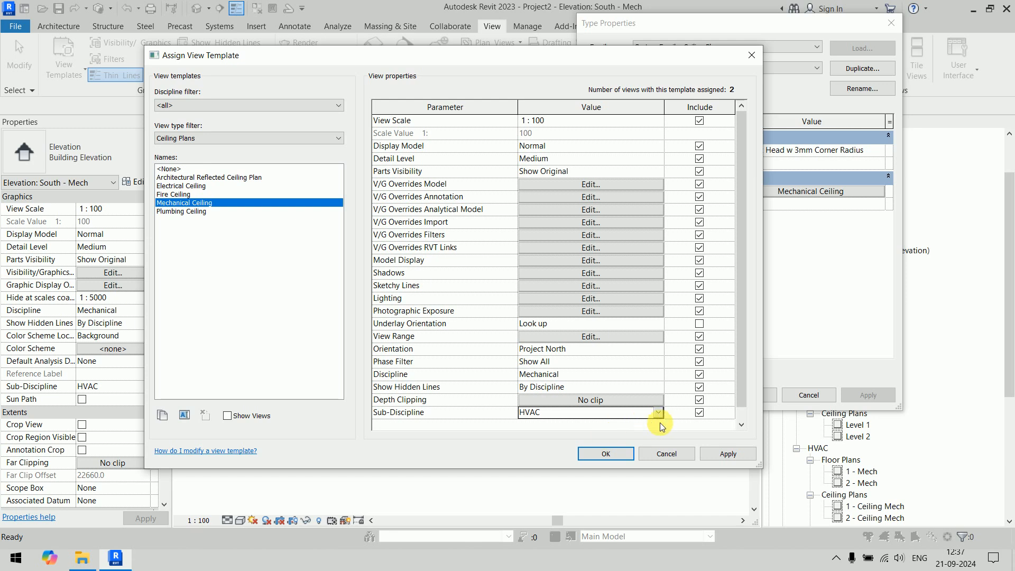
click(659, 452)
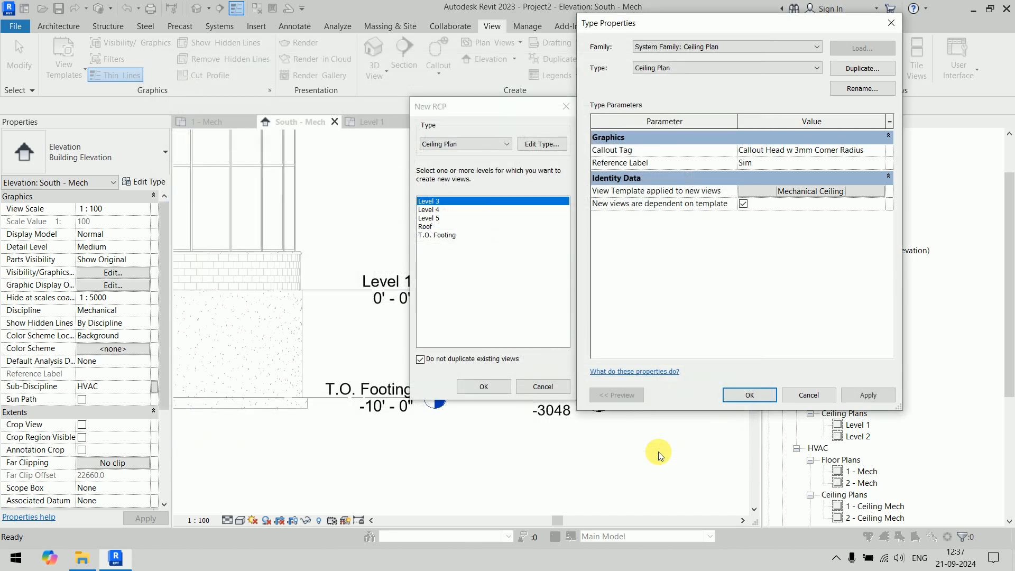
Reopen the template assignment for new ceiling plans and try the Sub-Discipline HVAC on the Mechanical Ceiling template
click(842, 191)
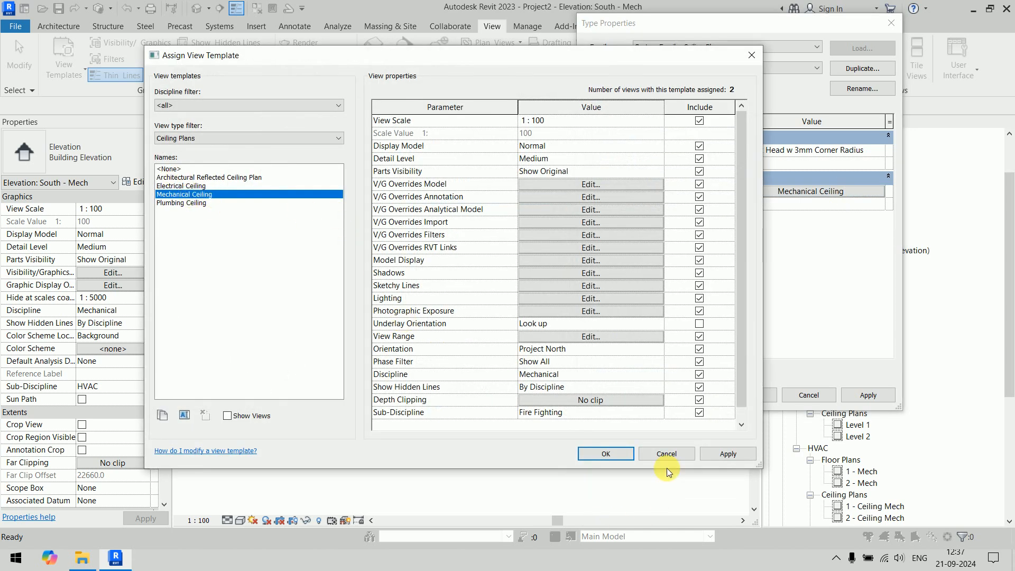
click(657, 413)
click(541, 434)
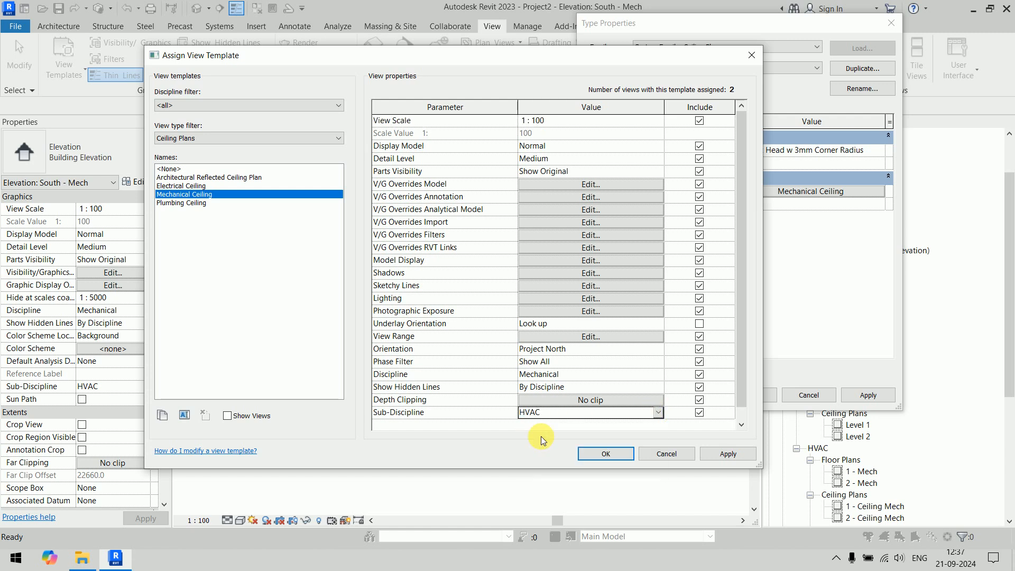
click(204, 203)
click(206, 194)
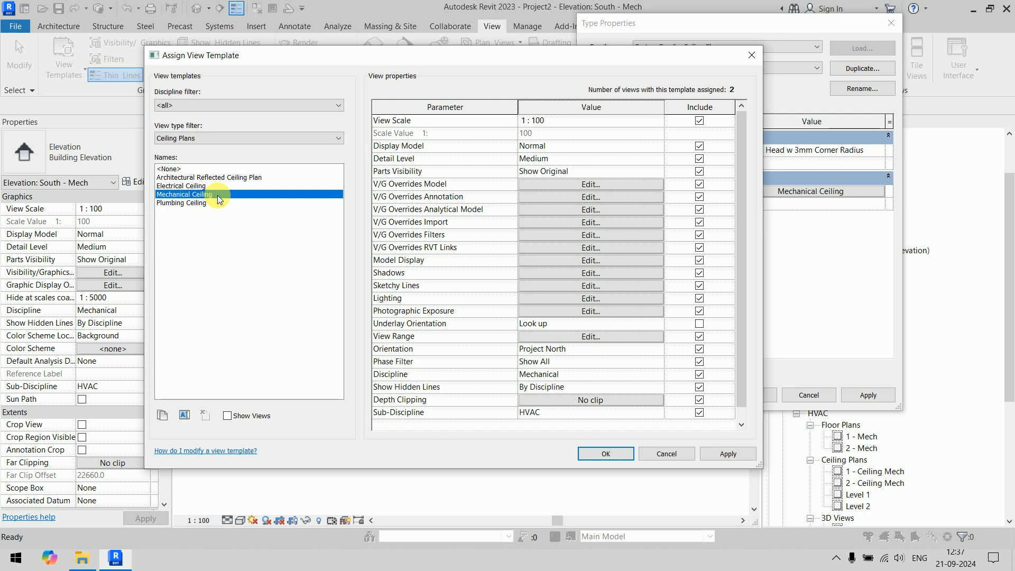
Return Mechanical Ceiling's Sub-Discipline to Fire Fighting, try duplicating the template as Fire Ciling, and discard the template changes
click(657, 411)
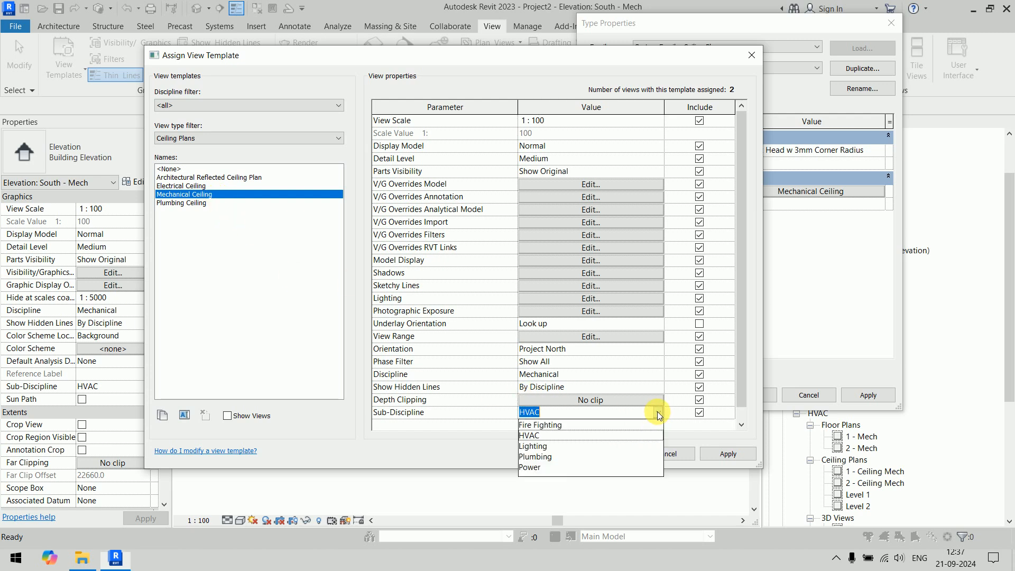
click(549, 424)
click(163, 415)
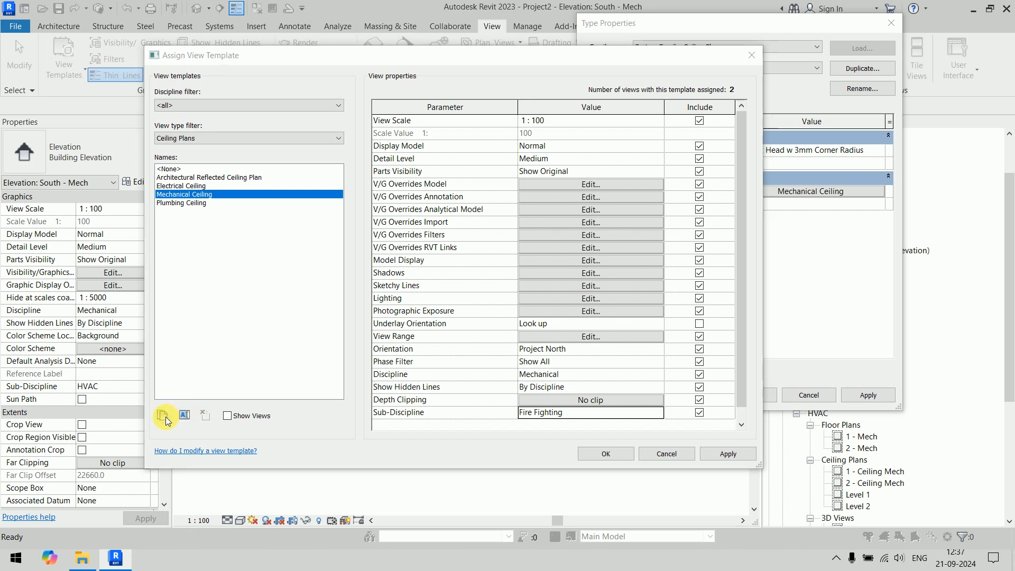
text(Fire Cilin)
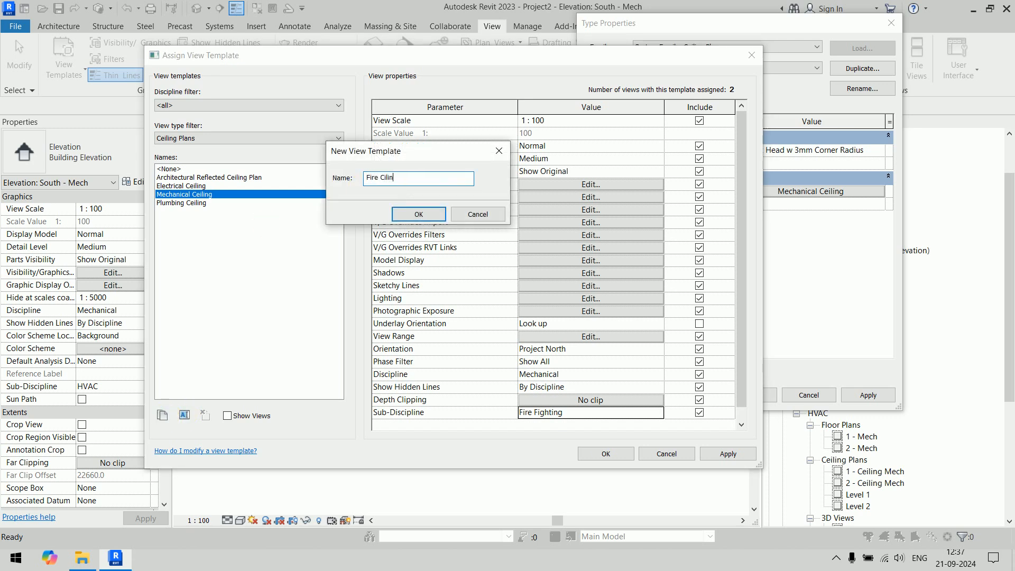
text(g)
click(423, 215)
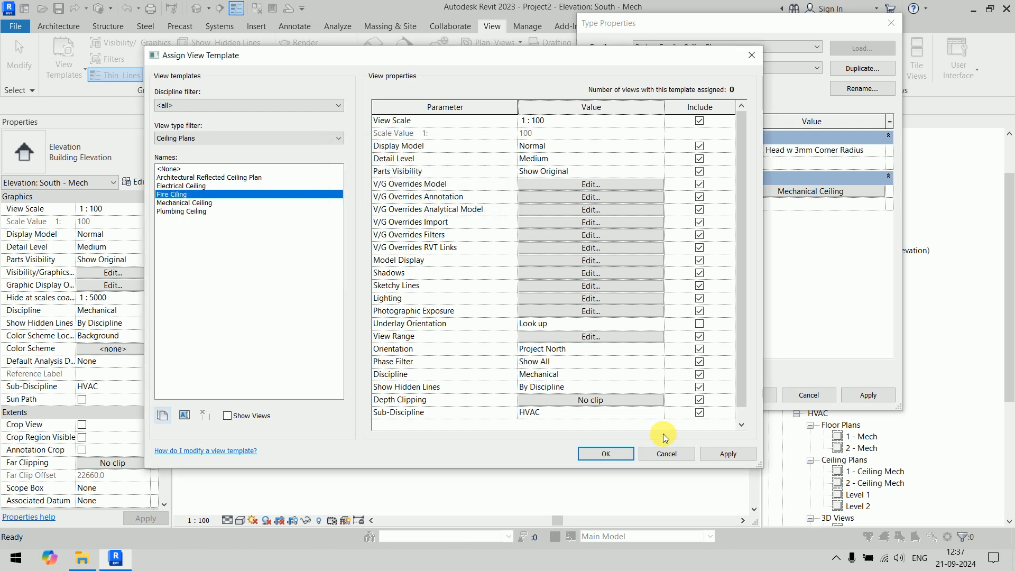
click(658, 414)
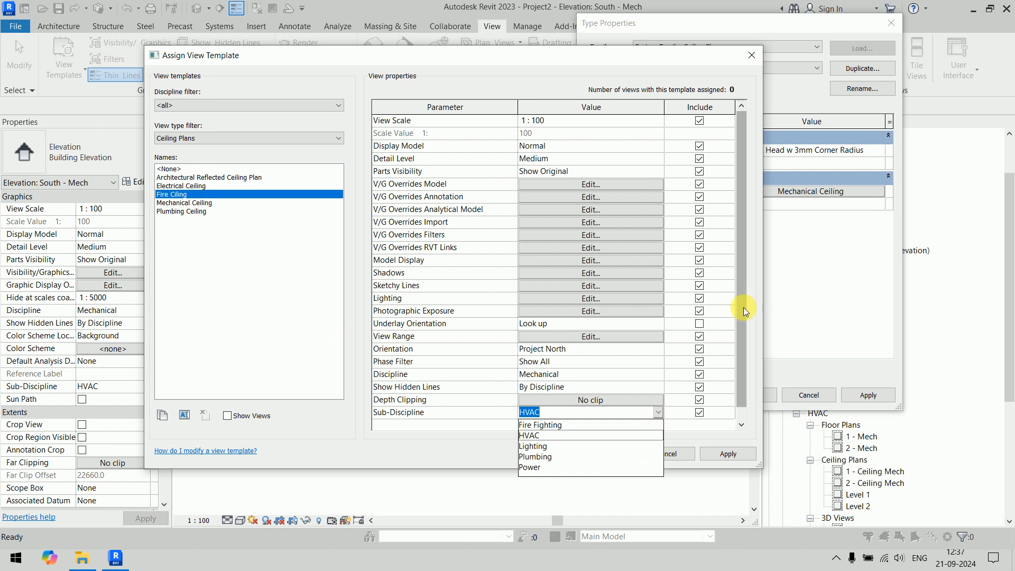
click(719, 451)
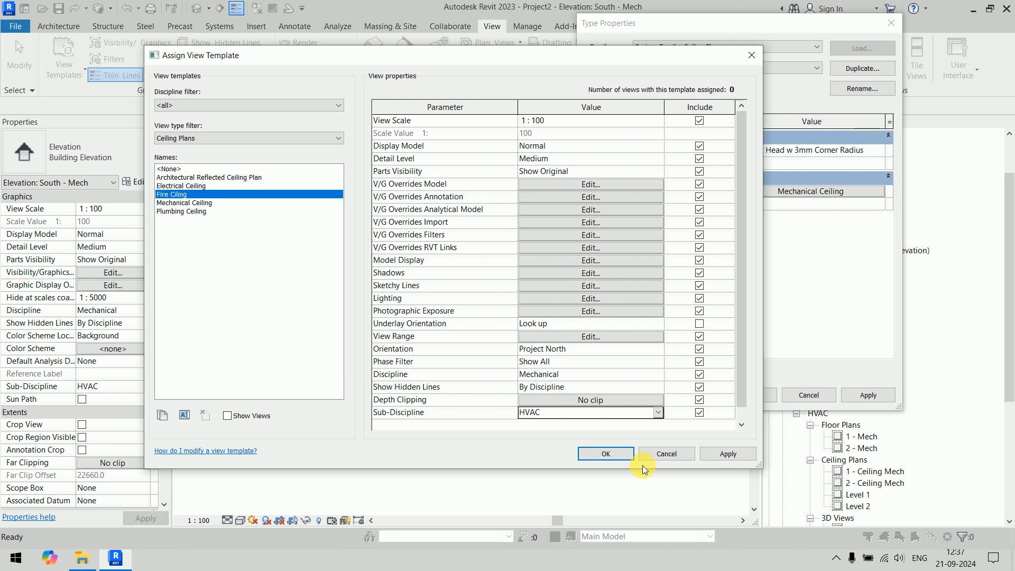
click(666, 455)
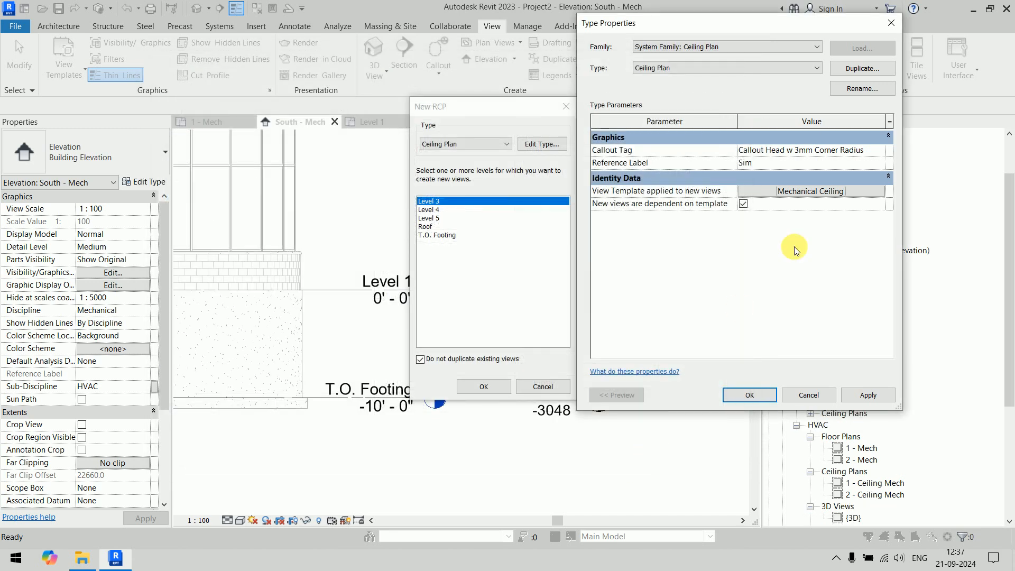
Duplicate the Mechanical Ceiling template as HVAC Ceiling with Sub-Discipline HVAC, and assign the copy to new ceiling plan views
click(810, 191)
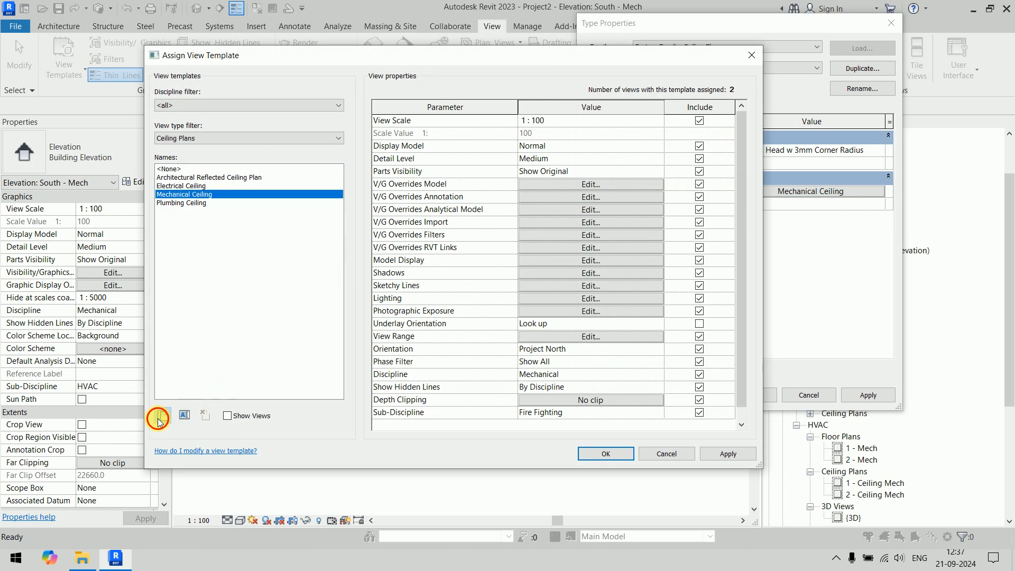
click(160, 418)
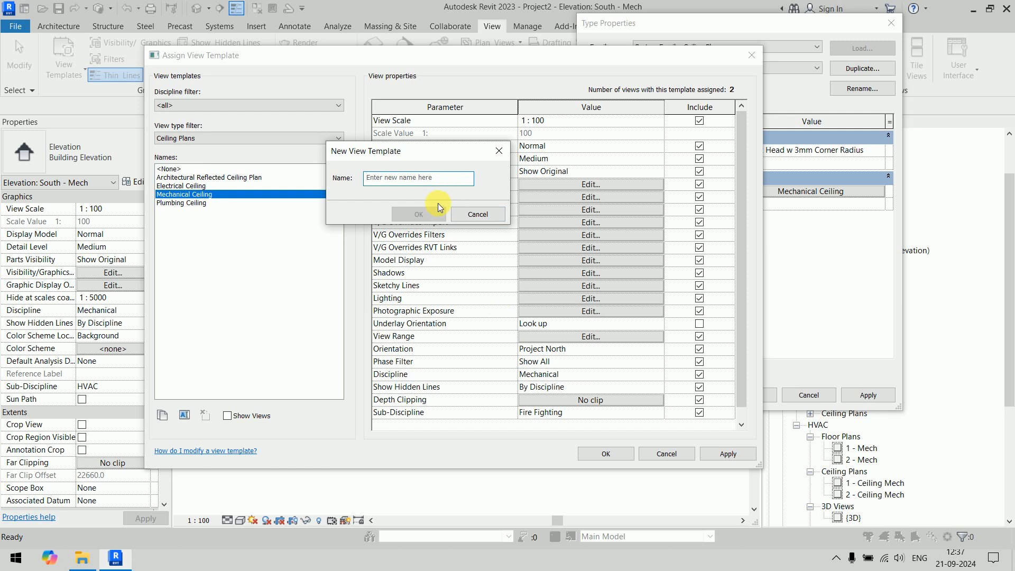
text(HVAC Ceiling)
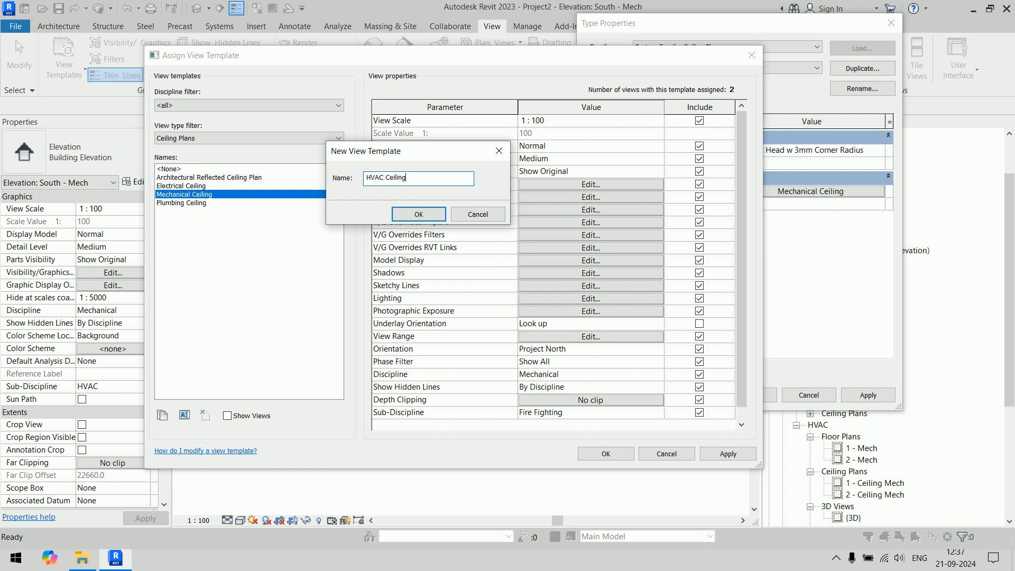
click(415, 212)
click(657, 412)
click(529, 436)
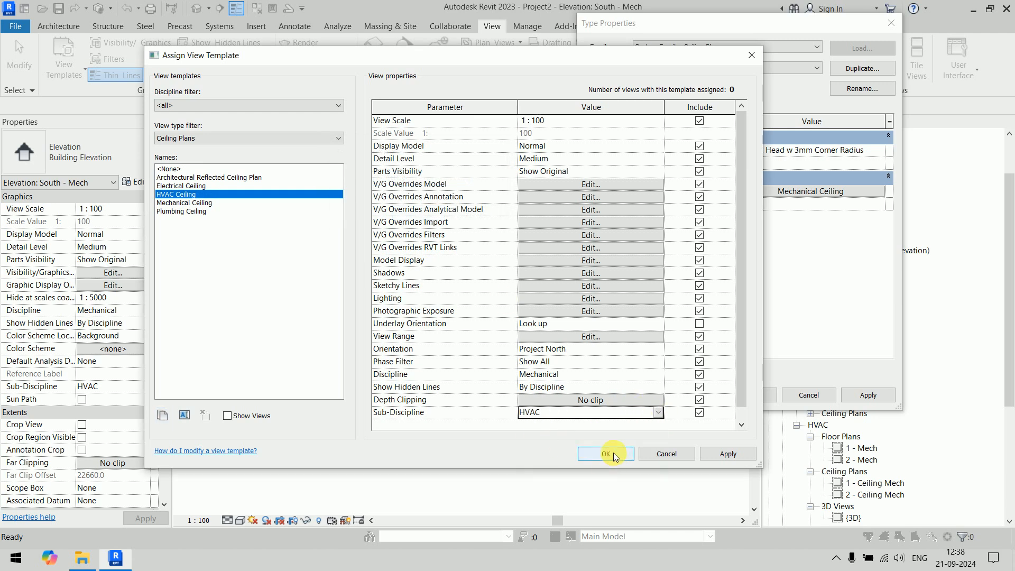
click(613, 453)
click(748, 395)
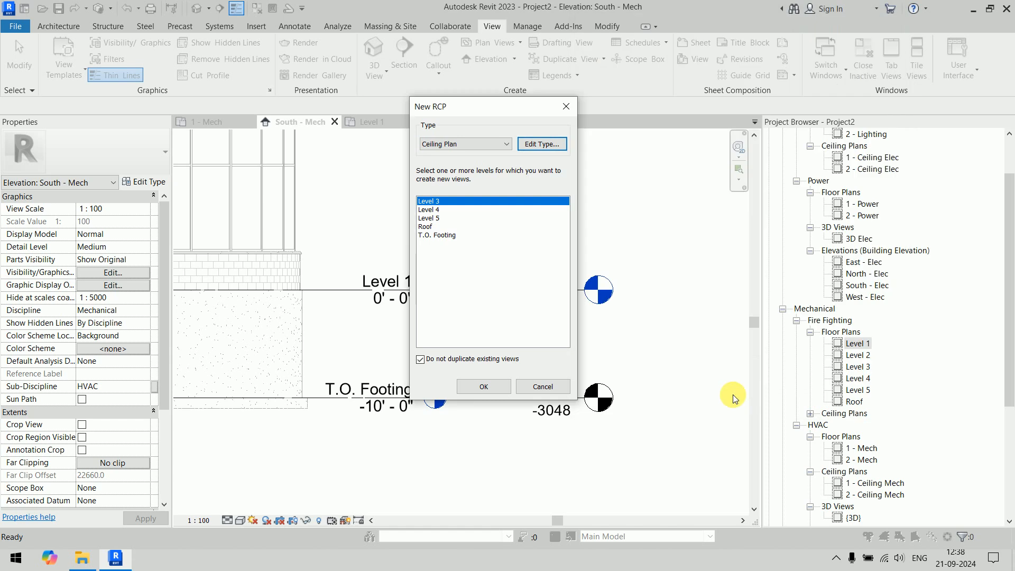
Create the reflected ceiling plans for Level 3, Level 4 and Level 5, and close the Level 5 ceiling plan
shift+click(441, 217)
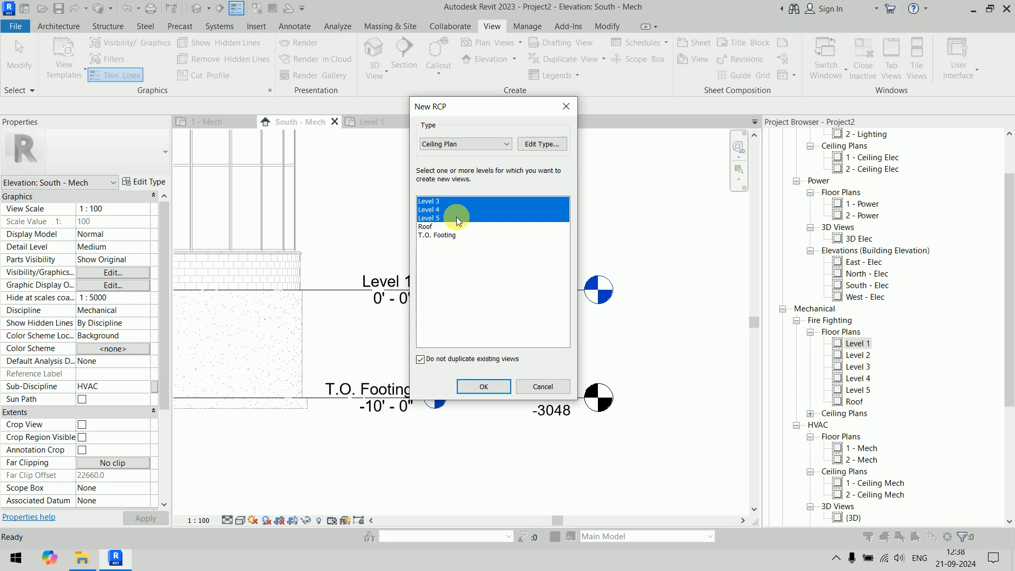
click(483, 386)
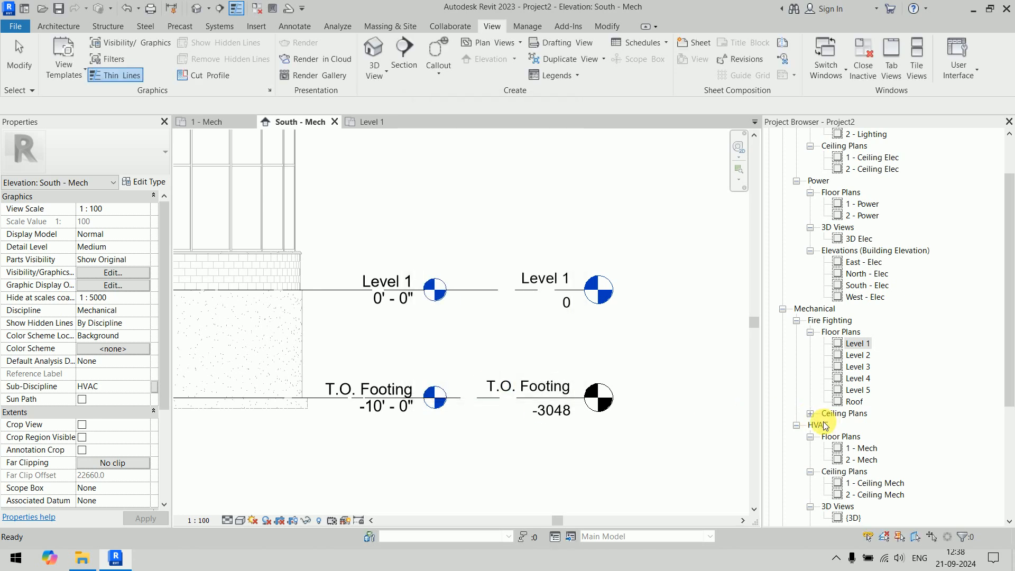
click(810, 414)
scroll(917, 365, down, 3)
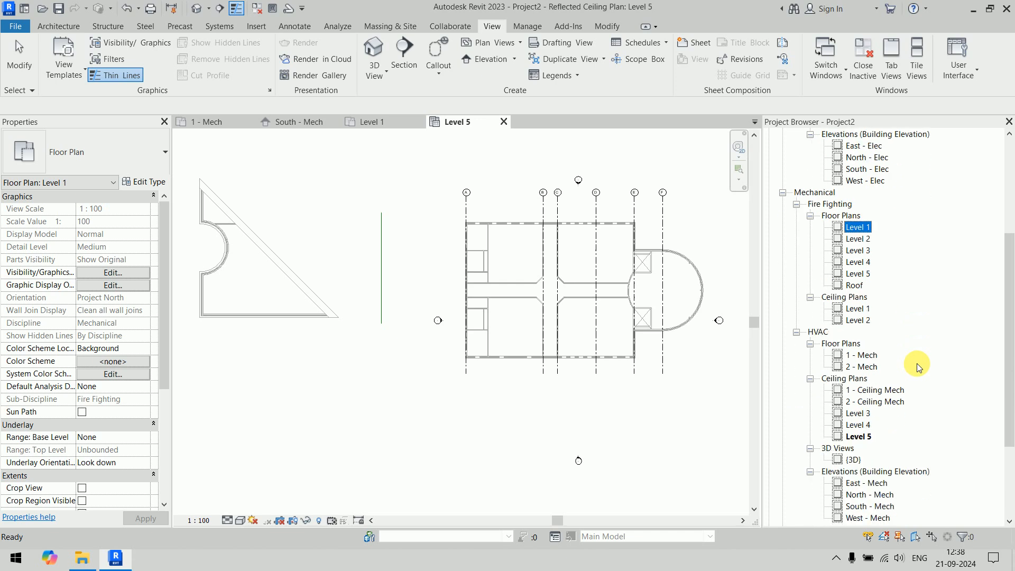
scroll(918, 366, down, 2)
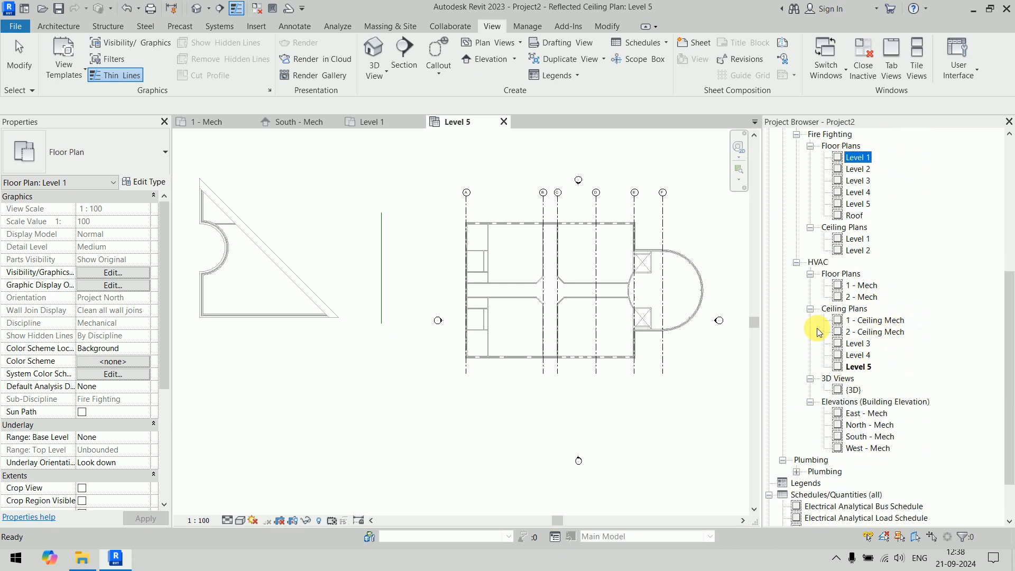
click(503, 121)
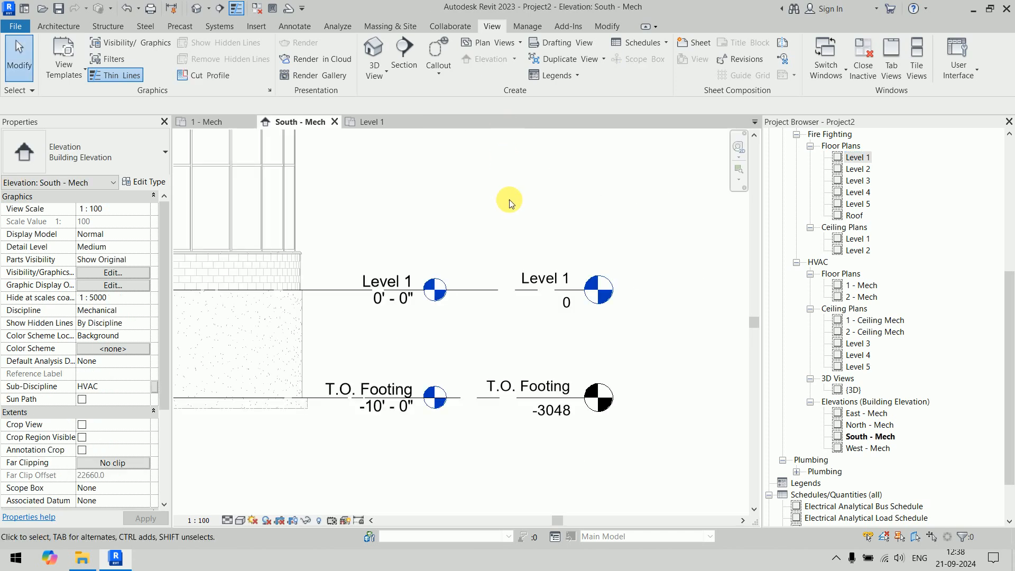
Start a new floor plan and assign the HVAC Plan view template to new floor plan views
click(496, 42)
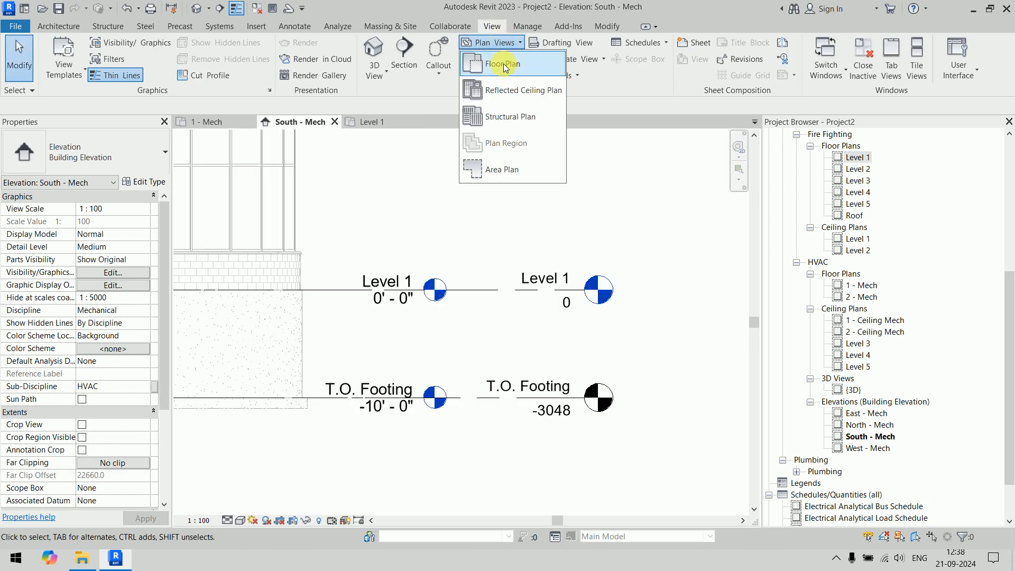
click(504, 65)
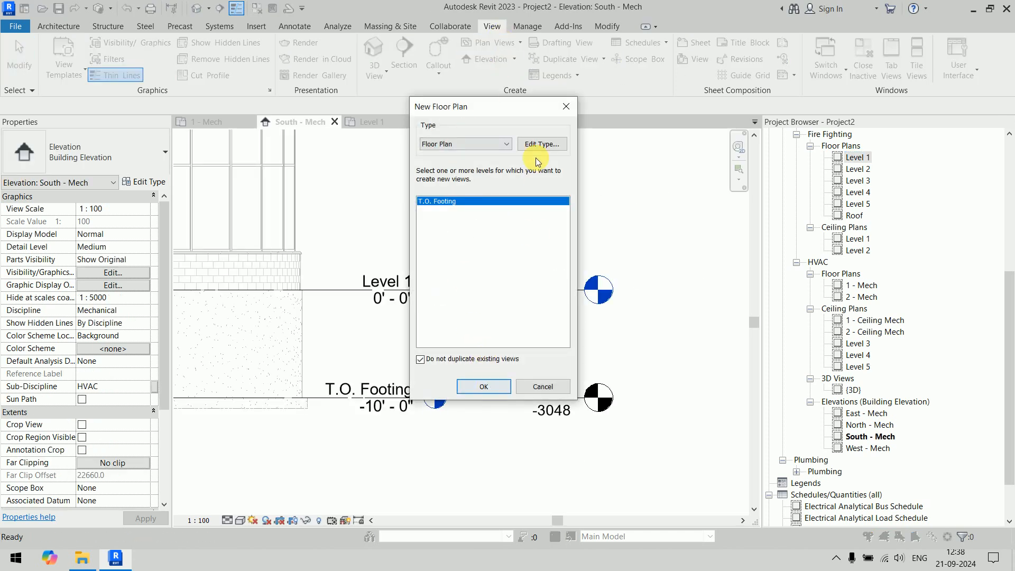
click(535, 143)
click(813, 184)
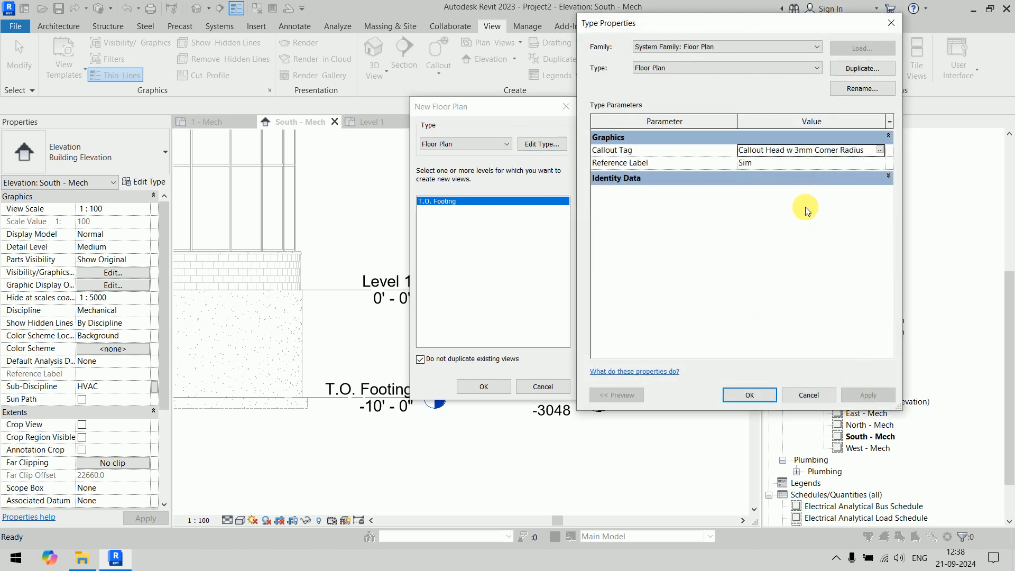
click(803, 177)
click(822, 191)
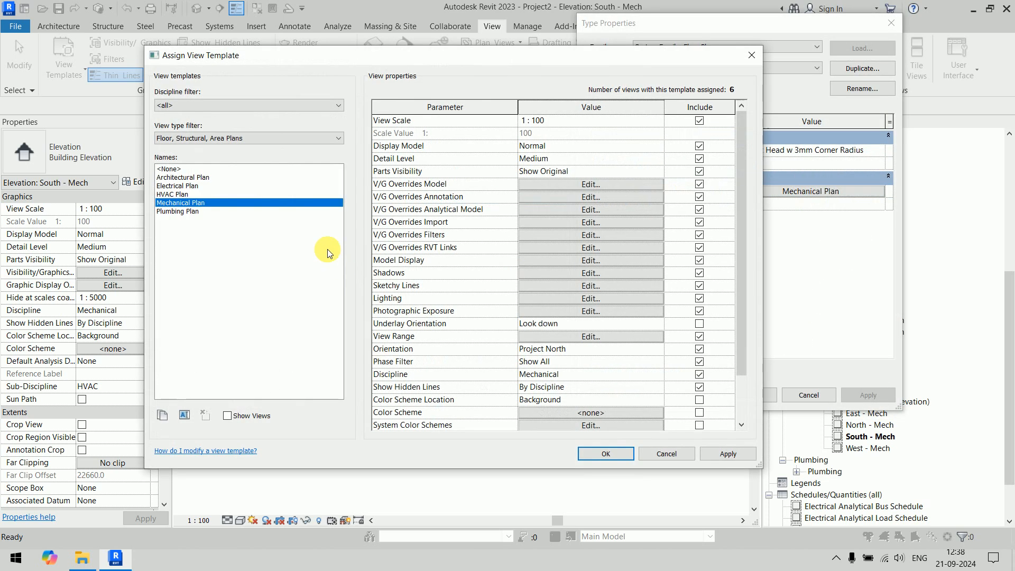
click(192, 195)
scroll(569, 395, down, 2)
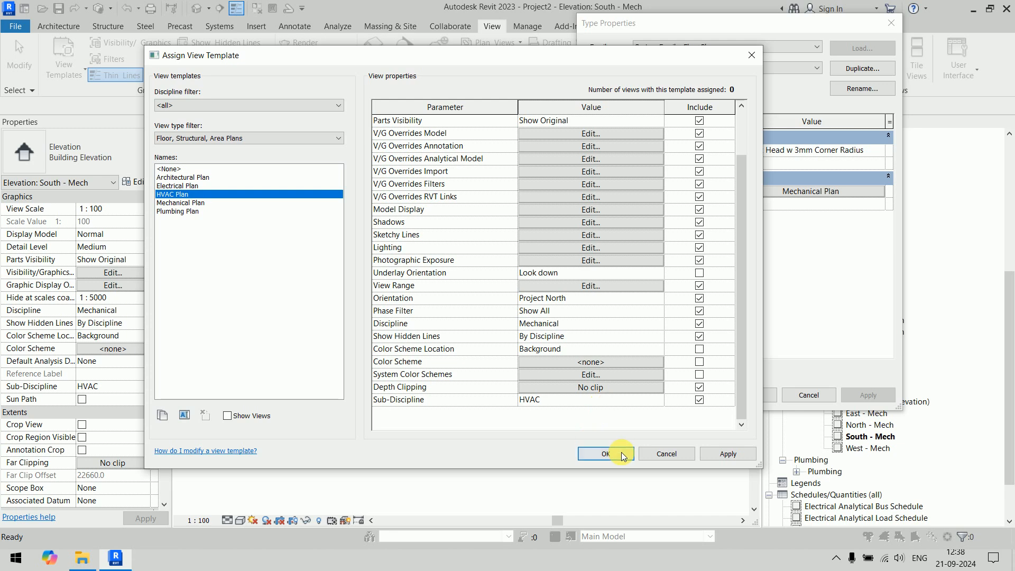
click(605, 453)
click(742, 395)
Allow duplicate views, create the HVAC floor plans for Level 3, Level 4, Level 5 and Roof, and close the new Roof plan
click(441, 361)
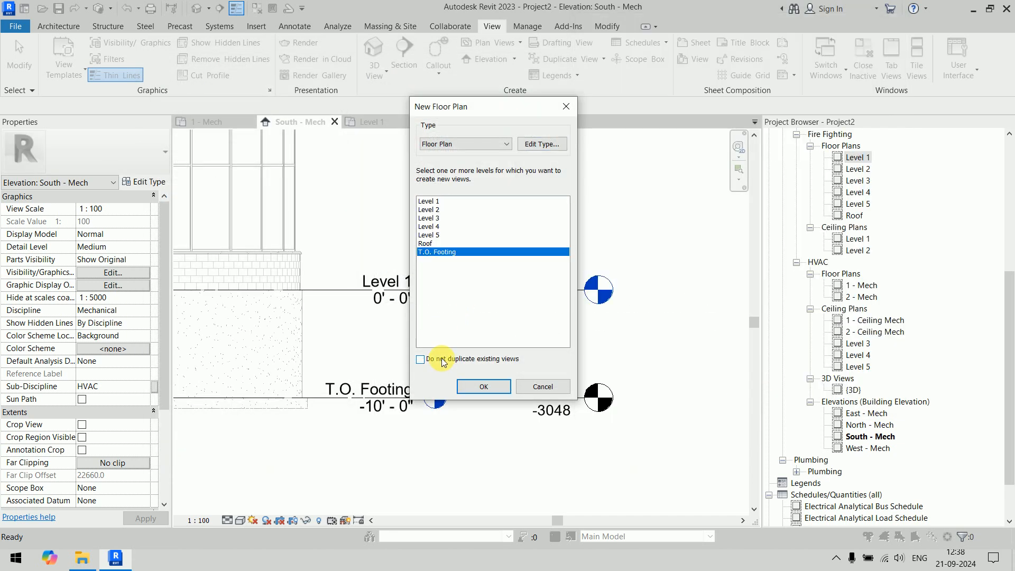
click(442, 218)
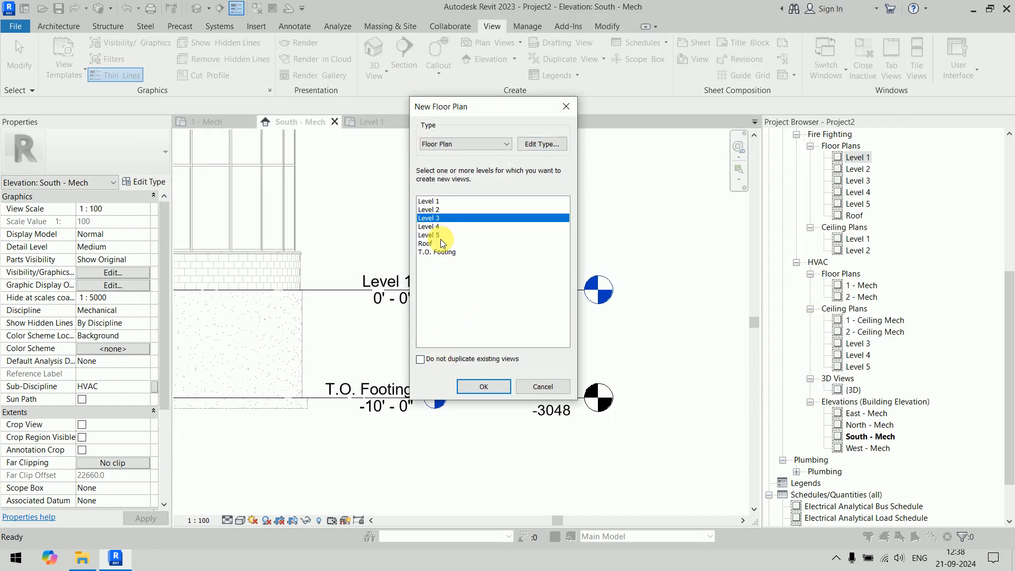
shift+click(440, 243)
click(484, 387)
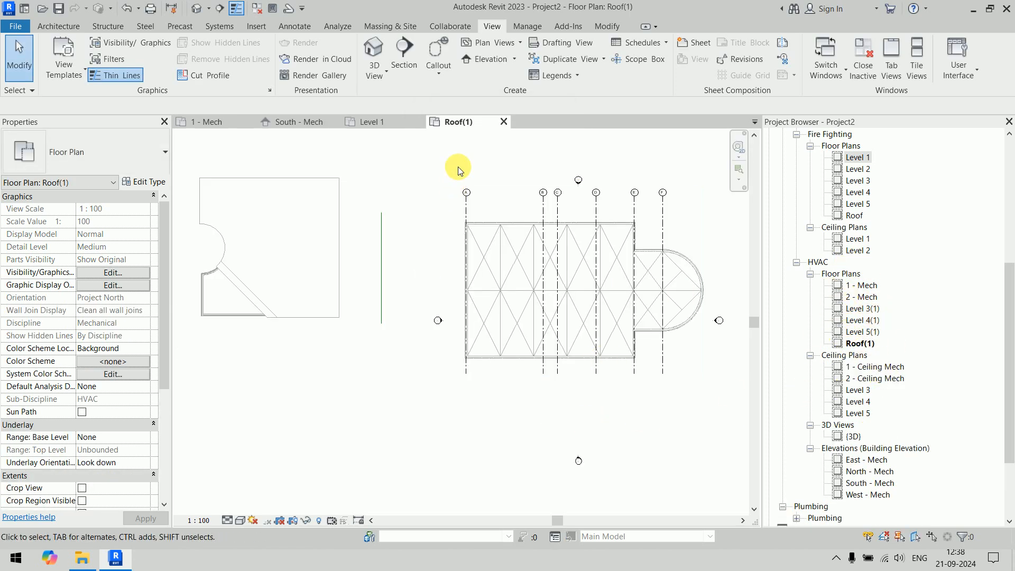
click(503, 122)
Start a new reflected ceiling plan and assign the Mechanical Ceiling view template to new ceiling plan views
click(487, 44)
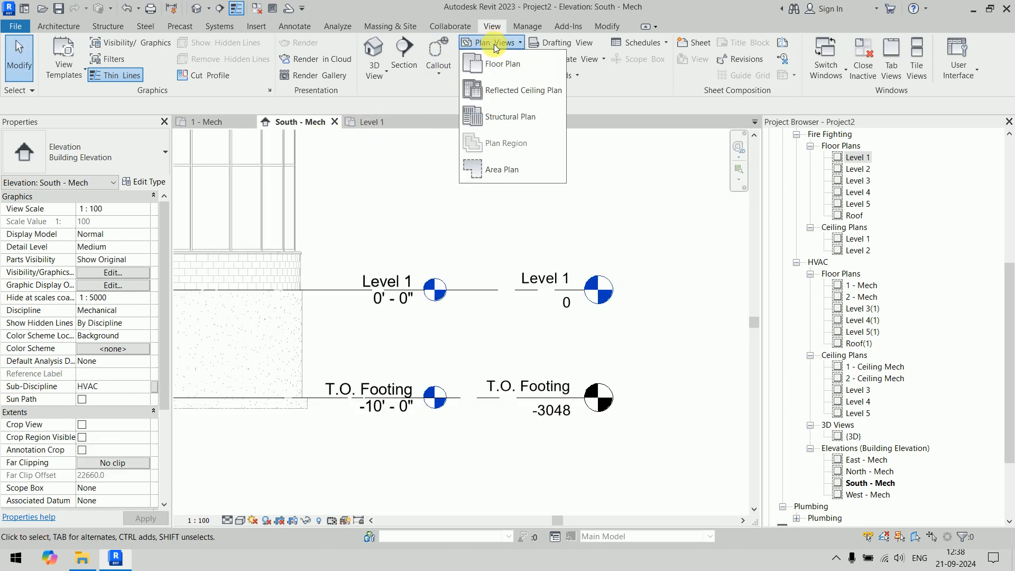
click(513, 91)
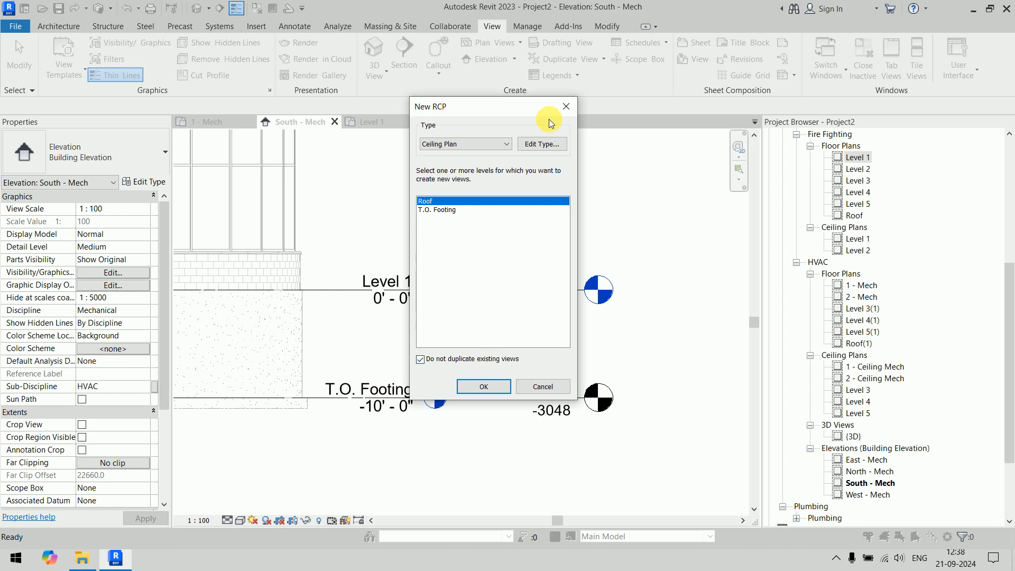
click(542, 144)
click(844, 194)
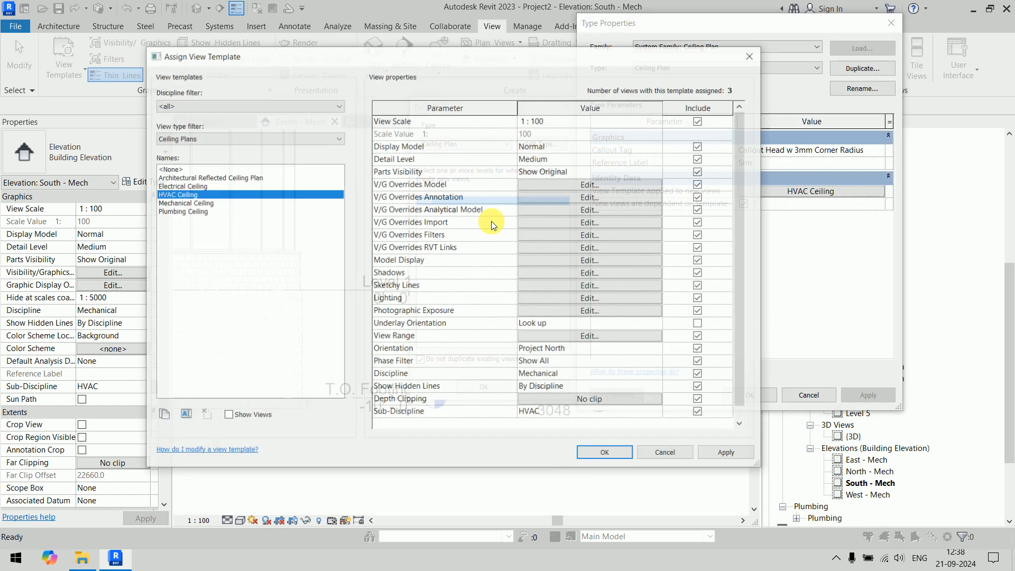
click(261, 203)
scroll(585, 401, down, 1)
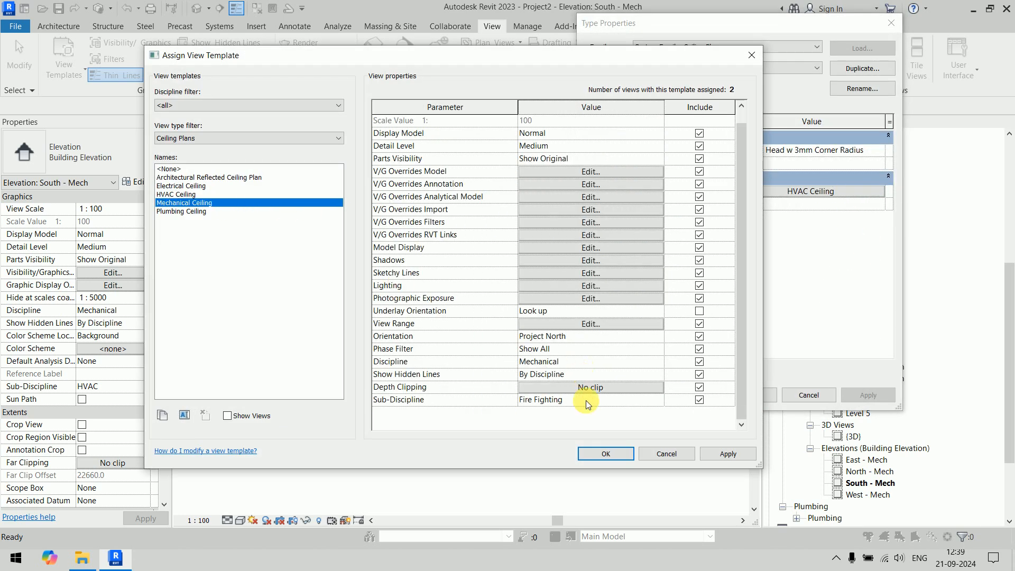
click(606, 454)
click(745, 394)
Allow duplicate views and create the Fire Fighting reflected ceiling plans for Level 3, Level 4 and Level 5
click(439, 362)
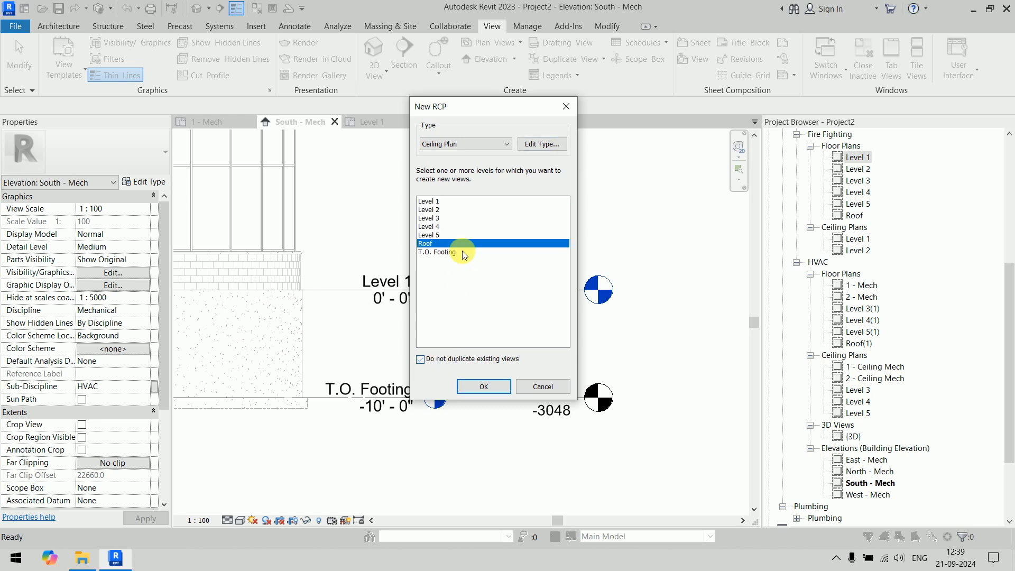
click(437, 219)
shift+click(438, 236)
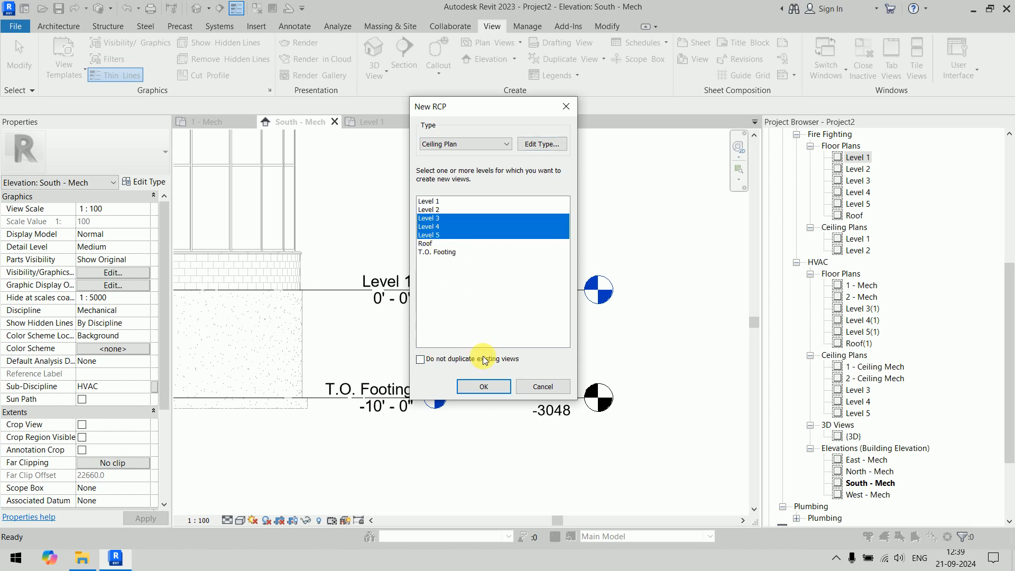
click(486, 385)
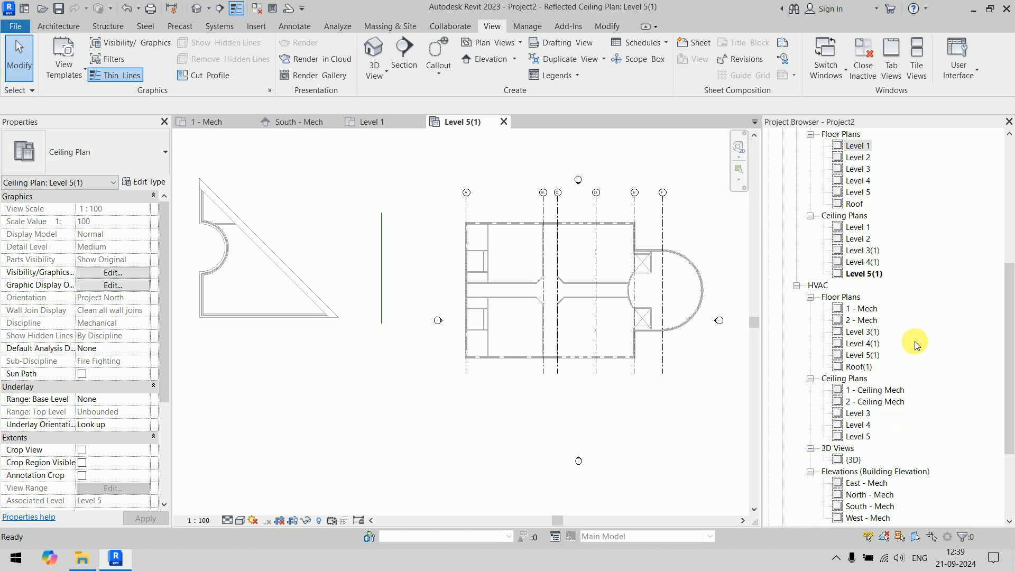
Collapse the Mechanical views in the Project Browser and close every open view except the Level 1 floor plan
scroll(915, 344, down, 2)
scroll(904, 317, up, 5)
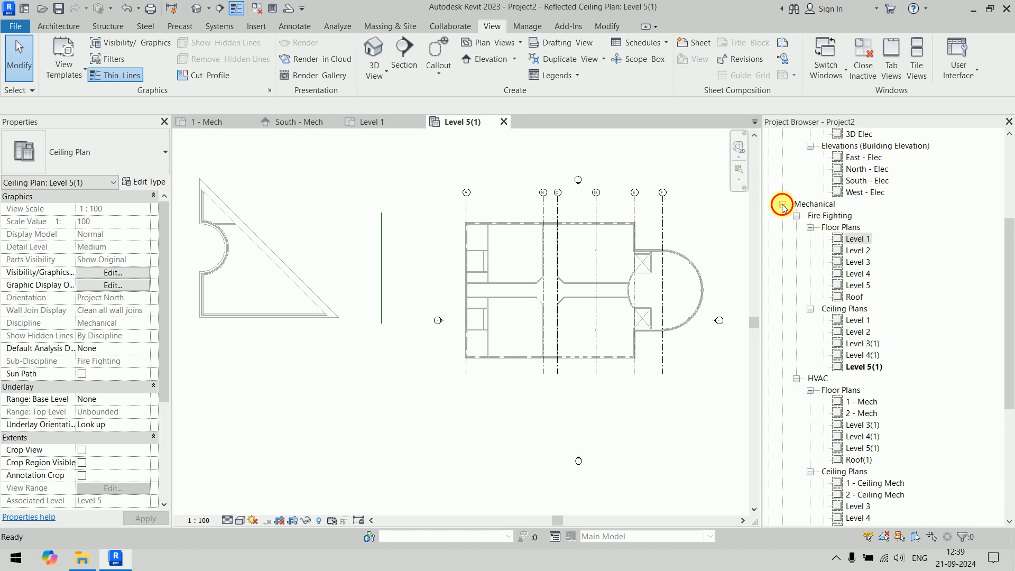
click(781, 204)
click(796, 389)
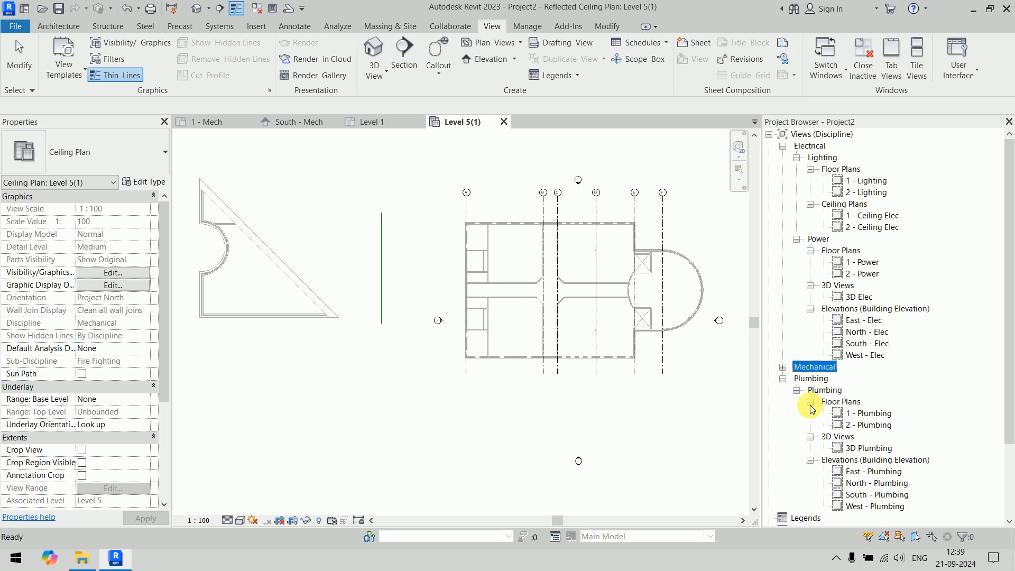
scroll(881, 395, down, 2)
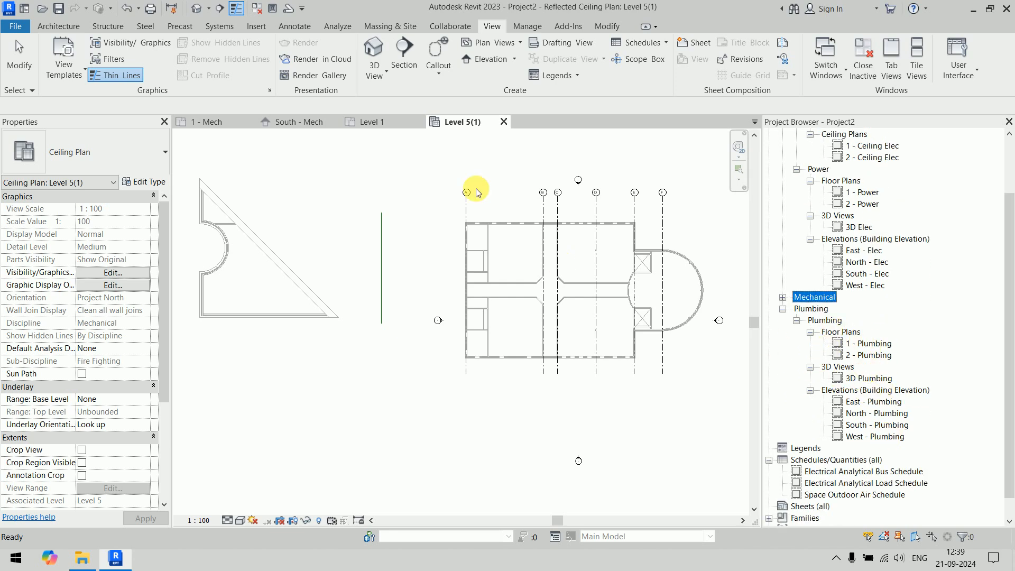
click(503, 122)
click(335, 122)
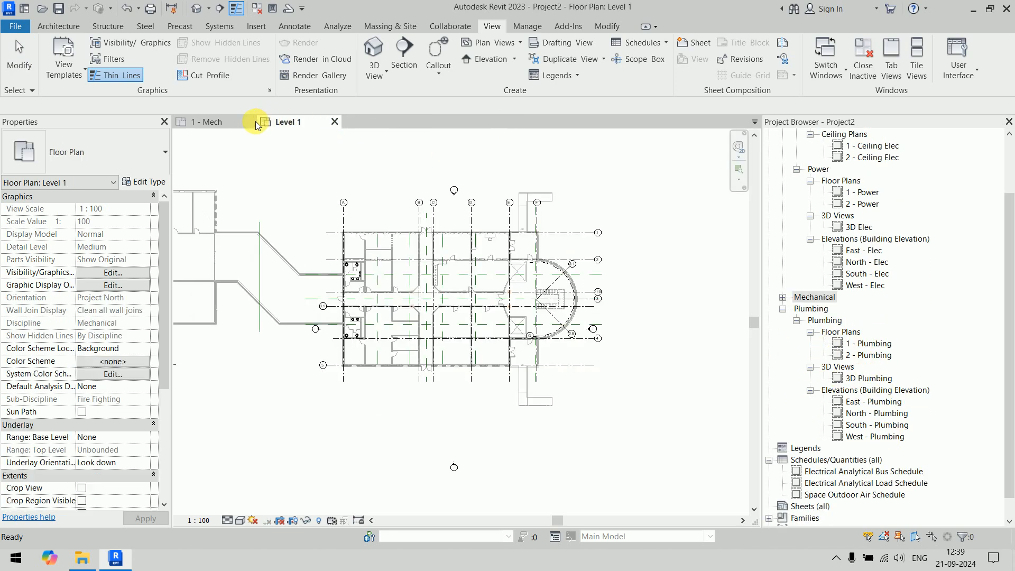
click(249, 122)
Start a new floor plan and assign the Plumbing Plan view template to new floor plan views
click(489, 43)
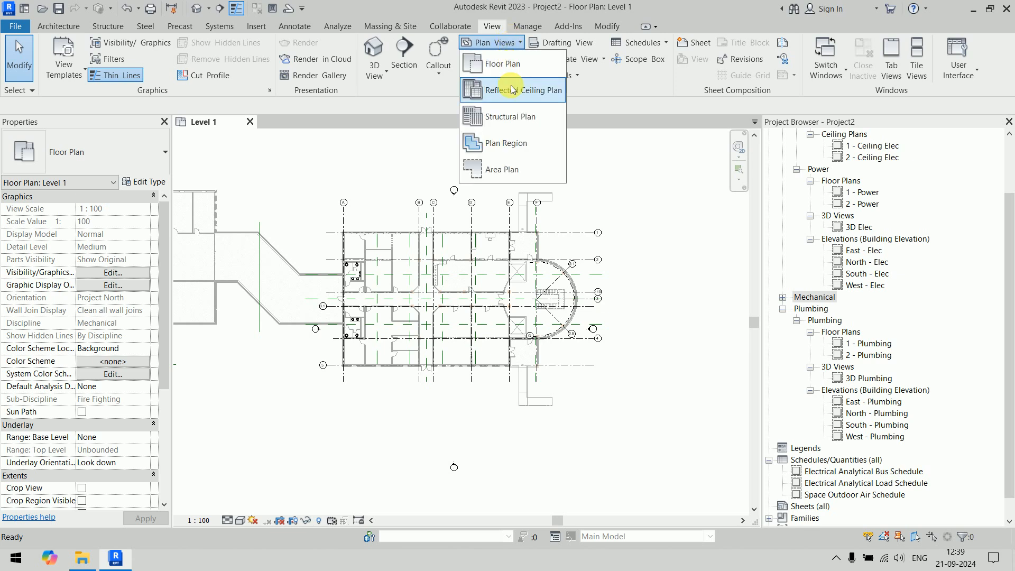
click(522, 160)
click(527, 200)
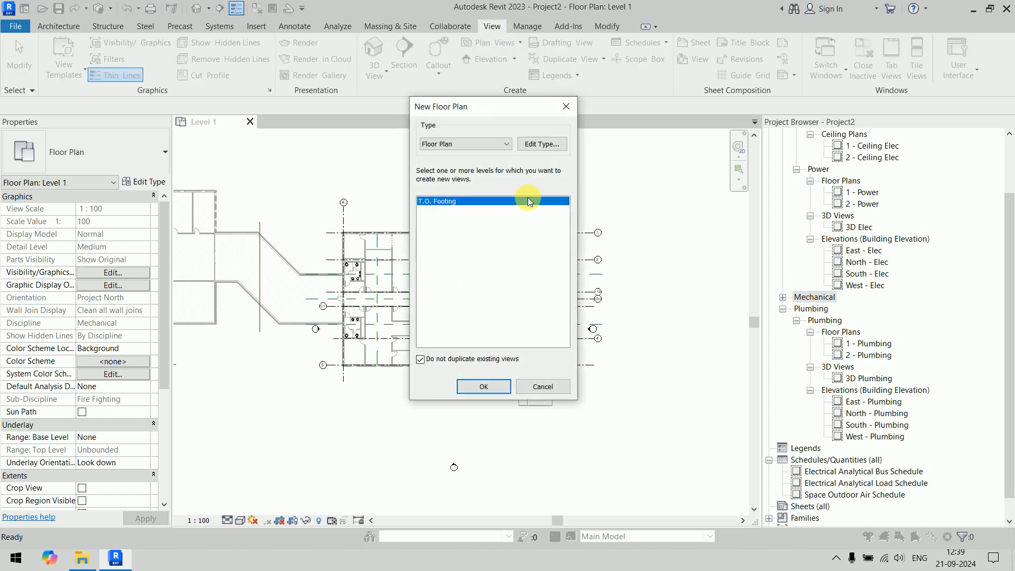
click(544, 143)
click(784, 192)
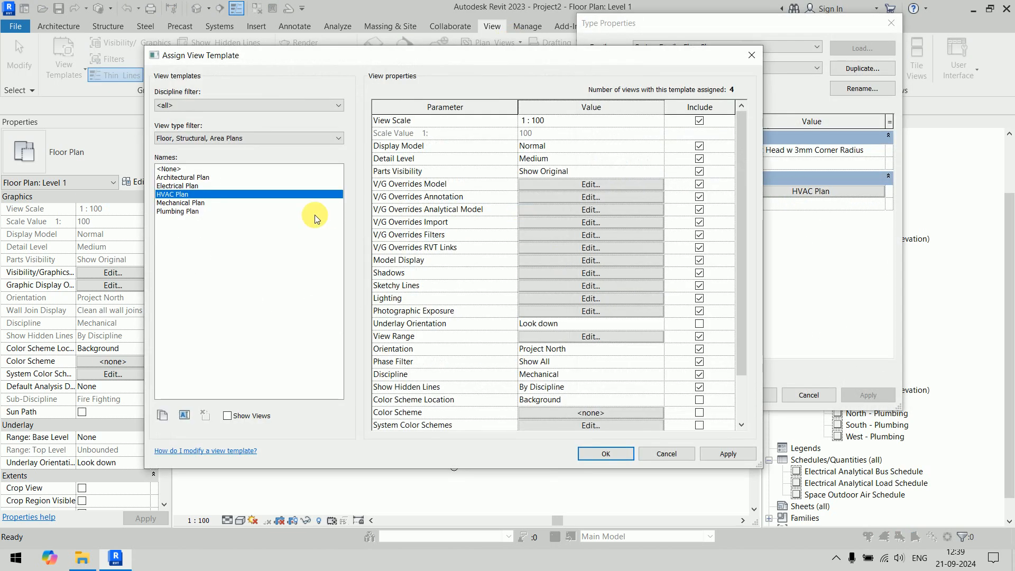
click(184, 211)
click(606, 453)
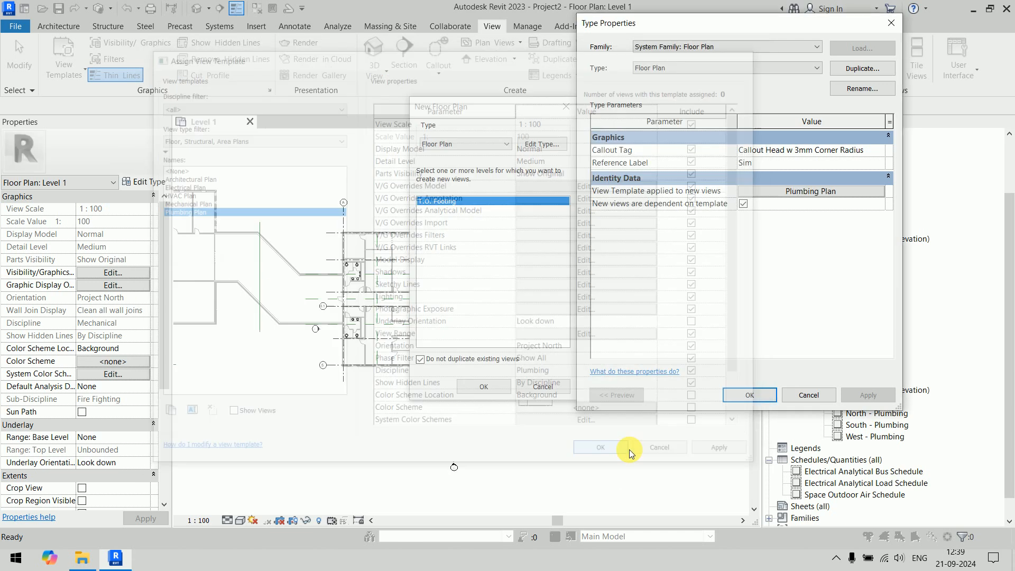
click(748, 395)
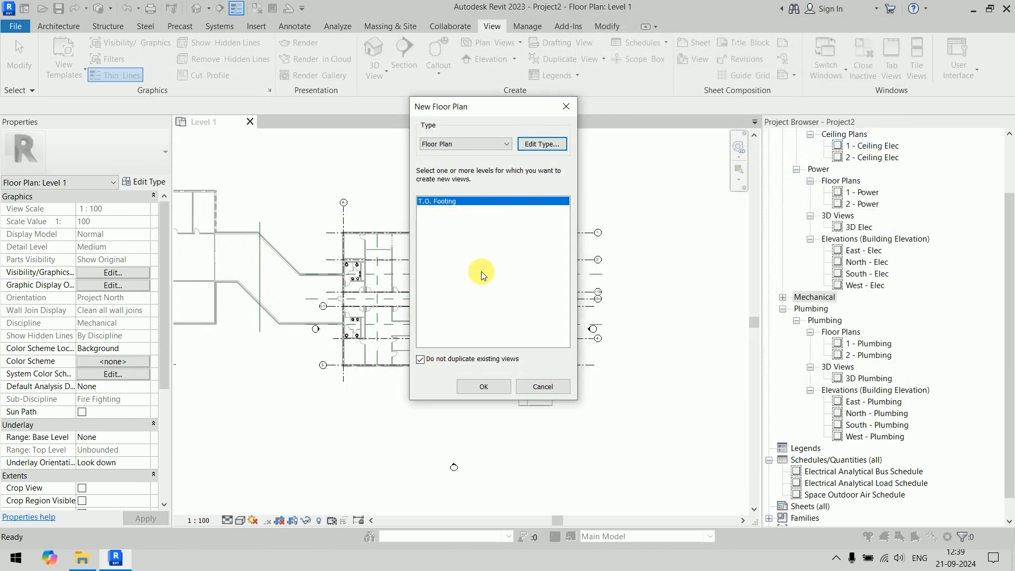
Allow duplicate views, create the plumbing floor plans for Level 3, Level 4, Level 5, Roof and T.O. Footing, and close the T.O. Footing plan
click(444, 359)
drag(443, 217, 440, 253)
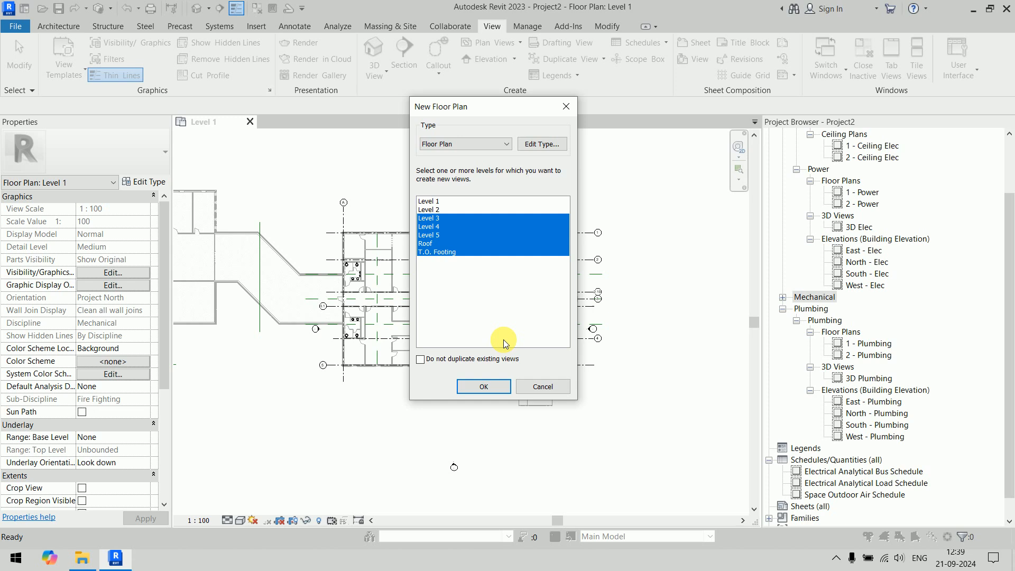
click(484, 386)
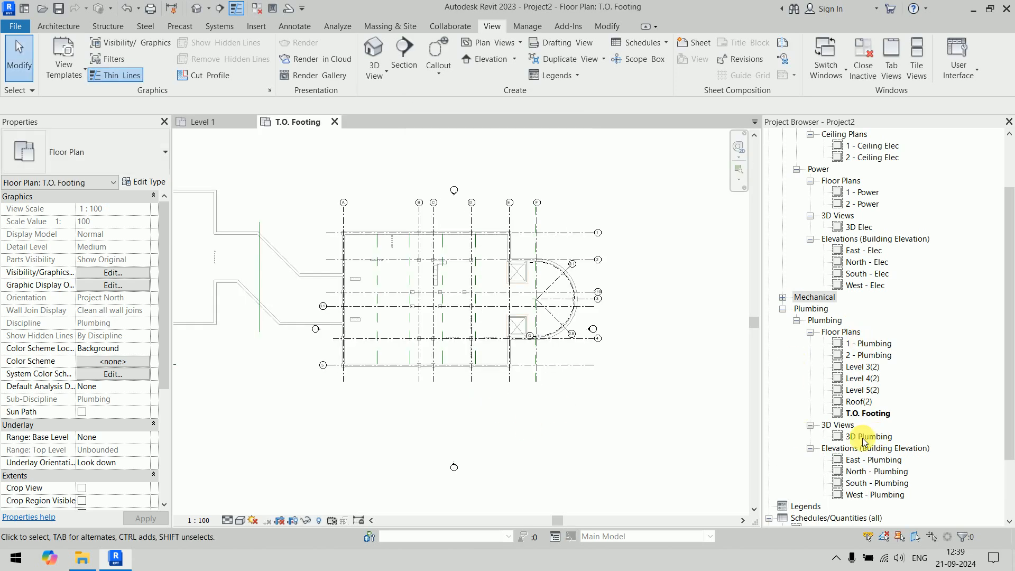
click(334, 121)
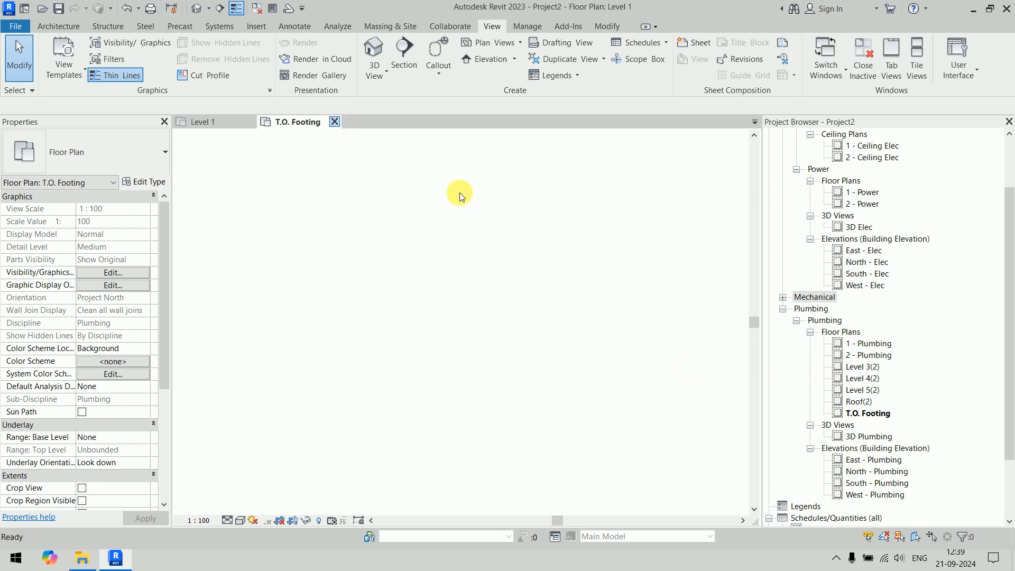
Collapse the Plumbing views in the Project Browser and select the Electrical discipline
scroll(906, 325, up, 2)
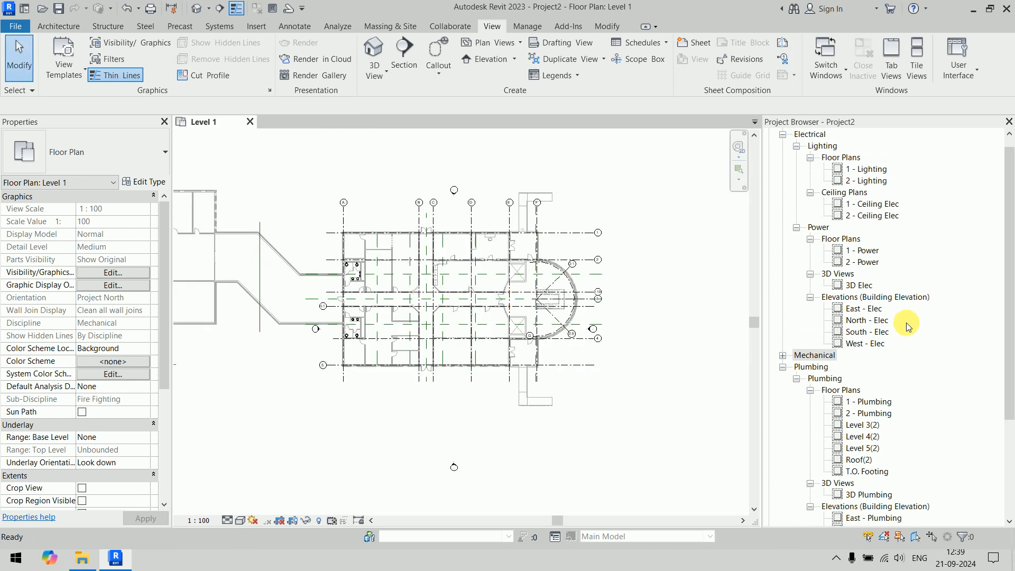
click(783, 368)
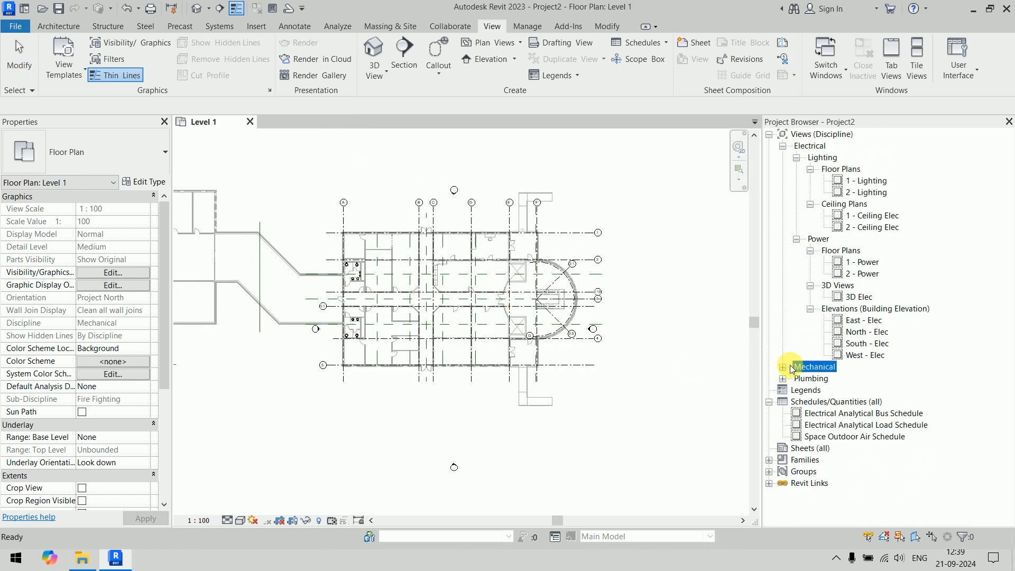
click(817, 146)
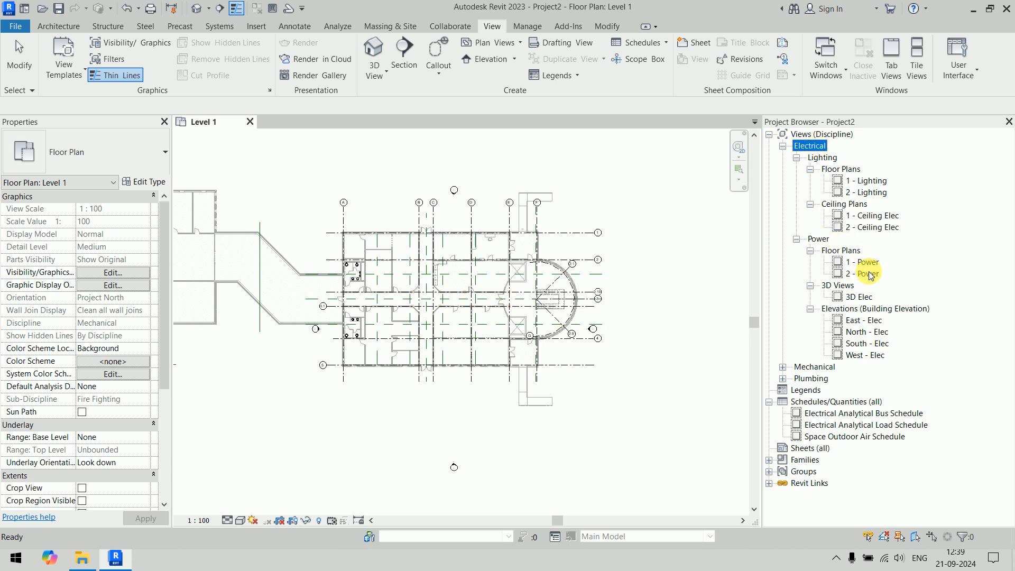
Start a new floor plan and assign the Electrical Plan view template to new floor plan views
click(489, 42)
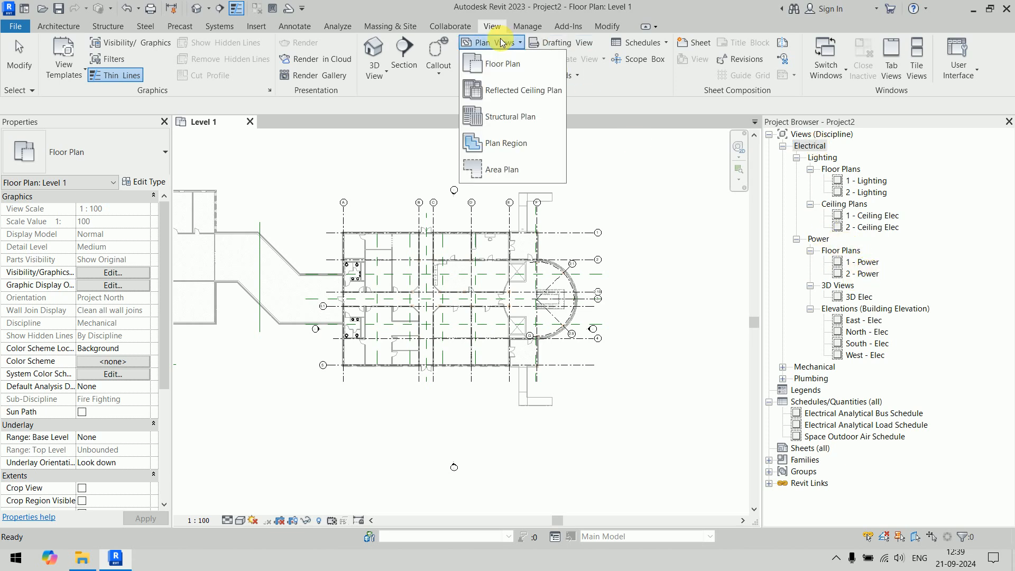
click(516, 68)
click(535, 146)
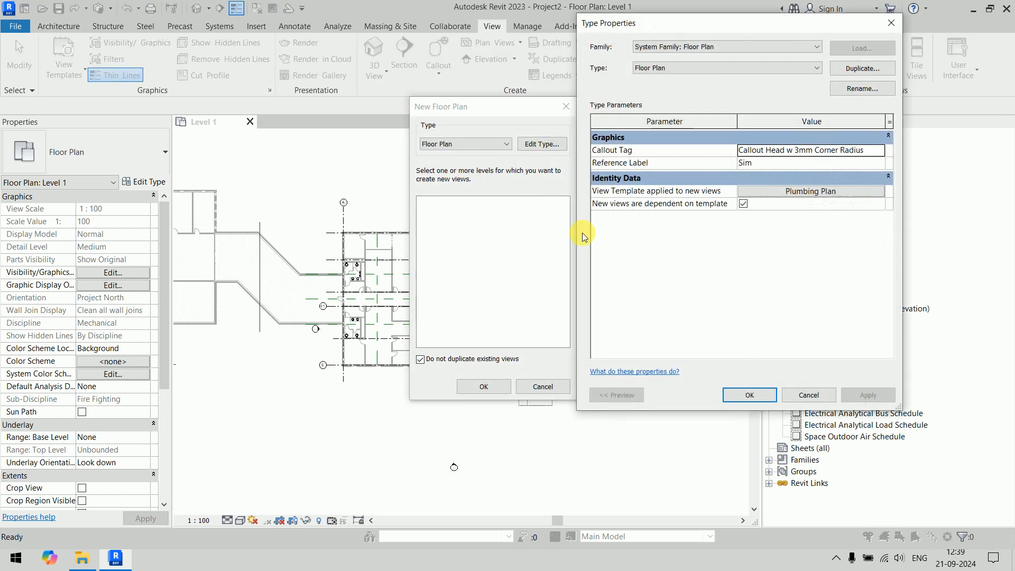
click(839, 193)
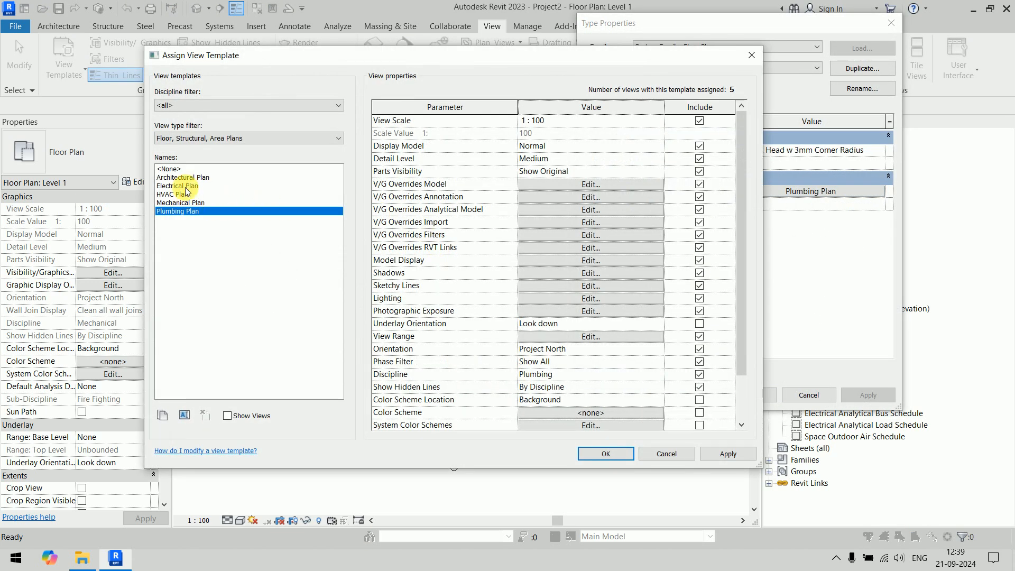
click(190, 186)
scroll(544, 403, down, 2)
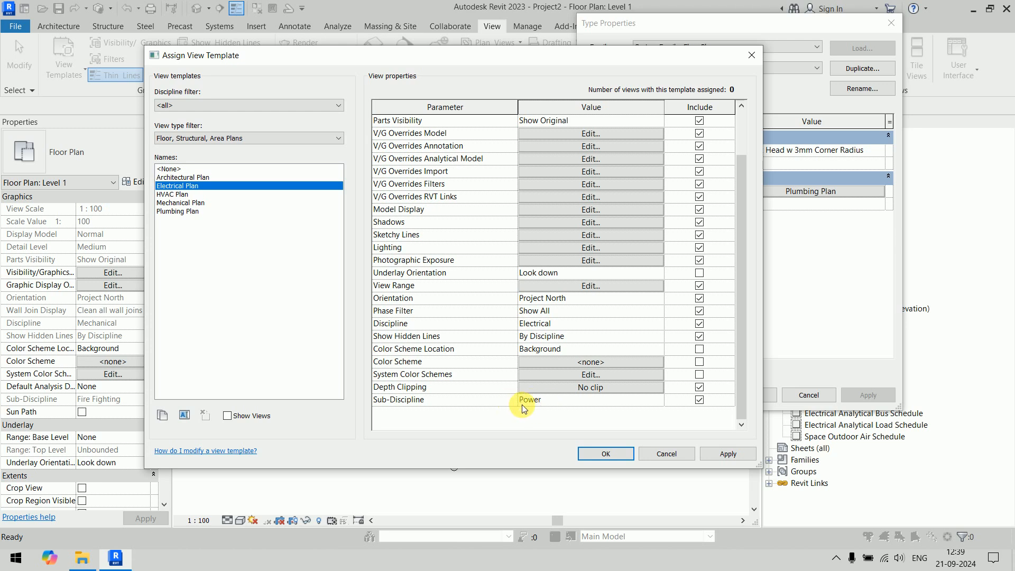
click(620, 455)
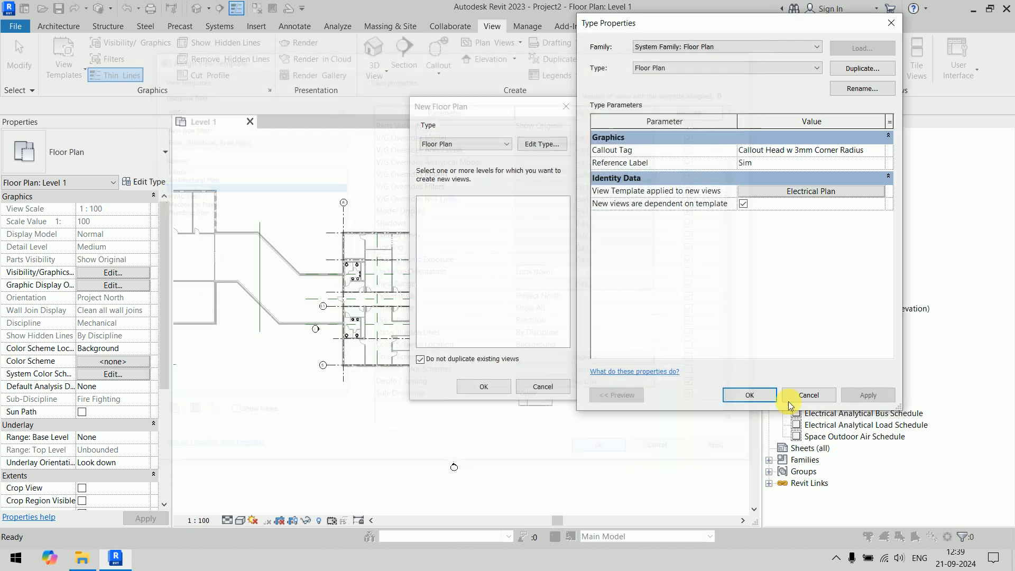
click(771, 397)
Allow duplicate views, create the power floor plans for Level 3, Level 4, Level 5 and Roof, and close the opened Roof plan
click(435, 359)
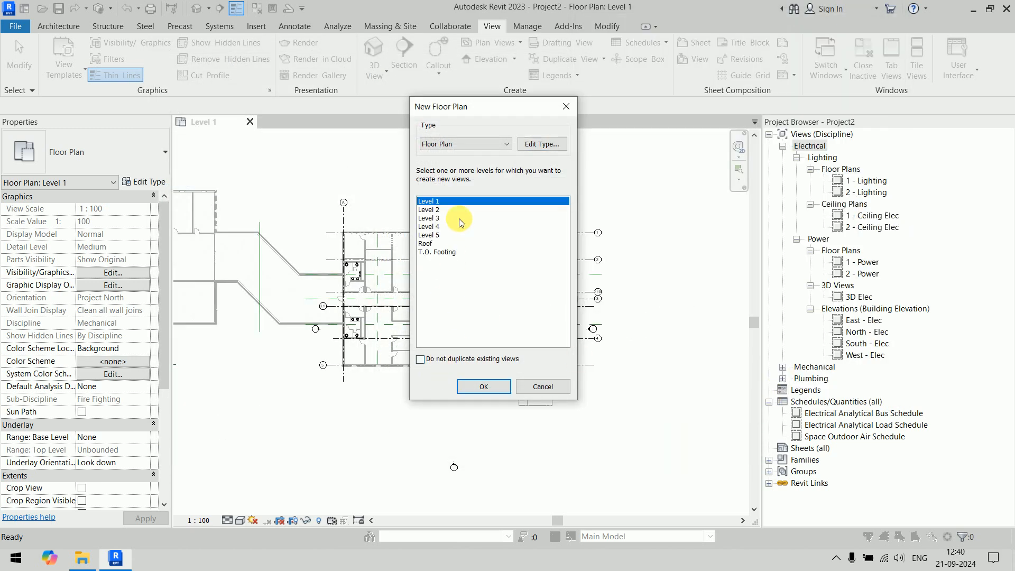
click(448, 218)
shift+click(446, 243)
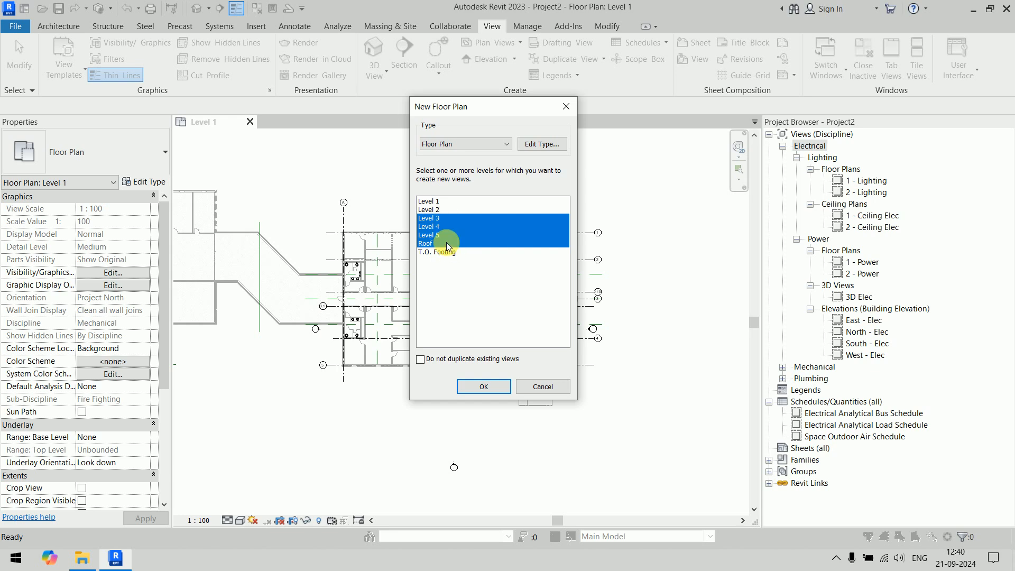
click(484, 386)
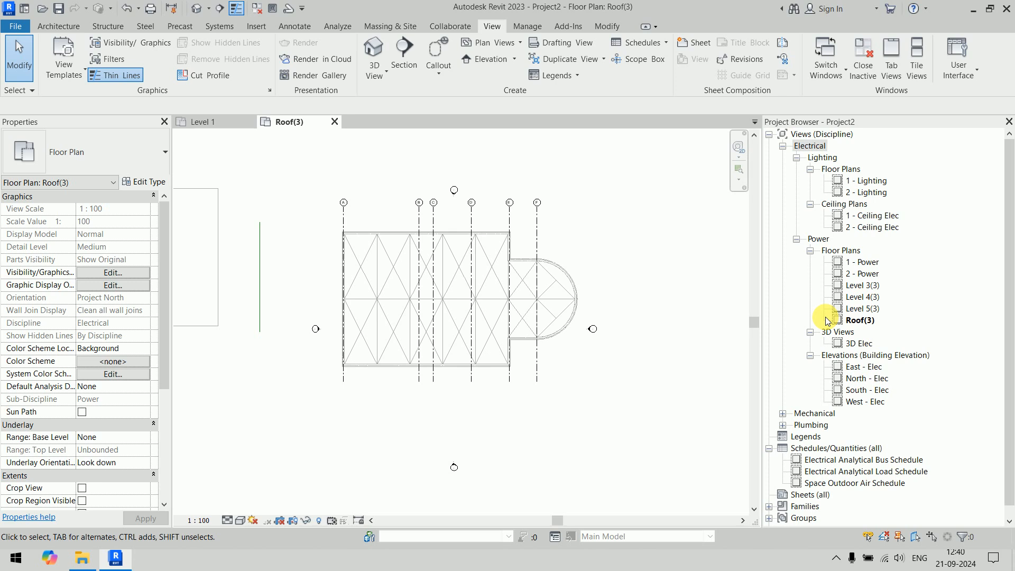
click(333, 122)
Start another new floor plan and duplicate the Electrical Plan view template as Lighting Plan
click(491, 43)
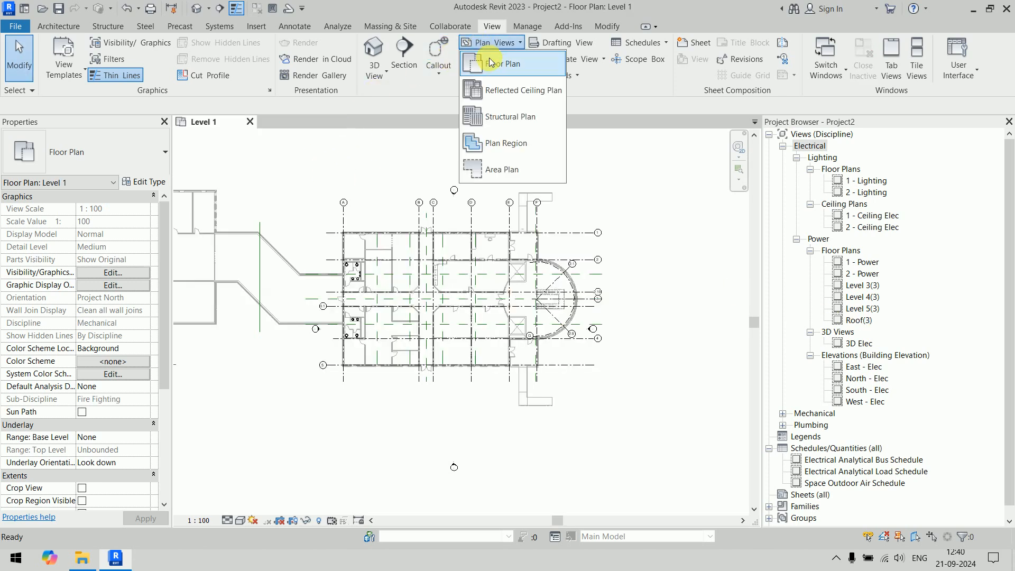
click(491, 64)
click(535, 146)
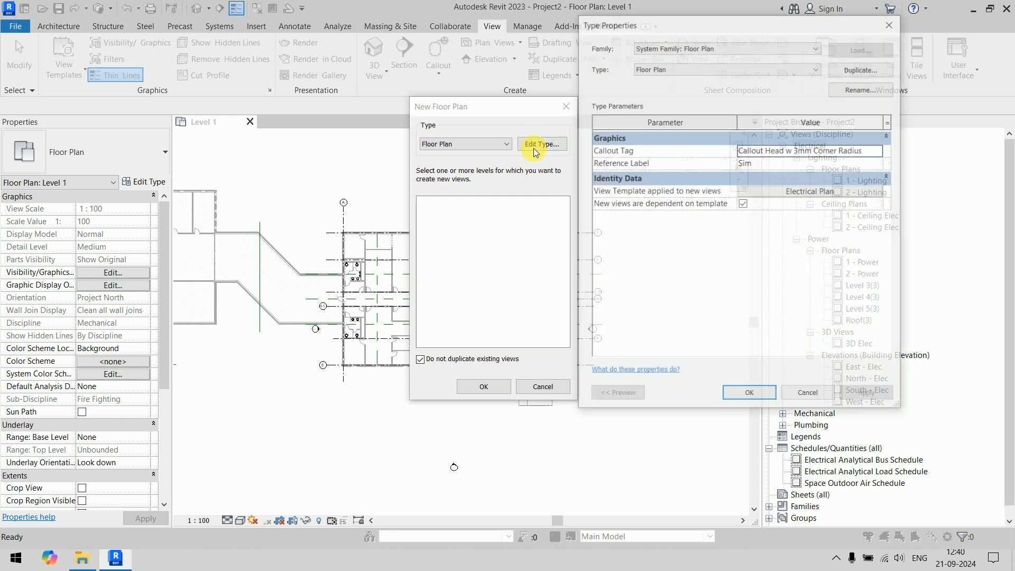
click(816, 192)
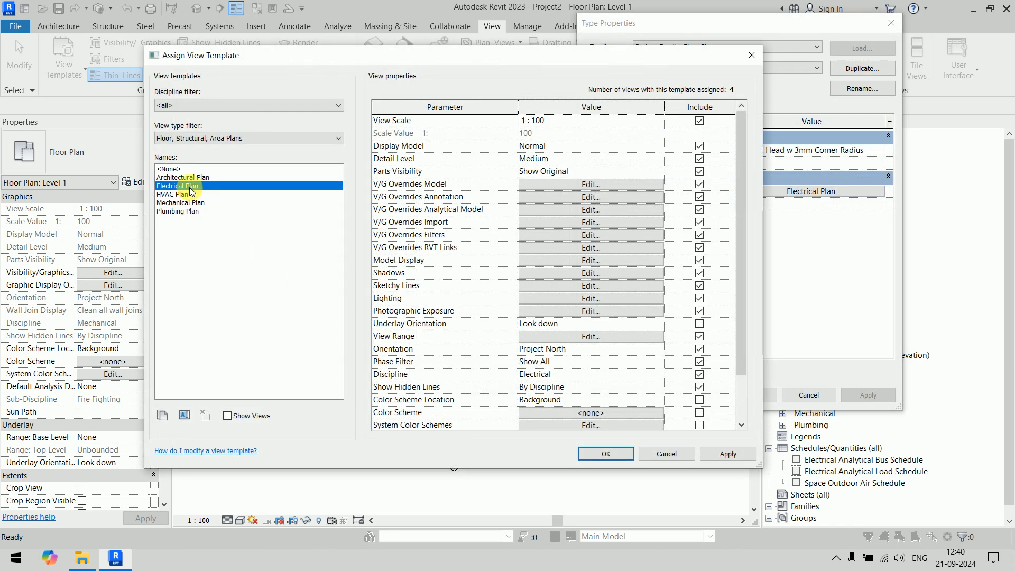
click(160, 415)
text(L)
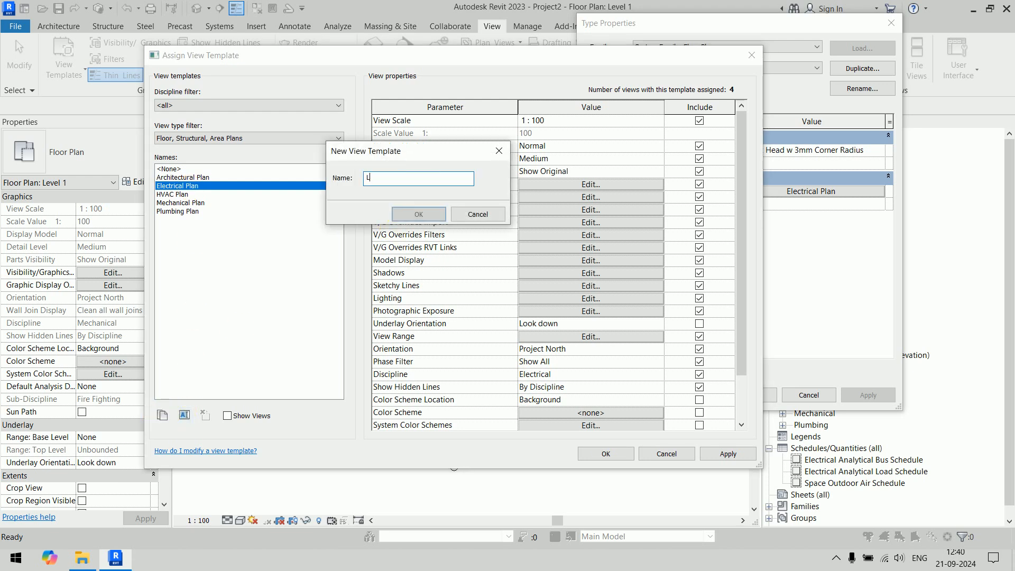
text(ight)
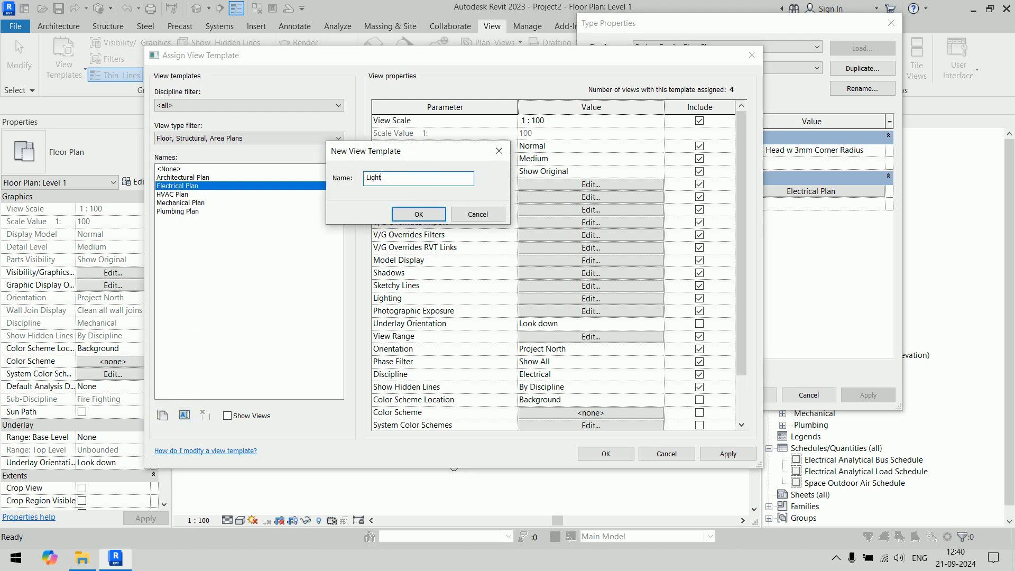
text(ing Plan)
key(Return)
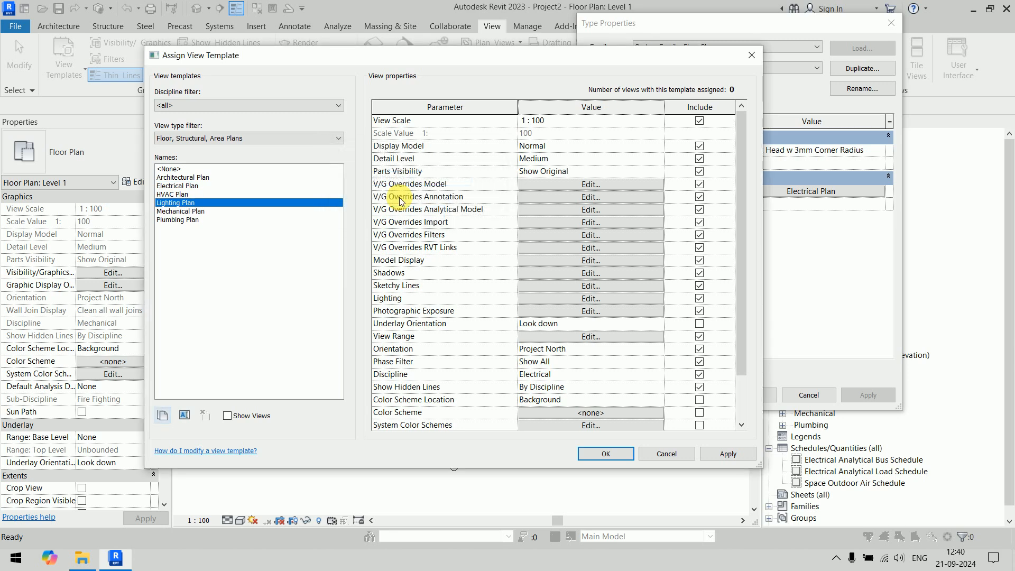
Set the Lighting Plan template's Sub-Discipline to Lighting and assign the template to new floor plan views
scroll(565, 356, down, 2)
click(634, 399)
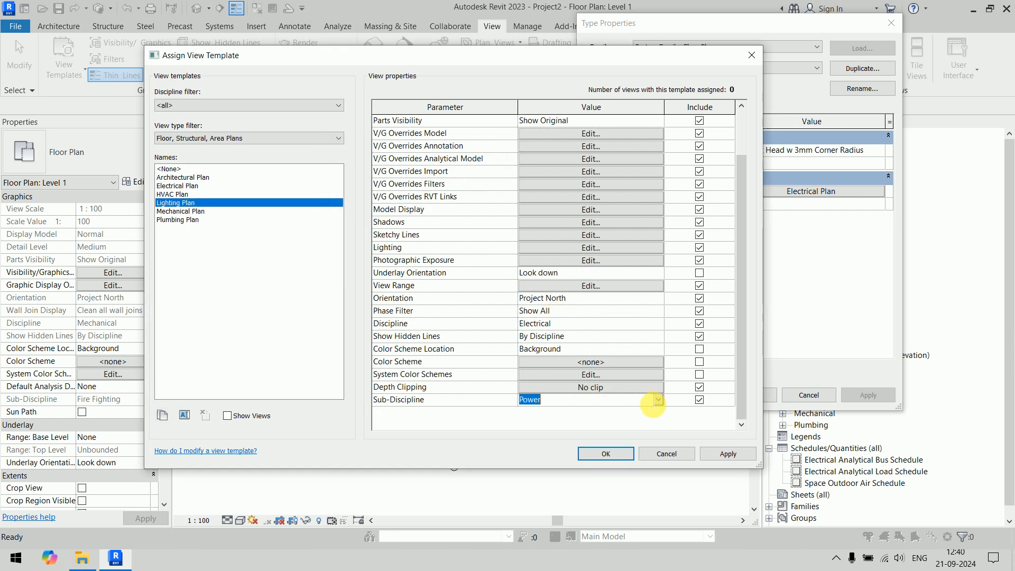
click(657, 400)
click(629, 433)
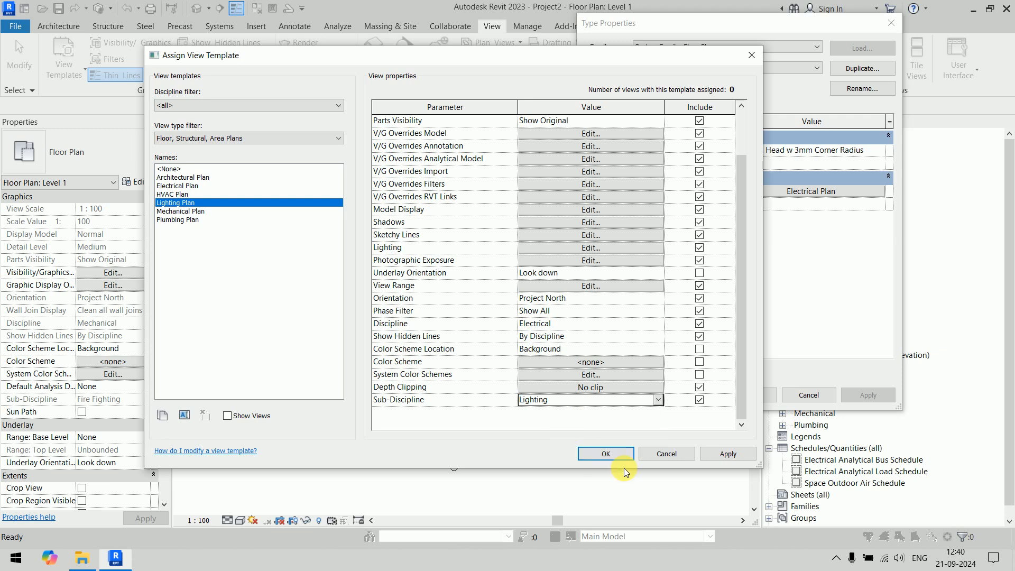
click(623, 453)
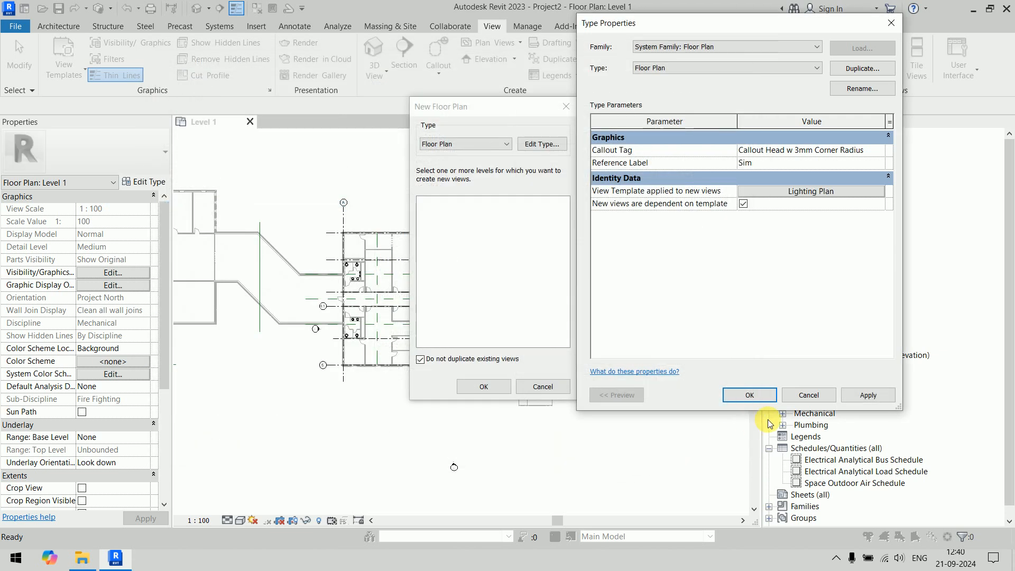
click(757, 395)
Allow duplicate views, create the lighting floor plans for Level 3, Level 4, Level 5 and Roof, and close the opened Roof plan
click(502, 358)
click(447, 218)
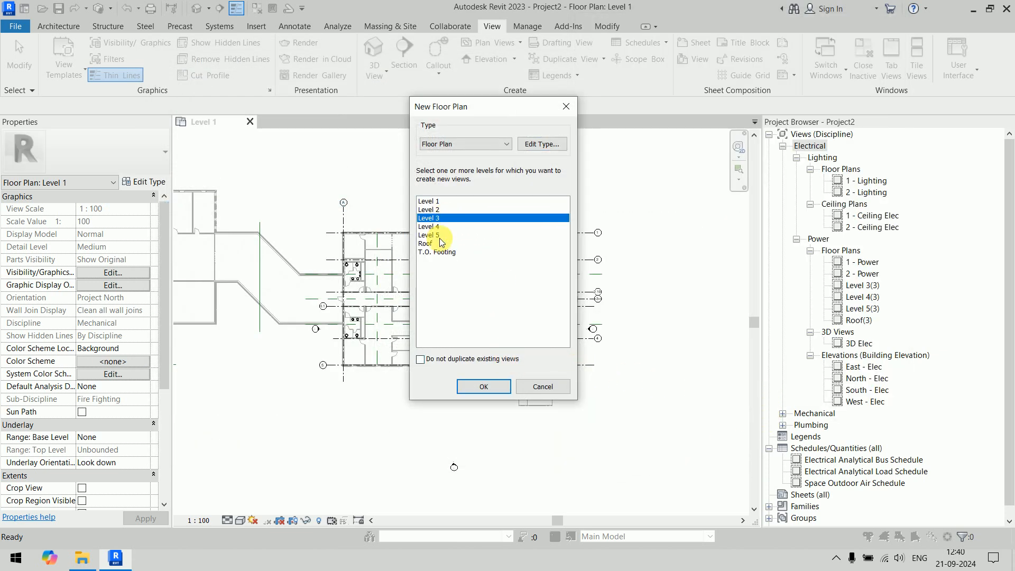
shift+click(442, 243)
click(481, 386)
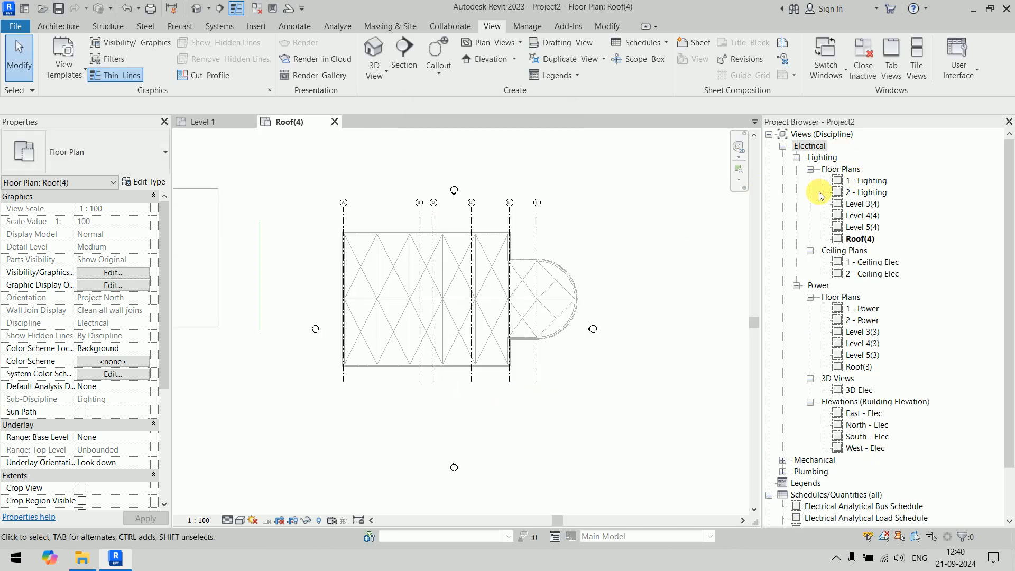
click(338, 122)
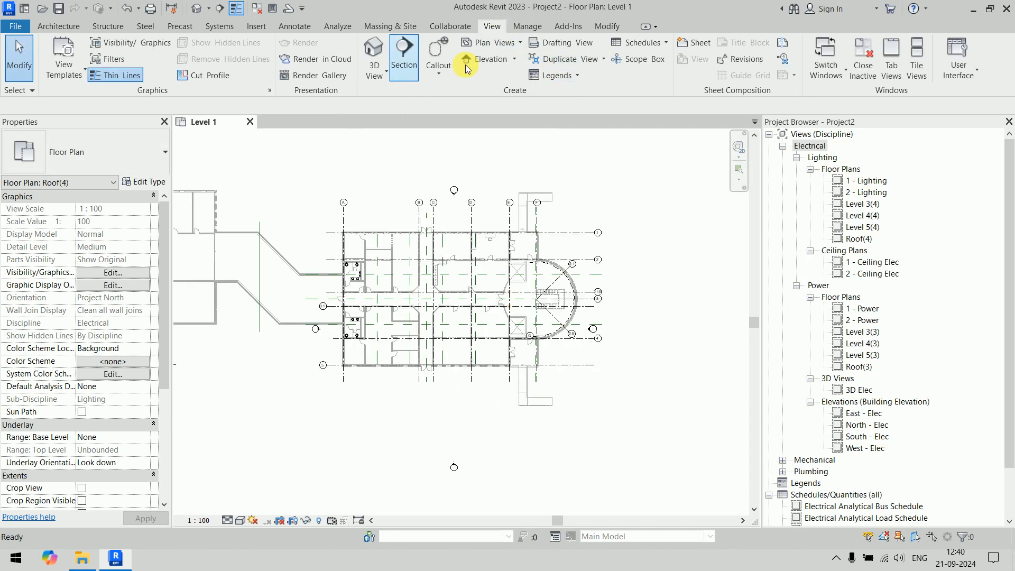
Start a new reflected ceiling plan and assign the Electrical Ceiling view template to new ceiling plan views
click(492, 42)
click(496, 88)
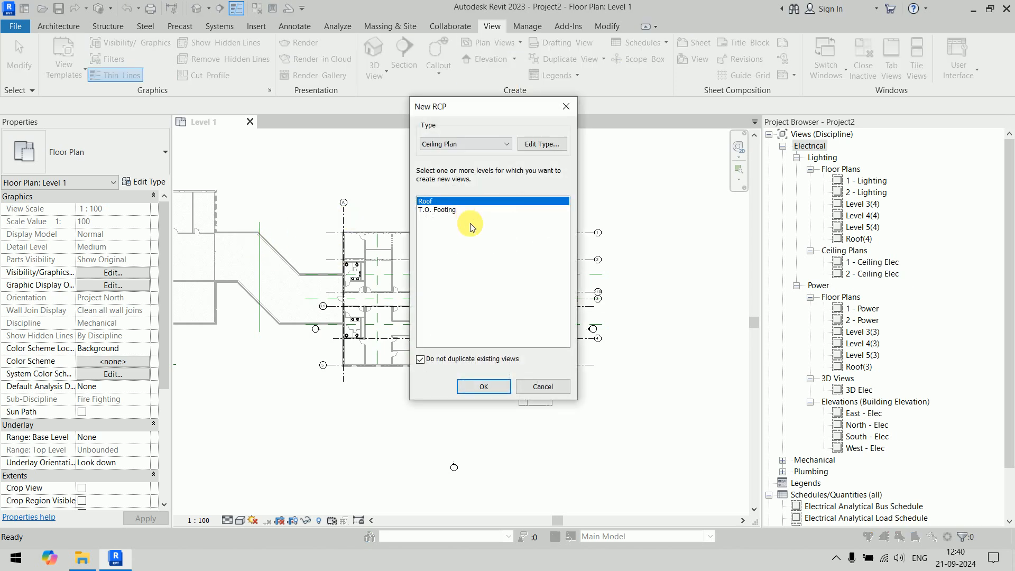
click(550, 146)
click(813, 192)
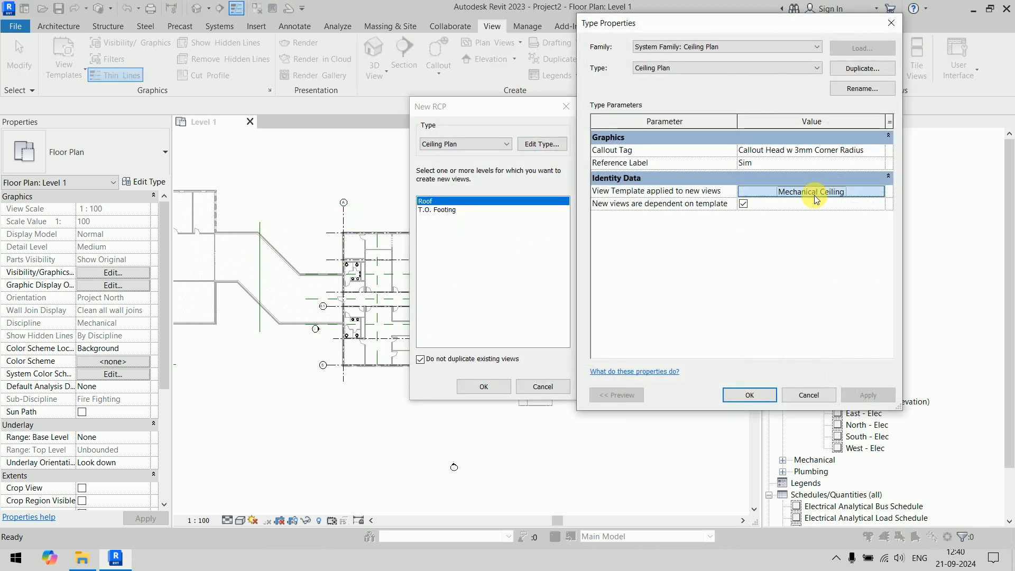
click(209, 211)
click(200, 190)
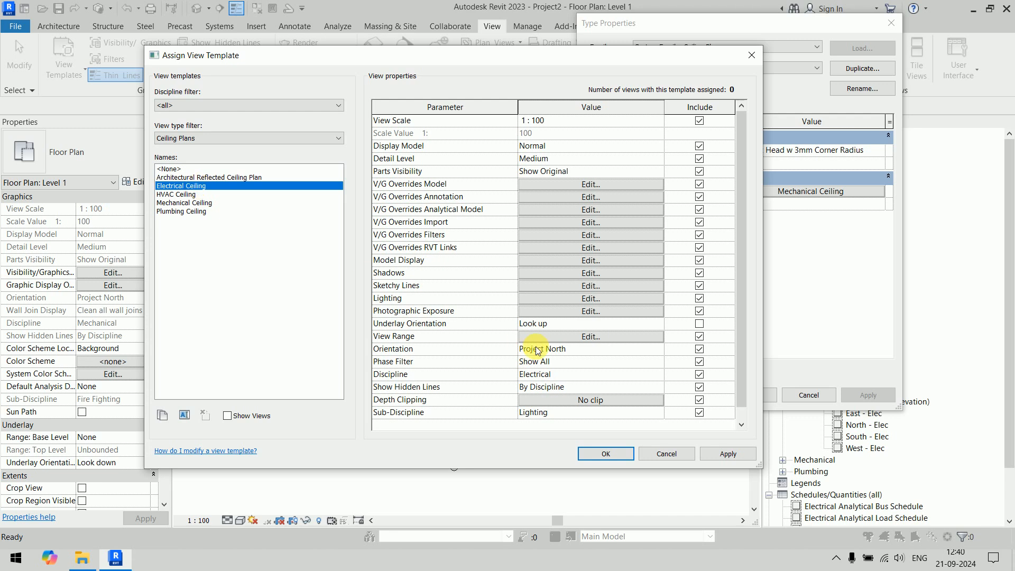
scroll(528, 391, down, 1)
click(607, 451)
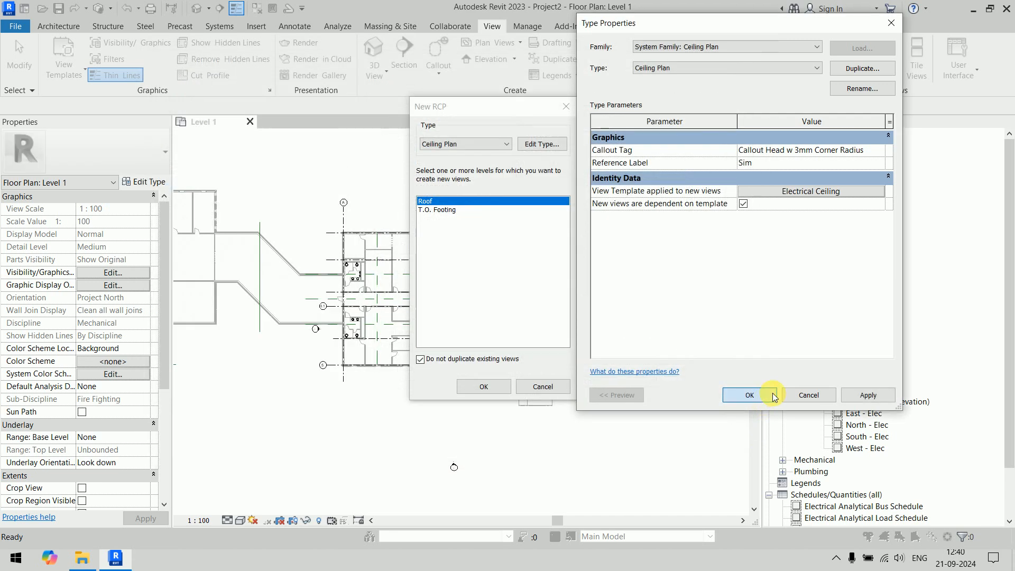
click(771, 394)
Allow duplicate views, create the electrical ceiling plans for Level 3, Level 4 and Level 5, and close the opened ceiling plan
click(449, 359)
click(448, 219)
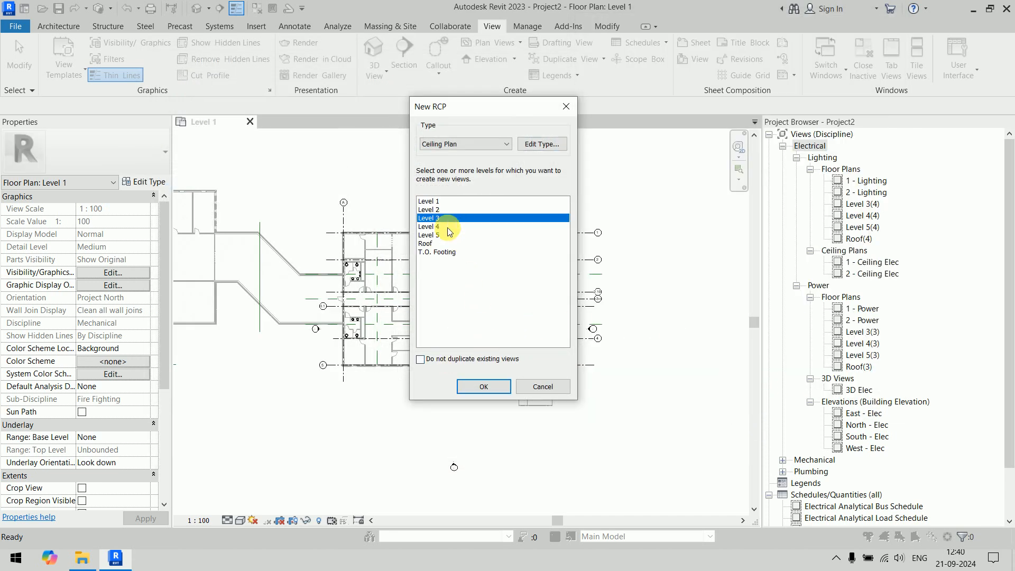
shift+click(446, 235)
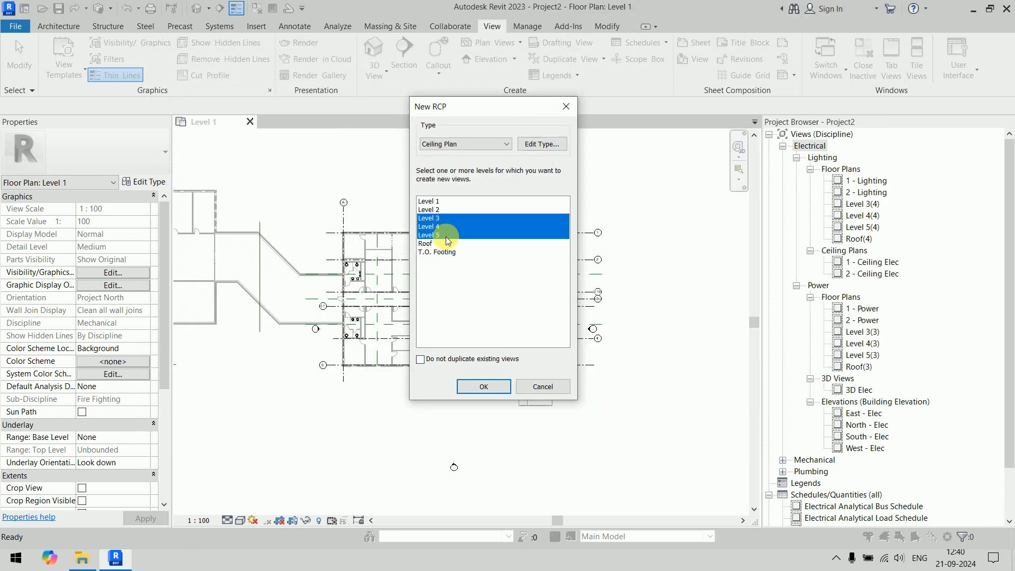
click(483, 386)
click(334, 121)
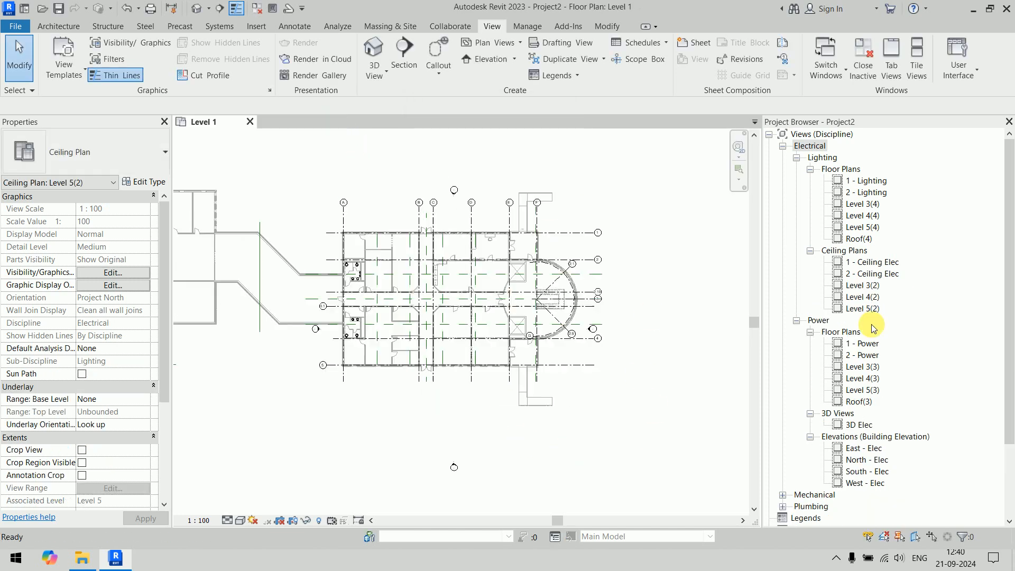
Expand the Mechanical and Plumbing views in the Project Browser and review the plans listed under every discipline
scroll(952, 317, down, 3)
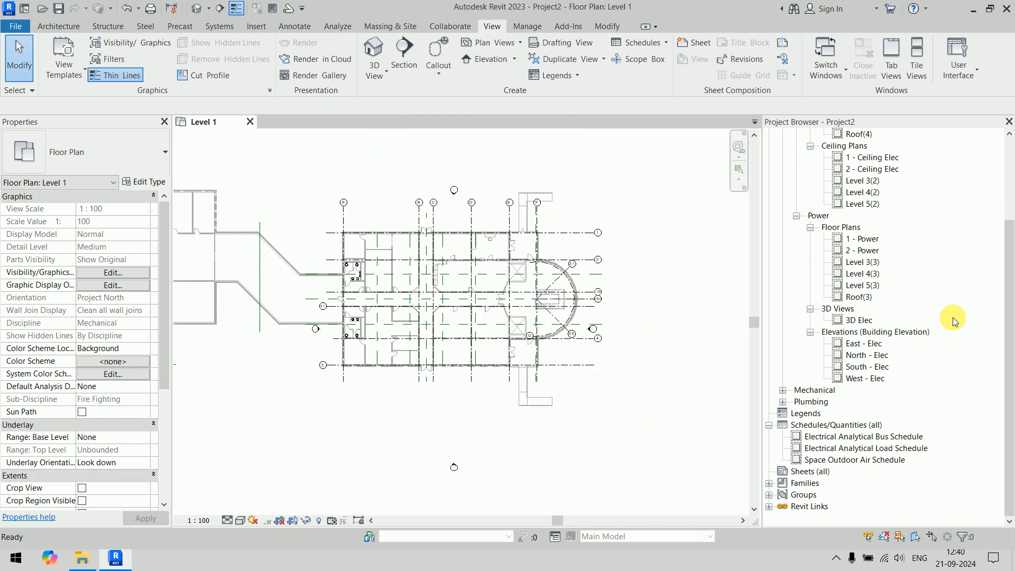
click(782, 390)
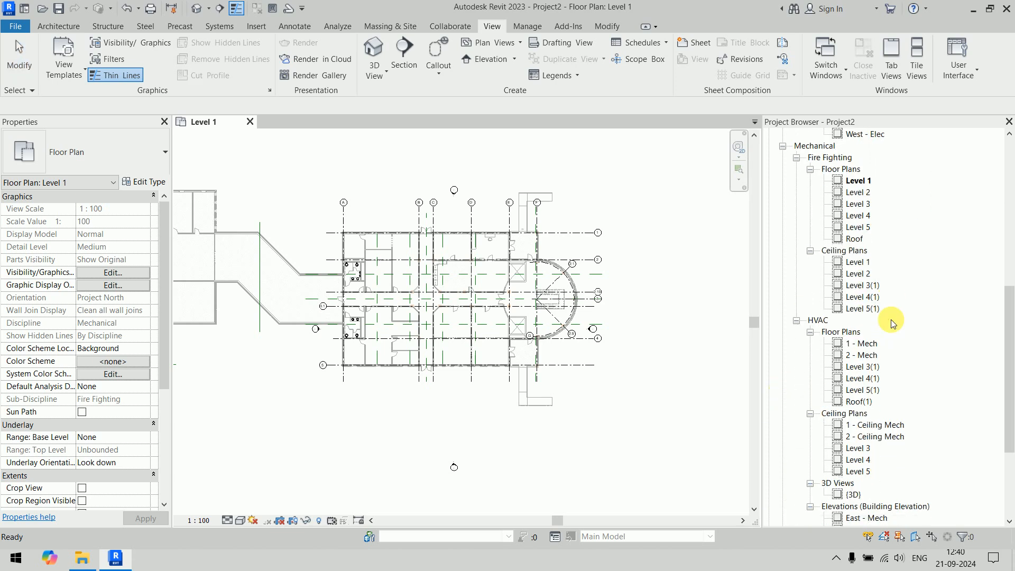
scroll(892, 323, down, 4)
click(781, 414)
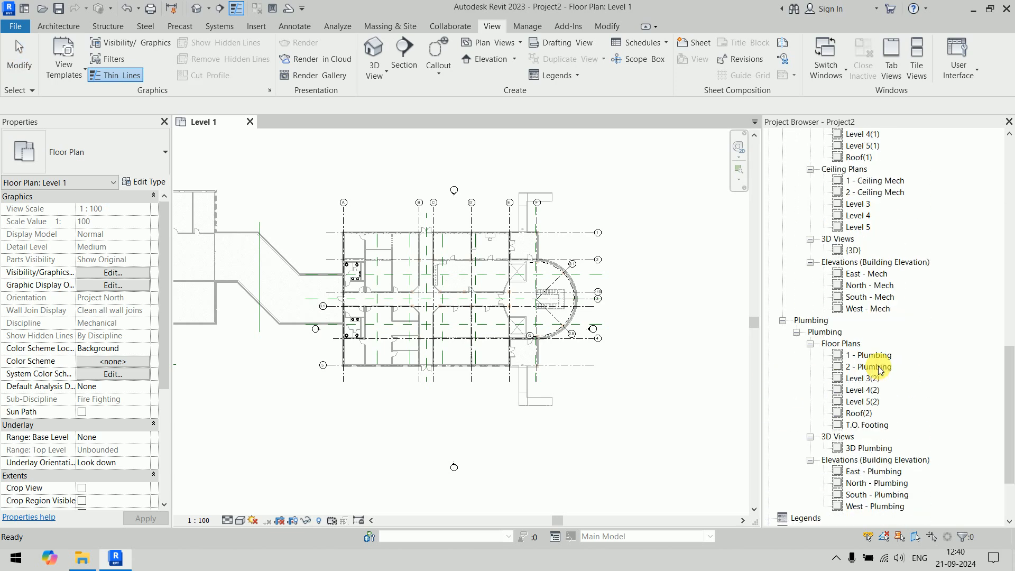
scroll(880, 370, down, 3)
scroll(879, 369, up, 8)
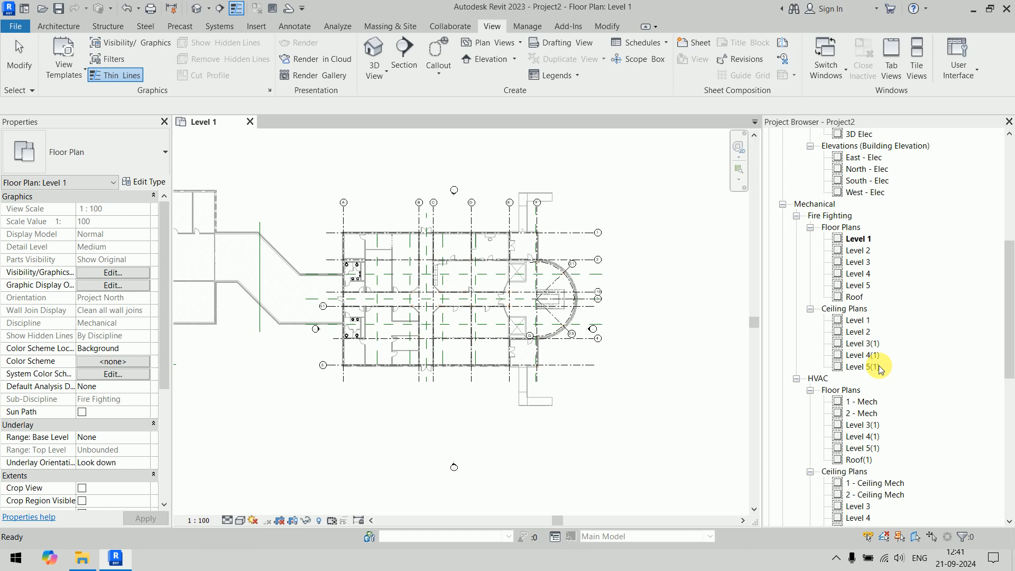
scroll(880, 368, up, 8)
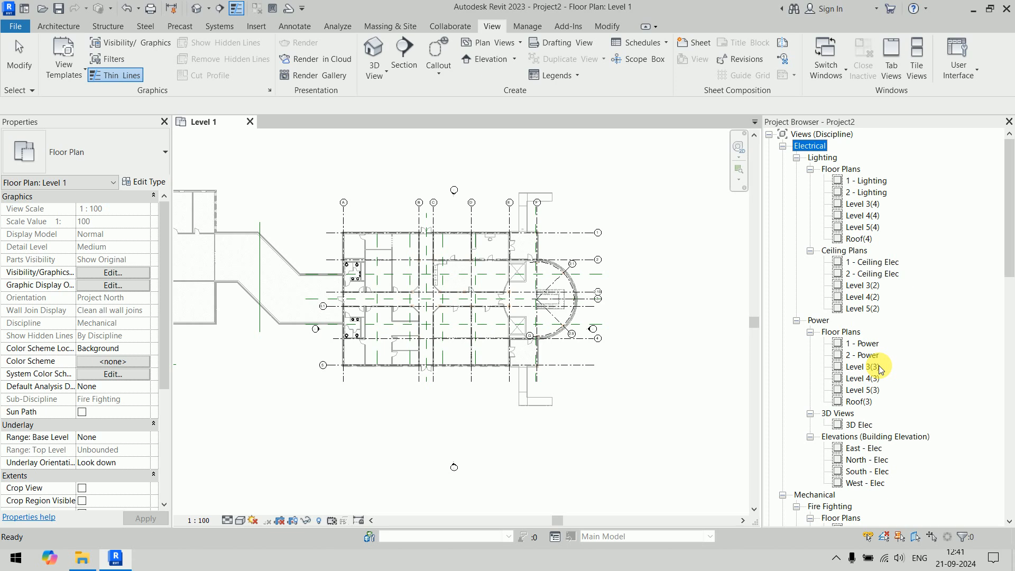
Rename the Level 3 lighting floor plan as 3 - Lighting
click(874, 205)
click(874, 206)
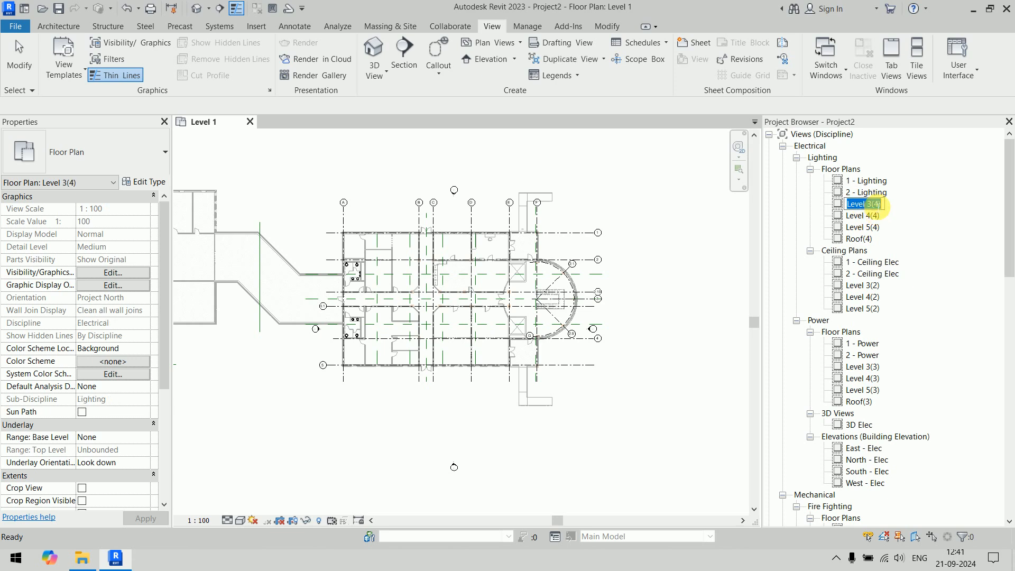
text(3 -)
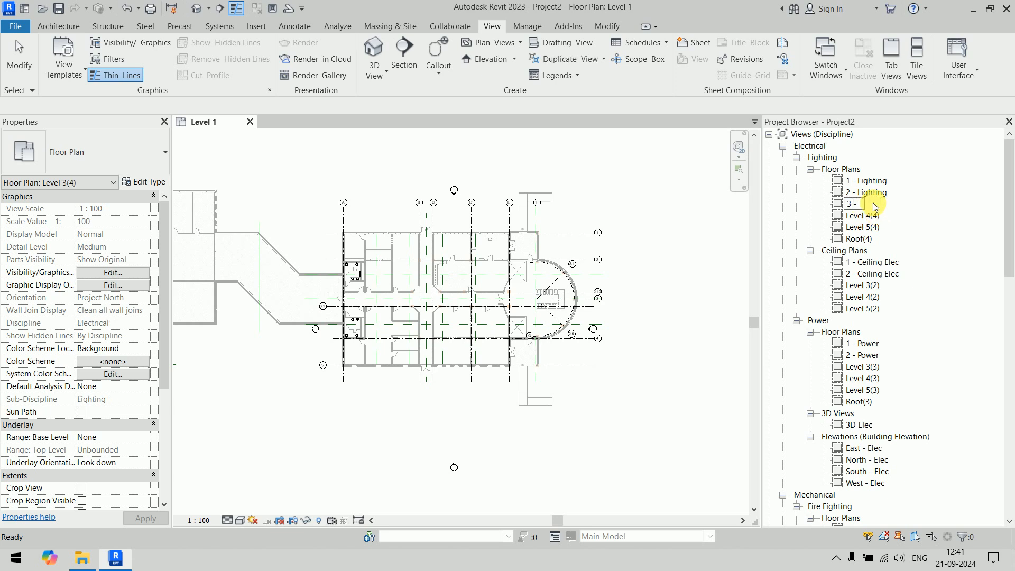
text( Lighting)
key(Return)
Rename the Level 4 and Level 5 lighting floor plans as 4 - Lighting and 5 - Lighting
key(Down)
key(F2)
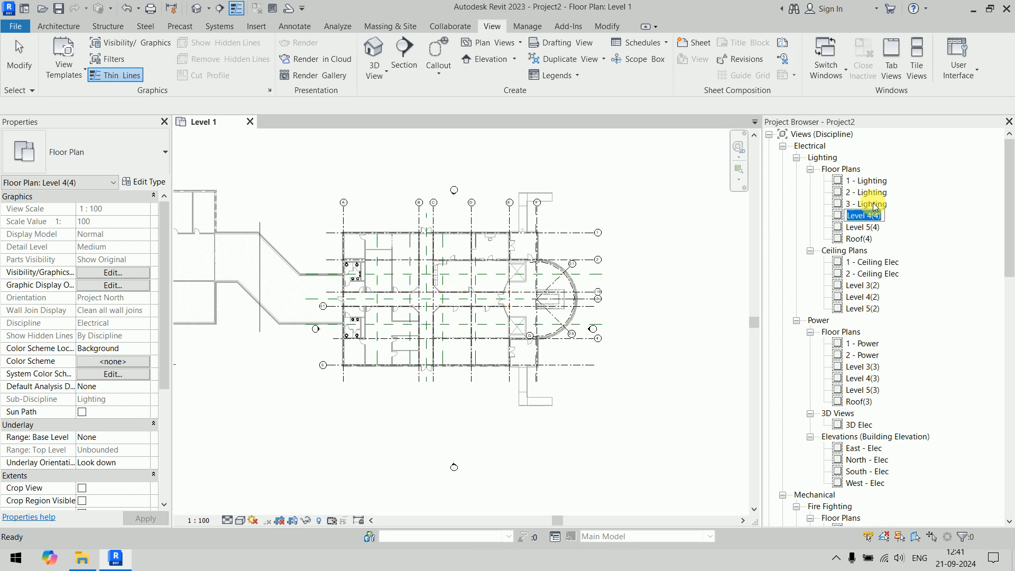
text(4 - Lighting)
key(Return)
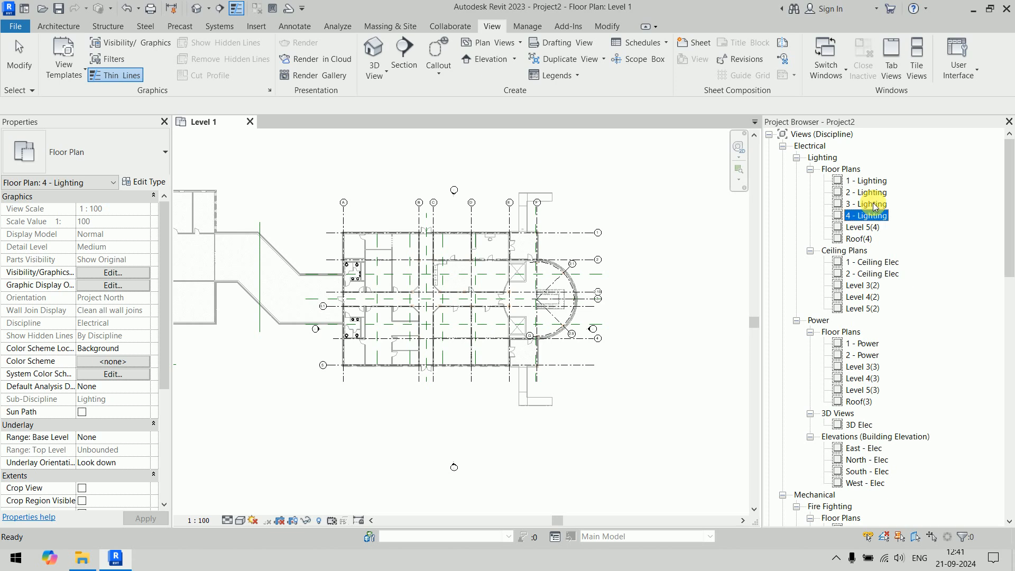
key(Down)
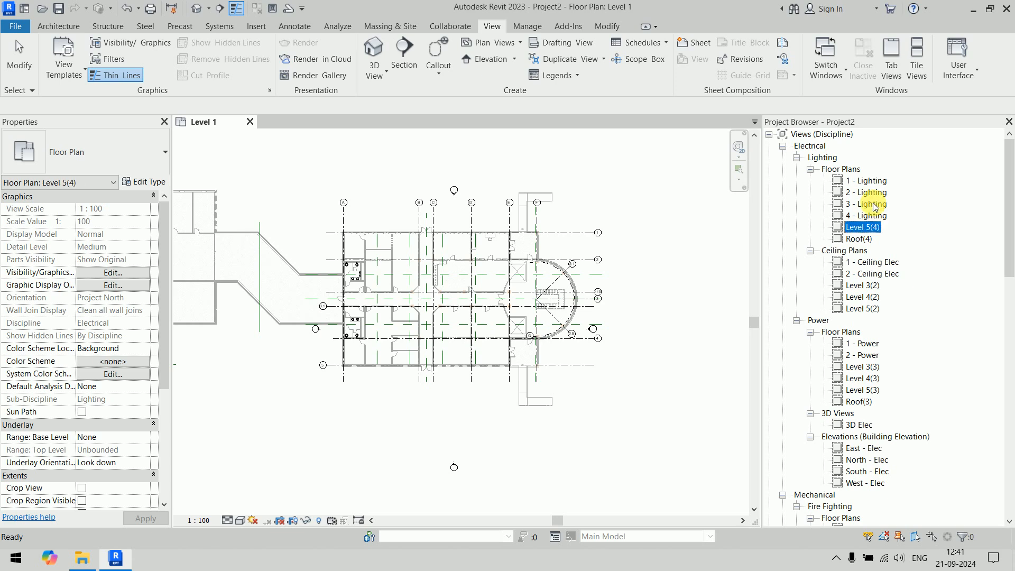
key(F2)
text(5 - Lighting)
key(Return)
Rename the roof floor plan under Lighting as Roof - Lighting
key(Down)
key(F2)
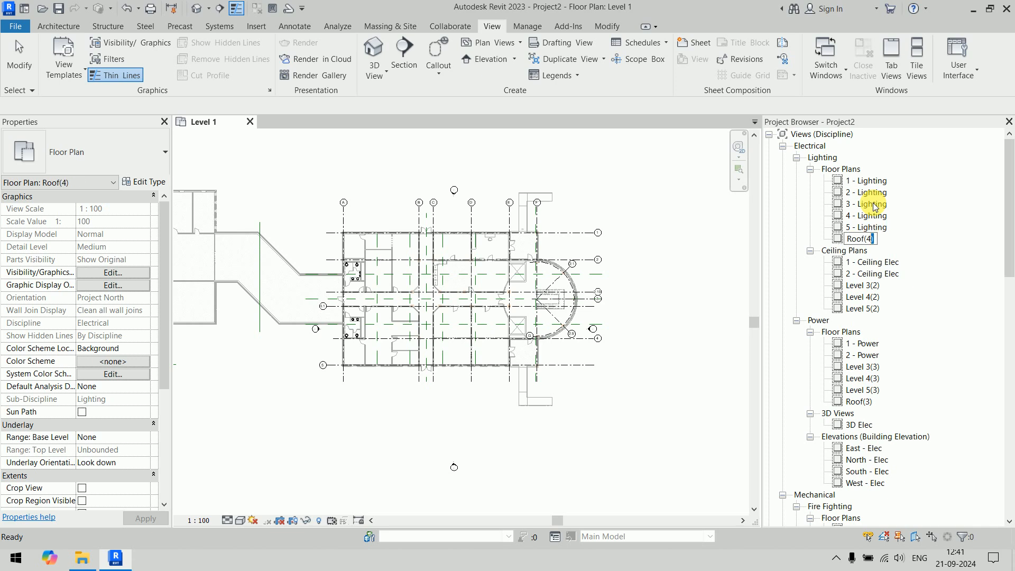
key(BackSpace)
key(BackSpace)
key(BackSpace)
text(- Lighting)
key(Return)
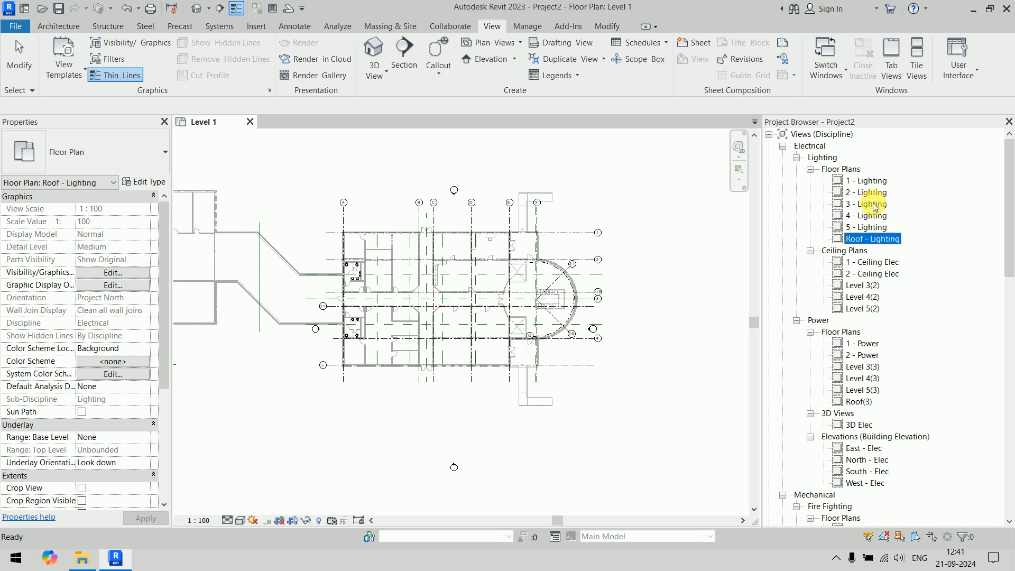
Rename the Level 3 electrical ceiling plan as 3 - Ceiling Elec
key(Down)
key(Down)
key(Down)
key(Down)
key(F2)
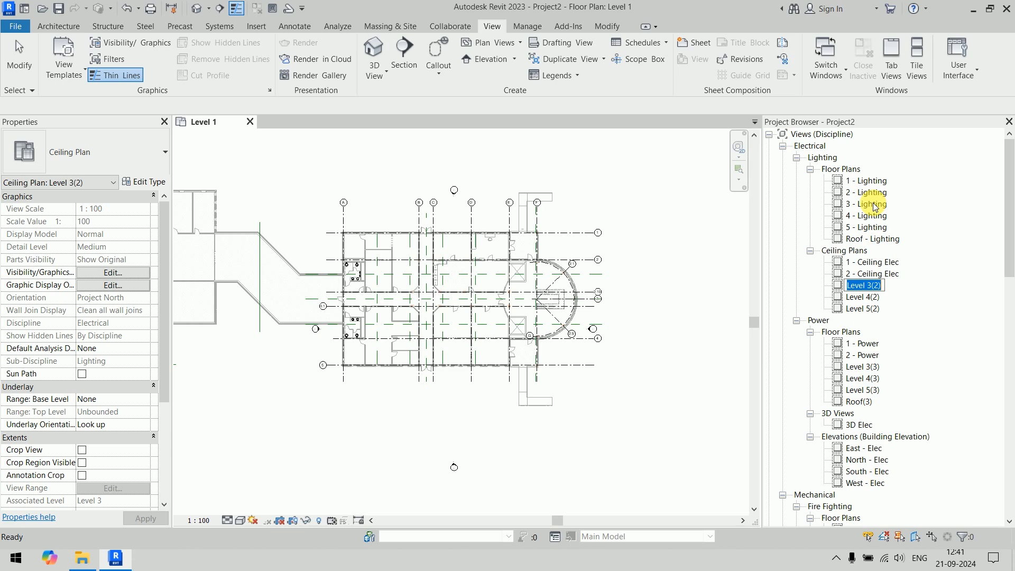
text(3 - Ceiling Elec)
key(Return)
Rename the Level 4 and Level 5 electrical ceiling plans as 4 - Ceiling Elec and 5 - Ceiling Elec
key(Down)
key(F2)
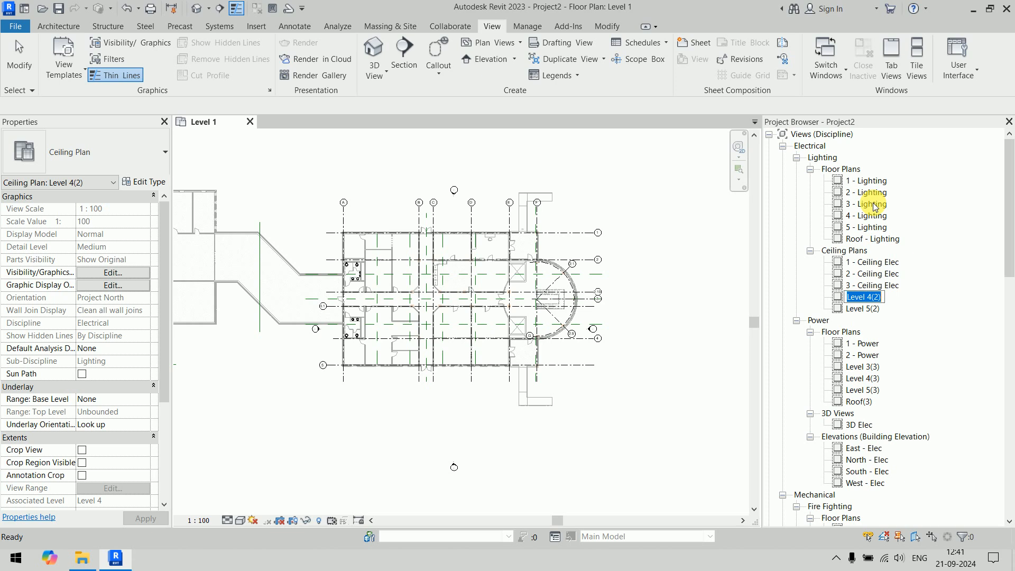
text(4 - Ceiling Elec)
key(Return)
key(Down)
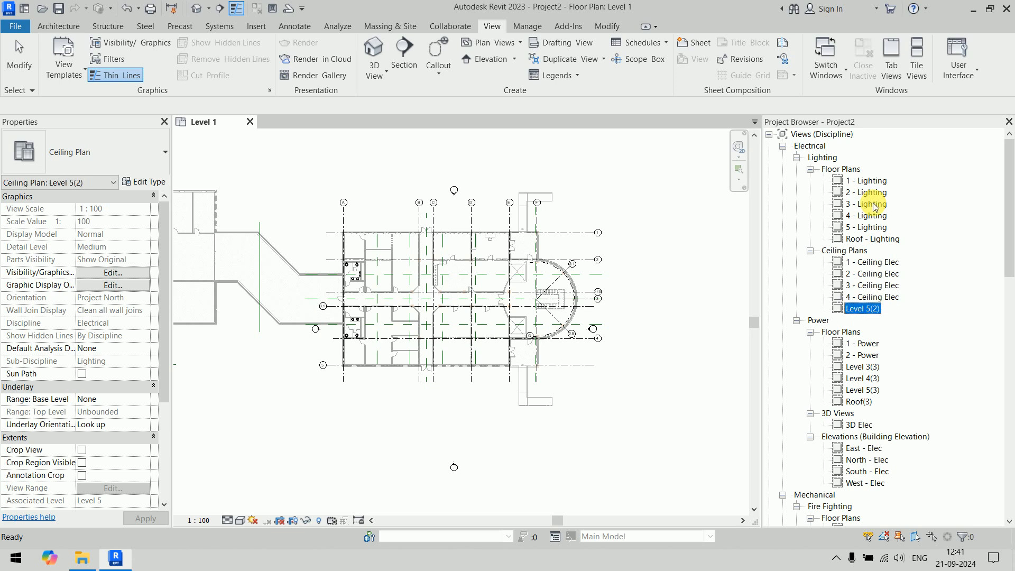
key(F2)
text(5 - Ceiling E)
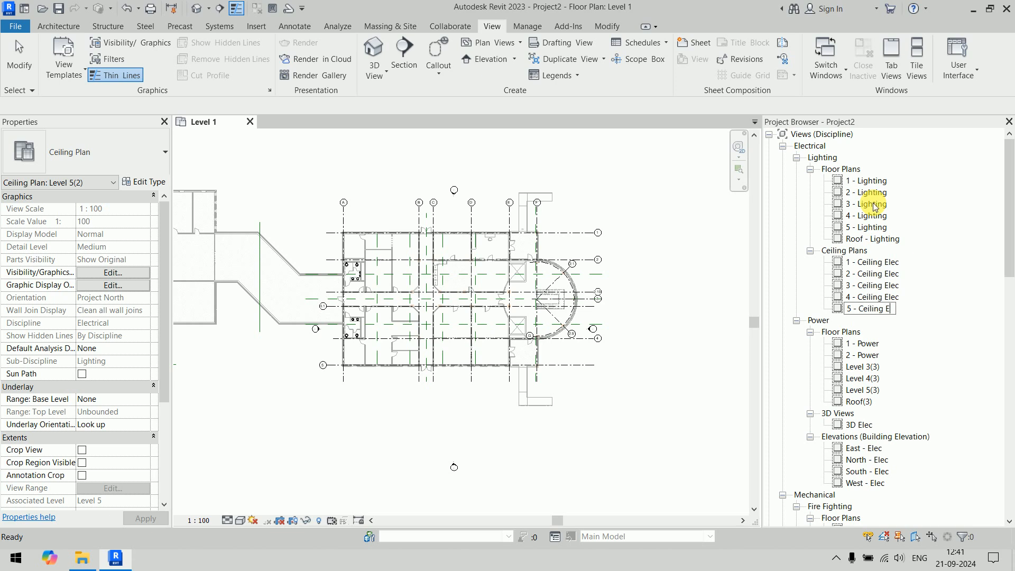
text(le)
text(c)
key(Return)
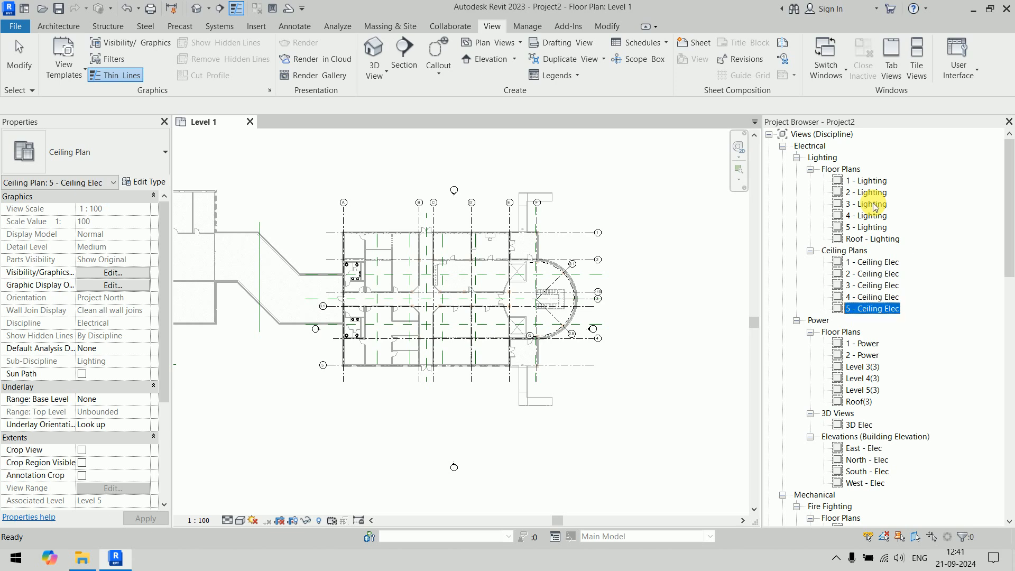
Rename the Level 3 floor plan under Power as 3 - power
key(Down)
key(Down)
key(Down)
key(Down)
key(Down)
key(F2)
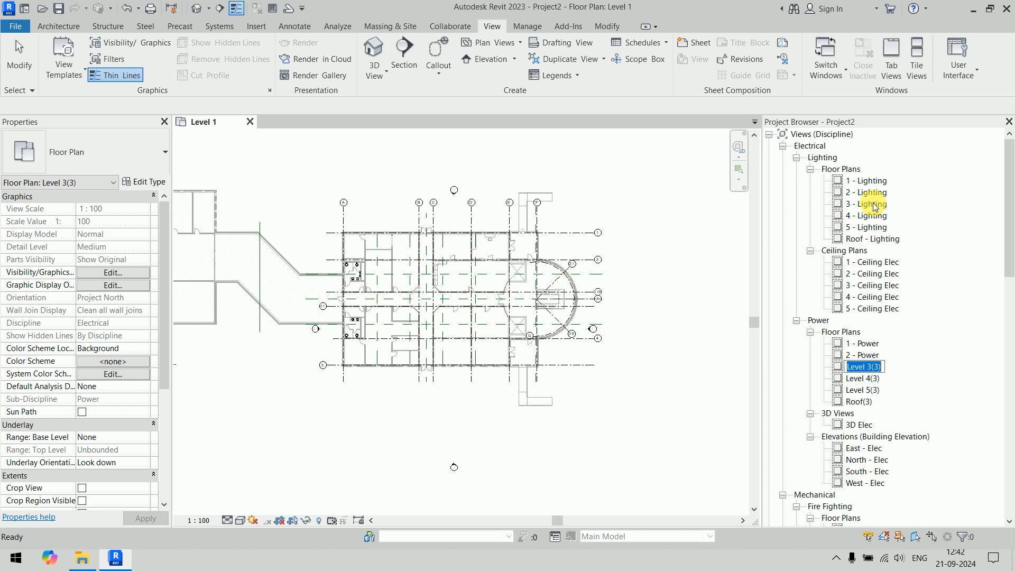
text(3 - power)
key(Return)
Rename the Level 4 and Level 5 power floor plans as 4 - Power and 5 - Power
key(Down)
key(F2)
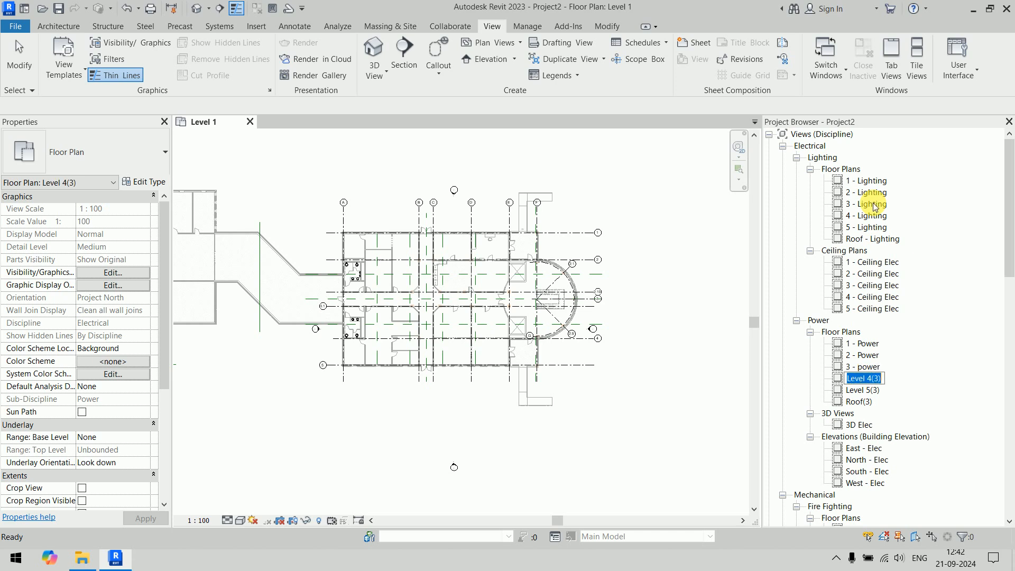
text(4 - Power)
key(Return)
key(Down)
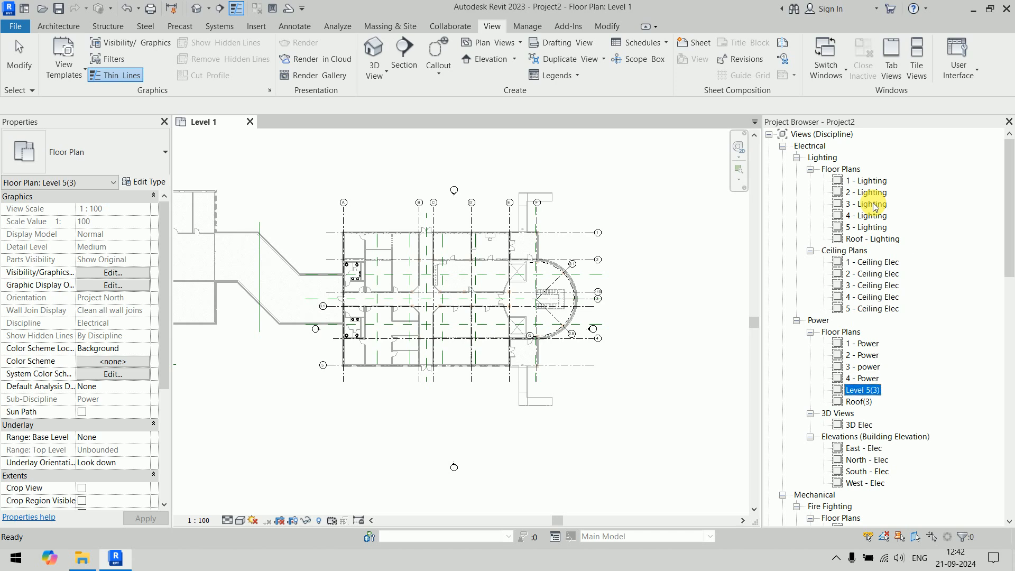
key(F2)
text(5 - Power)
key(Return)
Rename the roof floor plan under Power as Roof - Power
key(Down)
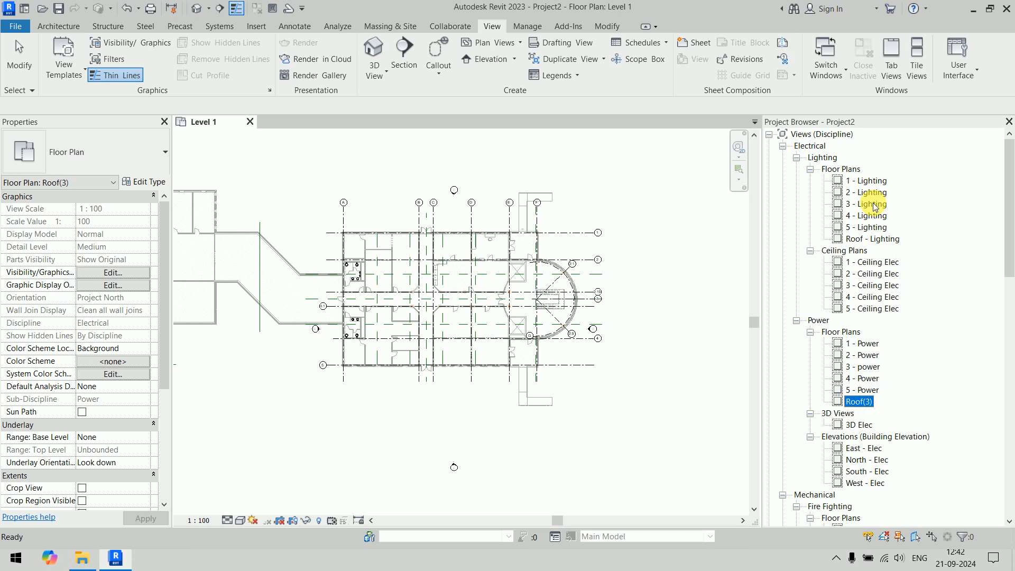
key(F2)
text(Roof - Power)
key(Return)
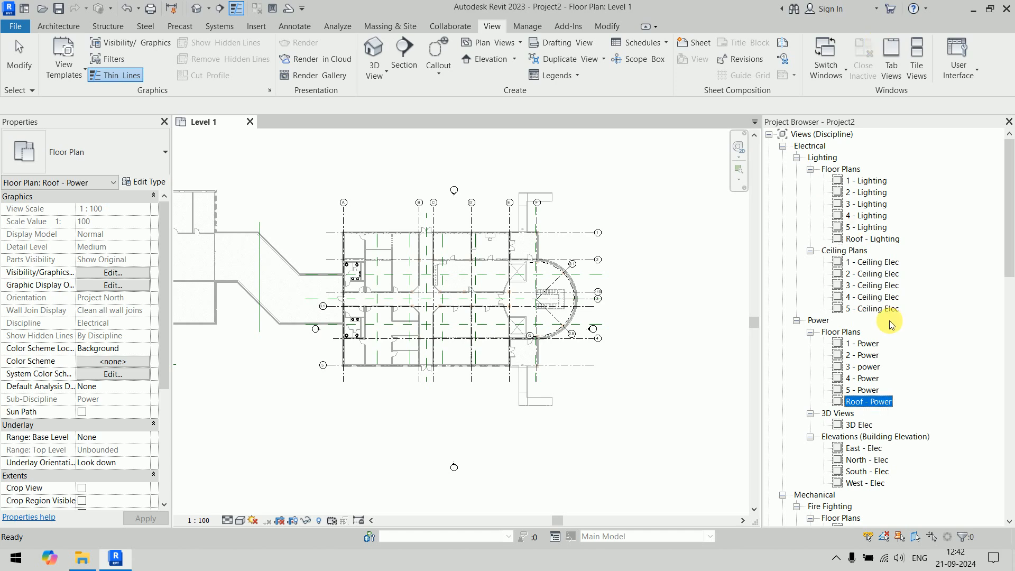
Rename the Level 1 floor plan under Mechanical Fire Fighting as 1 - Fire
scroll(889, 321, down, 8)
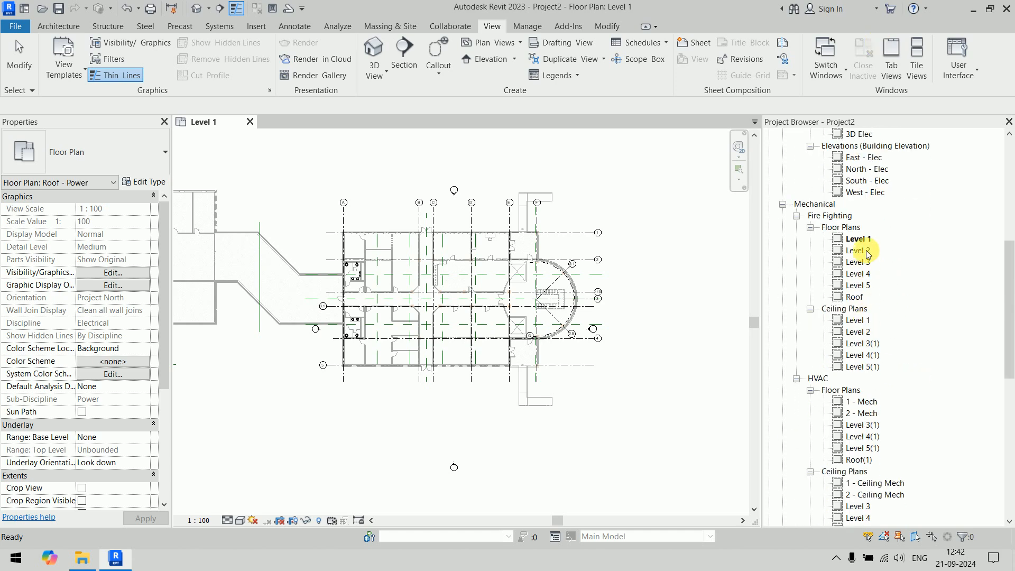
click(868, 240)
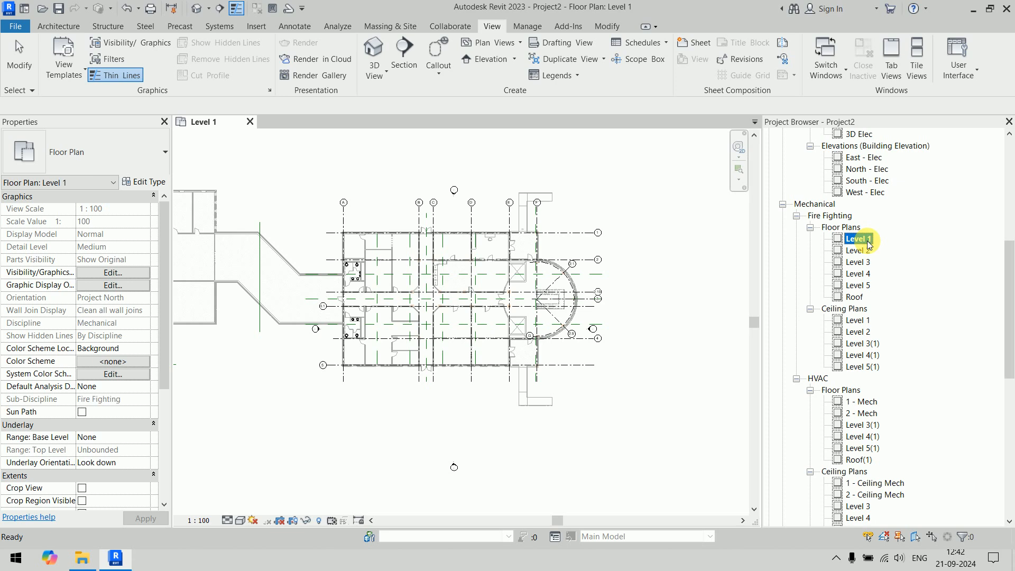
click(868, 242)
text(1 - Fire)
key(Return)
Rename the Level 2 and Level 3 fire fighting floor plans as 2 - Fire and 3 - Fire
key(Down)
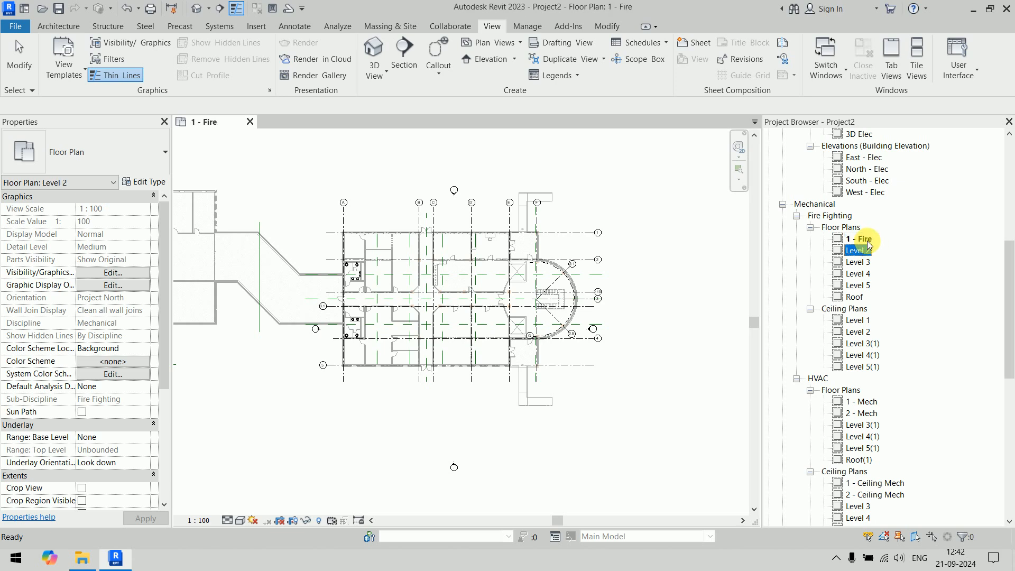
key(F2)
text(2 - Fire)
key(Return)
key(Down)
key(F2)
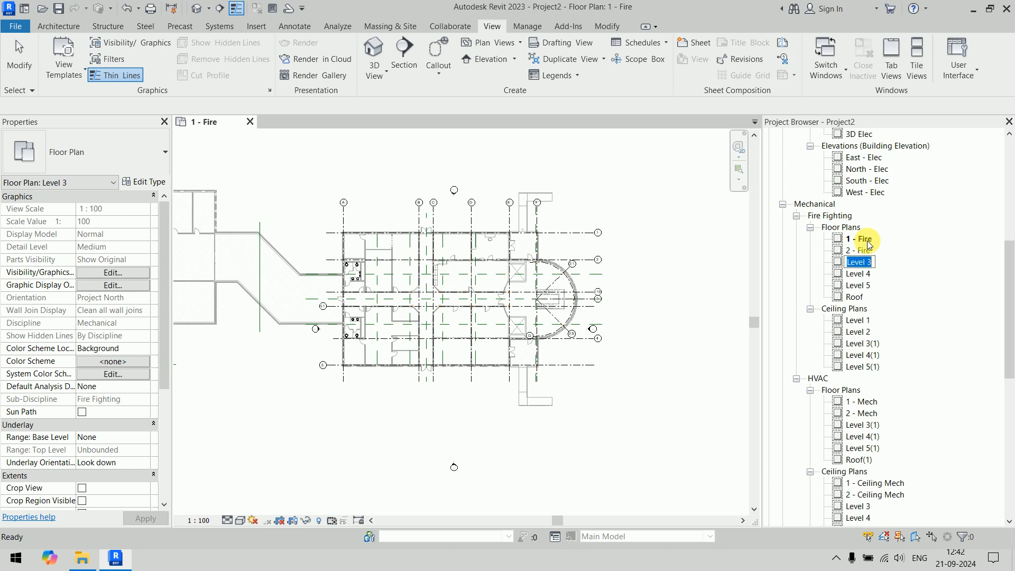
text(3 - Fire)
key(Return)
Rename the Level 4 and Level 5 fire fighting floor plans as 4 - Fire and 5 - Fire
key(Down)
key(F2)
text(4 - Fo)
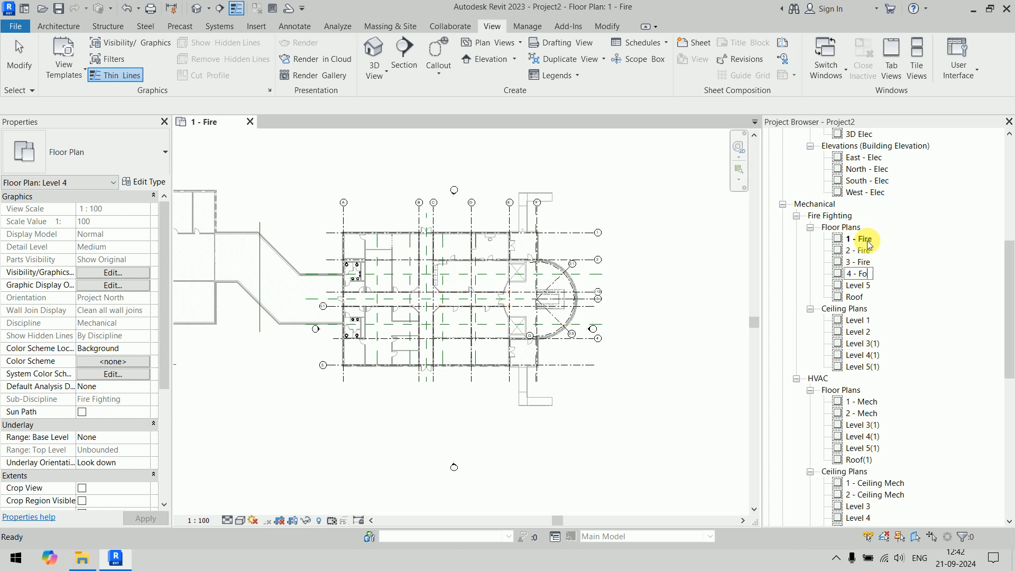
key(BackSpace)
text(ire)
key(Return)
key(Down)
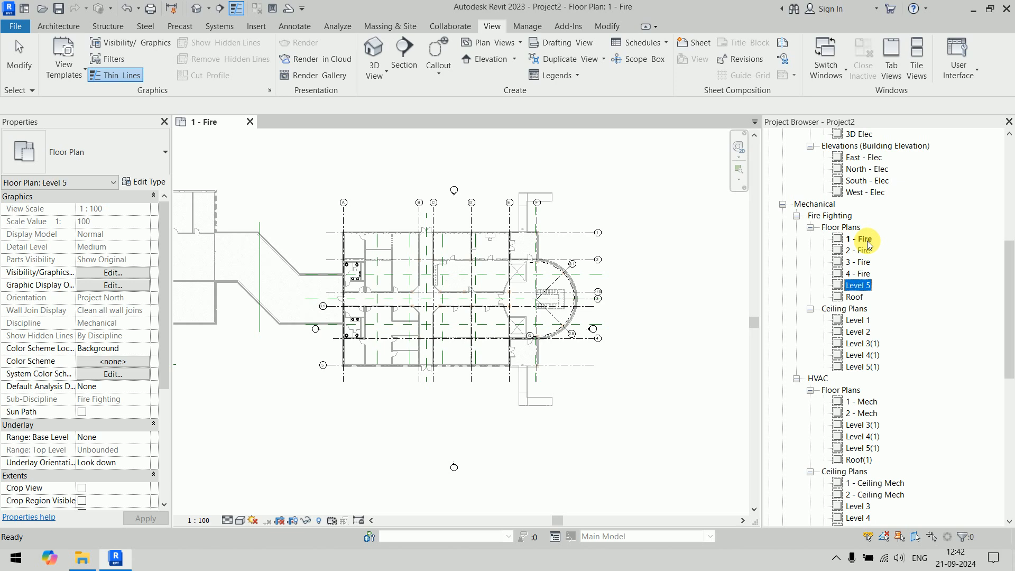
key(F2)
text(5 - Fire)
key(Return)
Rename the roof floor plan under Fire Fighting as 6 - Fire
key(Down)
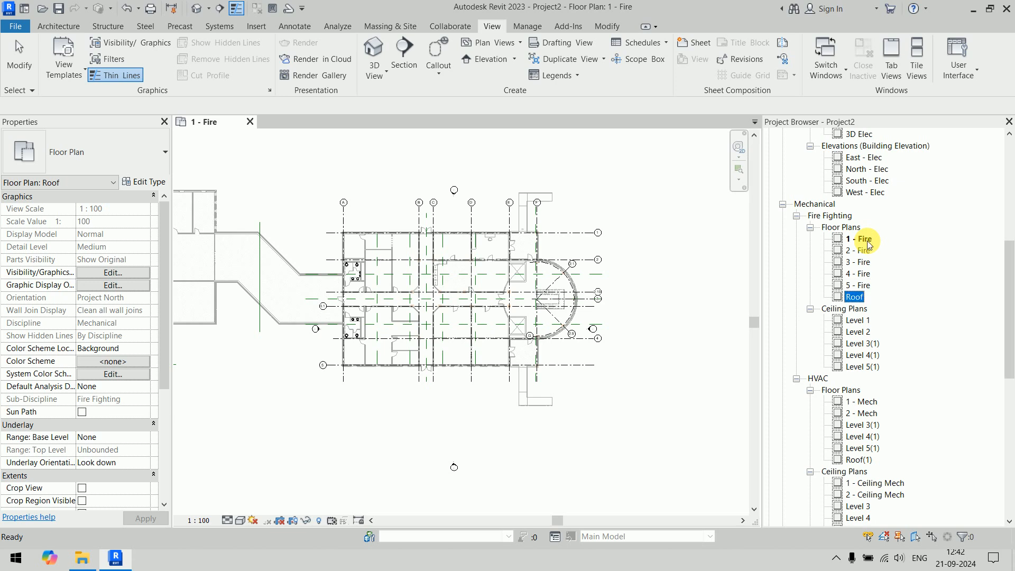
key(F2)
text(6 - Fire)
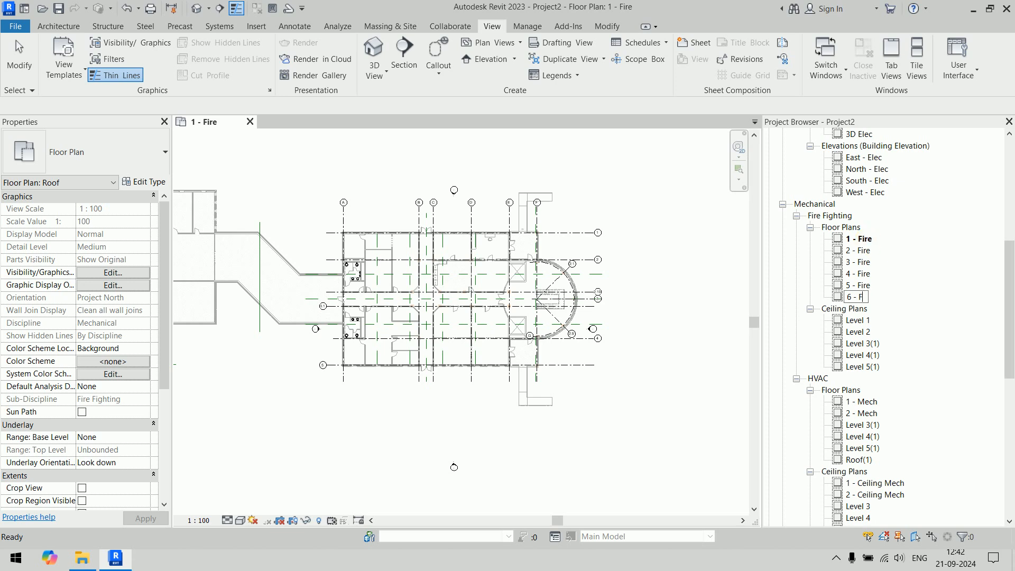
key(Return)
Rename the Level 1 fire fighting ceiling plan as 1 - Ceiling Fire
key(Down)
key(Down)
key(Down)
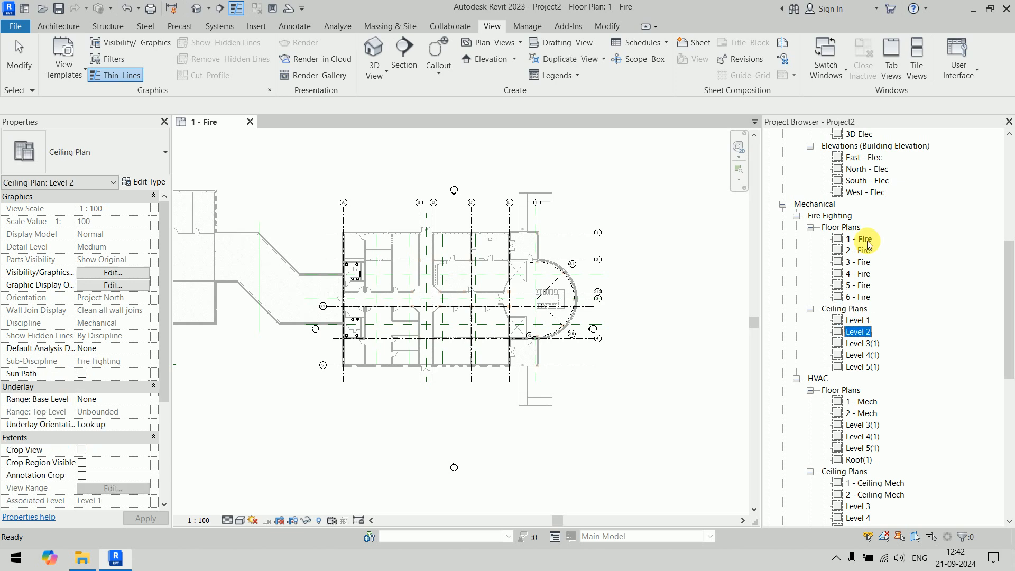
key(Up)
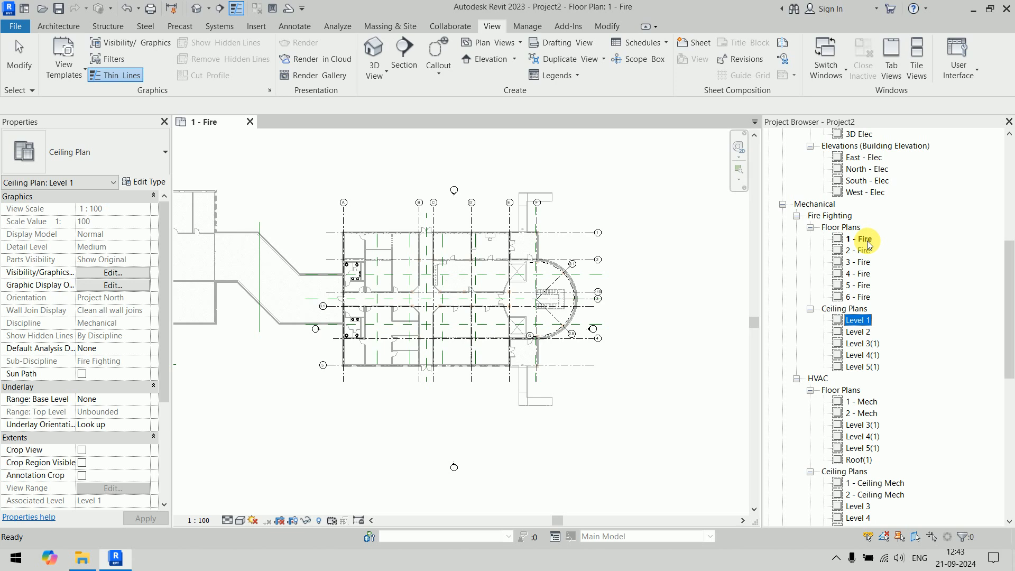
key(F2)
text(1 - Ceiling Fire)
key(Return)
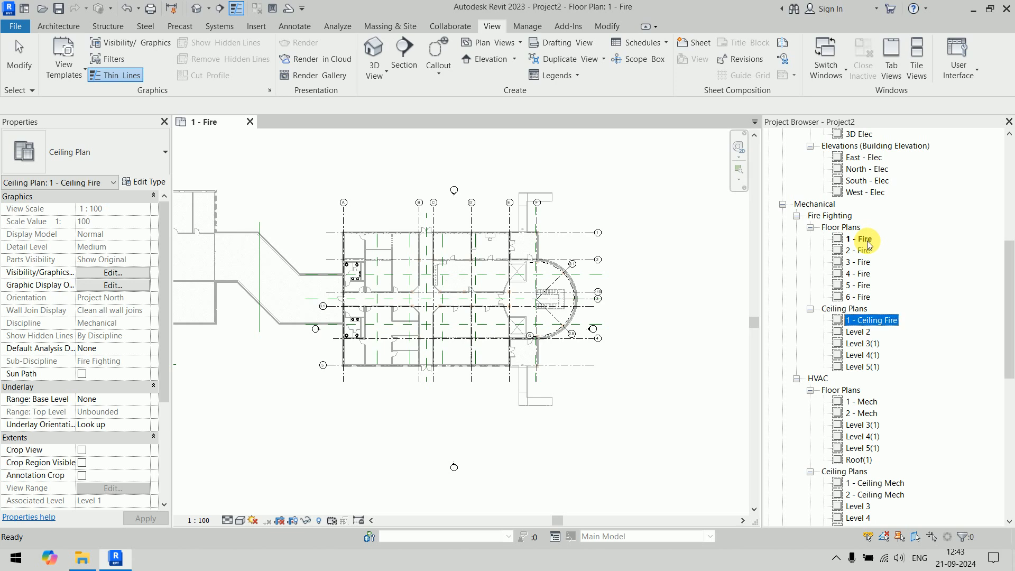
Rename the Level 2 fire fighting ceiling plan as 2 - Ceiling Fire
key(Down)
key(F2)
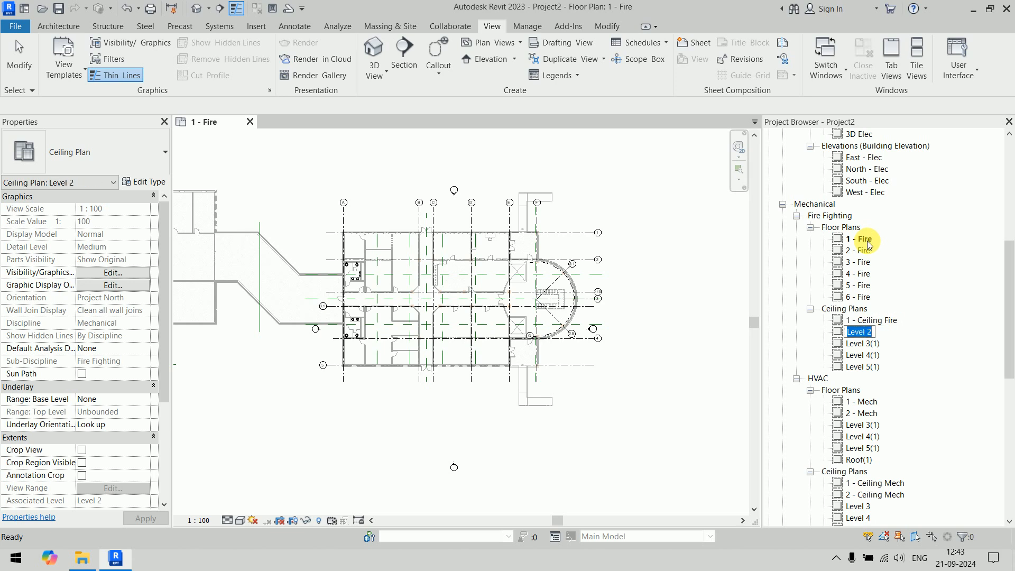
text(2 - Ceilin)
text(g Fo)
text(ire)
key(Return)
Rename the Level 3 and Level 4 fire fighting ceiling plans as 3 - Ceiling Fire and 4 - Ceiling Fire
key(Down)
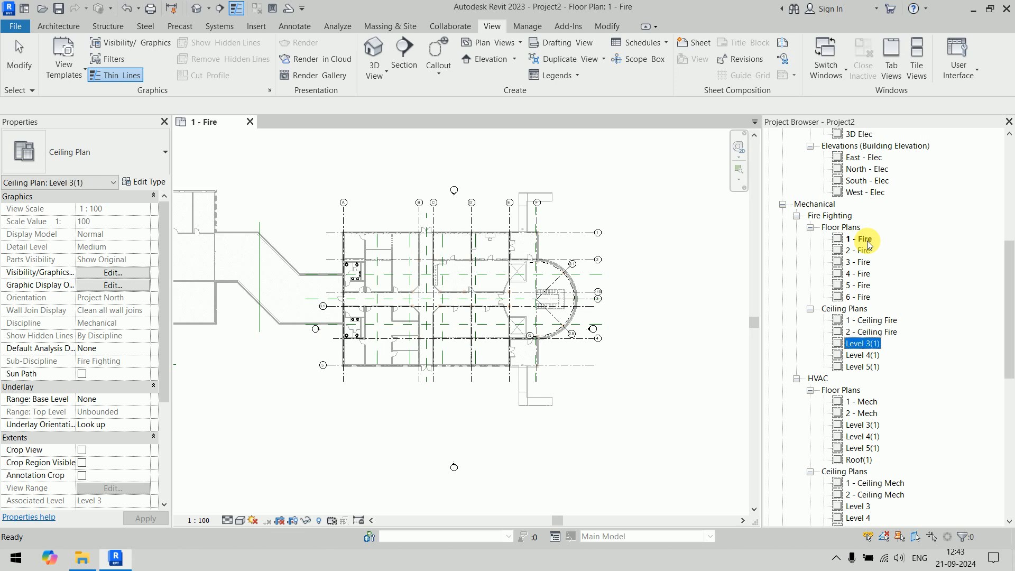
key(F2)
text(3 - Ceiling Fire)
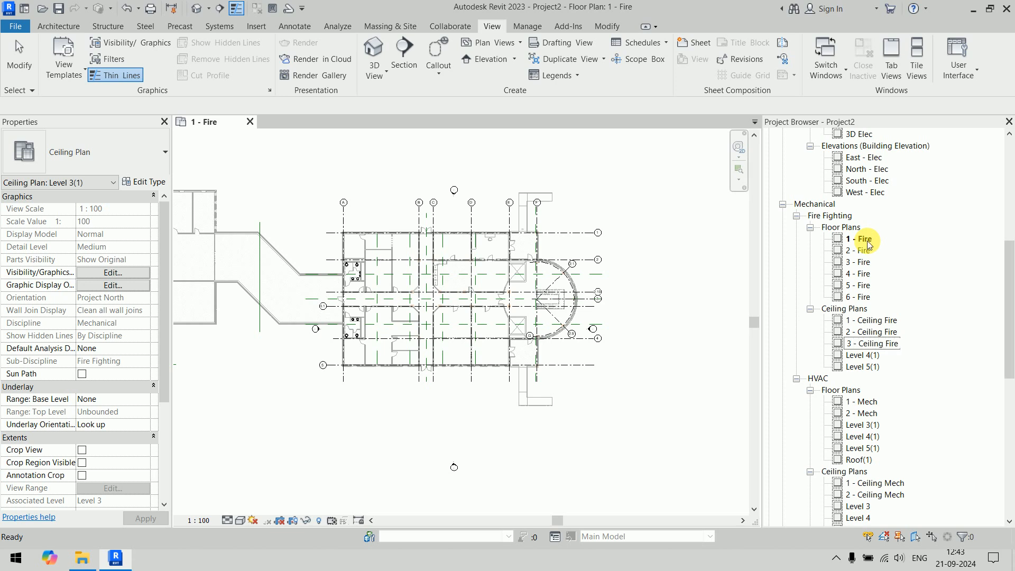
key(Return)
key(Down)
key(F2)
text(4 )
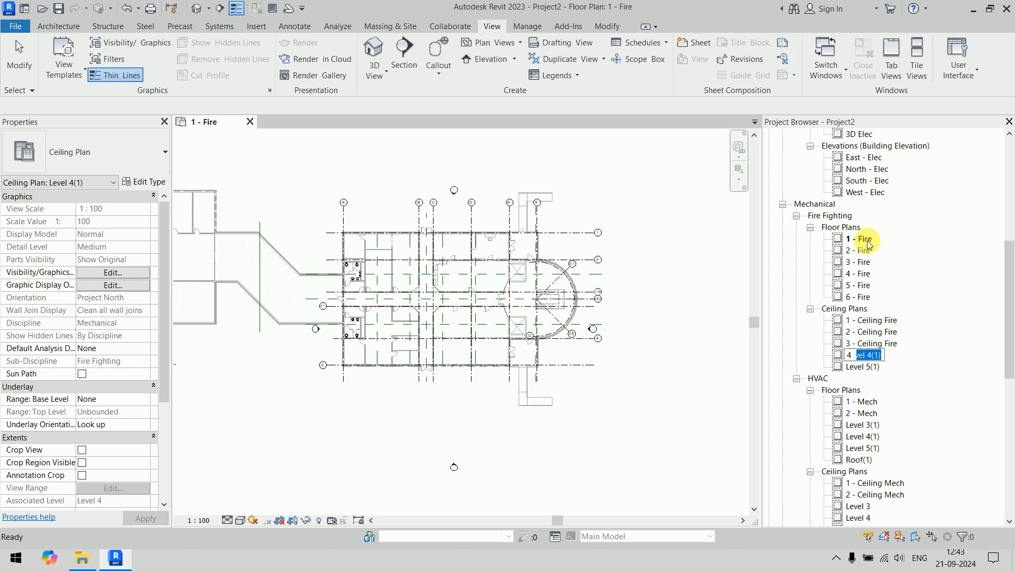
text(- Ceiling Fire)
key(Return)
Rename the Level 5 fire fighting ceiling plan as 5 - Ceiling Fire
key(Down)
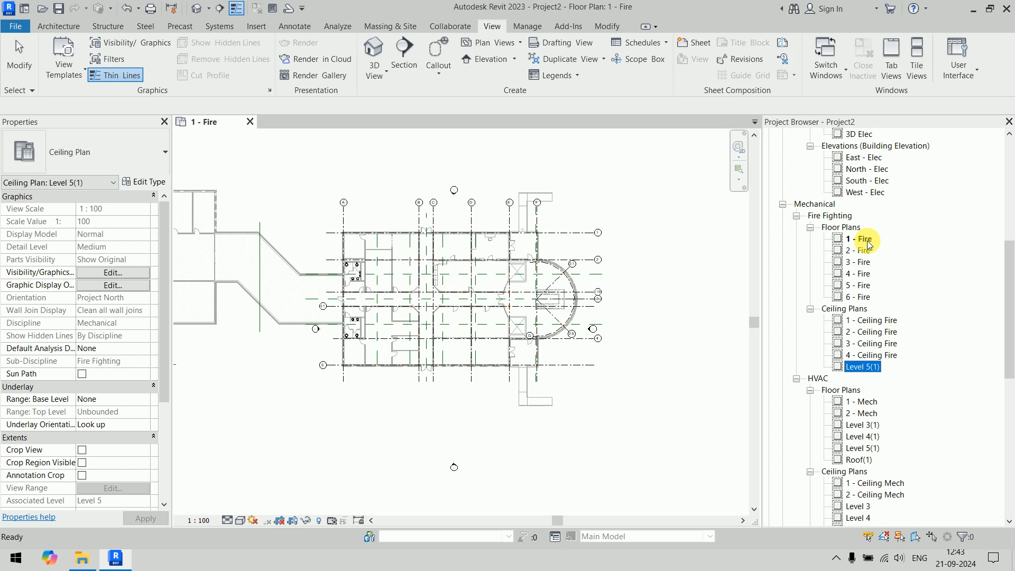
key(F2)
text(5 - Ceiling Fire)
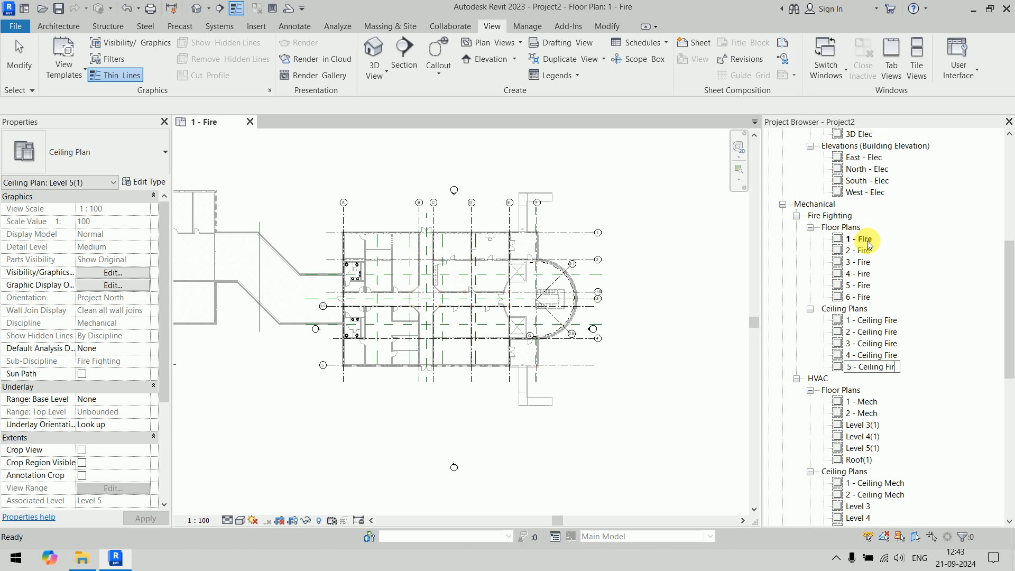
key(Return)
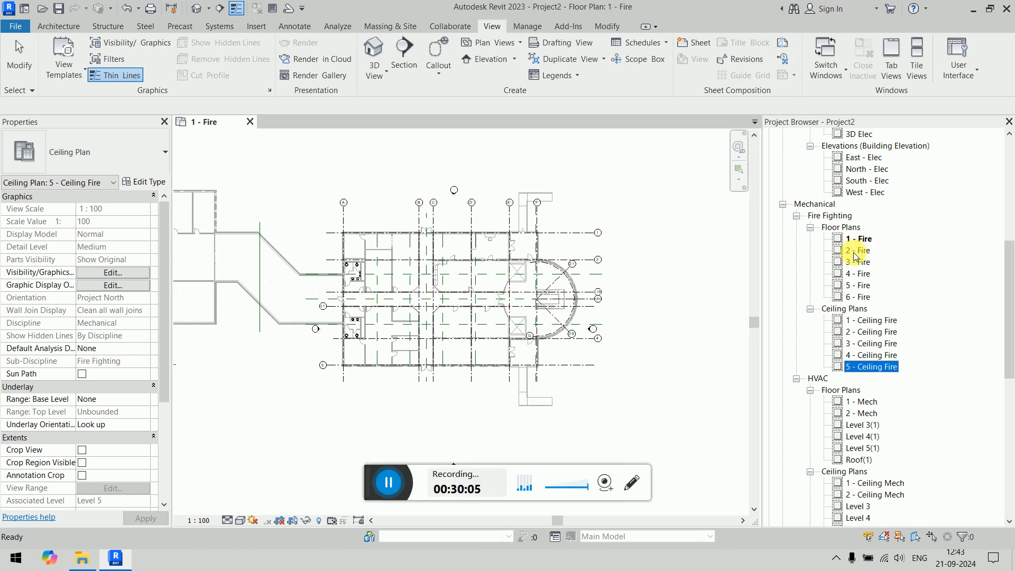
click(392, 480)
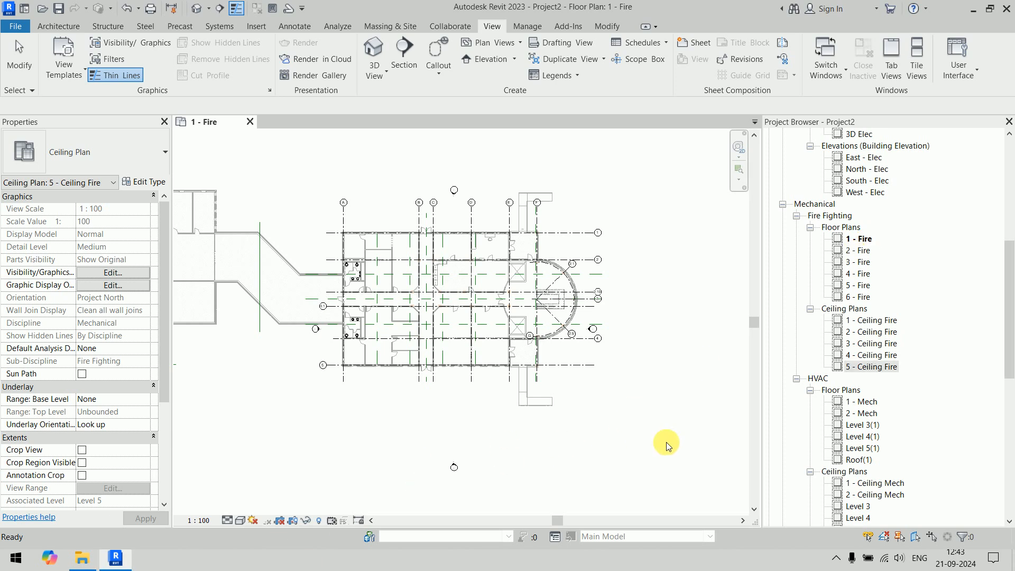
Rename the Level 3 and Level 4 HVAC floor plans as 3 - Mech and 4 - Mech
click(861, 424)
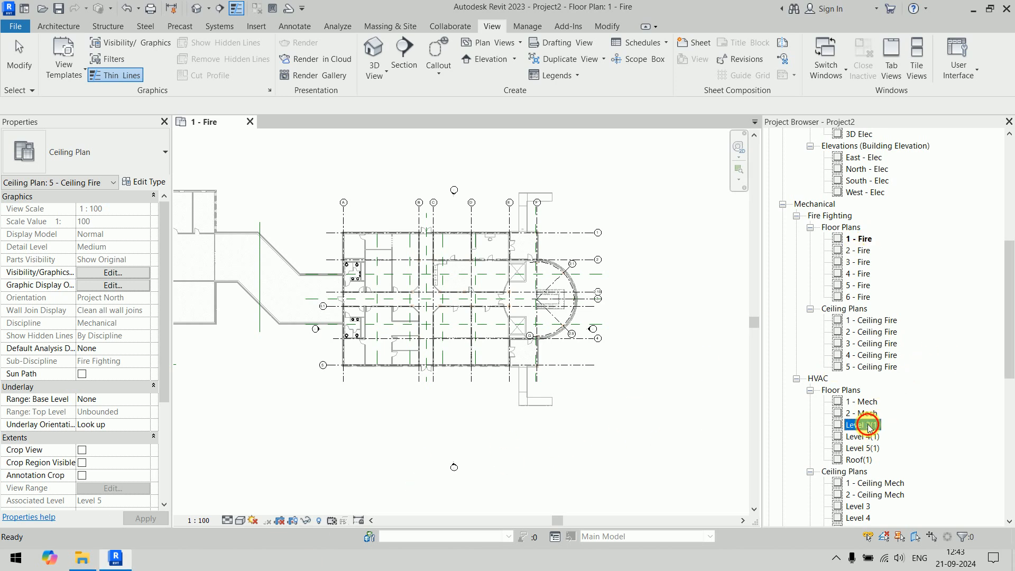
scroll(902, 344, down, 2)
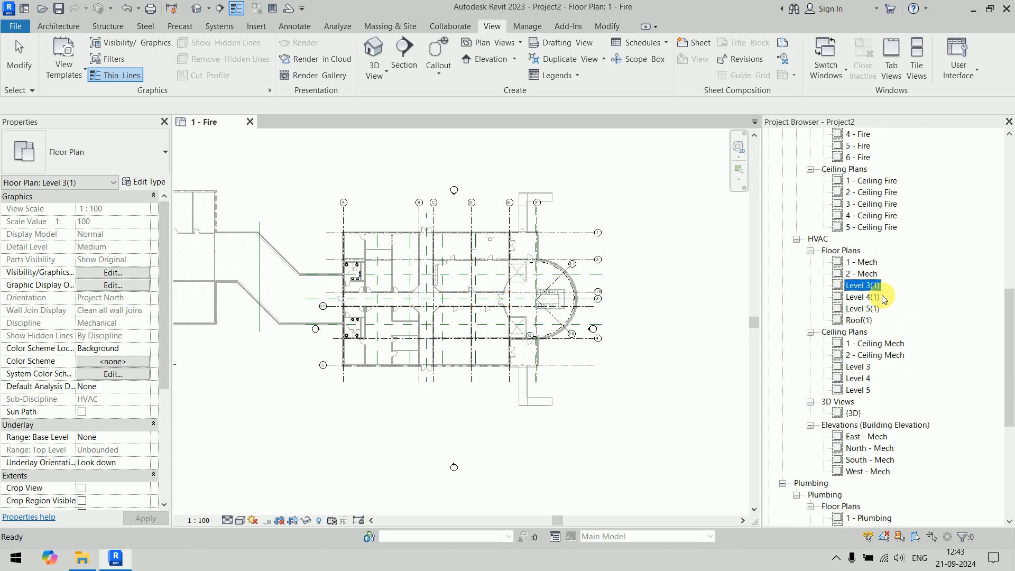
key(F2)
text(3 - Mech)
key(Return)
click(883, 297)
key(F2)
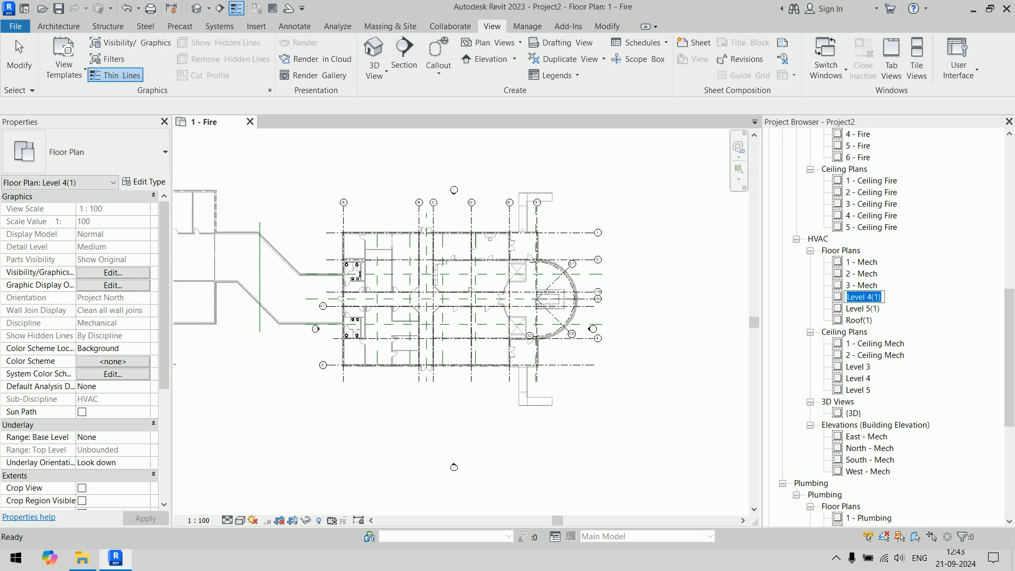
text(4 - Mech)
key(Return)
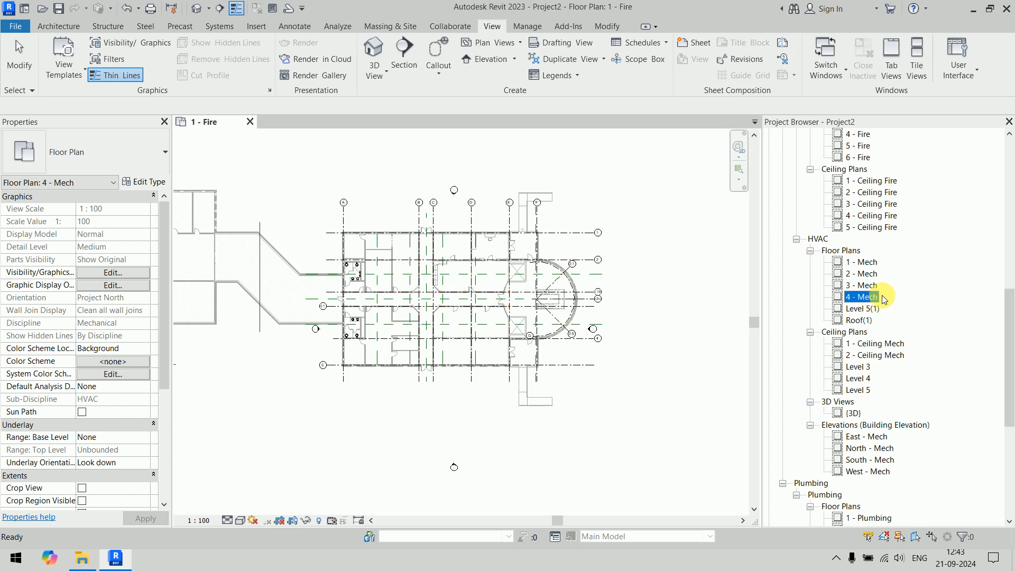
Rename the Level 5 HVAC floor plan as 5 - Mech
key(Down)
key(F2)
text(5 - Mech)
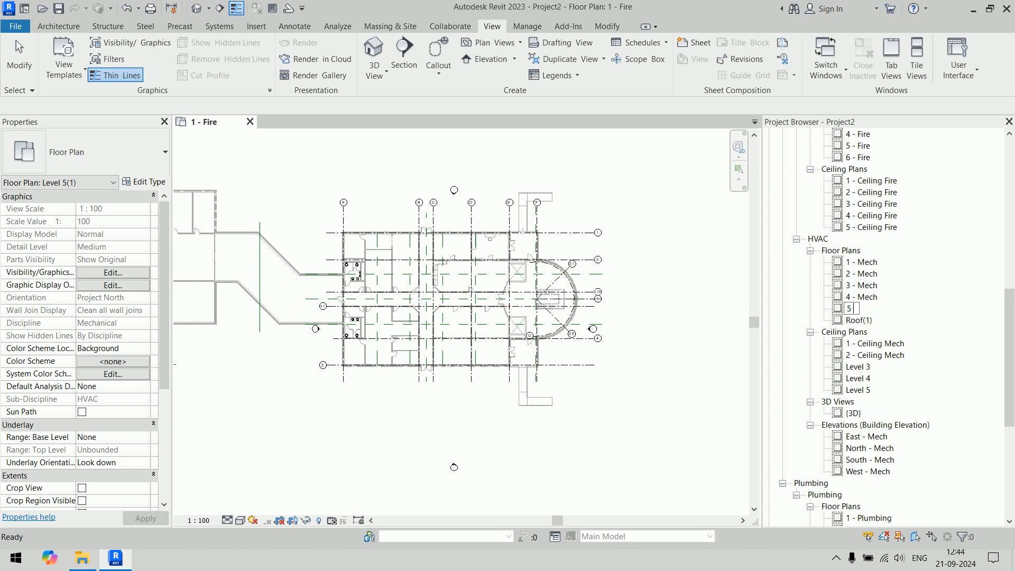
key(Return)
Rename the HVAC roof floor plan as Roof - Mech
key(Down)
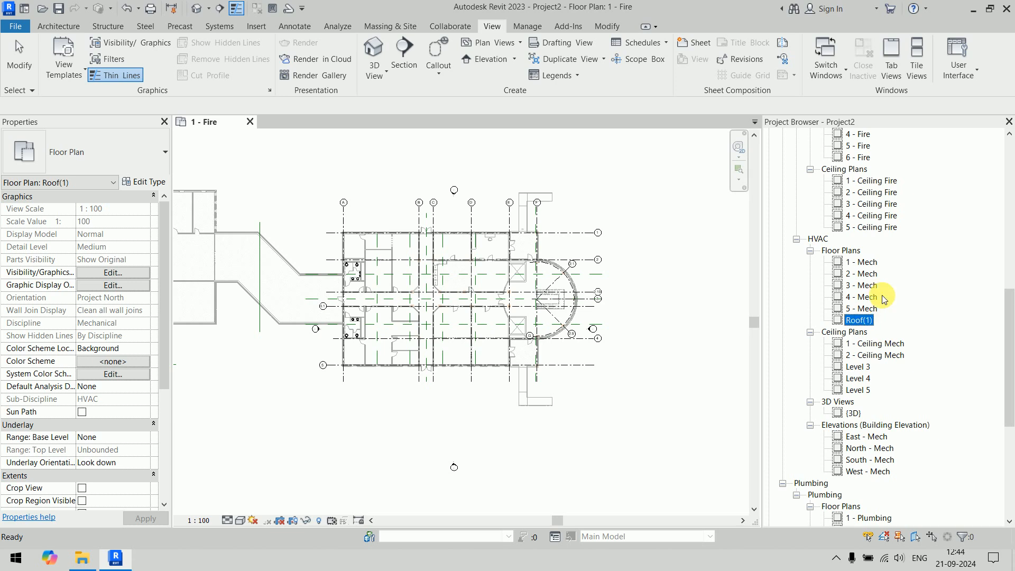
key(F2)
key(End)
key(shift+Left)
key(shift+Left)
key(shift+Left)
text(- Mech)
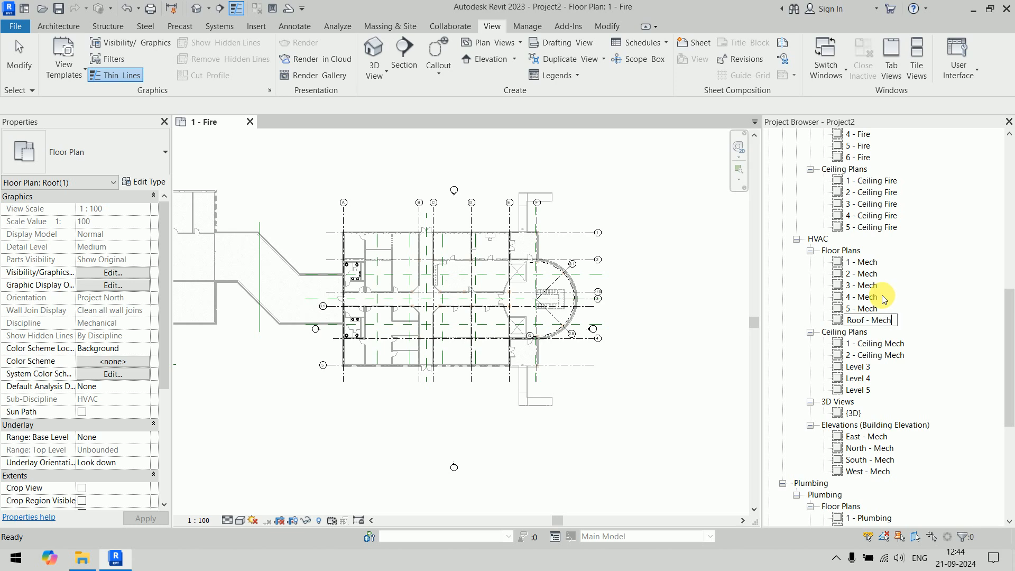
key(Return)
Rename the Level 3 HVAC ceiling plan as 3 - Ceiling Mech
key(Down)
key(Down)
key(Down)
key(Down)
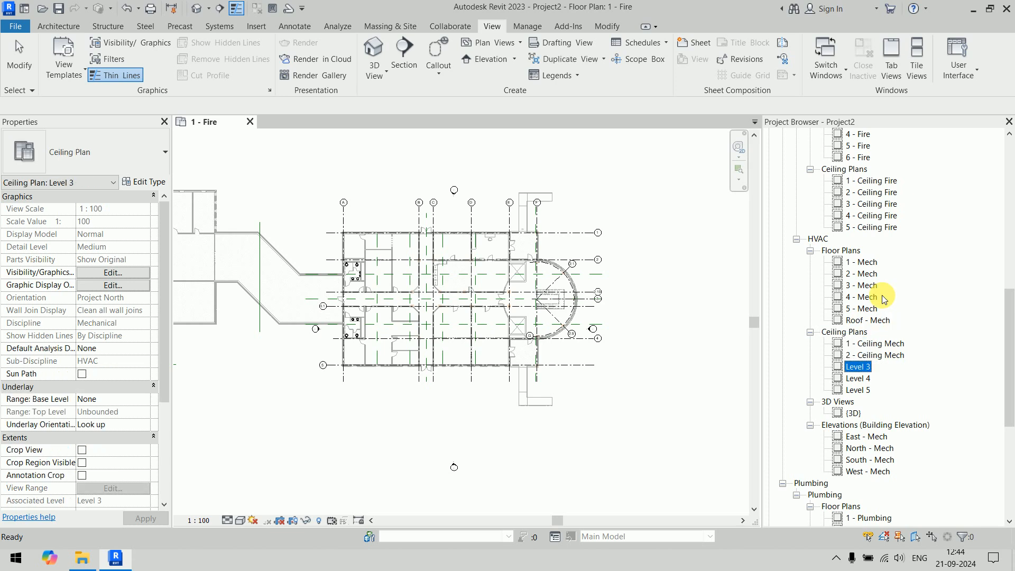
key(F2)
text(3 - Ceiling Mech)
key(Return)
Rename the Level 4 and Level 5 HVAC ceiling plans as 4 - Ceiling Mech and 5 - Ceiling Mech
key(Down)
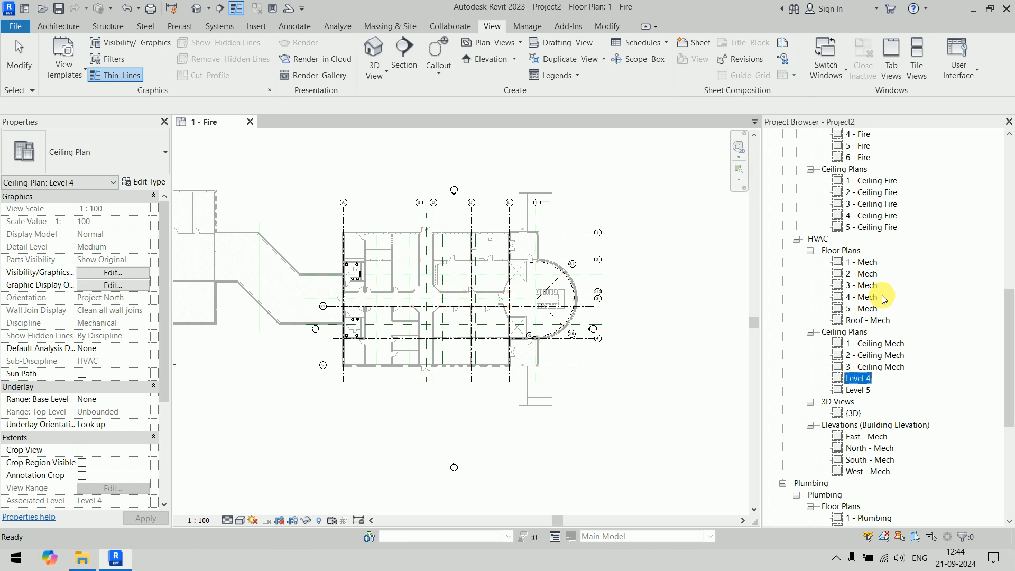
key(F2)
text(4 - Ceiling Mech)
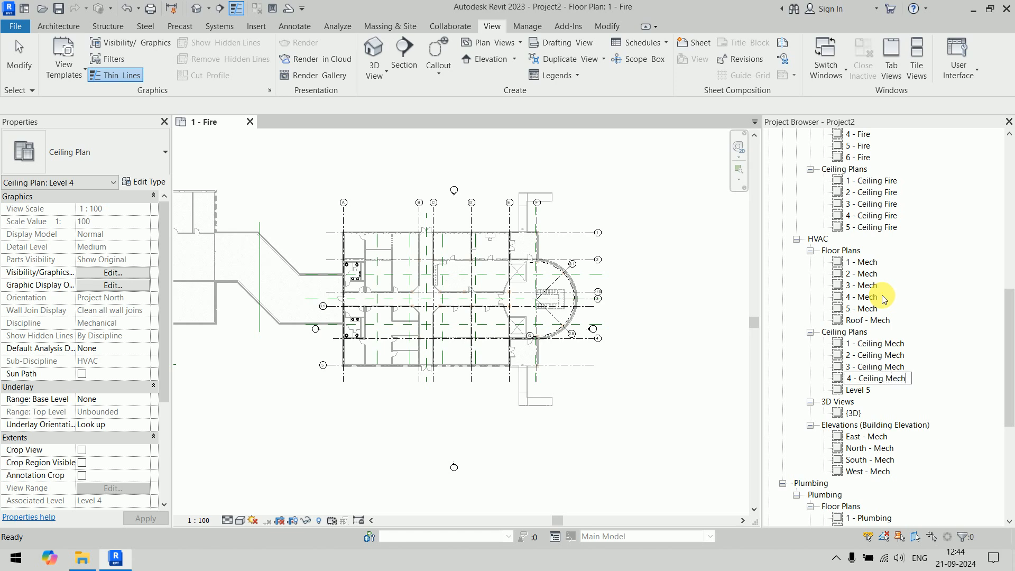
key(Return)
key(Down)
key(F2)
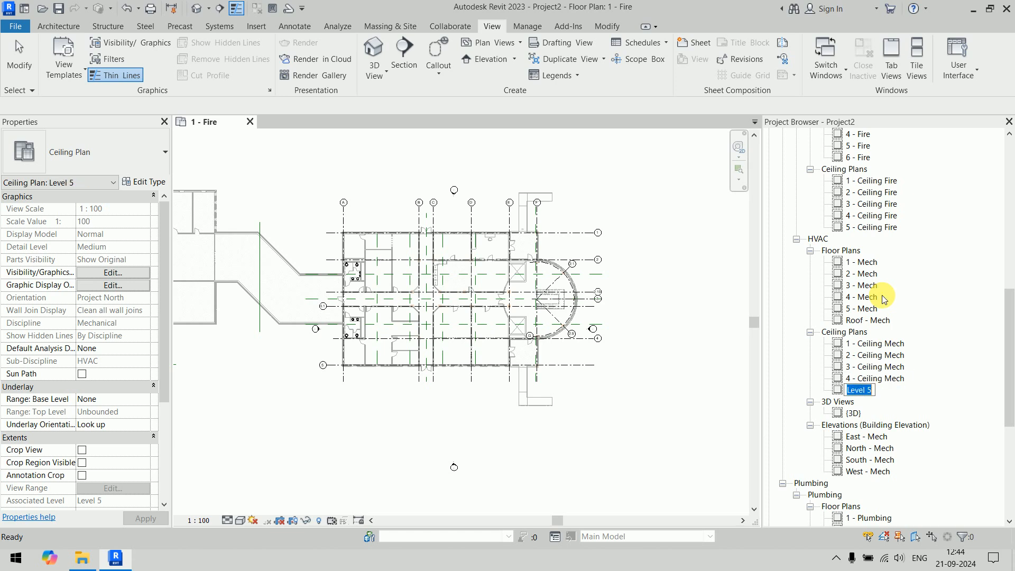
text(5 - Ceiling Mech)
key(Return)
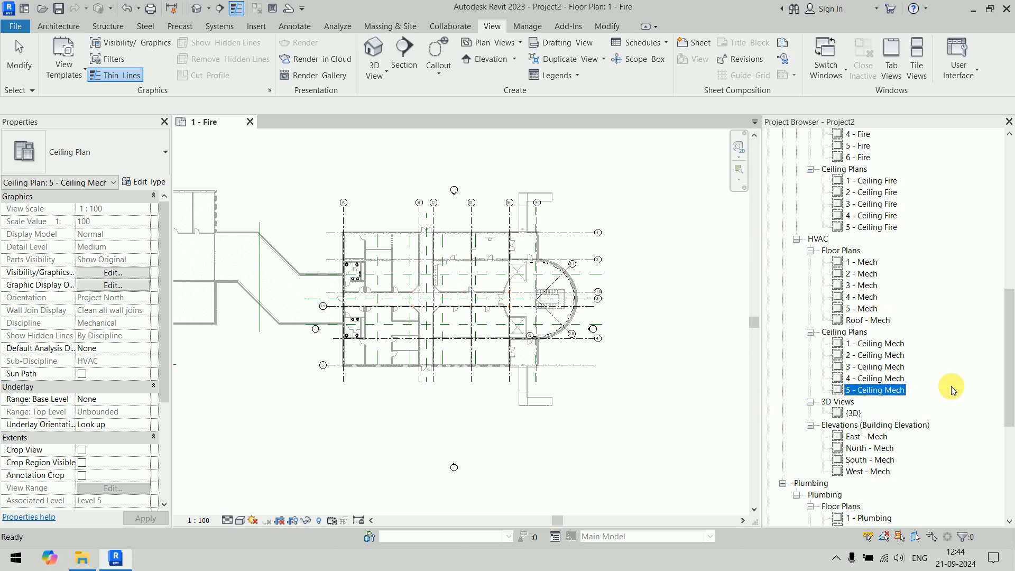
Rename the Level 3 plumbing floor plan as 3 - Plumbing
scroll(935, 375, down, 6)
click(873, 320)
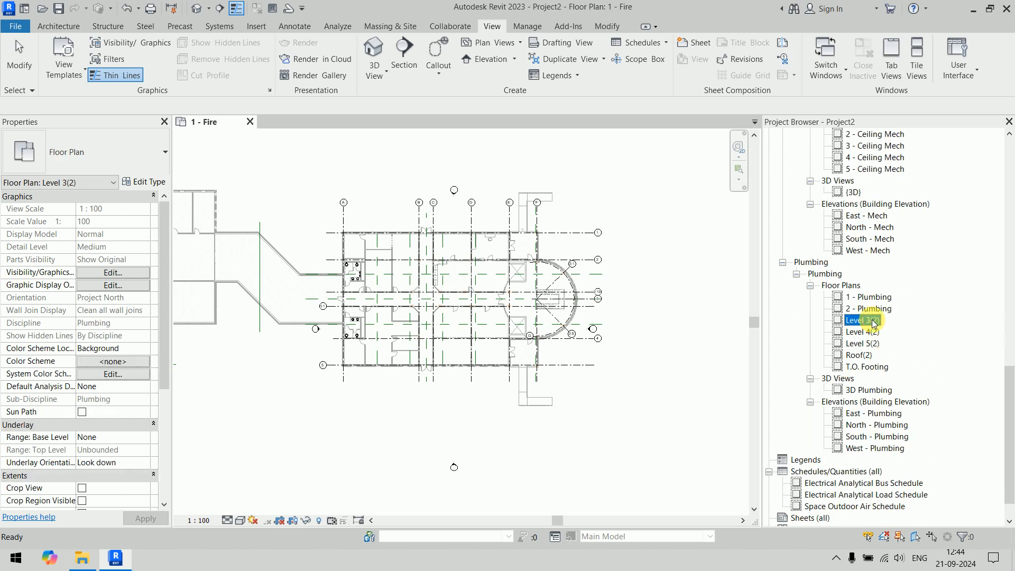
click(873, 321)
text(3 - Plumbing)
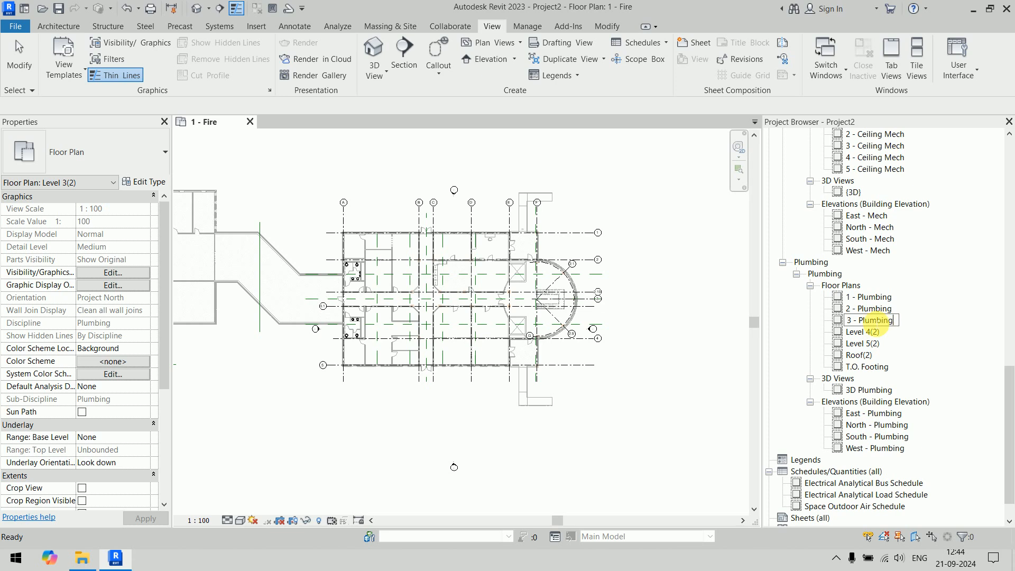
key(Return)
Rename the Level 4 and Level 5 plumbing floor plans as 4 - Plumbing and 5 - Plumbing
key(Down)
key(F2)
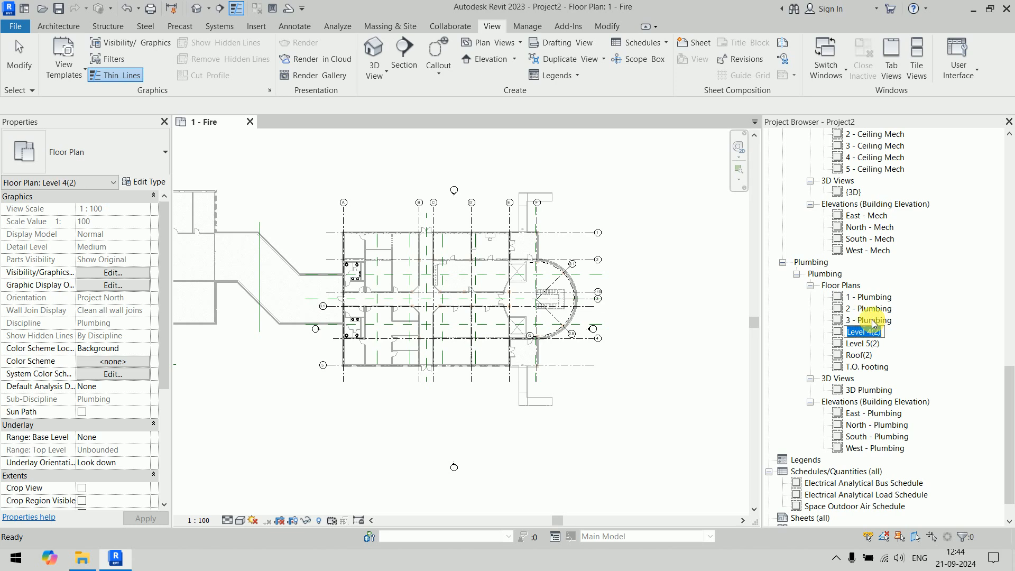
text(4 - Plumbing)
key(Return)
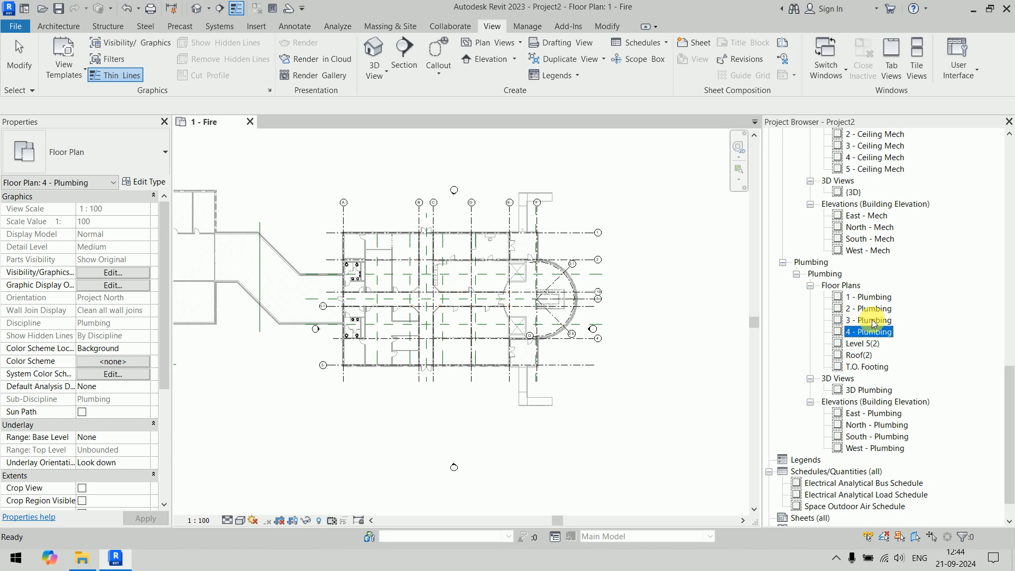
key(Down)
key(F2)
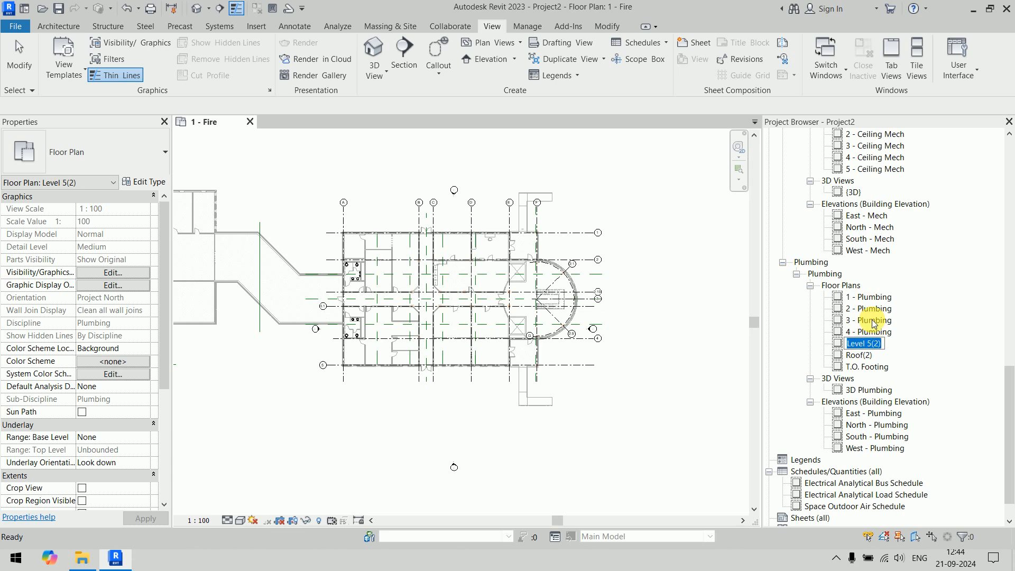
text(5 - Plumbing)
key(Return)
Rename the plumbing roof floor plan as Roof - Plumbing
key(Down)
key(F2)
key(Right)
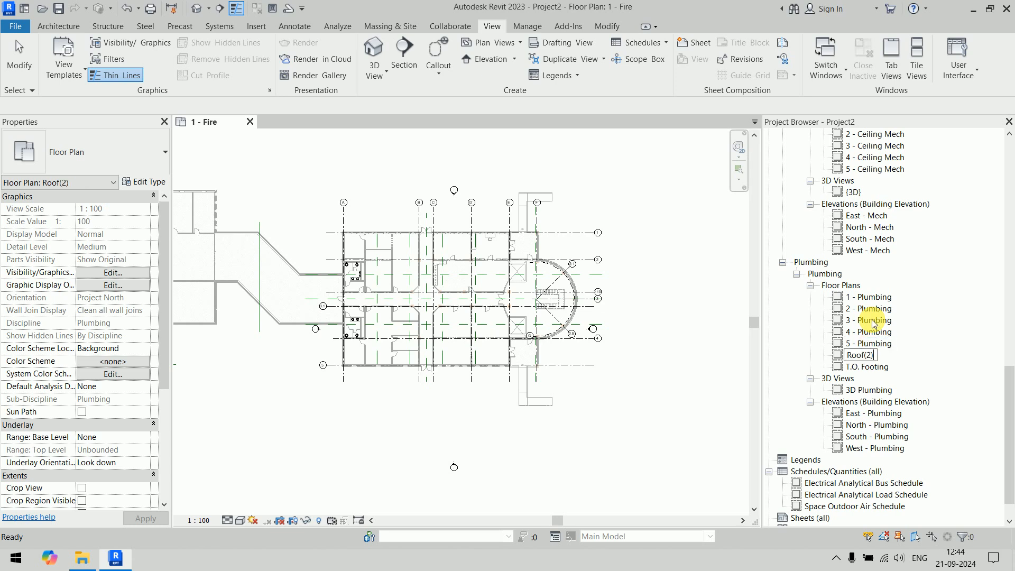
key(shift+Left)
key(shift+Left)
key(shift+Left)
text(- Plumbing)
key(Return)
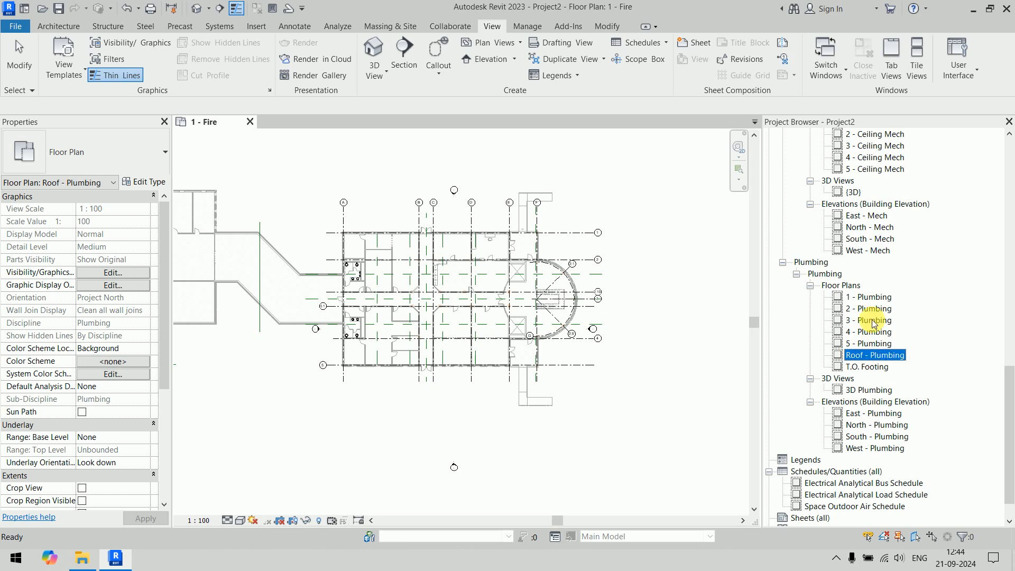
Rename the T.O. Footing plumbing floor plan as T.O. Footing - Plumbing
key(Down)
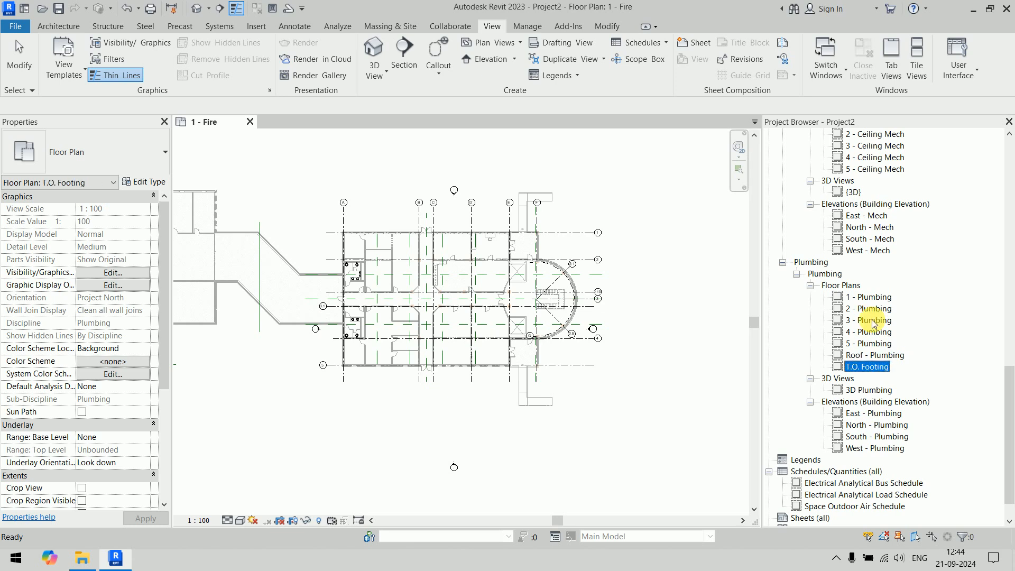
key(F2)
key(End)
text(- )
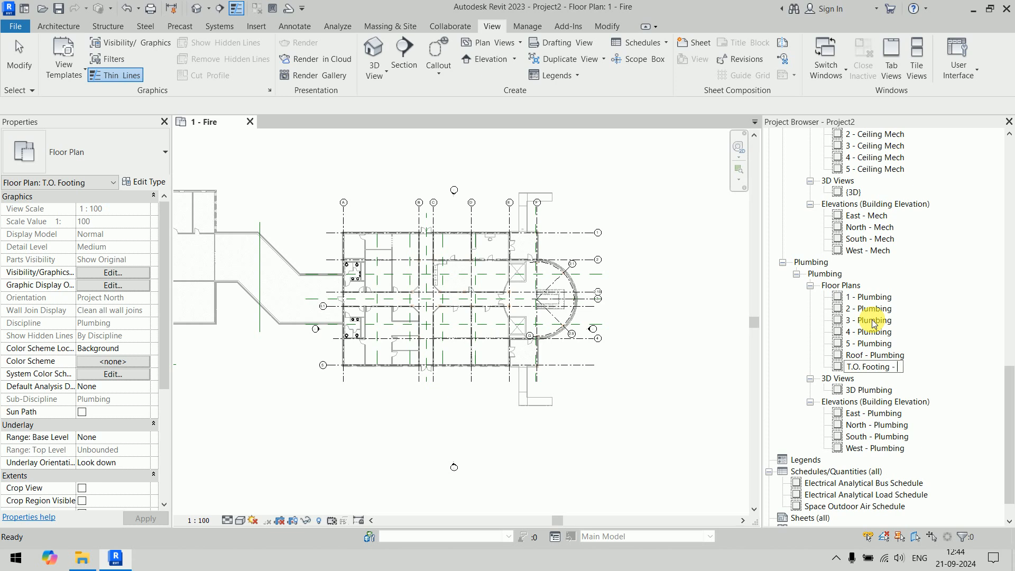
text(Plumbing)
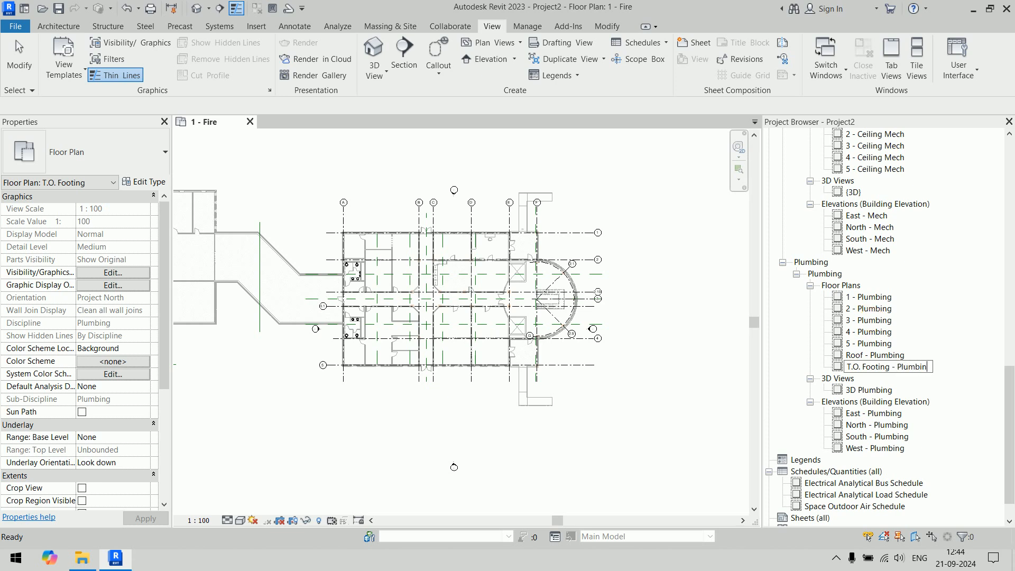
key(Return)
scroll(856, 343, down, 1)
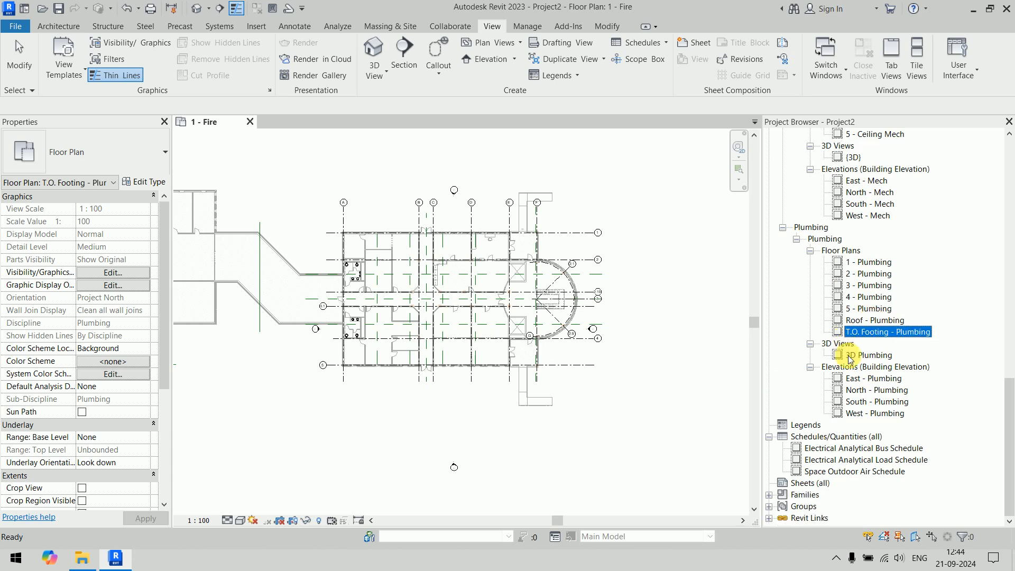
Start saving the model as a project file and choose the MEP_New folder as its location
scroll(845, 356, up, 10)
scroll(849, 360, up, 9)
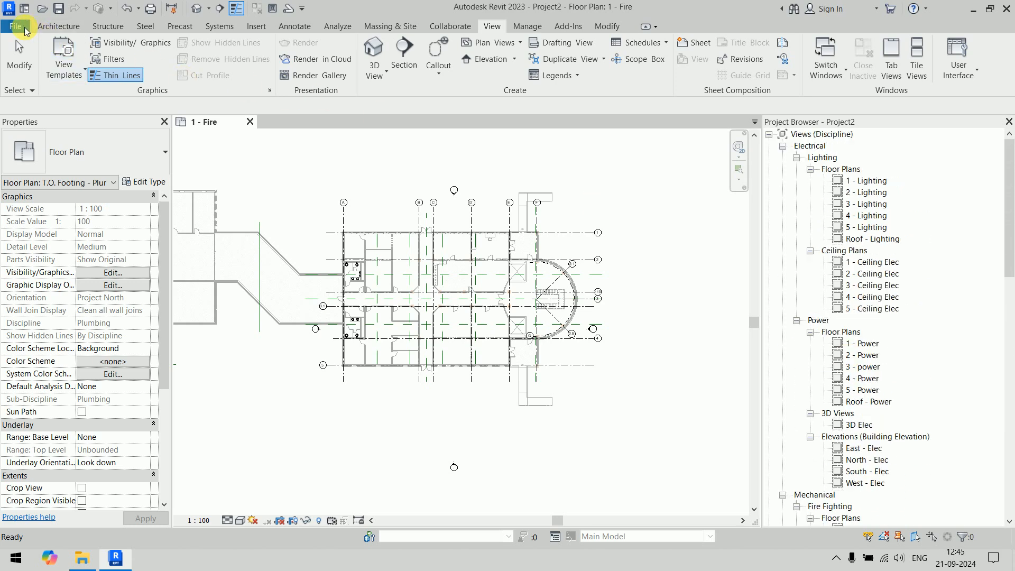
click(25, 30)
mouse_move(72, 198)
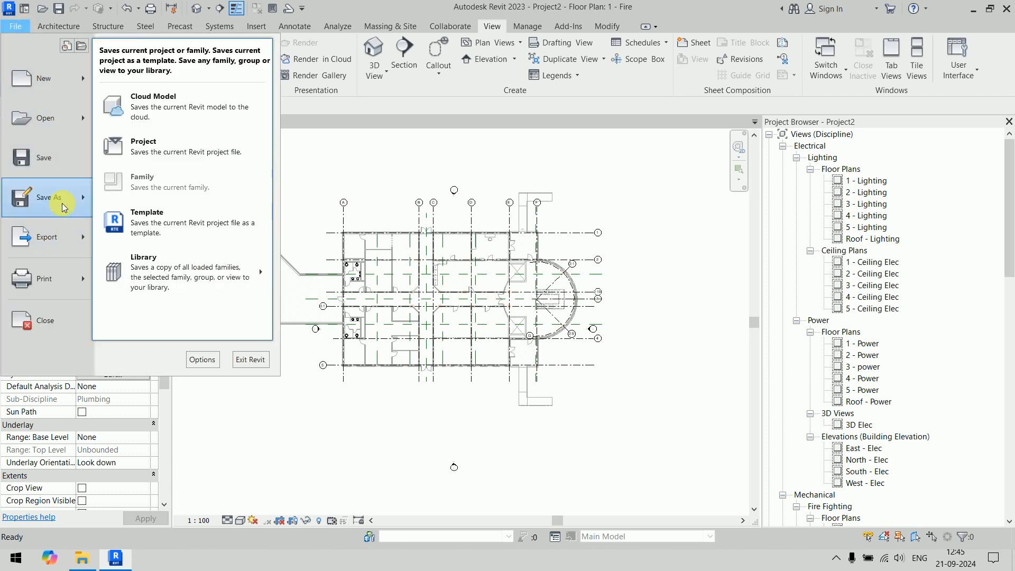
click(193, 148)
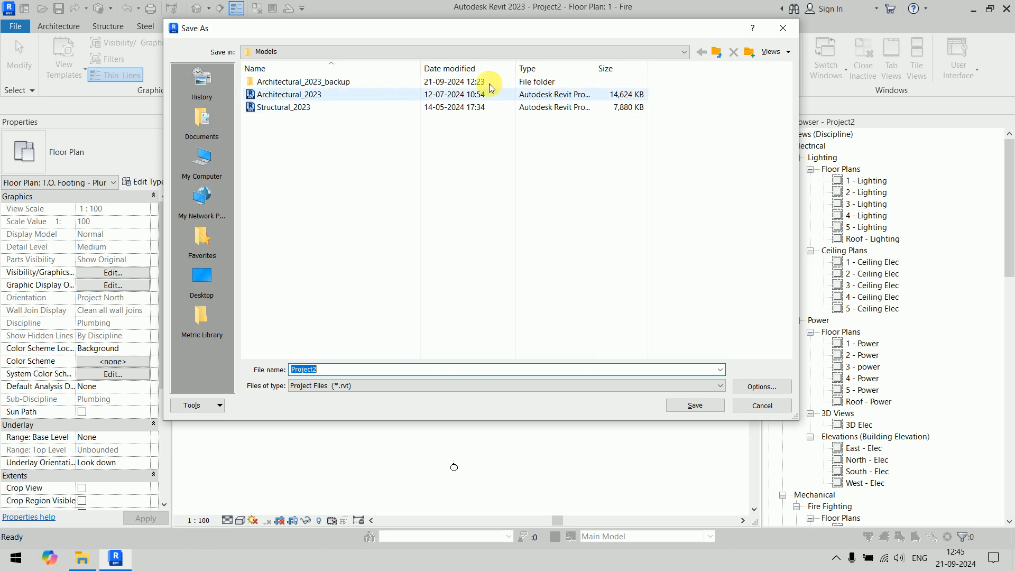
click(725, 55)
click(722, 53)
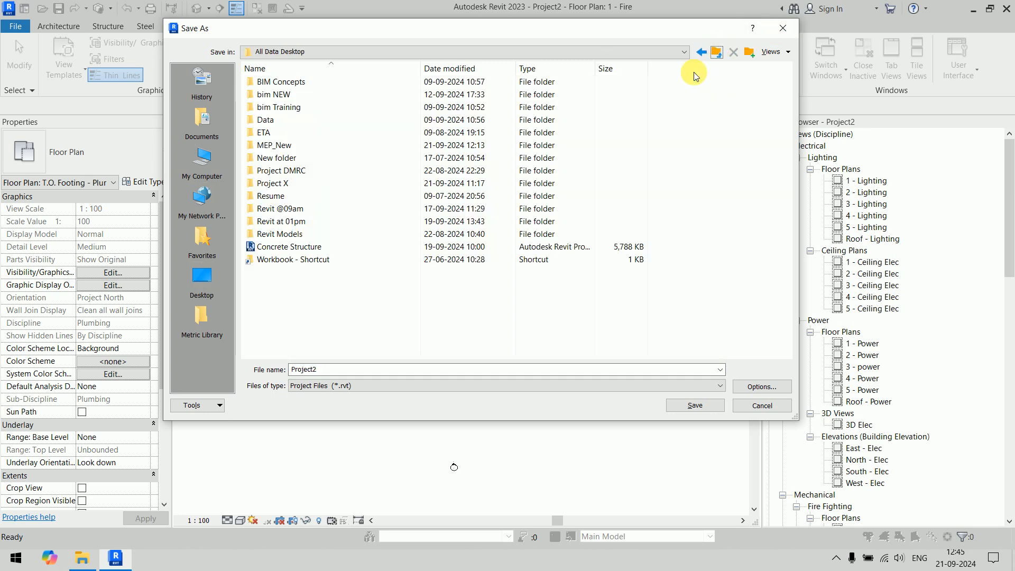
double_click(291, 148)
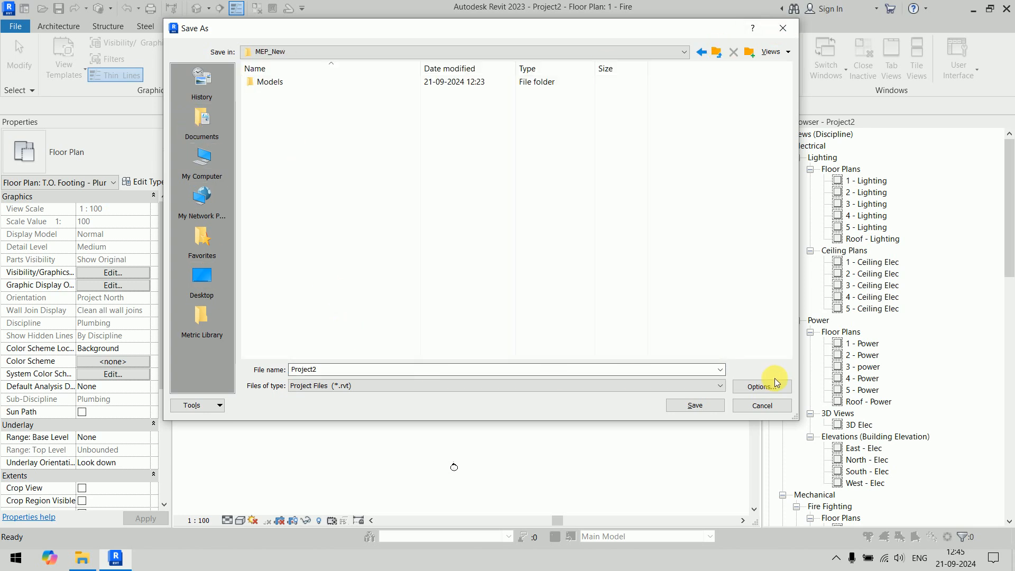
Name the project file MEP_Project_1, accept the file save options, and save it
double_click(503, 373)
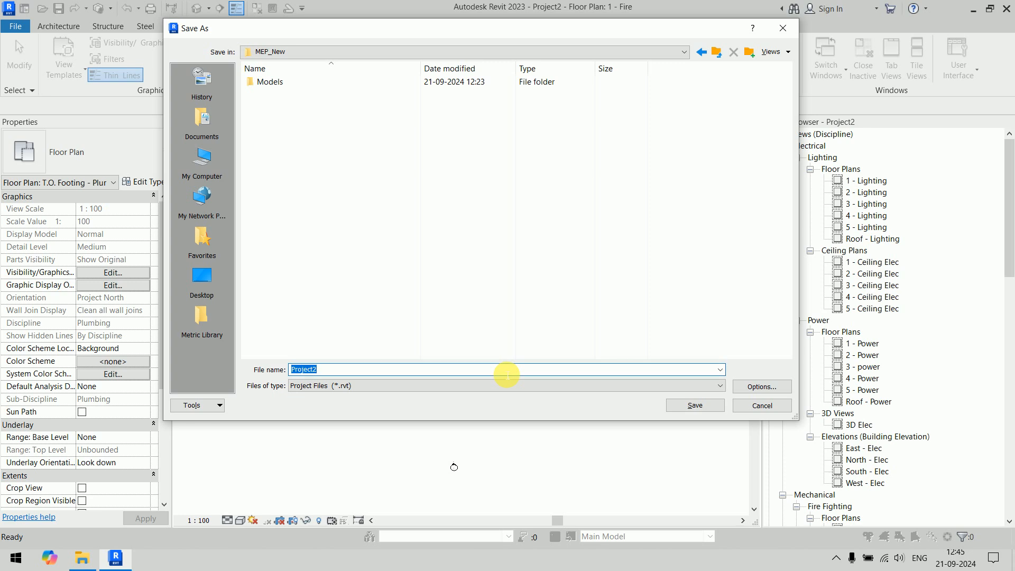
text(MEP)
text(_ser)
key(BackSpace)
key(BackSpace)
key(BackSpace)
text(Project_)
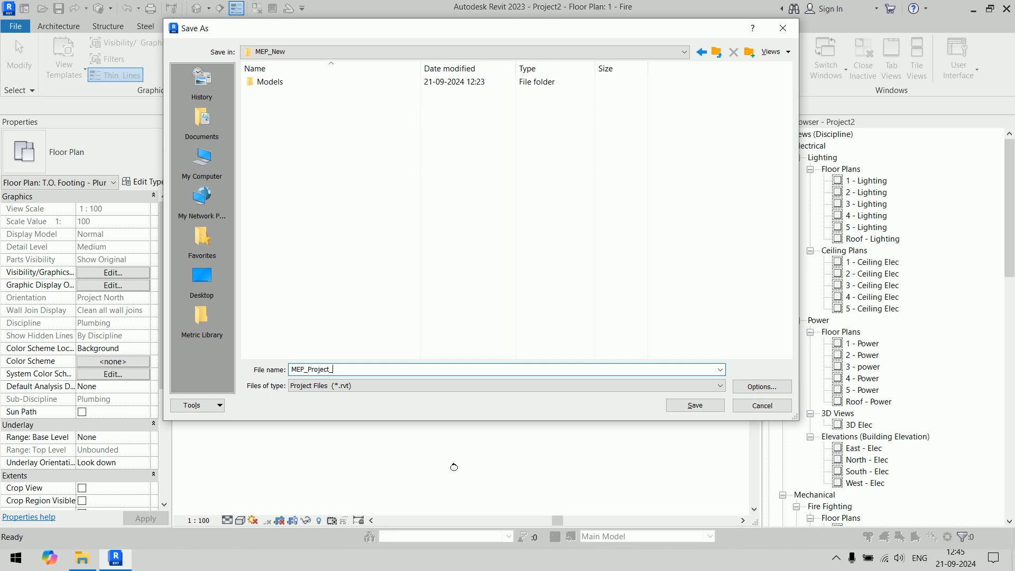
text(1)
click(770, 387)
click(487, 317)
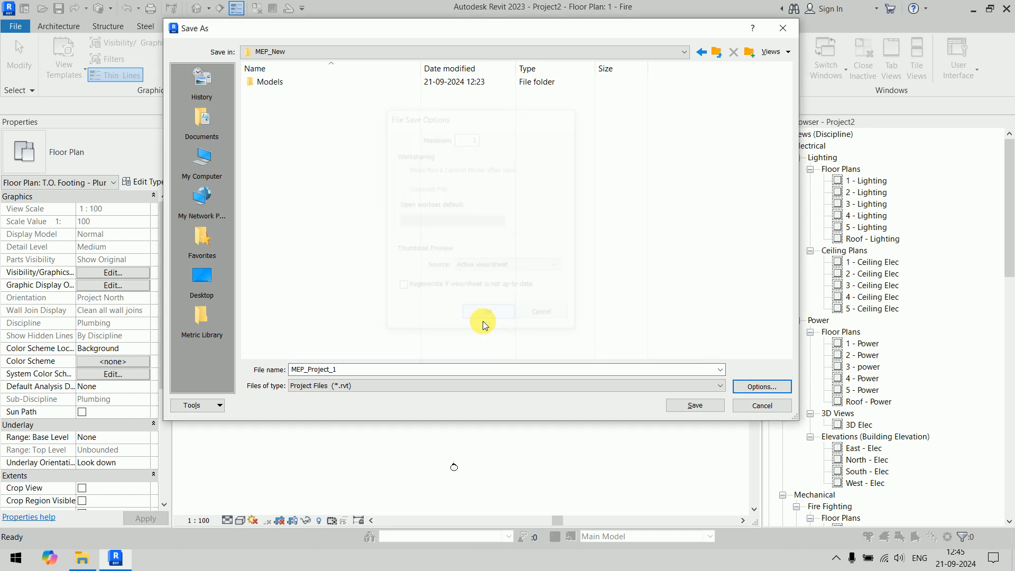
click(691, 404)
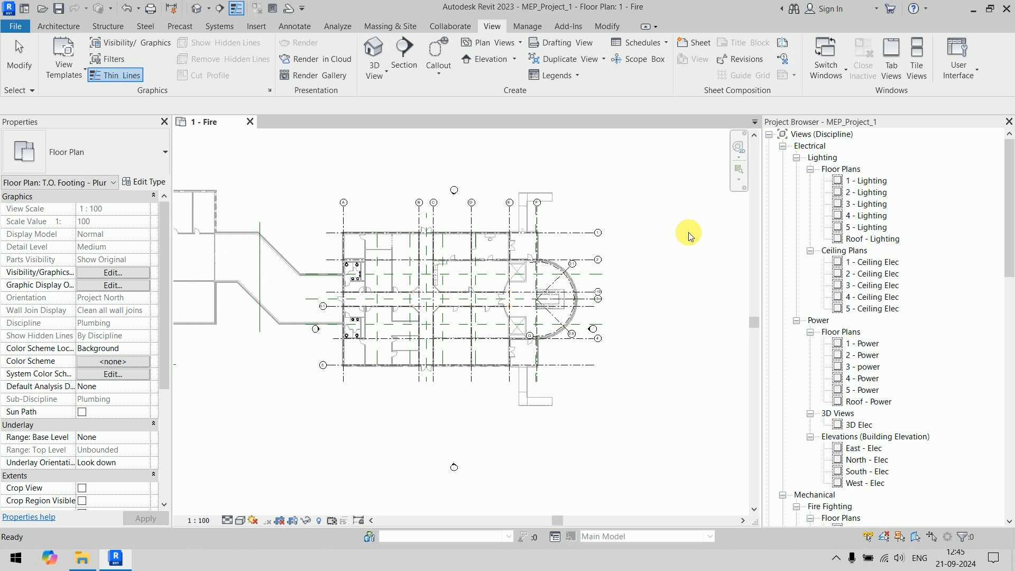
scroll(888, 253, down, 10)
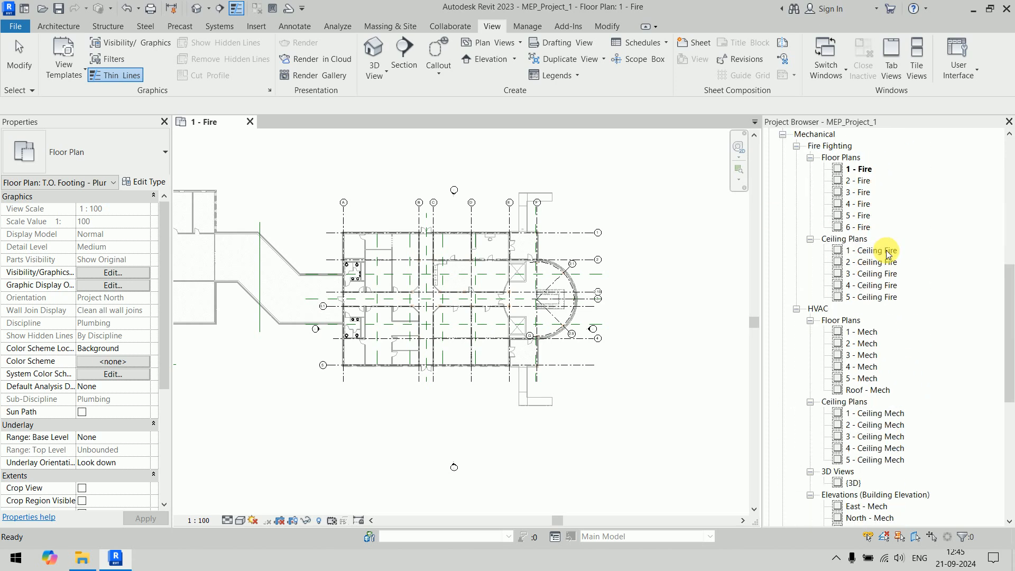
scroll(887, 254, down, 9)
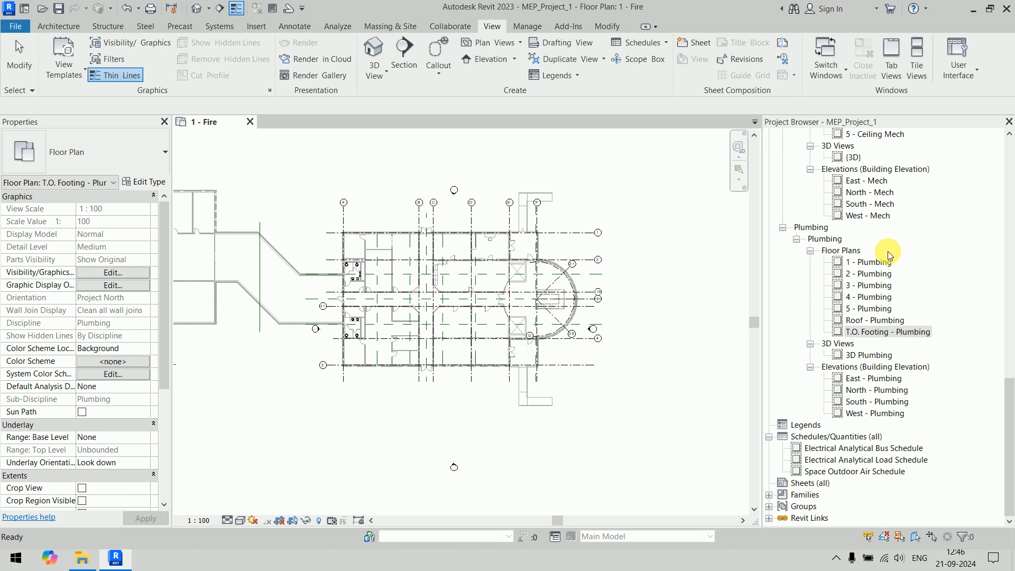
click(466, 26)
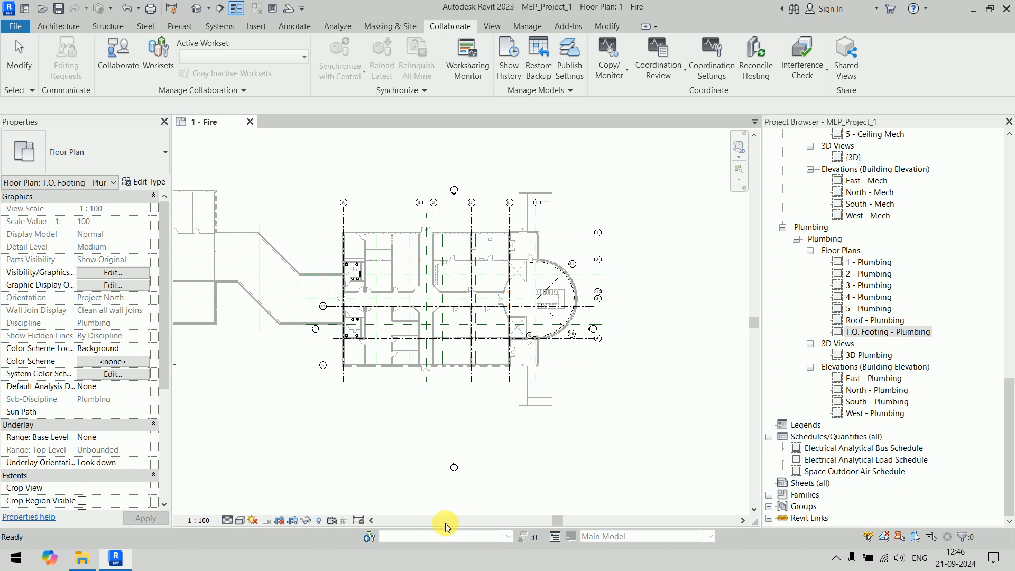
Enable worksharing for the project with collaboration within the local network
click(116, 68)
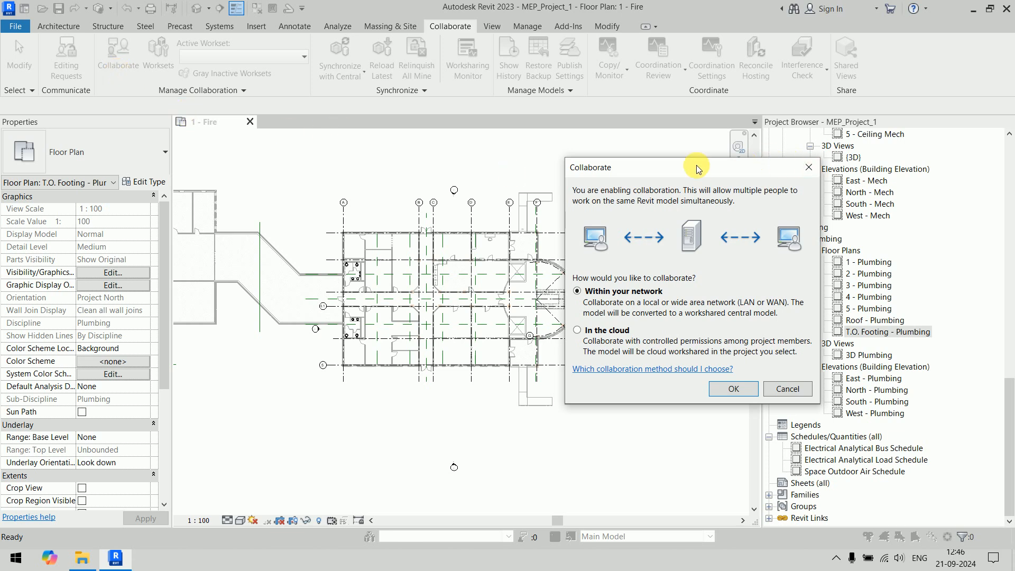
drag(698, 167, 438, 34)
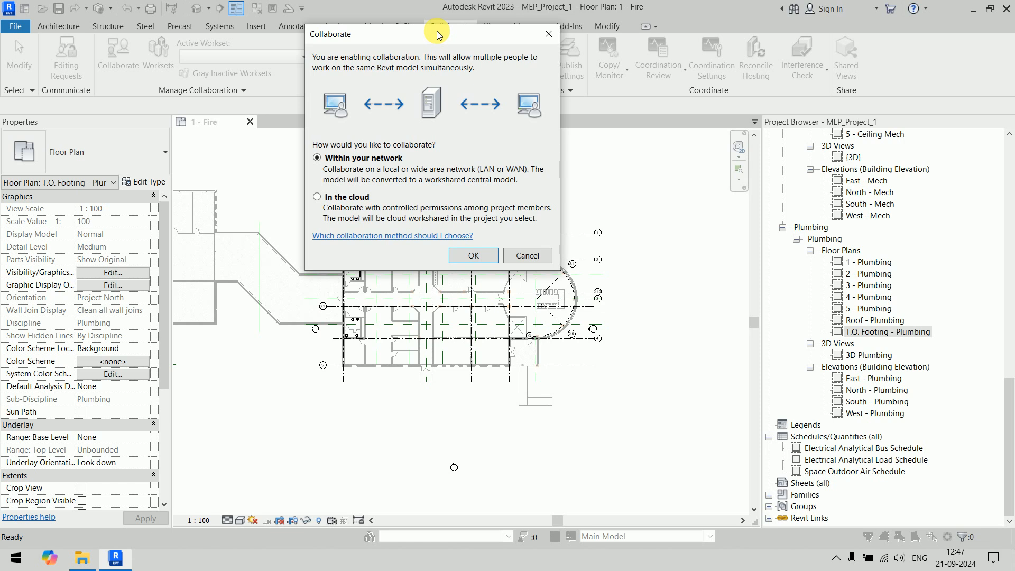
click(356, 206)
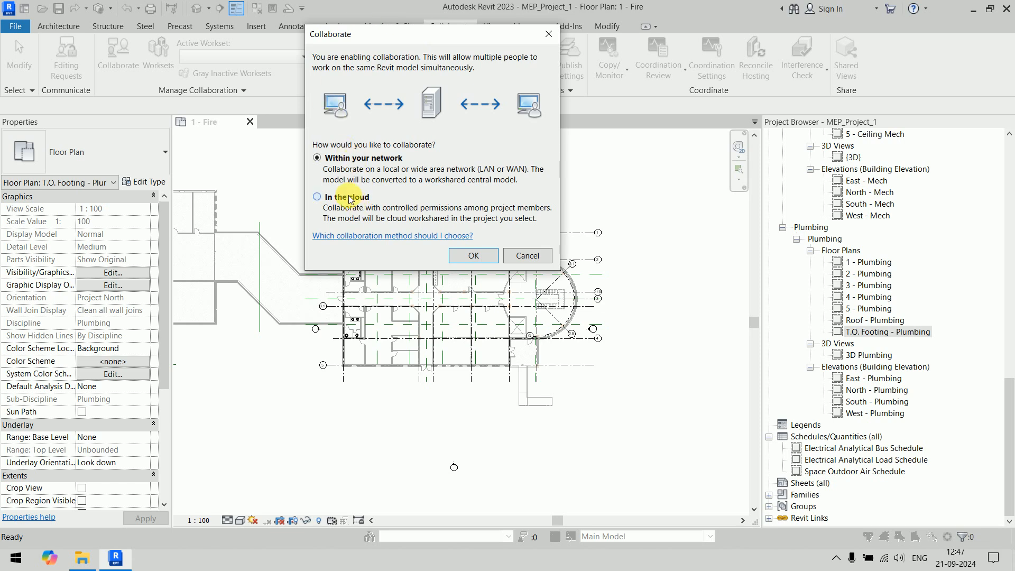
click(361, 161)
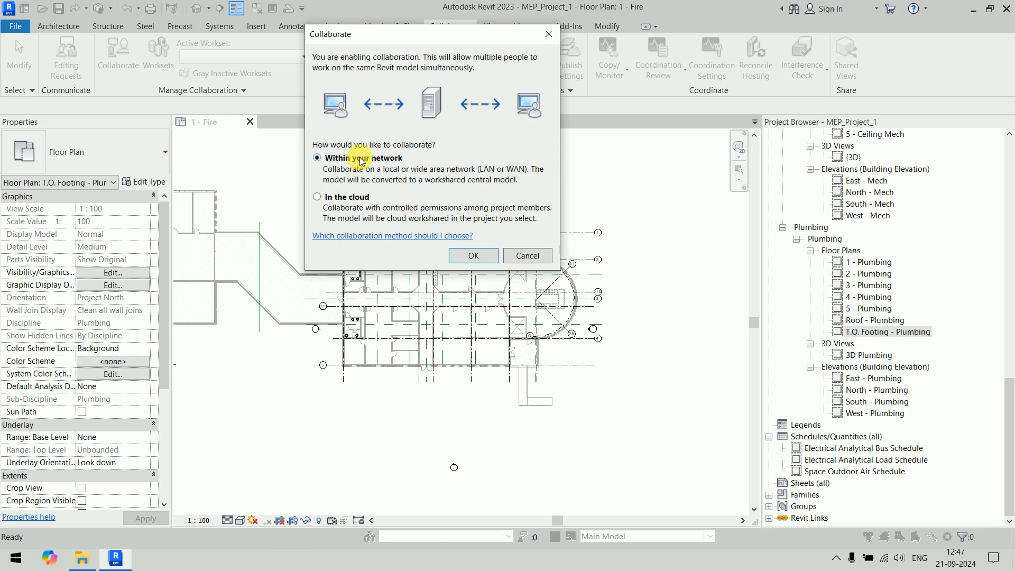
click(473, 256)
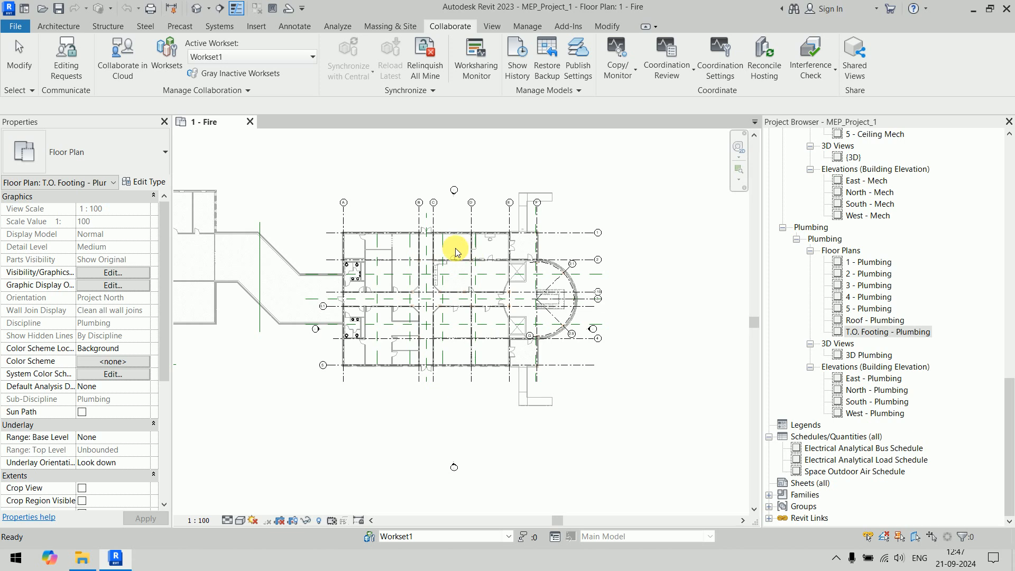
Review the worksets available as the active workset
click(276, 56)
click(276, 56)
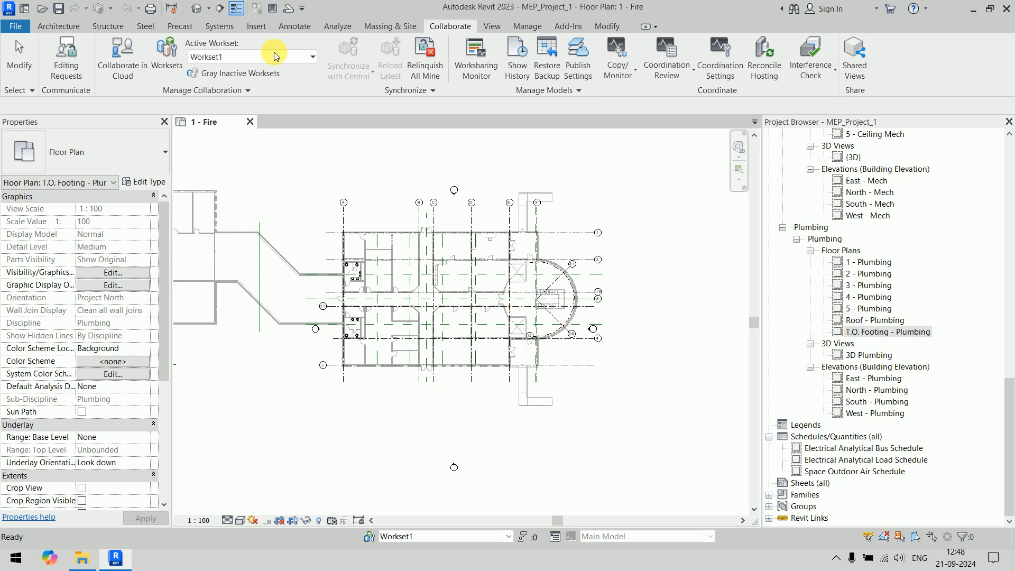
click(274, 52)
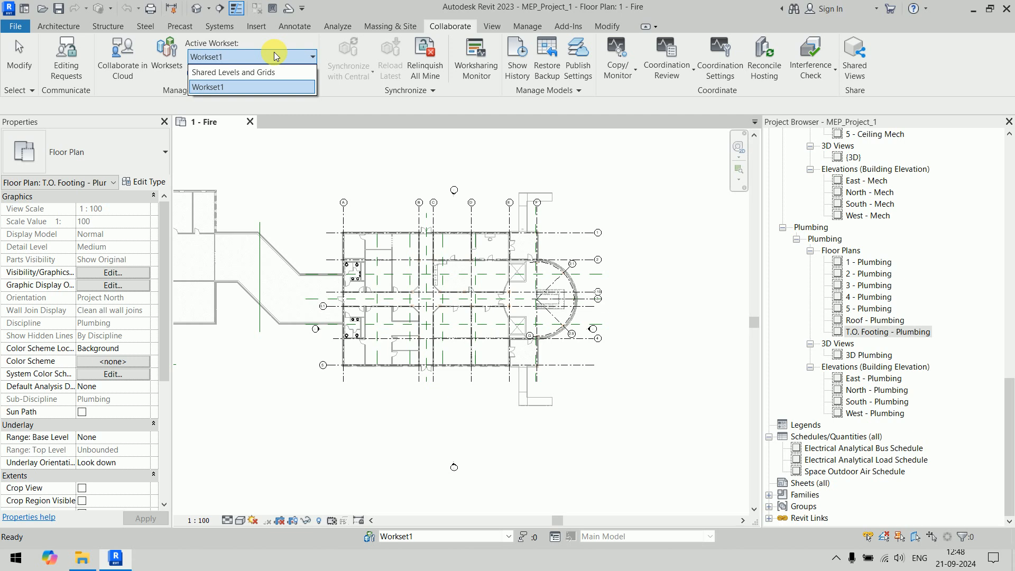
click(276, 55)
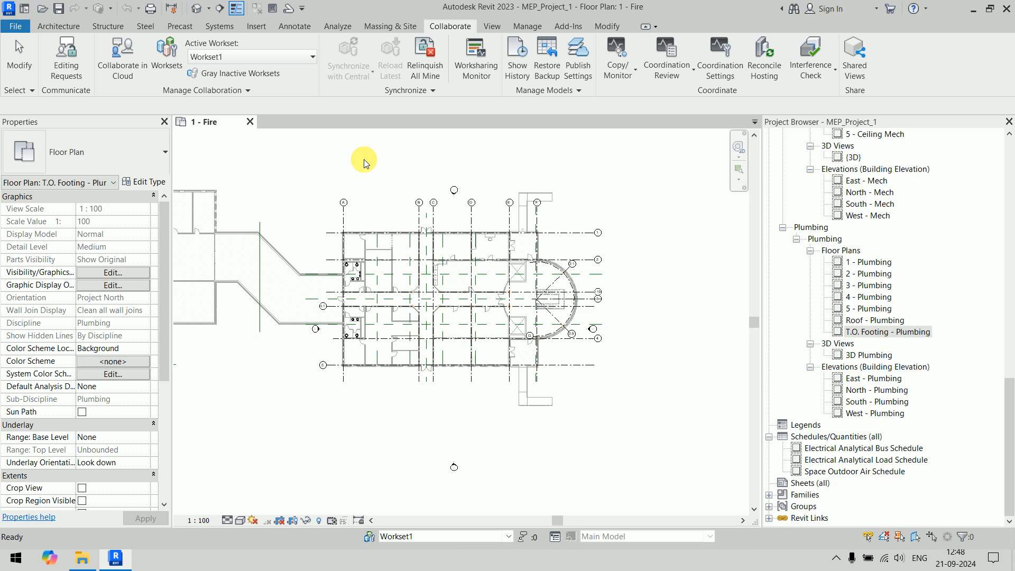
Create a new workset named HVAC that is visible in all views
click(167, 57)
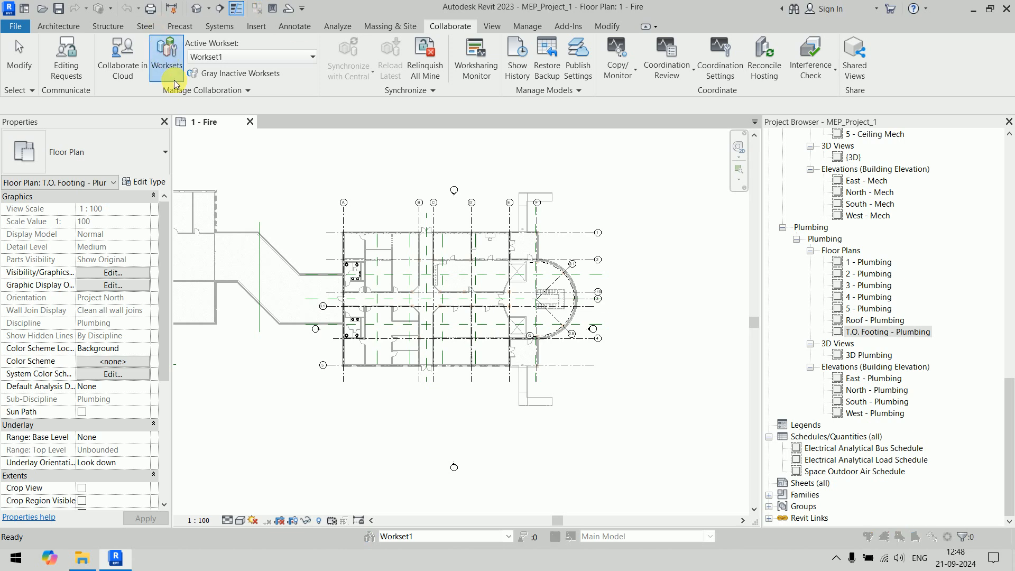
click(649, 210)
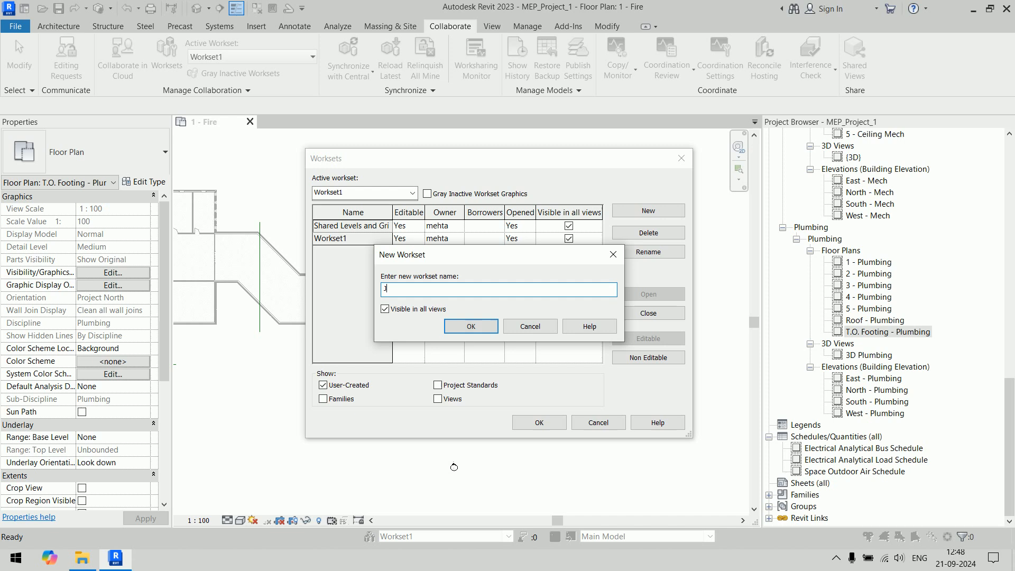
text(HVAC)
click(464, 326)
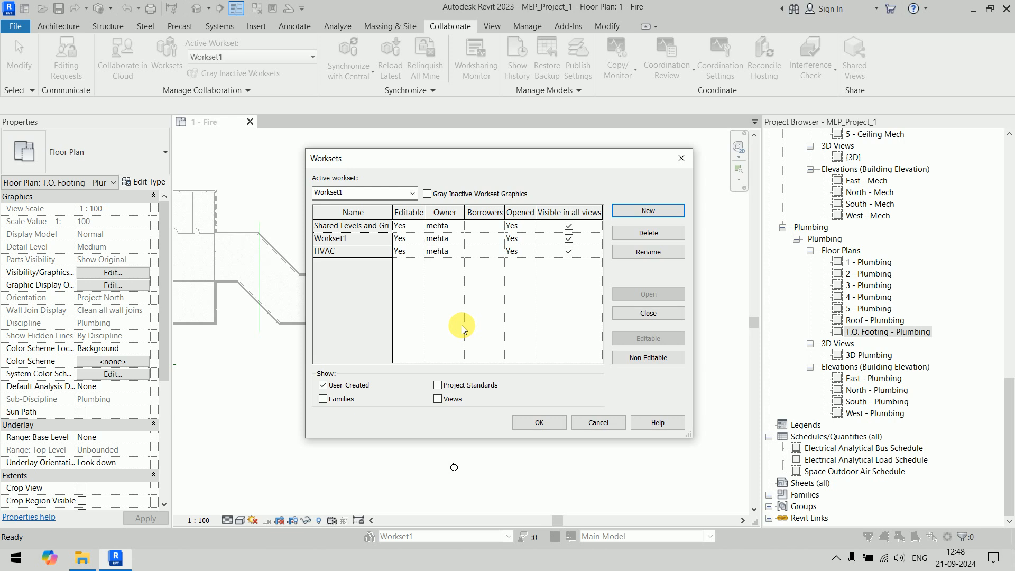
Delete the HVAC workset and accept the workset list
click(322, 252)
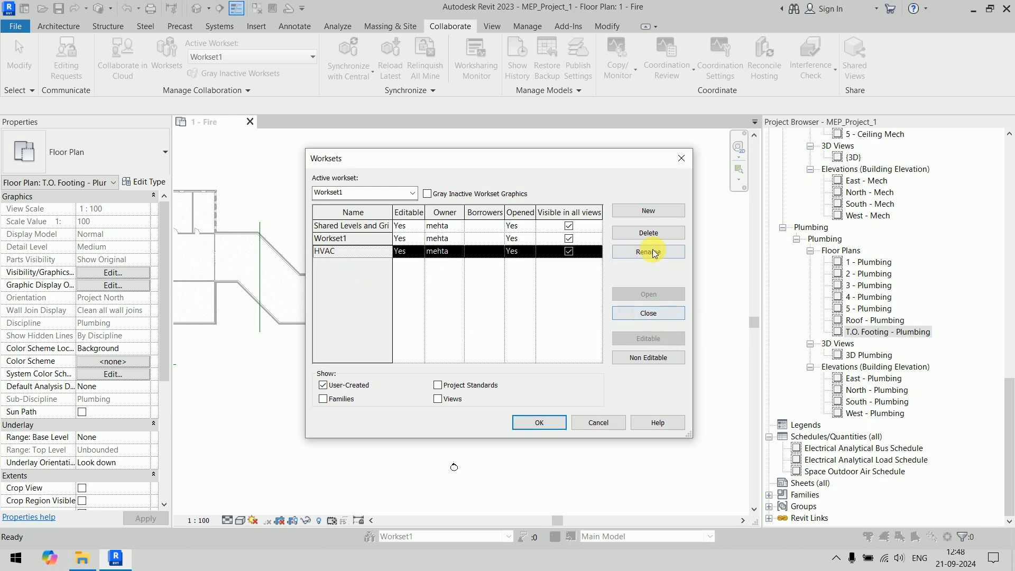
click(650, 232)
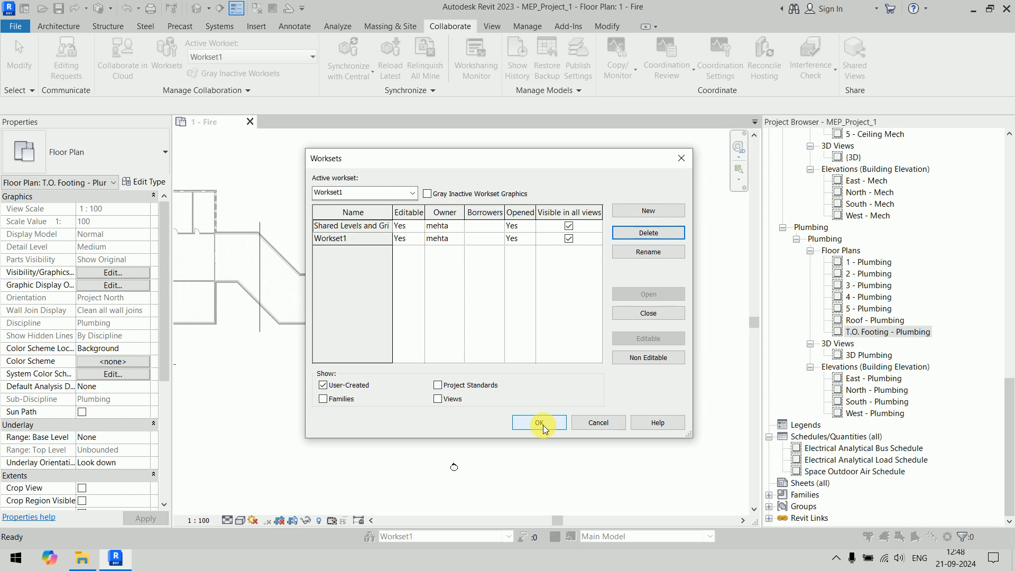
click(540, 422)
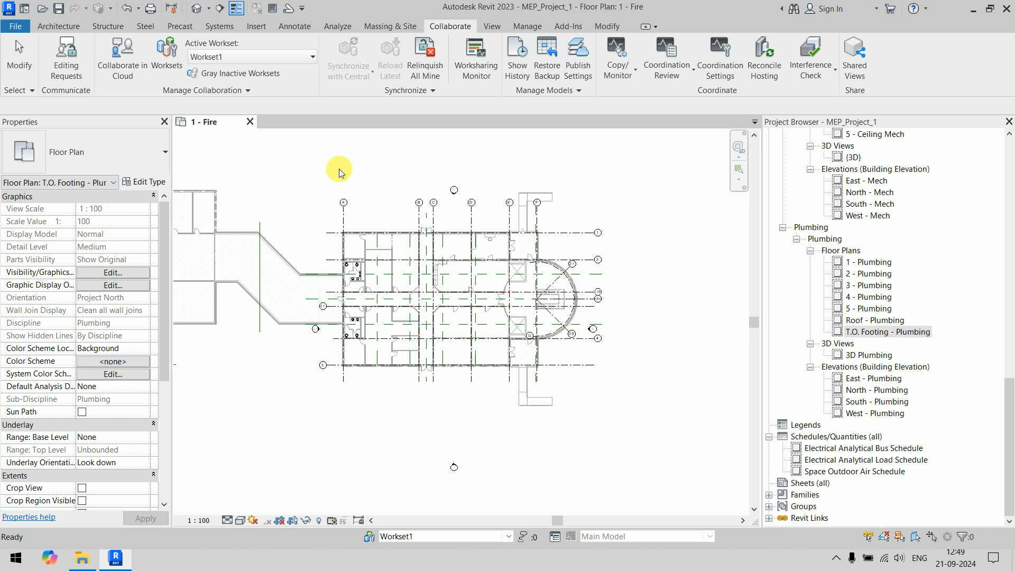
click(121, 79)
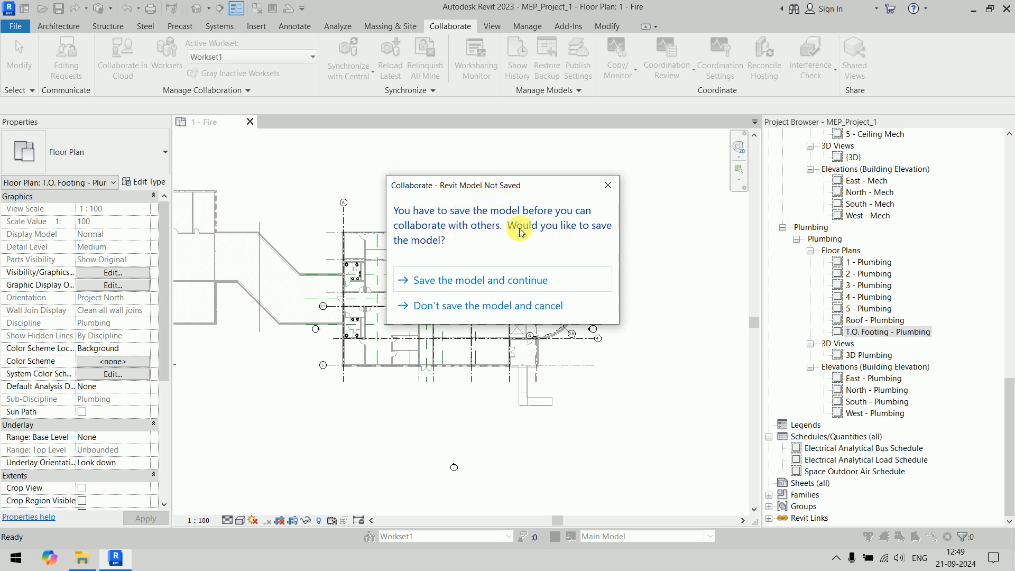
click(494, 282)
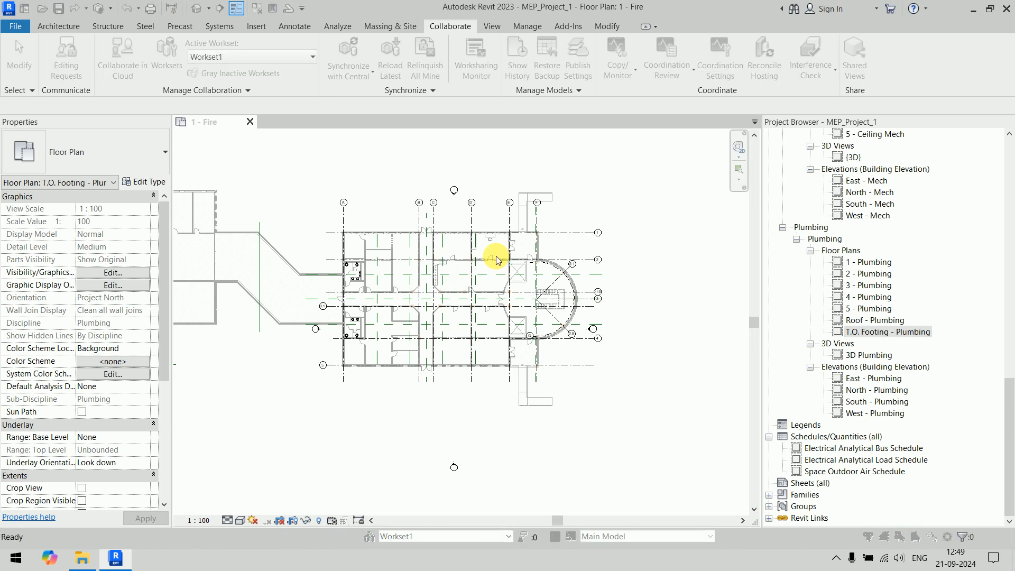
click(615, 162)
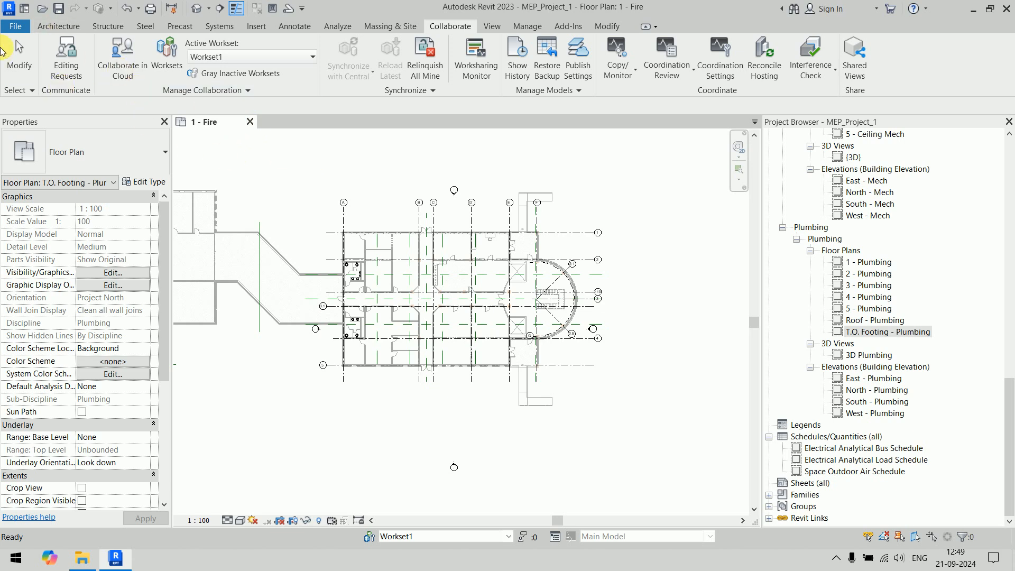
Save the workshared project as the central model under its existing name and location
click(15, 25)
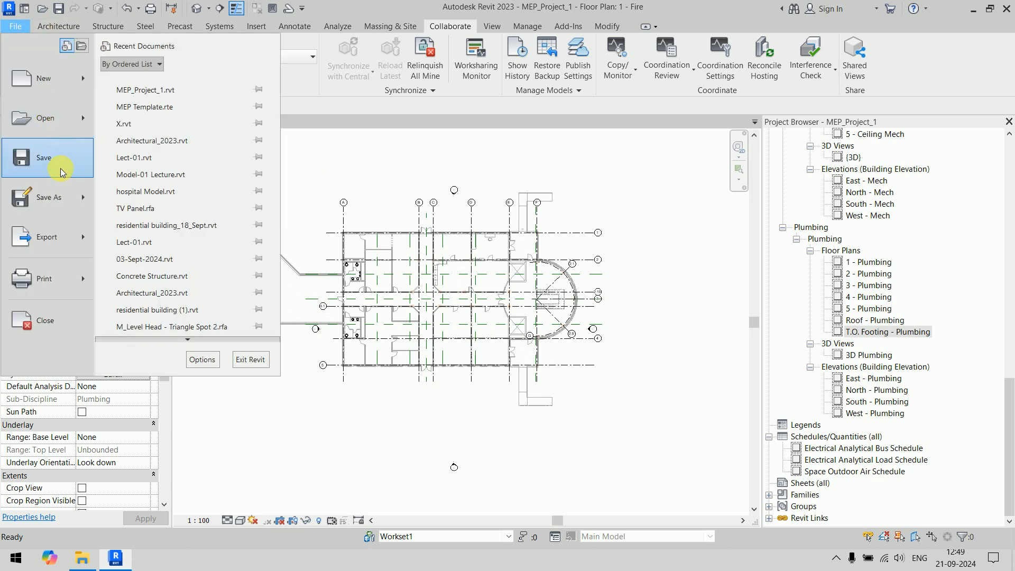
click(61, 168)
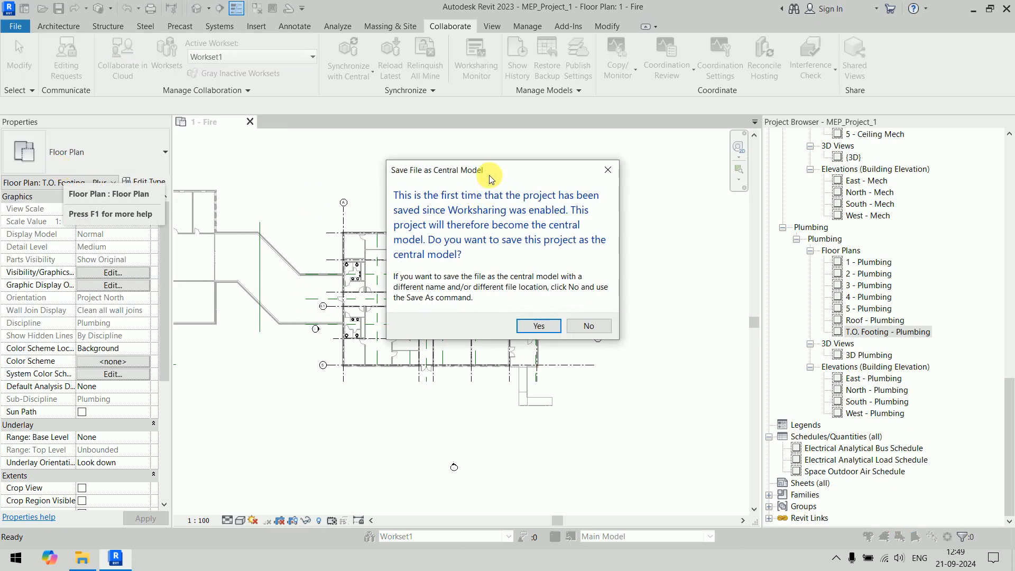
drag(490, 179, 374, 102)
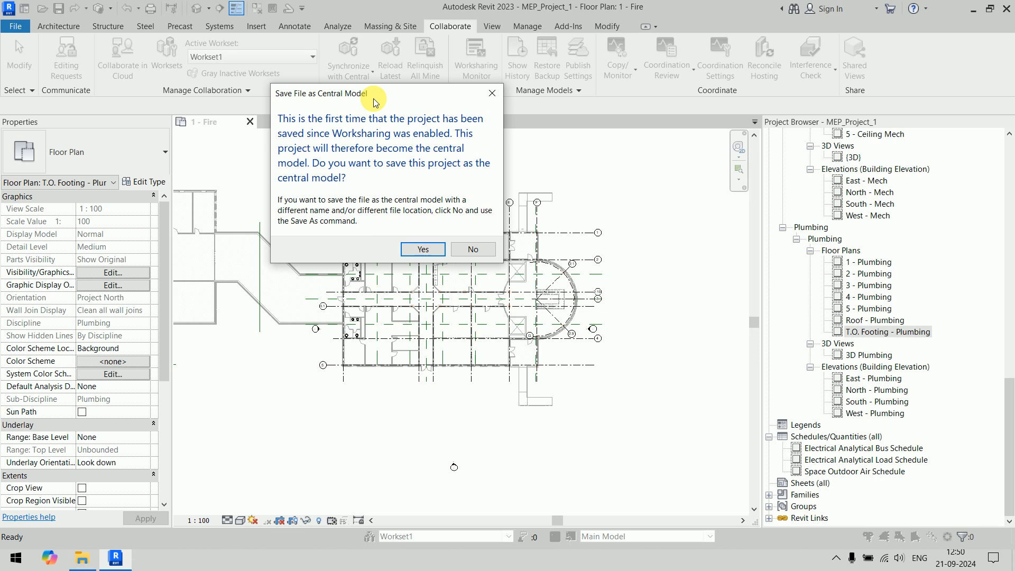
click(423, 251)
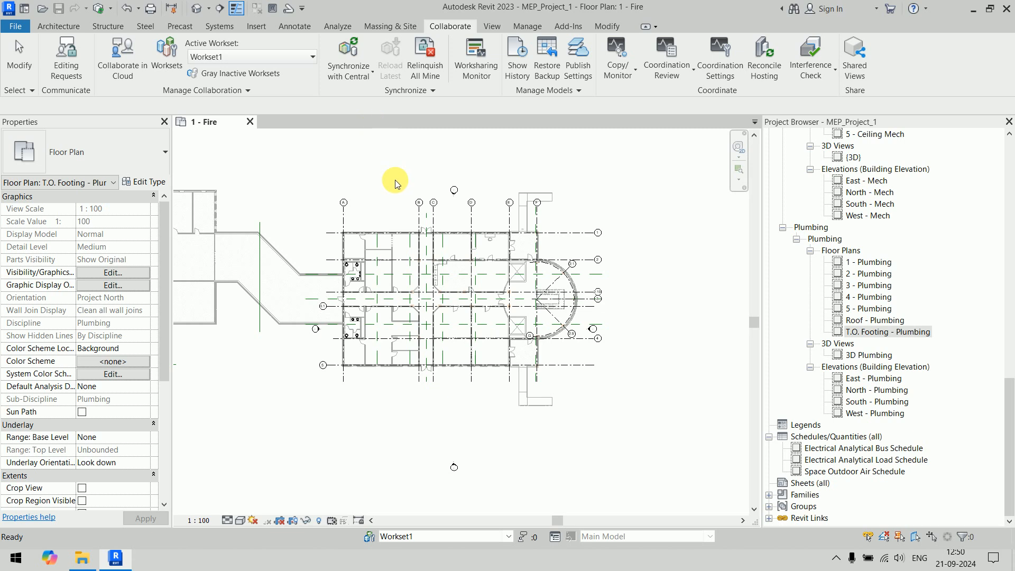
Close the project and check the central model details of MEP_Project_1 among the recent files
click(250, 123)
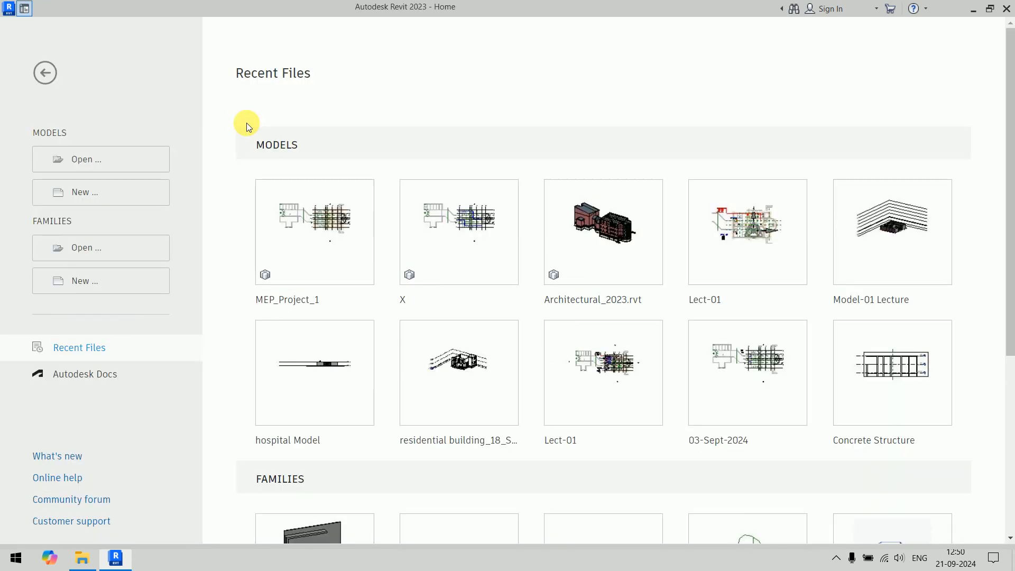
mouse_move(271, 279)
mouse_move(266, 276)
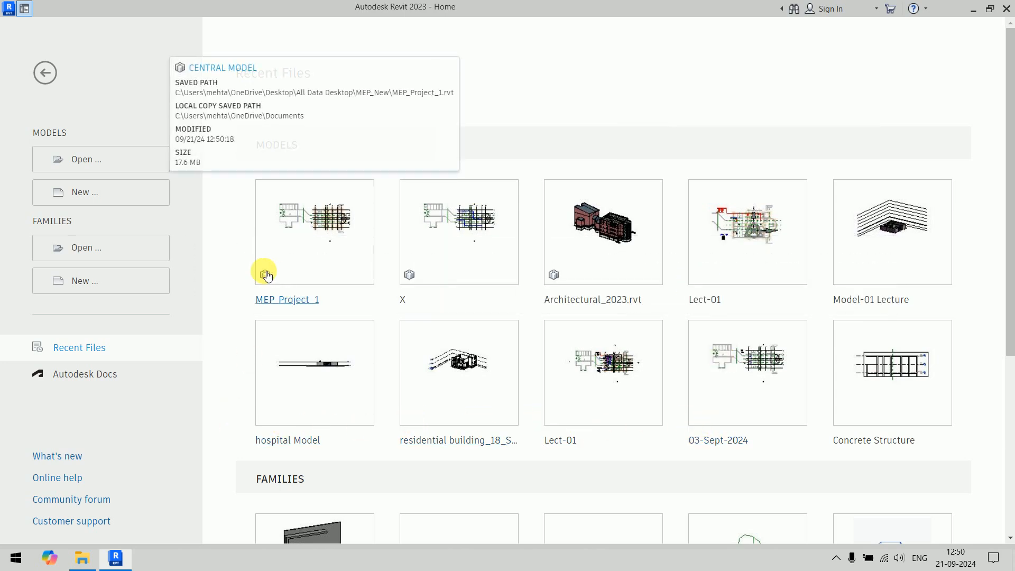